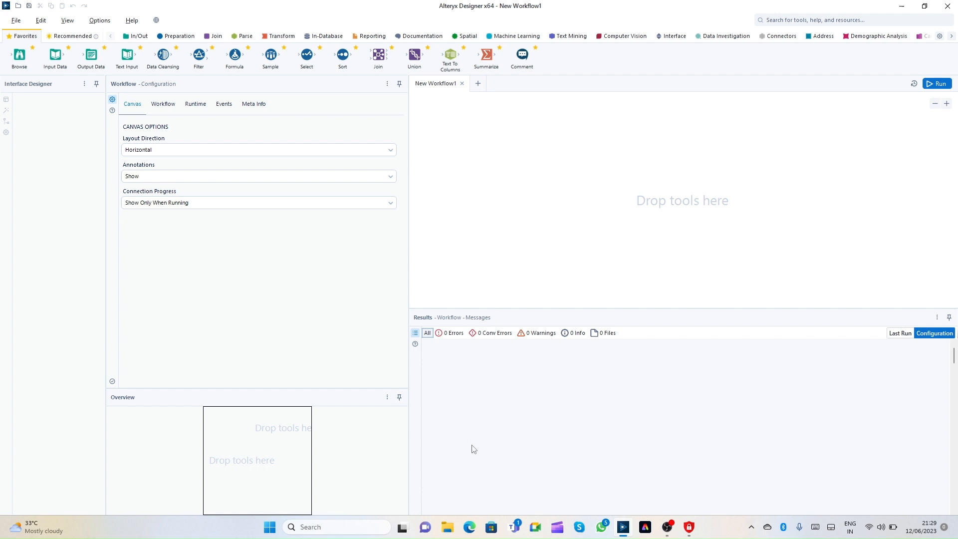
# Switch to File Explorer and open the Alteryx Sample folder inside Documents
pyautogui.click(449, 527)
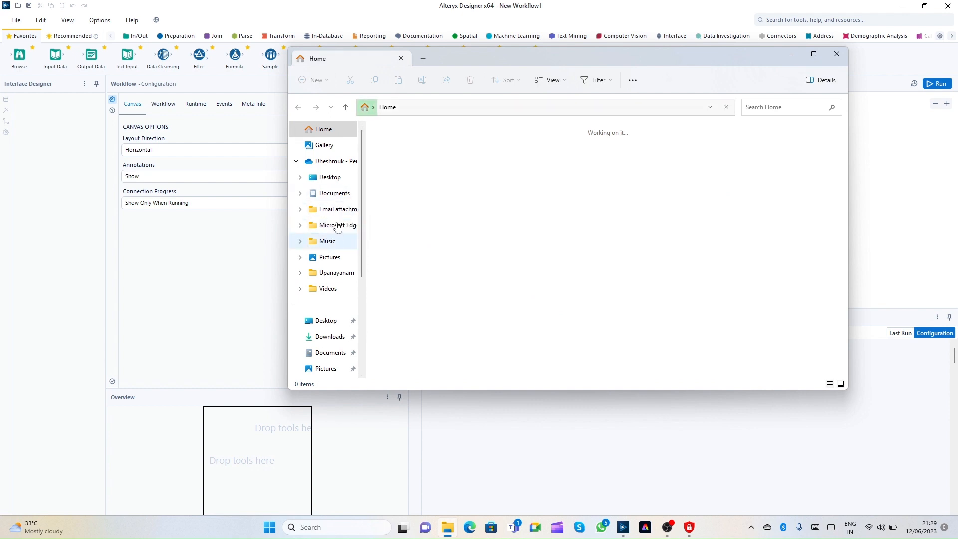
pyautogui.click(330, 352)
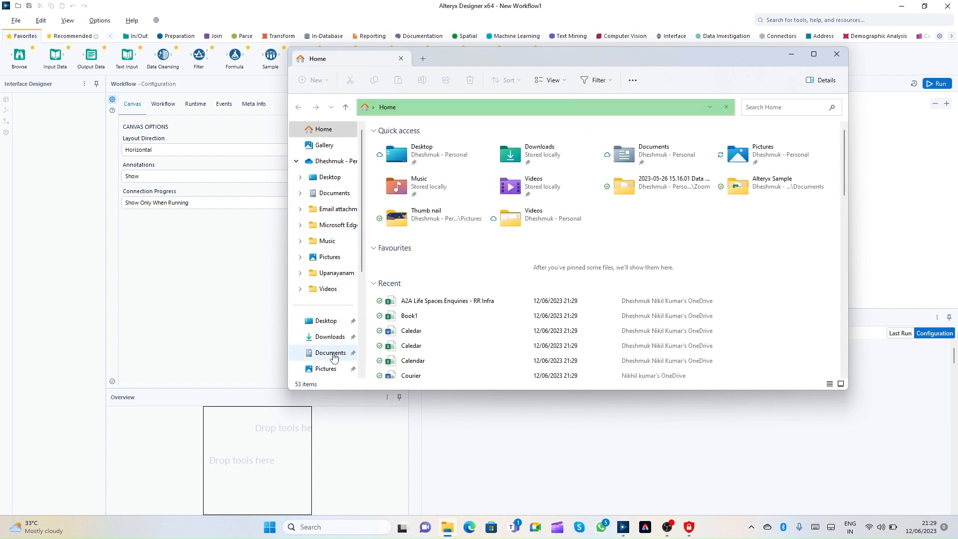
pyautogui.click(337, 337)
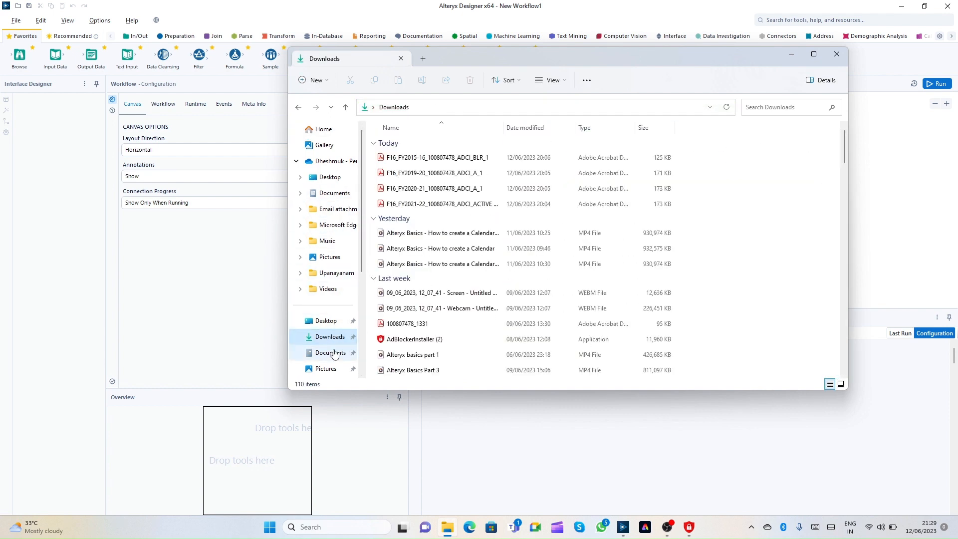
pyautogui.click(334, 353)
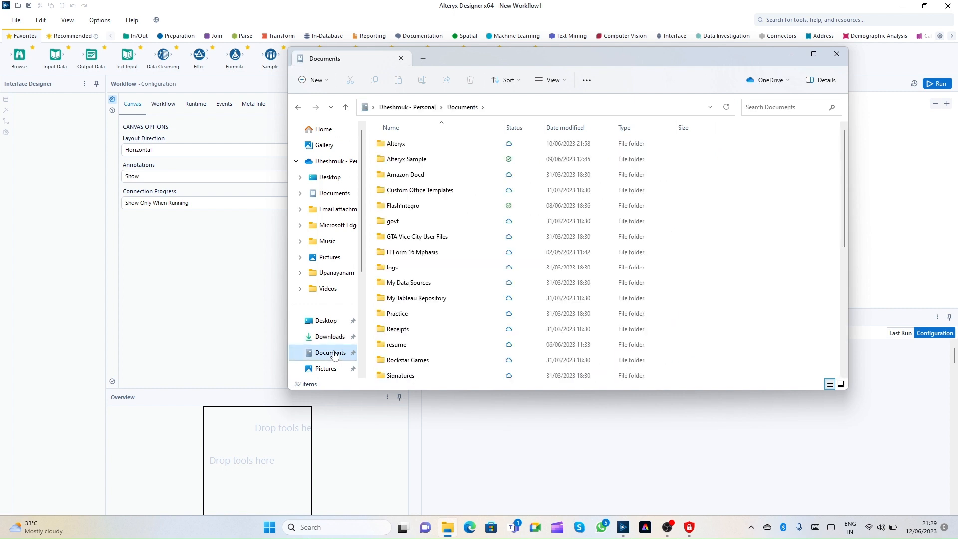
pyautogui.doubleClick(407, 160)
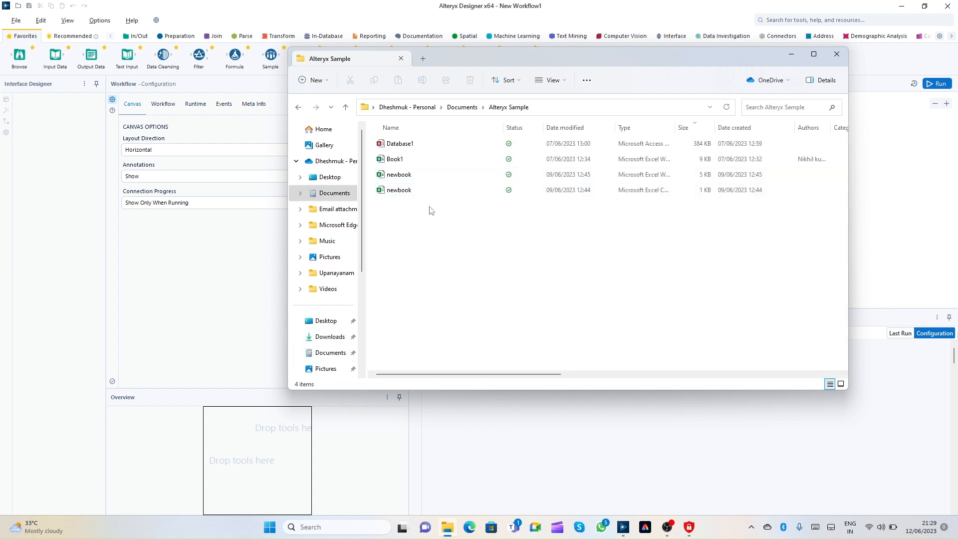
# Inspect the contents of Book1 and both newbook files in Excel, closing each one after viewing
pyautogui.doubleClick(411, 160)
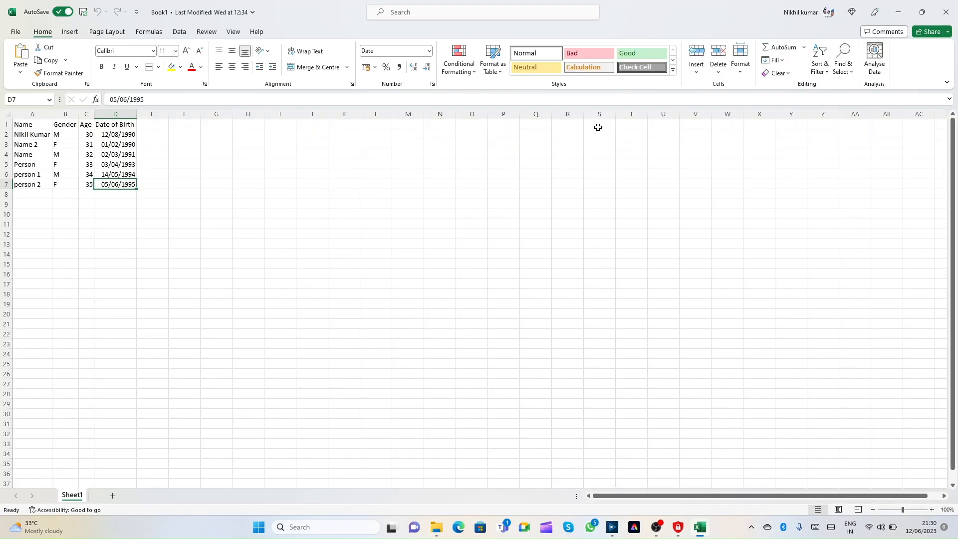
pyautogui.click(945, 11)
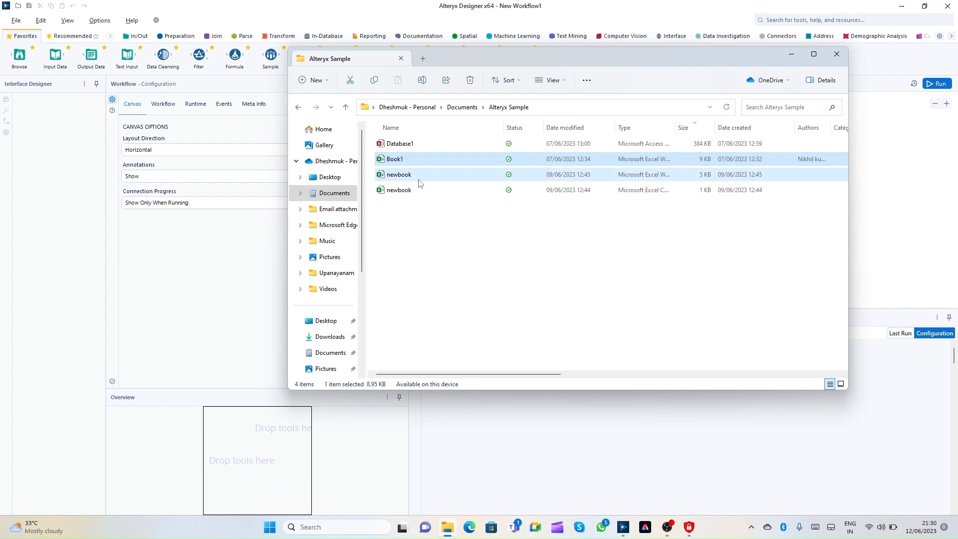
pyautogui.doubleClick(419, 177)
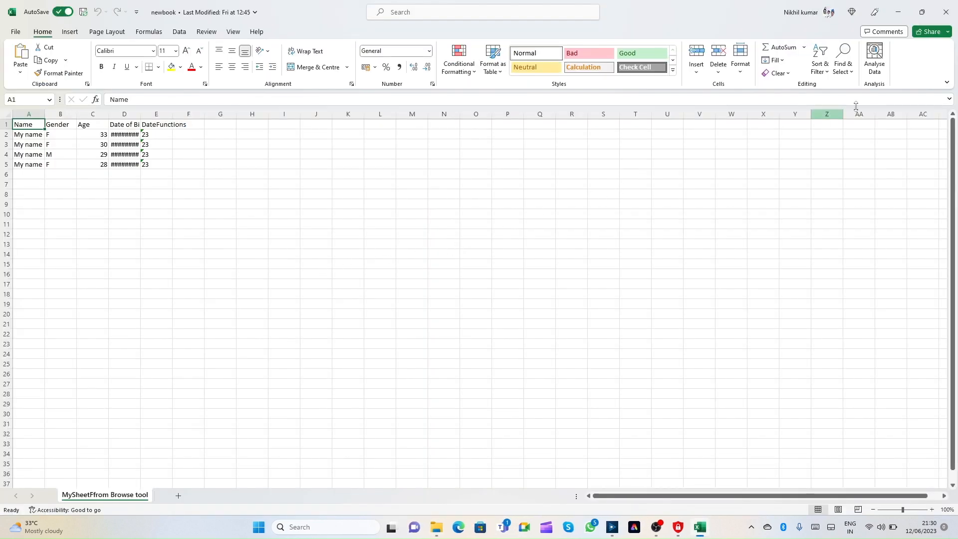
pyautogui.click(945, 11)
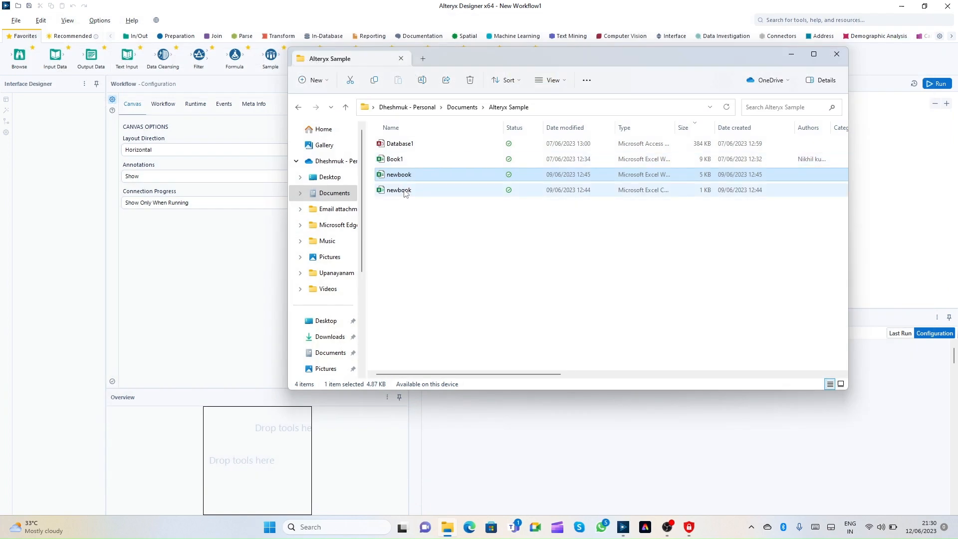
pyautogui.click(405, 191)
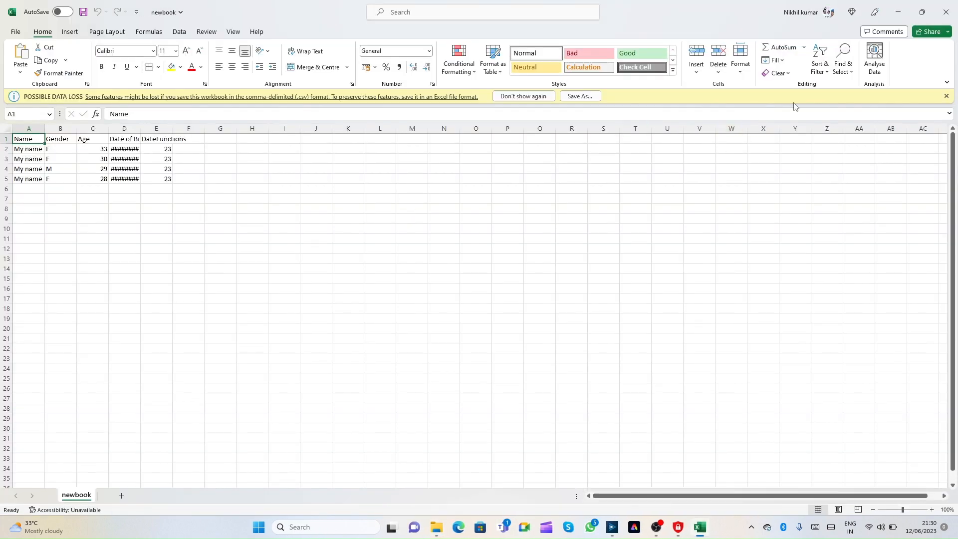
pyautogui.click(945, 12)
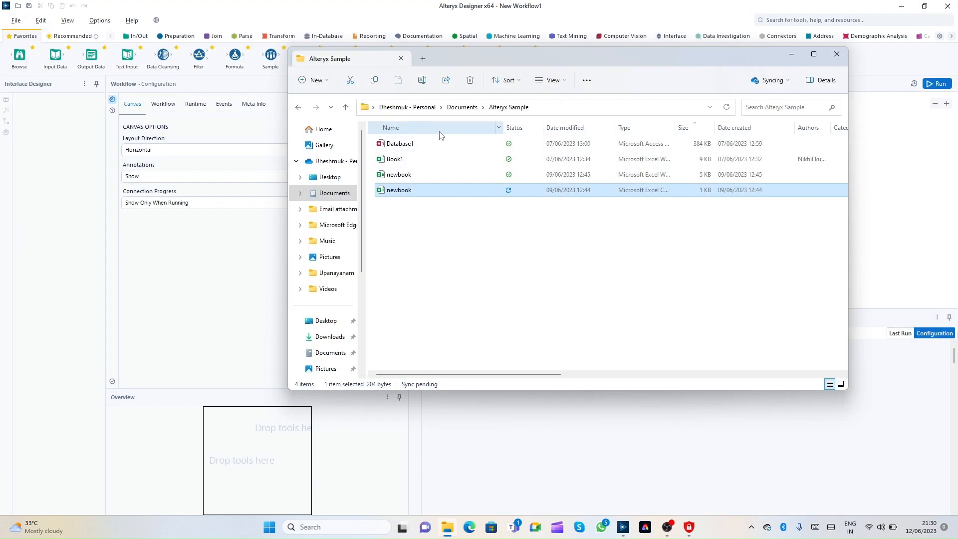
# Open the 4701229_Q5POSX8X workbook from the Downloads folder in Excel and enable editing
pyautogui.click(448, 108)
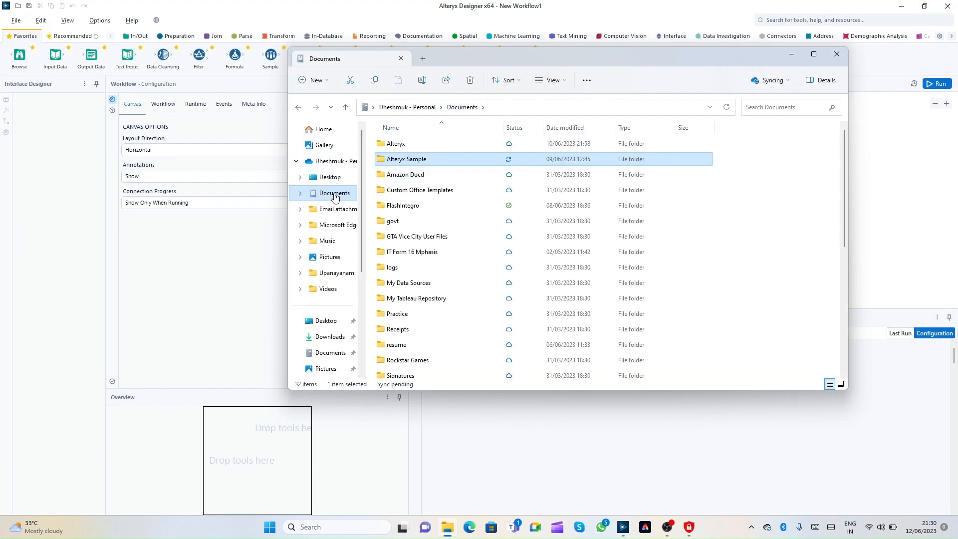
pyautogui.click(331, 337)
pyautogui.scroll(-1, 845, 154)
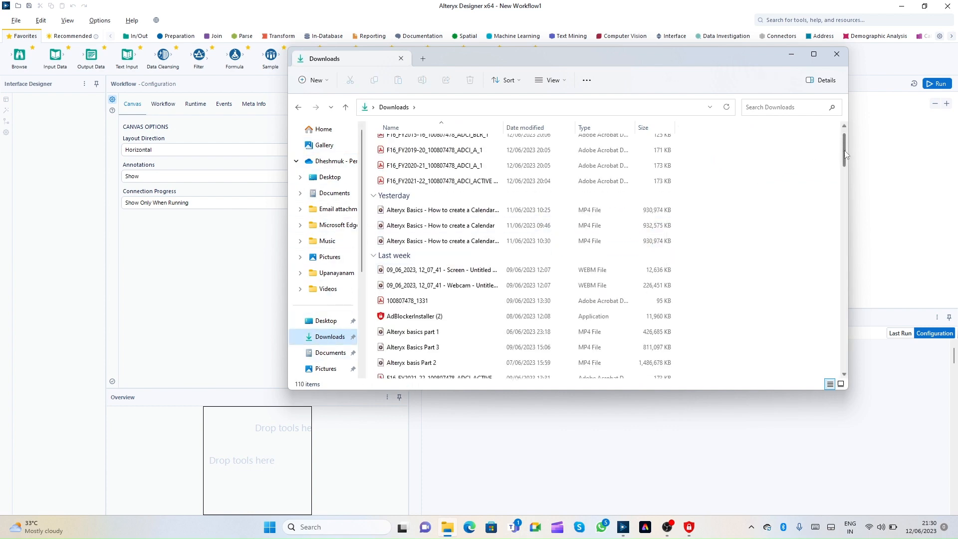
pyautogui.moveTo(845, 154); pyautogui.dragTo(846, 201)
pyautogui.click(421, 248)
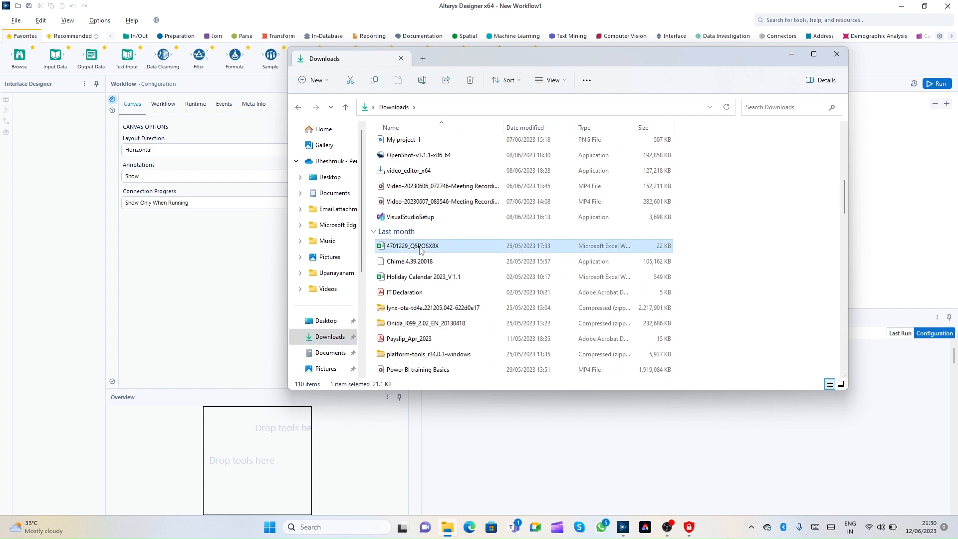
pyautogui.doubleClick(420, 248)
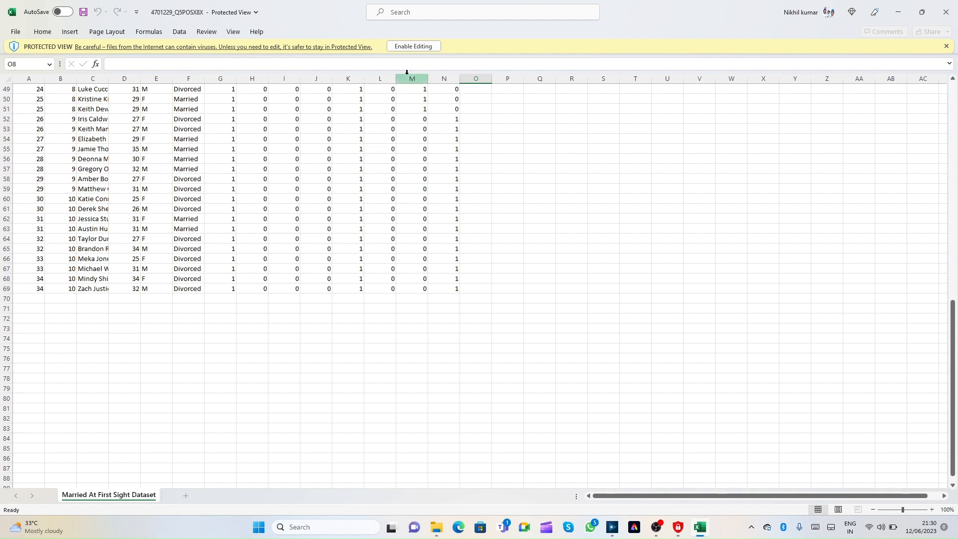
pyautogui.click(417, 46)
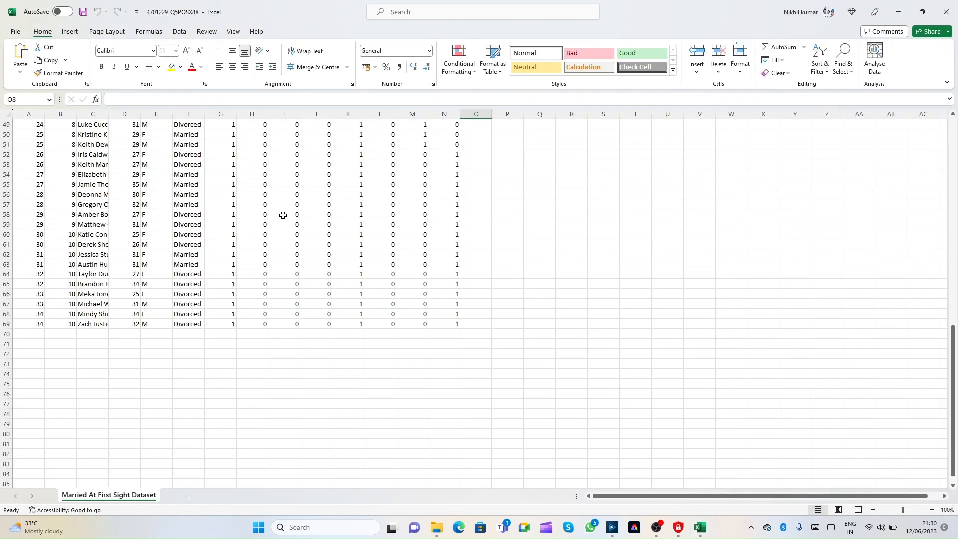
# Autofit the width of all columns in the Married At First Sight Dataset sheet
pyautogui.click(127, 196)
pyautogui.scroll(3, 144, 254)
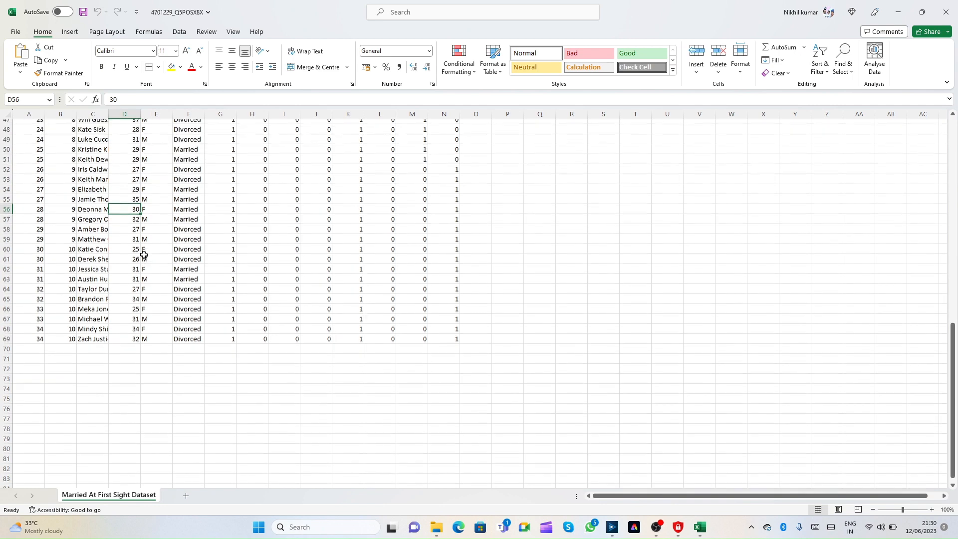
pyautogui.scroll(-2, 136, 277)
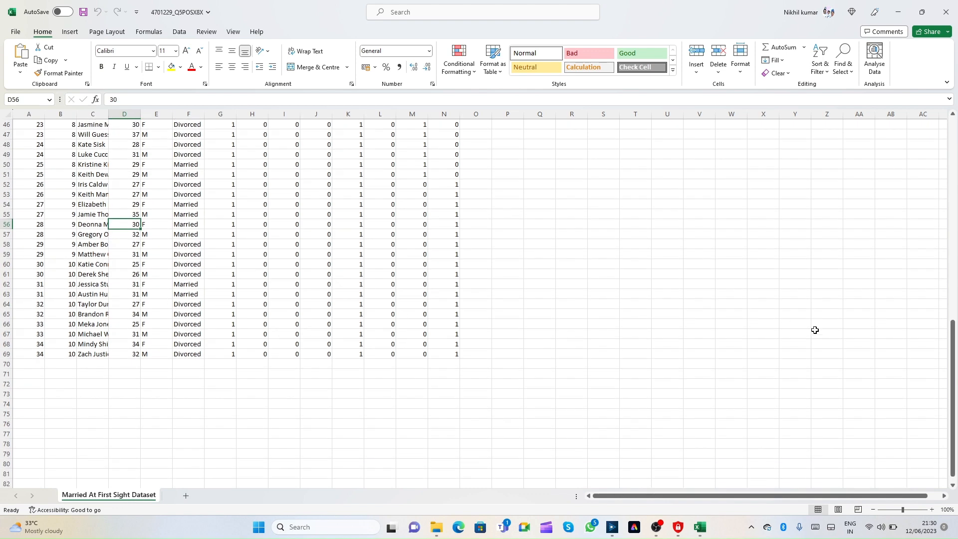
pyautogui.moveTo(953, 344); pyautogui.dragTo(934, 131)
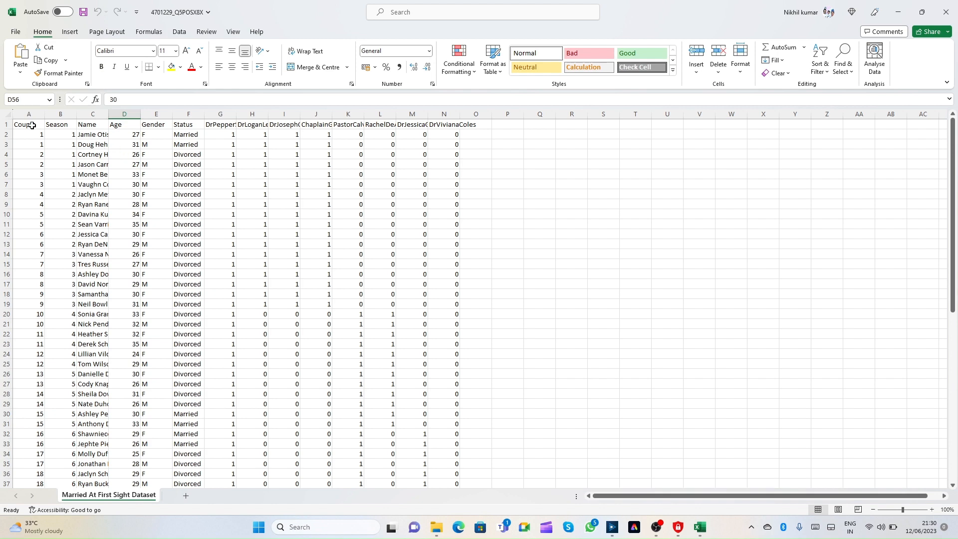
pyautogui.click(7, 115)
pyautogui.doubleClick(44, 115)
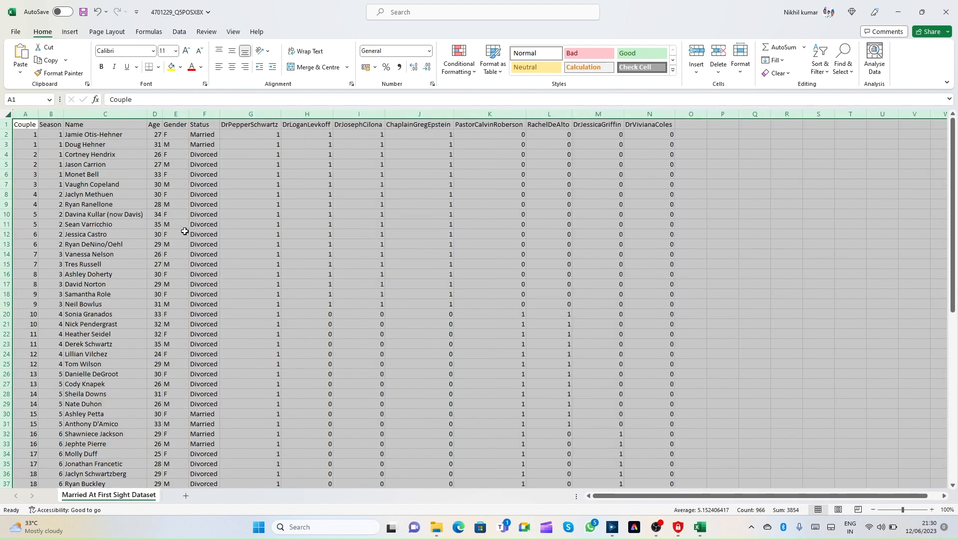
pyautogui.click(182, 232)
# Rename the Married At First Sight Dataset sheet as Sheet1
pyautogui.rightClick(113, 498)
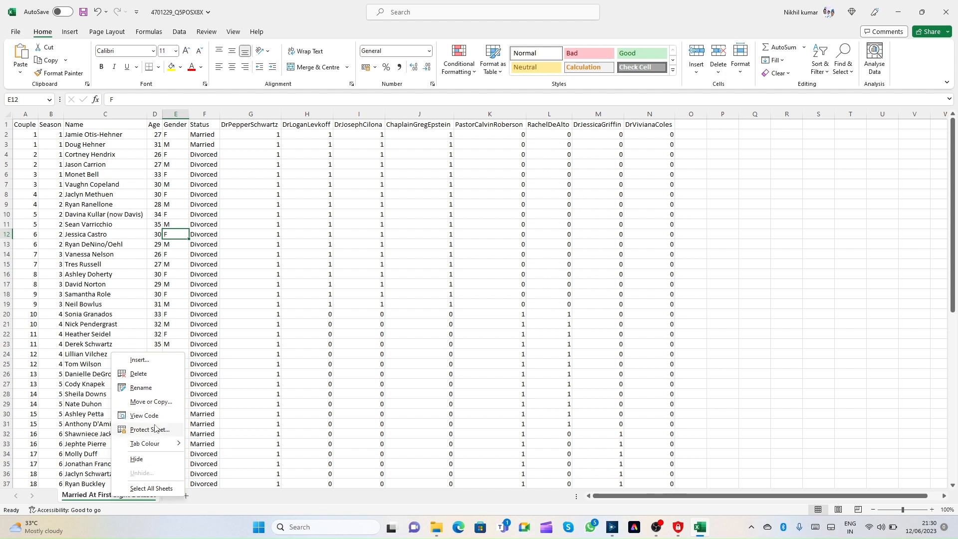
pyautogui.click(141, 388)
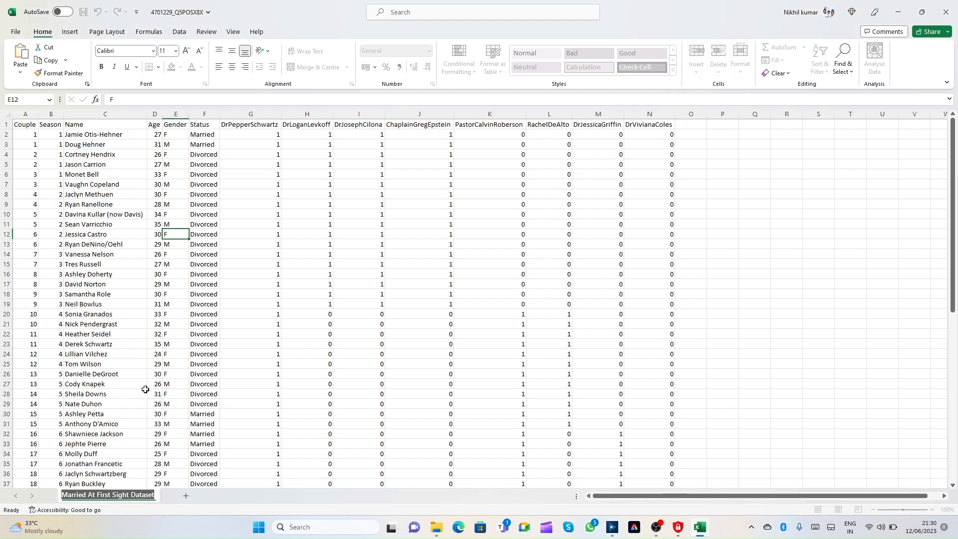
pyautogui.write('She')
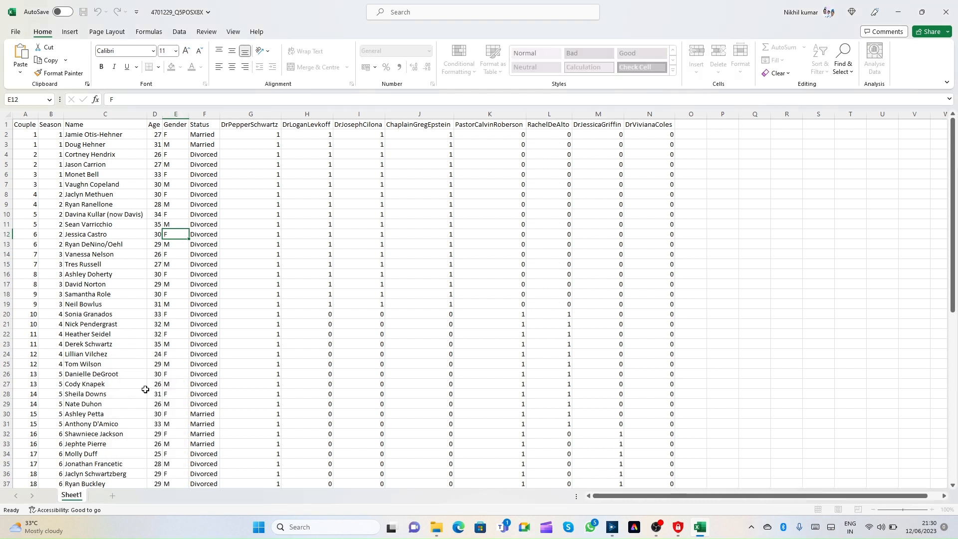
pyautogui.write('et1')
pyautogui.click(145, 390)
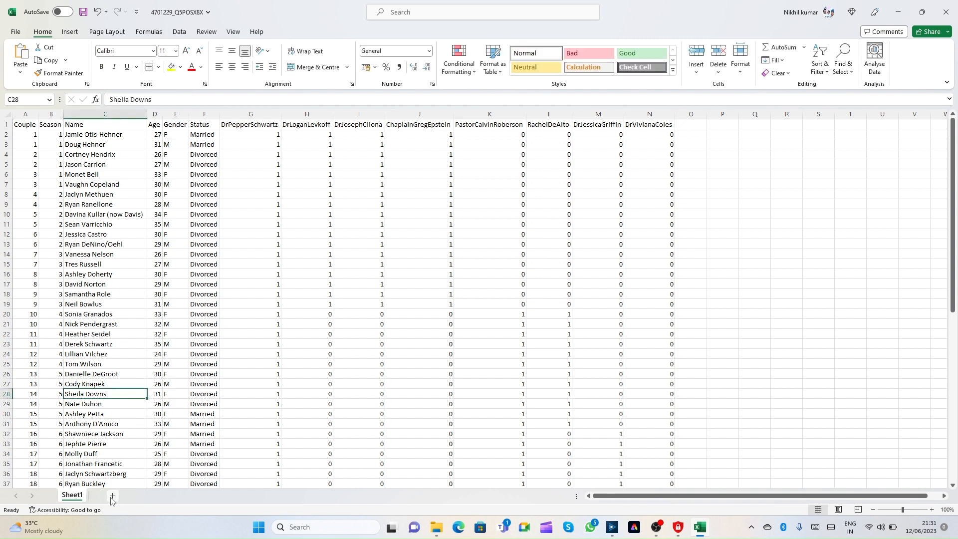
# Copy the whole dataset from Sheet1 and paste it into a new worksheet
pyautogui.hotkey('ctrl', 'a')
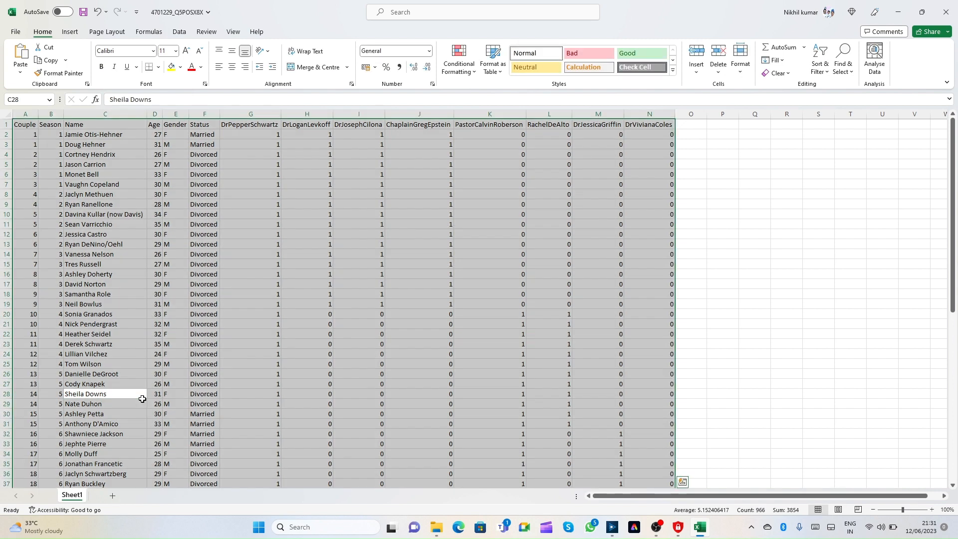
pyautogui.hotkey('ctrl', 'c')
pyautogui.hotkey('ctrl', 'q')
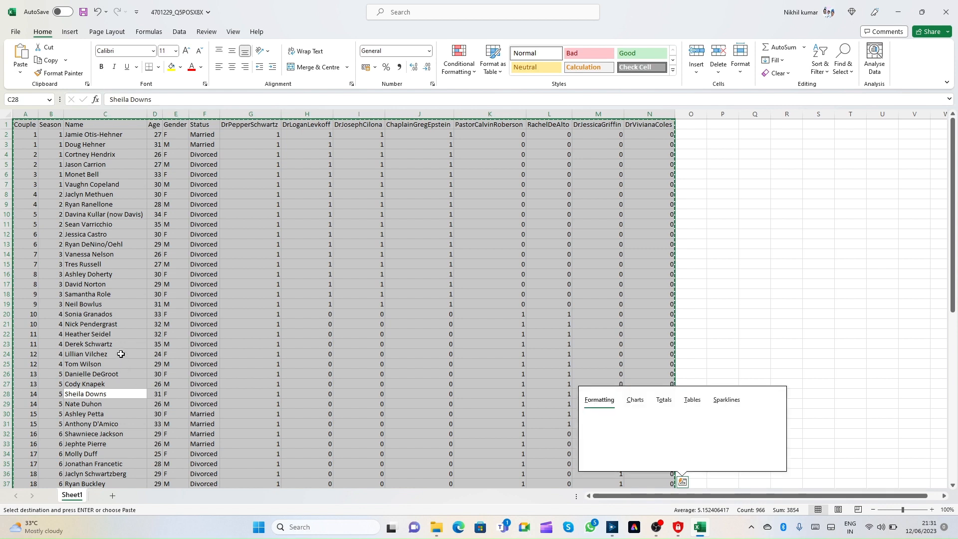
pyautogui.click(121, 353)
pyautogui.hotkey('ctrl', 'a')
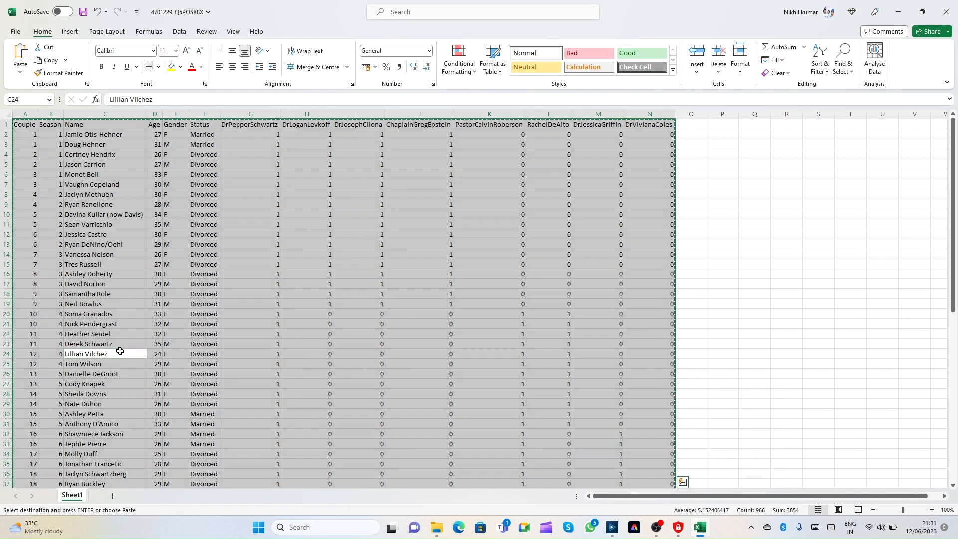
pyautogui.click(114, 496)
pyautogui.hotkey('ctrl', 'v')
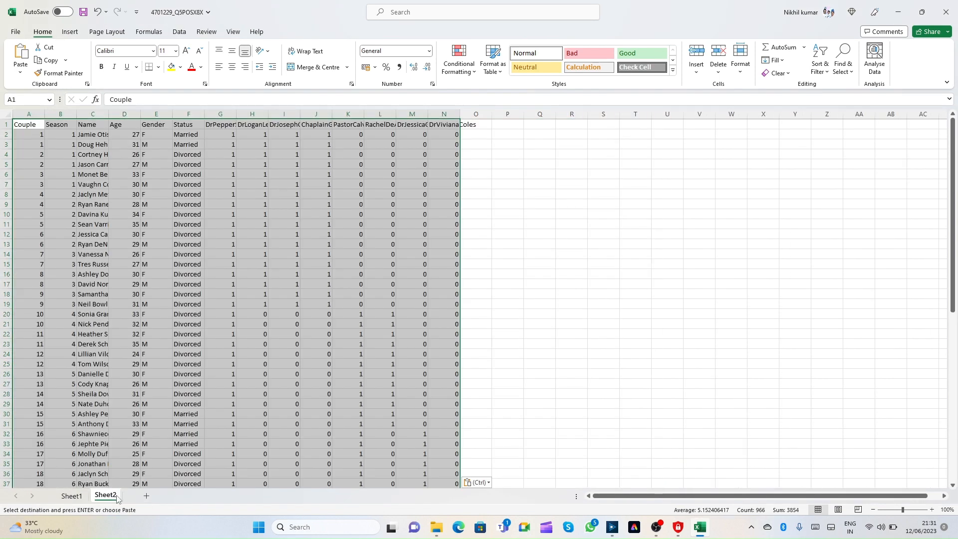
# Paste the copied dataset into two more new worksheets and save the workbook
pyautogui.click(146, 495)
pyautogui.hotkey('ctrl', 'v')
pyautogui.click(180, 496)
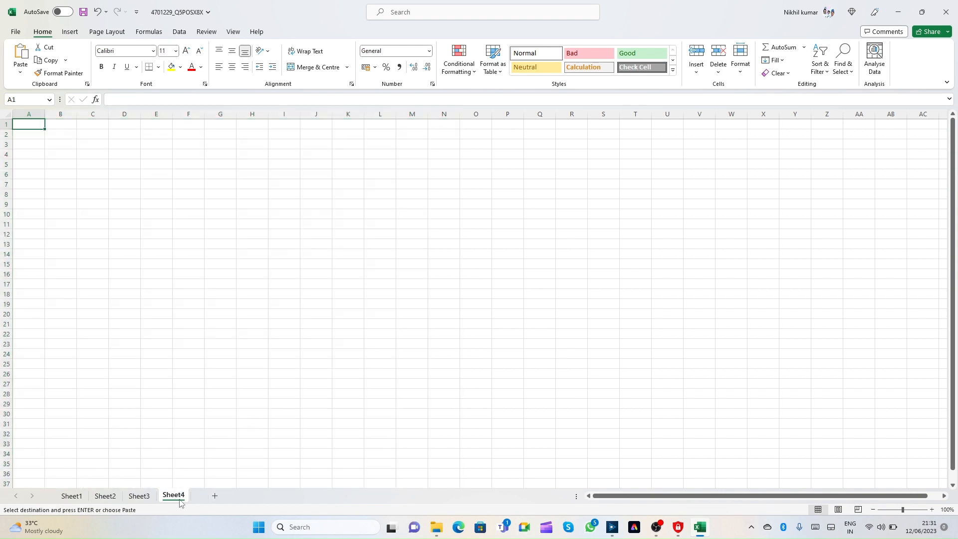
pyautogui.hotkey('ctrl', 'v')
pyautogui.click(259, 356)
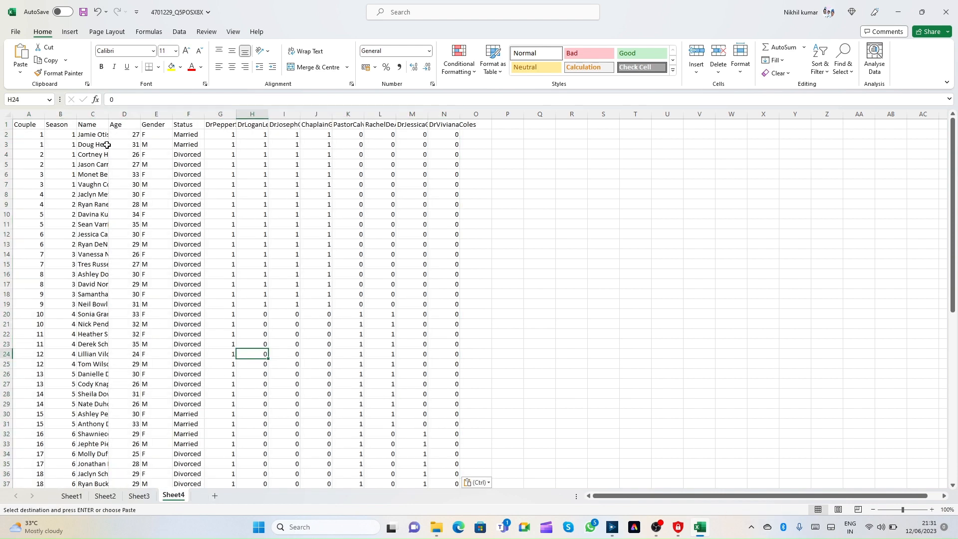
pyautogui.click(82, 11)
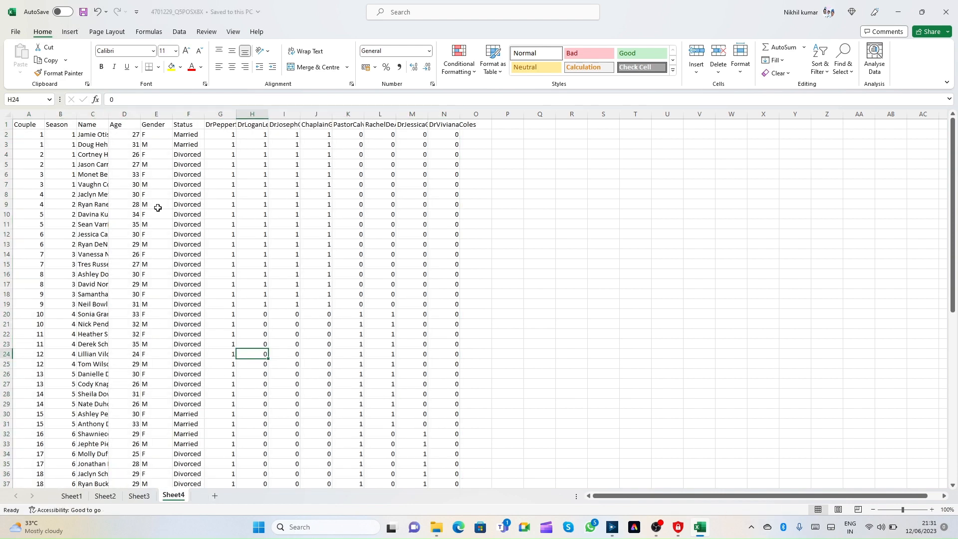
# Review the data on each of the four worksheets and return to Sheet1
pyautogui.click(71, 495)
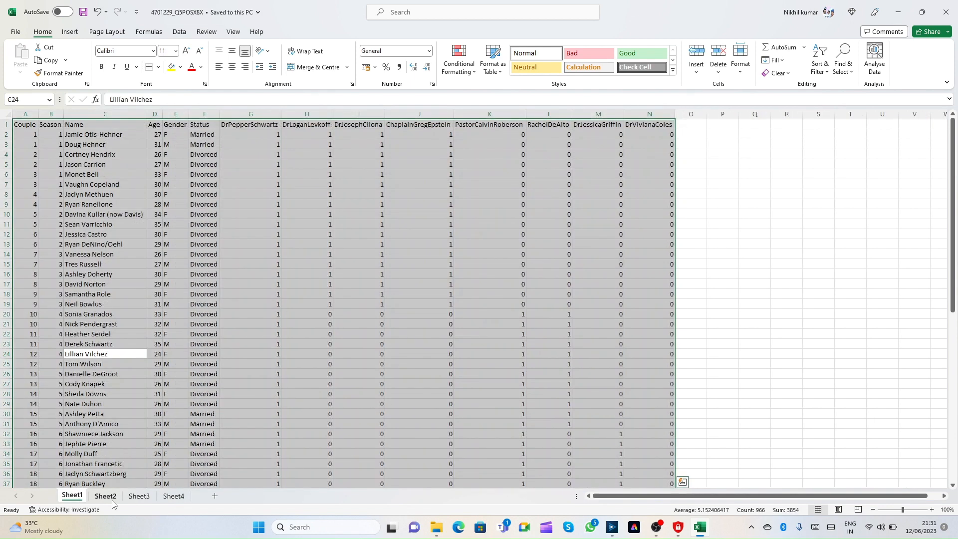
pyautogui.click(105, 495)
pyautogui.click(139, 495)
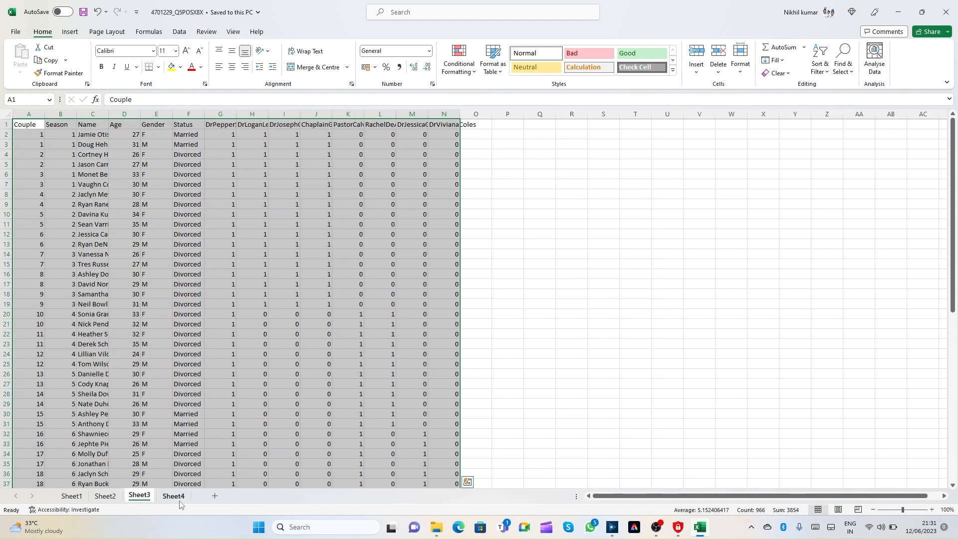
pyautogui.click(174, 495)
pyautogui.click(139, 495)
pyautogui.click(105, 496)
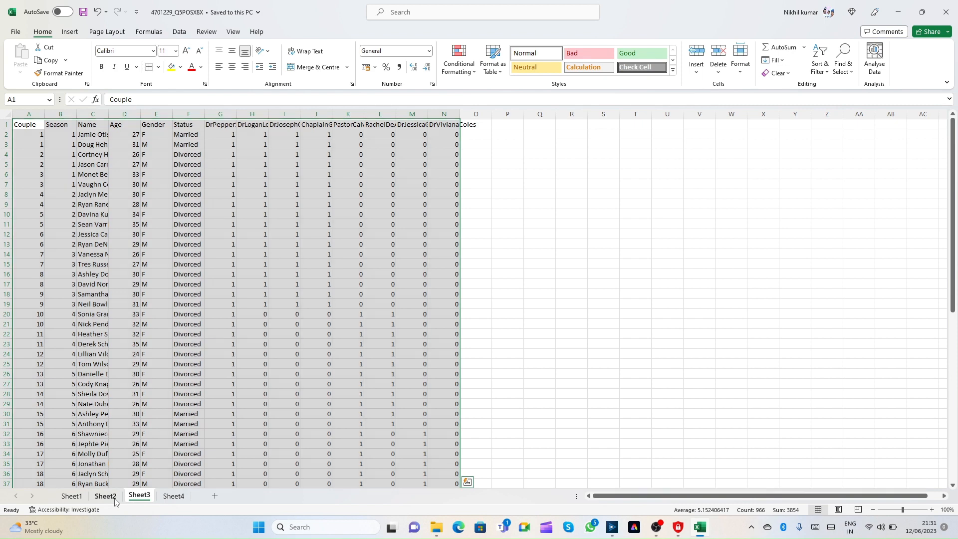
pyautogui.click(72, 495)
pyautogui.click(447, 312)
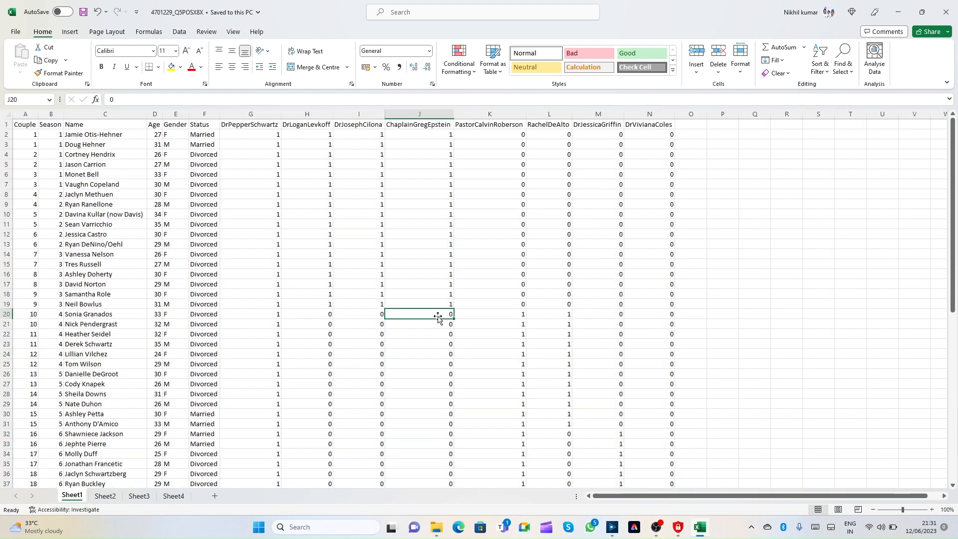
# Check the data on Sheet2 and Sheet4, and switch to the empty workflow in Alteryx Designer
pyautogui.click(106, 496)
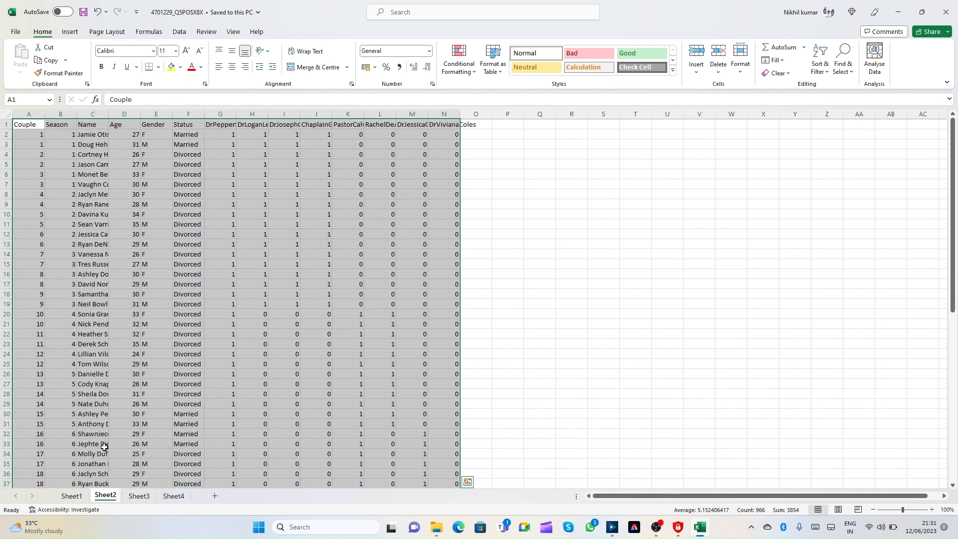
pyautogui.click(169, 496)
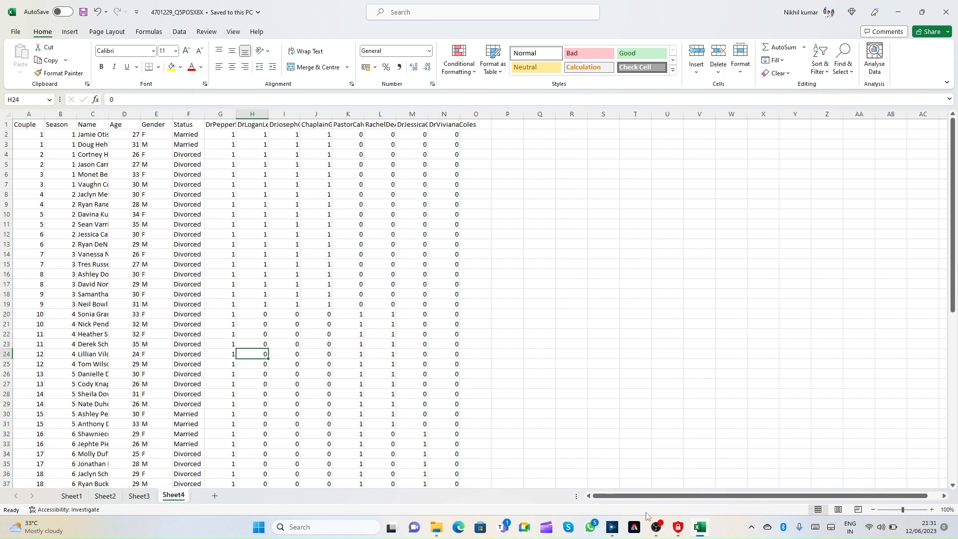
pyautogui.moveTo(615, 530)
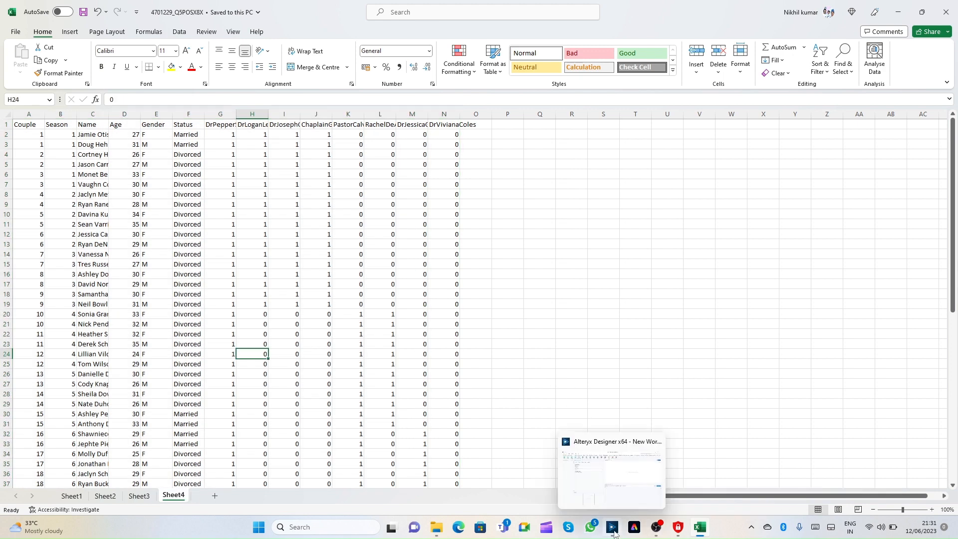
pyautogui.click(620, 475)
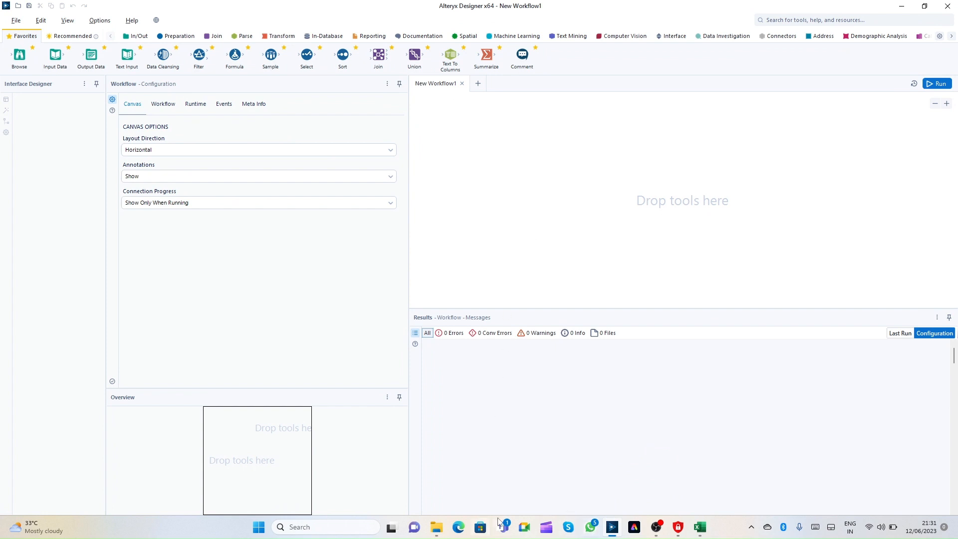
# Bring up the Downloads folder and add the 4701229_Q5POSX8X workbook from it to the empty Alteryx workflow canvas
pyautogui.moveTo(440, 532)
pyautogui.click(448, 480)
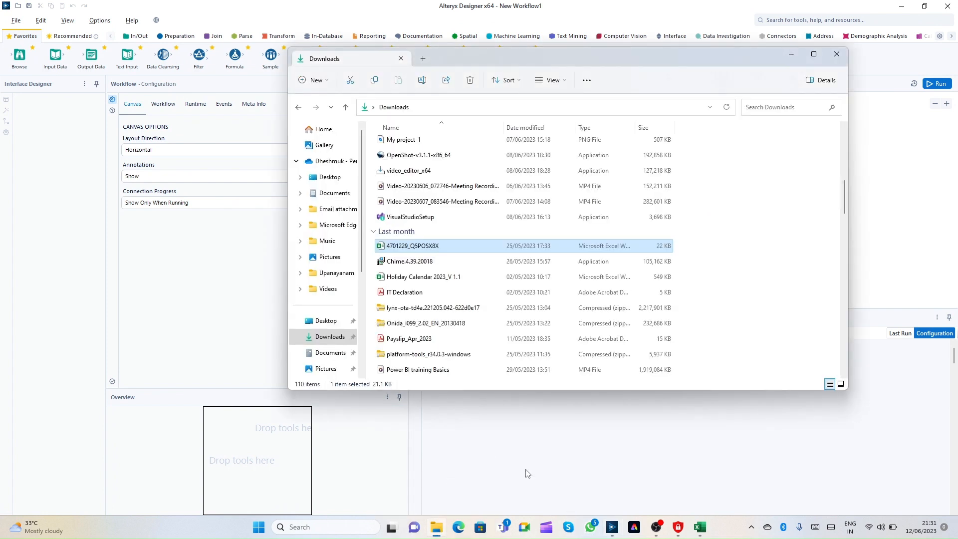
pyautogui.moveTo(599, 533)
pyautogui.moveTo(699, 532)
pyautogui.click(711, 475)
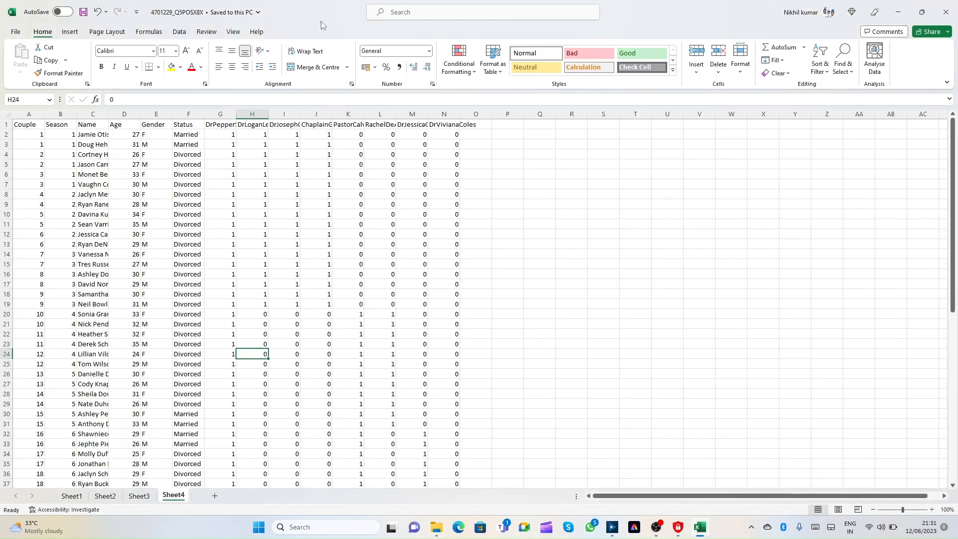
pyautogui.click(902, 14)
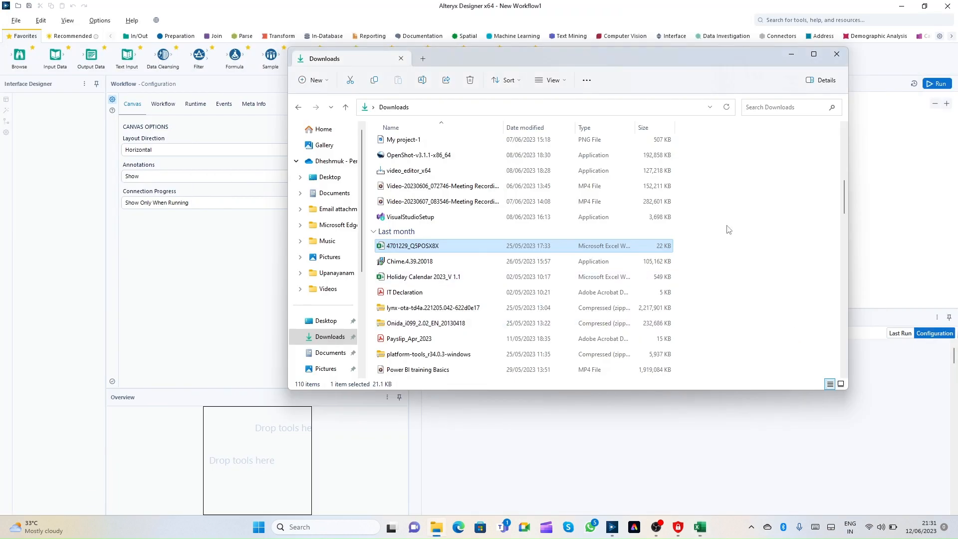
pyautogui.moveTo(436, 247); pyautogui.dragTo(881, 167)
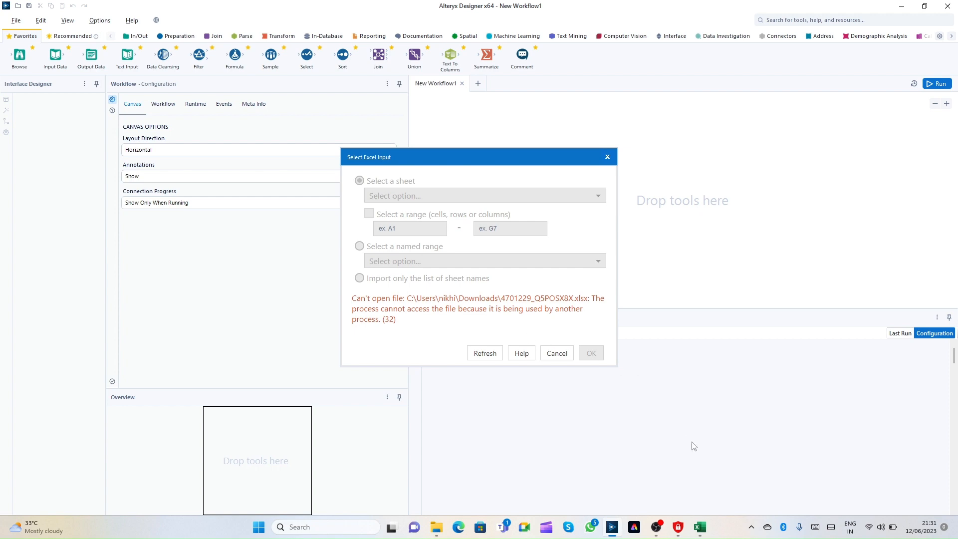
# Close the workbook in Excel and refresh the Excel input selection in Alteryx Designer
pyautogui.click(704, 508)
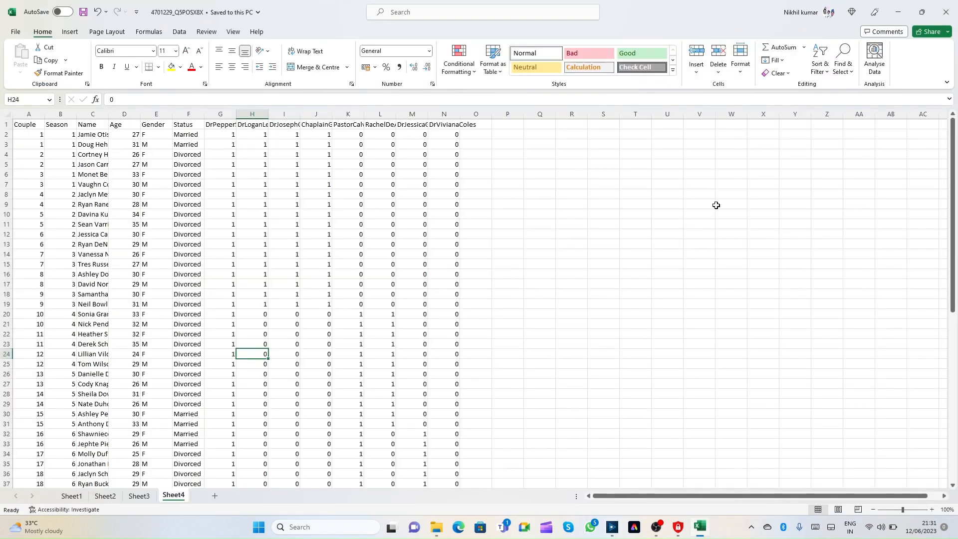
pyautogui.click(945, 11)
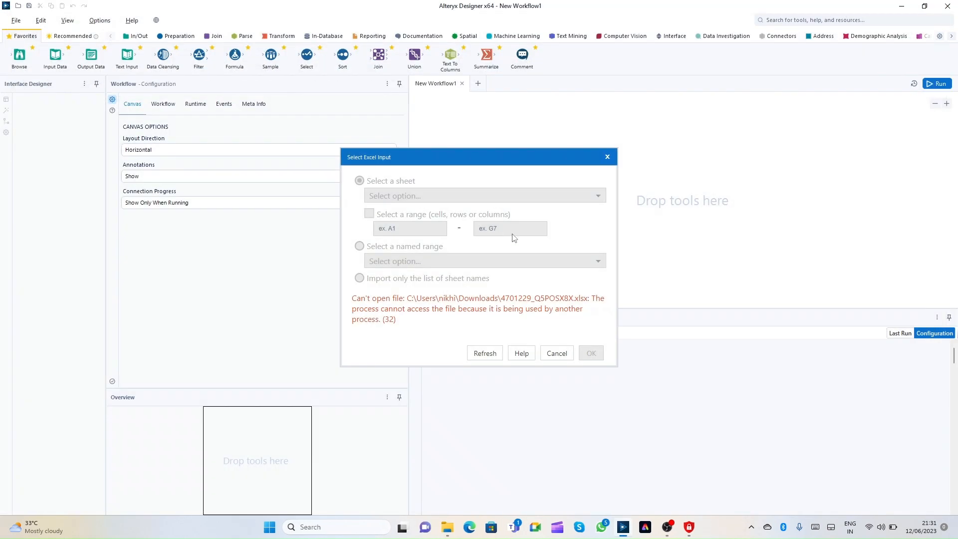
pyautogui.click(487, 353)
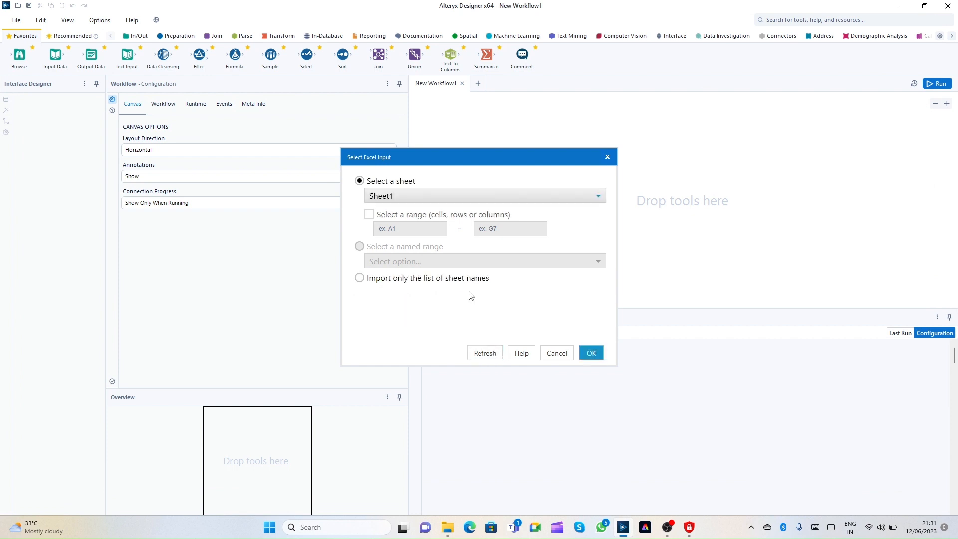
# Load Sheet1 as the Excel input and reposition its Input Data tool in the upper left part of the canvas
pyautogui.click(411, 201)
pyautogui.click(401, 209)
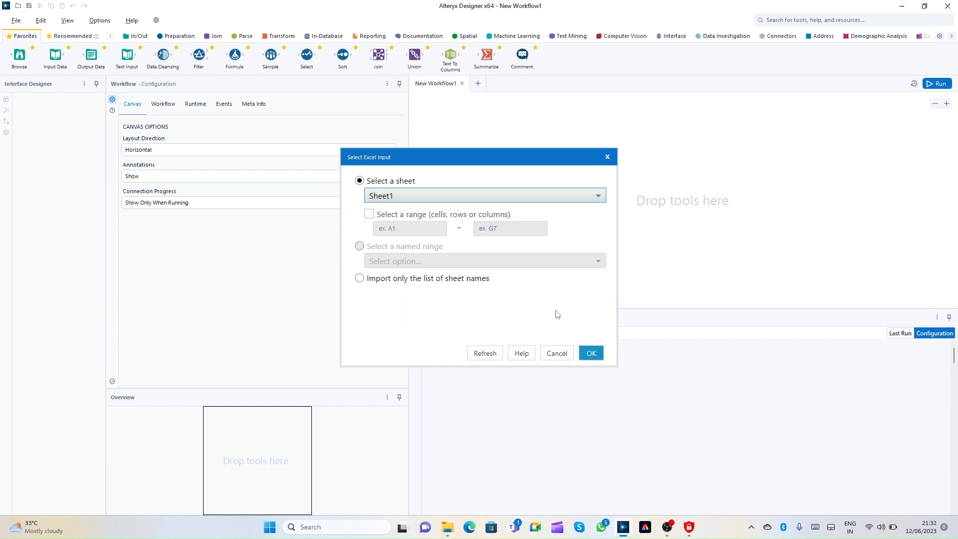
pyautogui.click(591, 353)
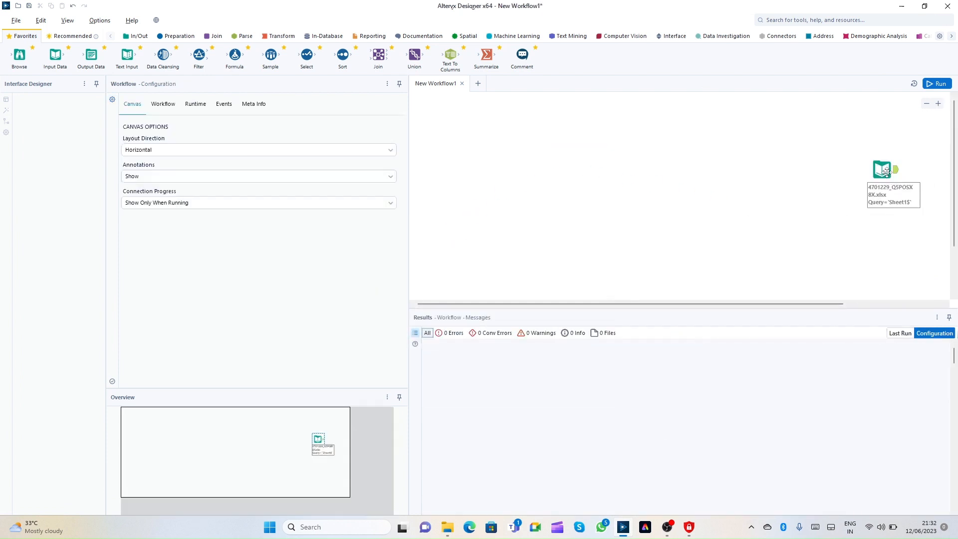
pyautogui.moveTo(882, 166); pyautogui.dragTo(564, 127)
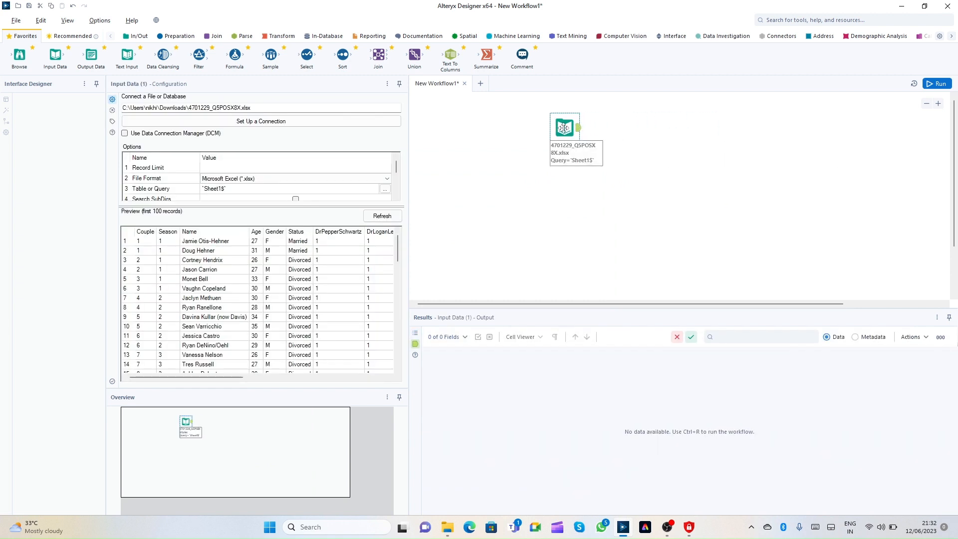
# Examine which workbook sheets the Input Data tool offers as its table or query
pyautogui.click(229, 190)
pyautogui.click(384, 189)
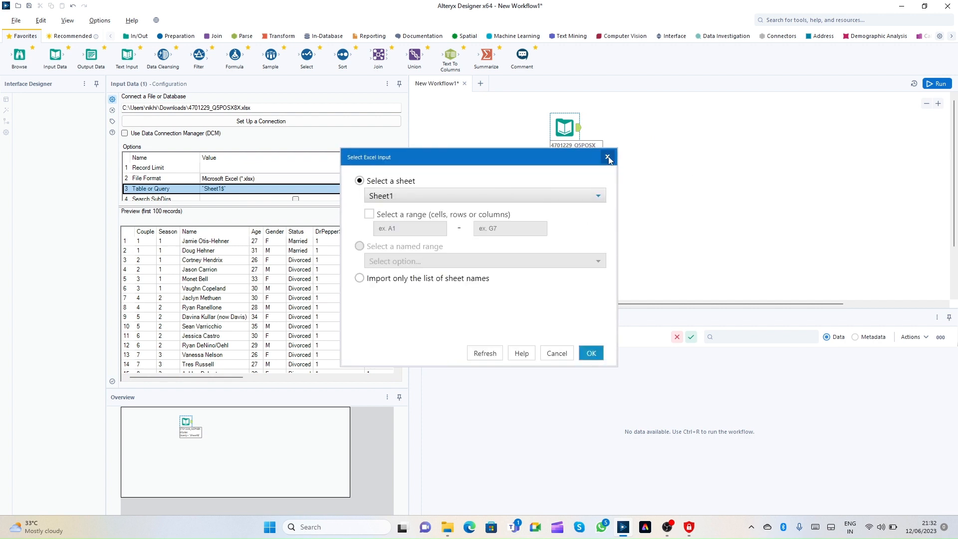
pyautogui.click(431, 200)
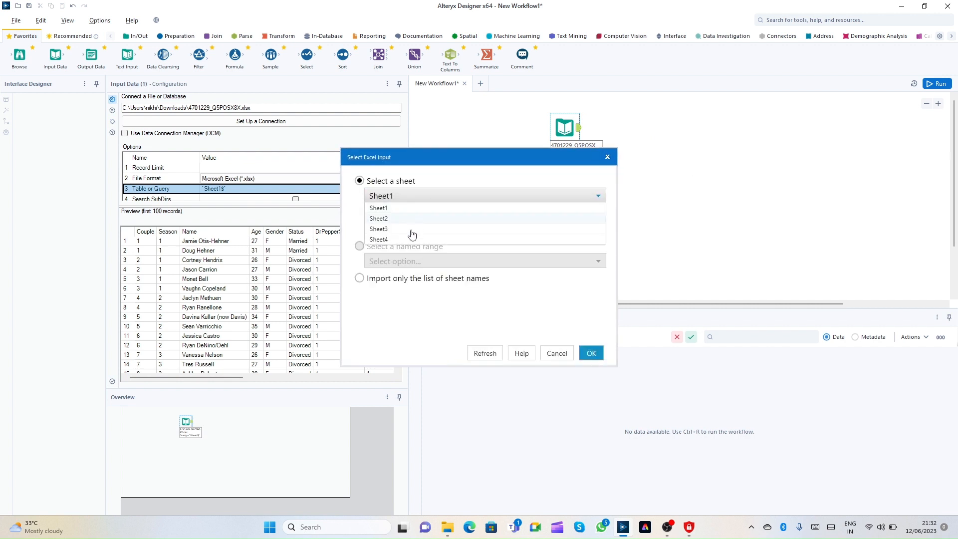
pyautogui.click(606, 158)
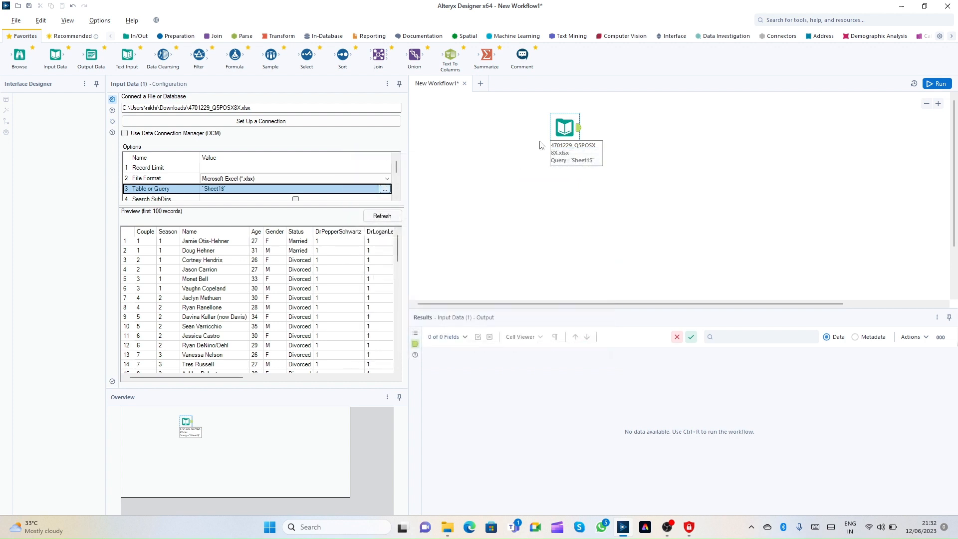
pyautogui.click(383, 189)
pyautogui.click(397, 200)
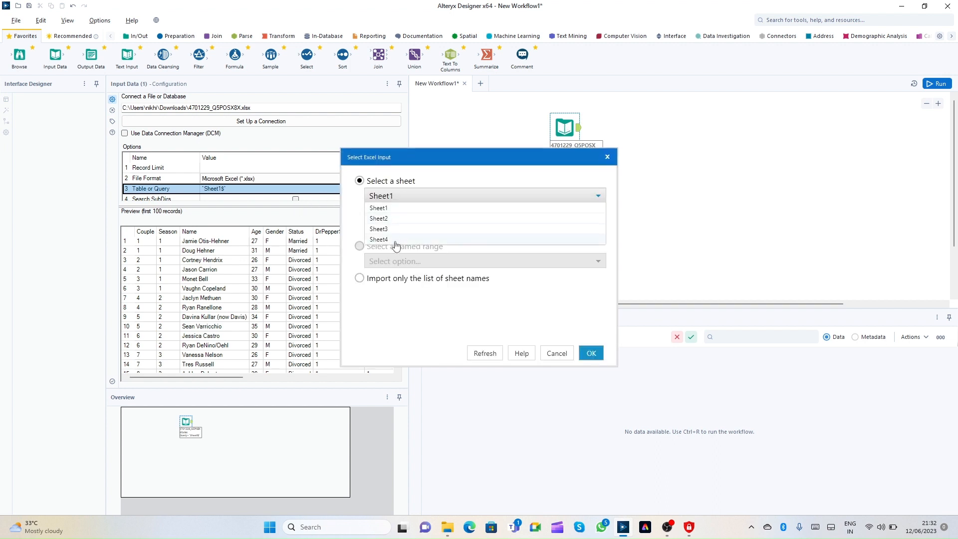
pyautogui.click(606, 162)
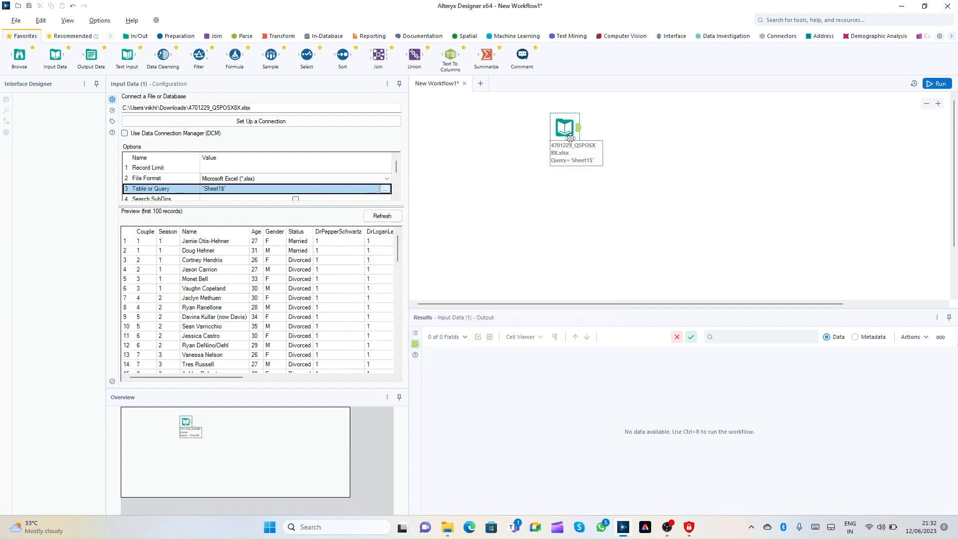
# Copy the Sheet1 Input Data tool and paste three duplicates of it onto the canvas
pyautogui.rightClick(563, 132)
pyautogui.click(588, 148)
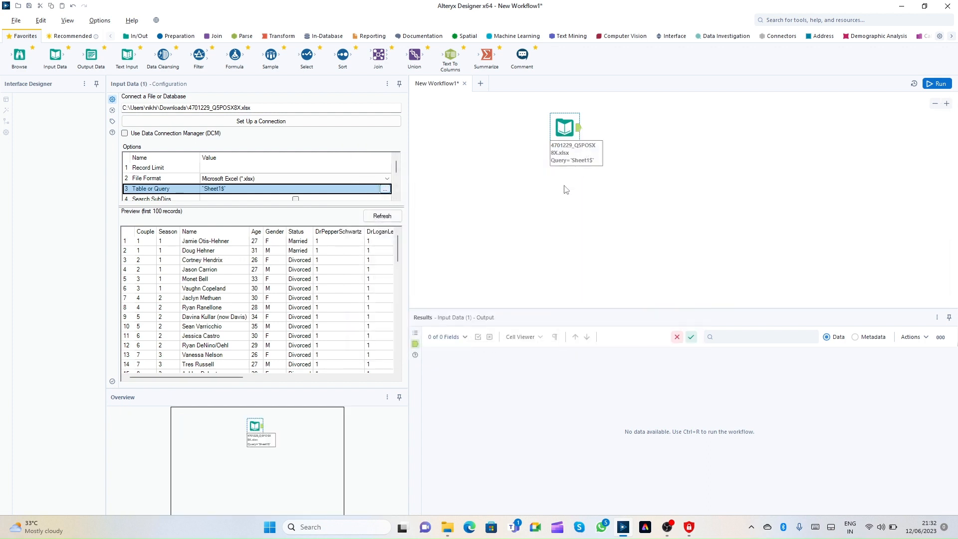
pyautogui.rightClick(564, 189)
pyautogui.click(572, 195)
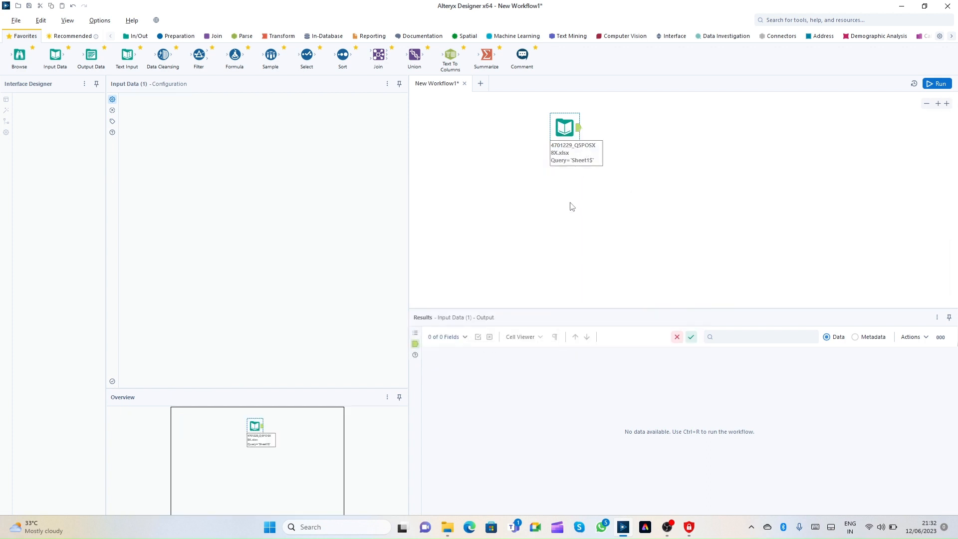
pyautogui.rightClick(569, 253)
pyautogui.click(585, 267)
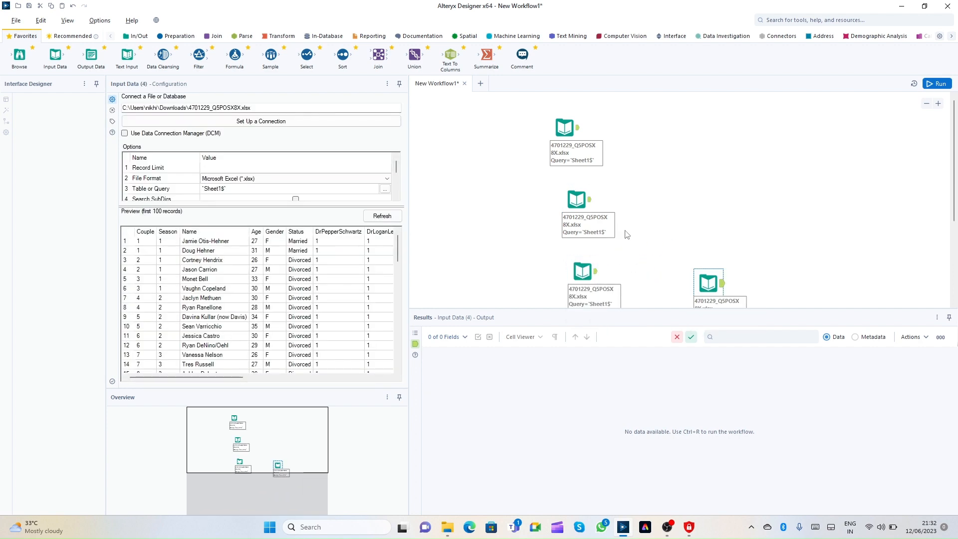
# Set the table or query of the second Input Data tool to Sheet2
pyautogui.click(577, 202)
pyautogui.click(565, 128)
pyautogui.click(576, 200)
pyautogui.click(385, 189)
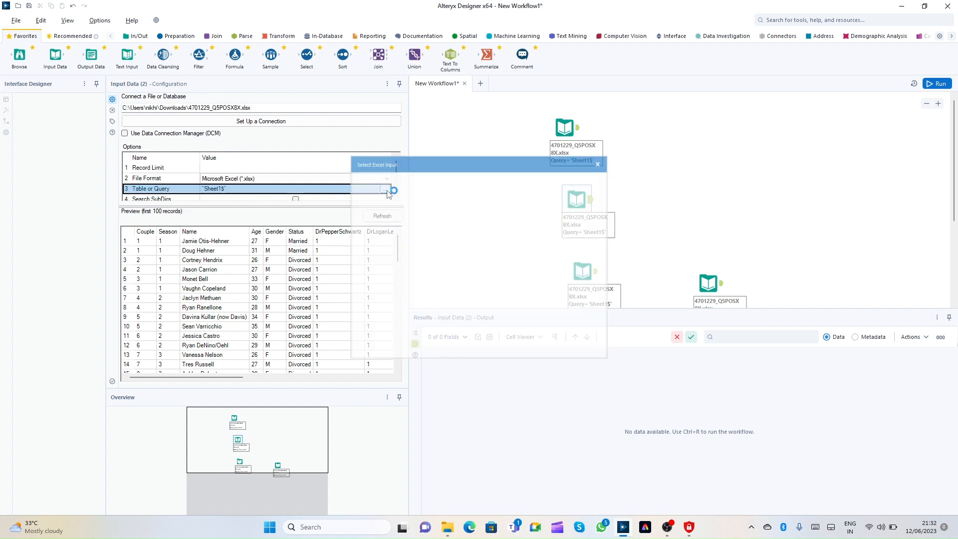
pyautogui.click(389, 195)
pyautogui.click(384, 218)
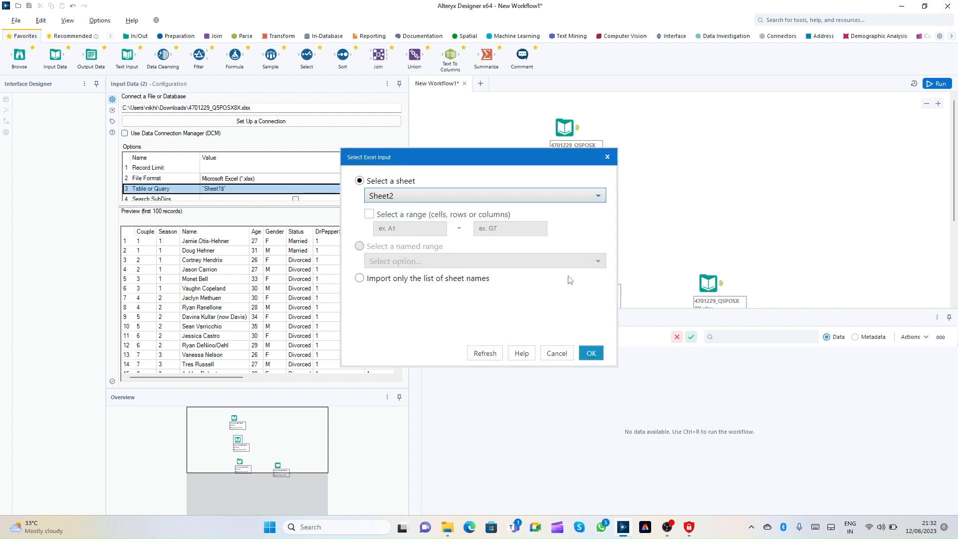
pyautogui.click(591, 353)
# Set the table or query of the third Input Data tool to Sheet3
pyautogui.click(582, 271)
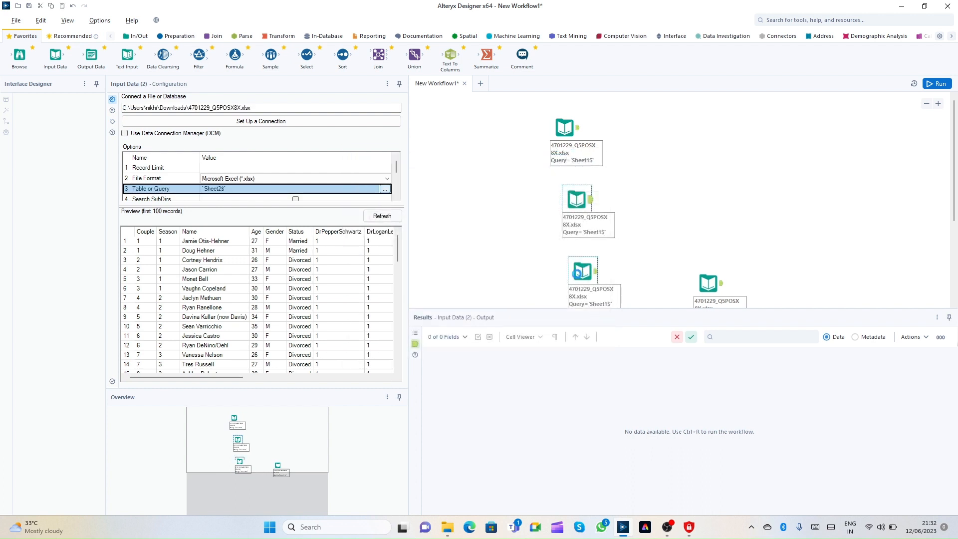
pyautogui.click(385, 189)
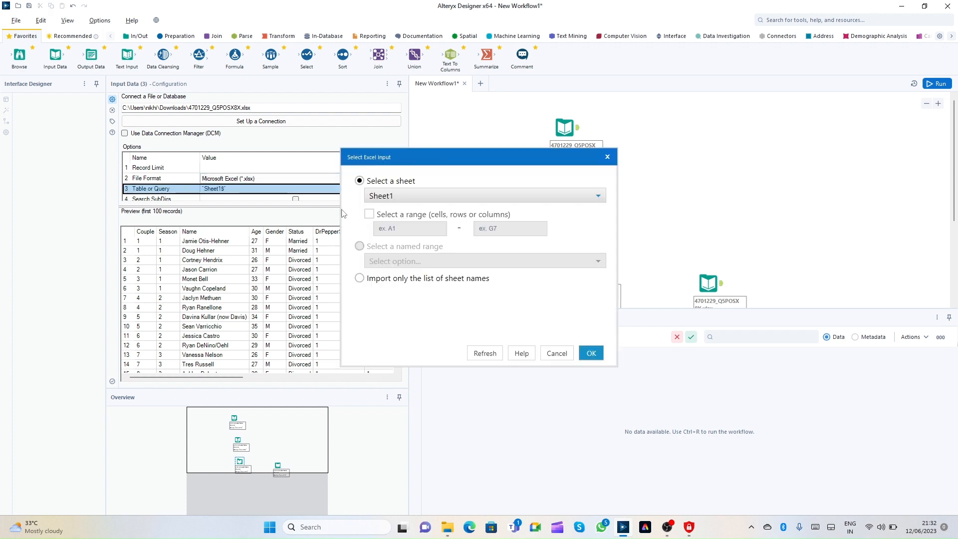
pyautogui.click(389, 196)
pyautogui.click(387, 230)
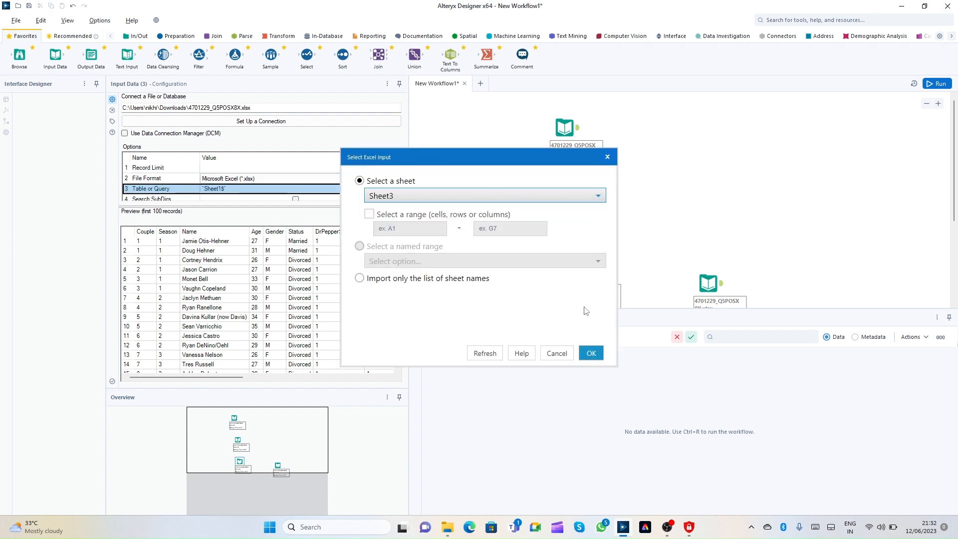
pyautogui.click(590, 353)
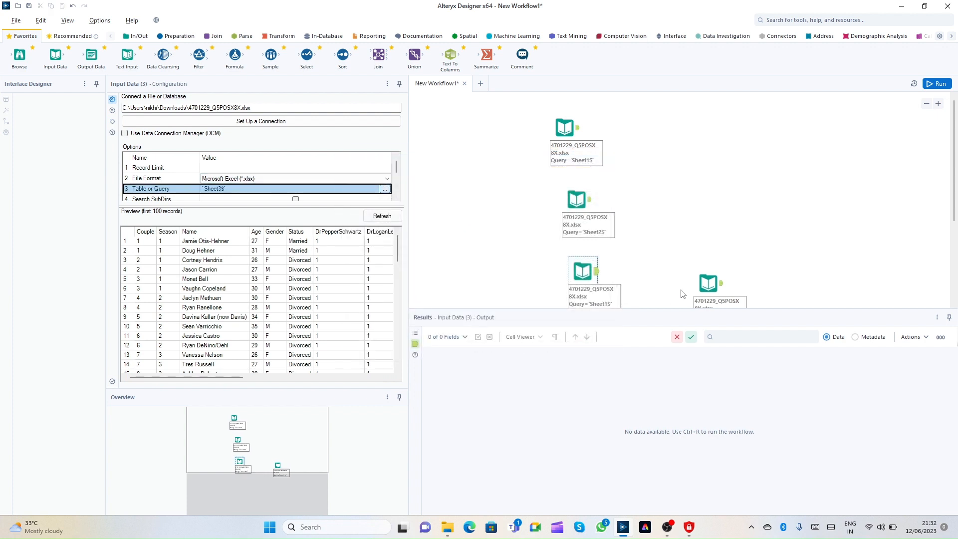
# Set the table or query of the fourth Input Data tool to Sheet4
pyautogui.click(383, 190)
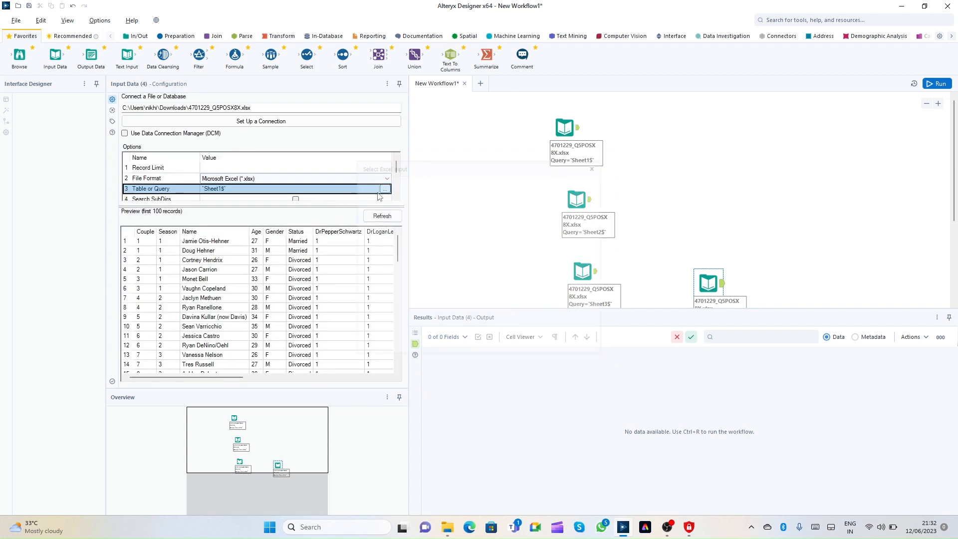
pyautogui.click(389, 196)
pyautogui.click(390, 252)
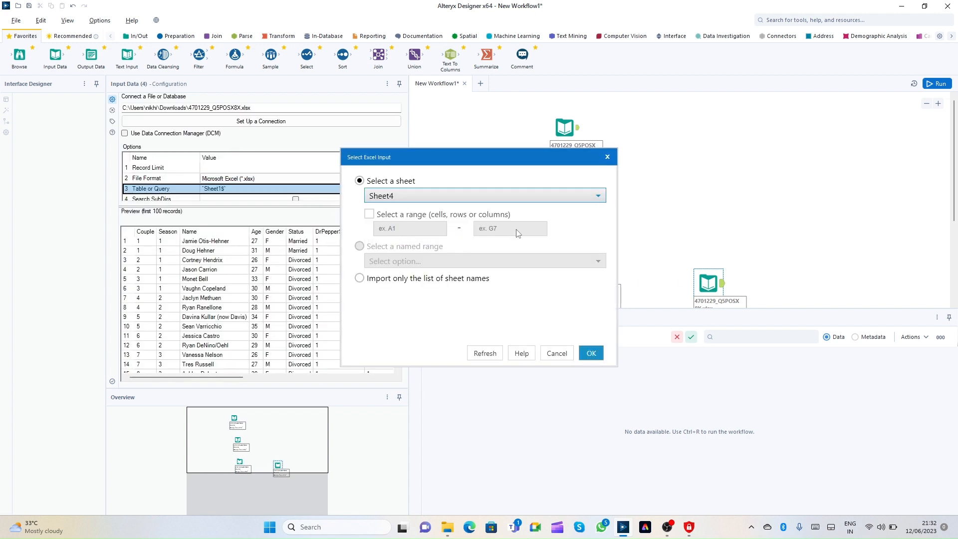
pyautogui.click(591, 353)
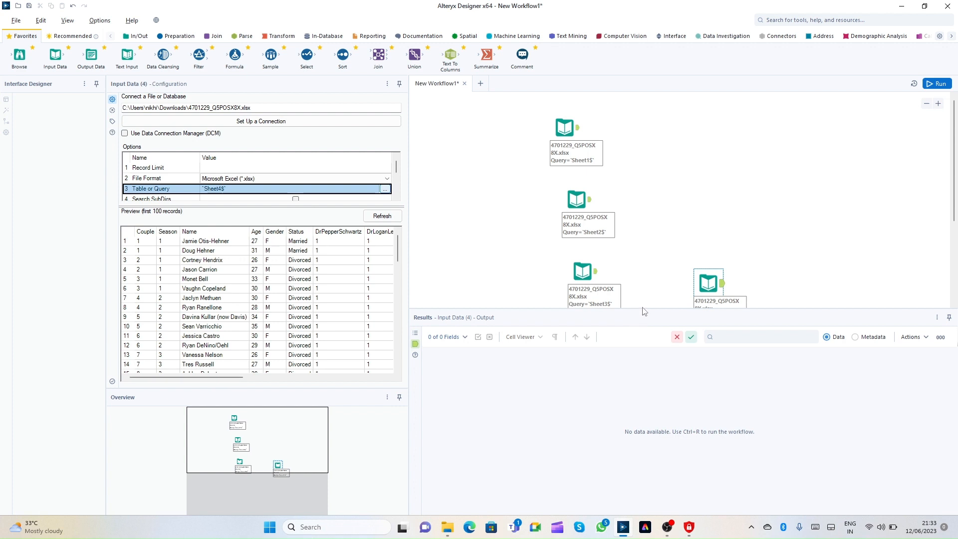
# Shrink the Results pane to enlarge the canvas and align the fourth Input Data tool below the third
pyautogui.moveTo(643, 317); pyautogui.dragTo(702, 287)
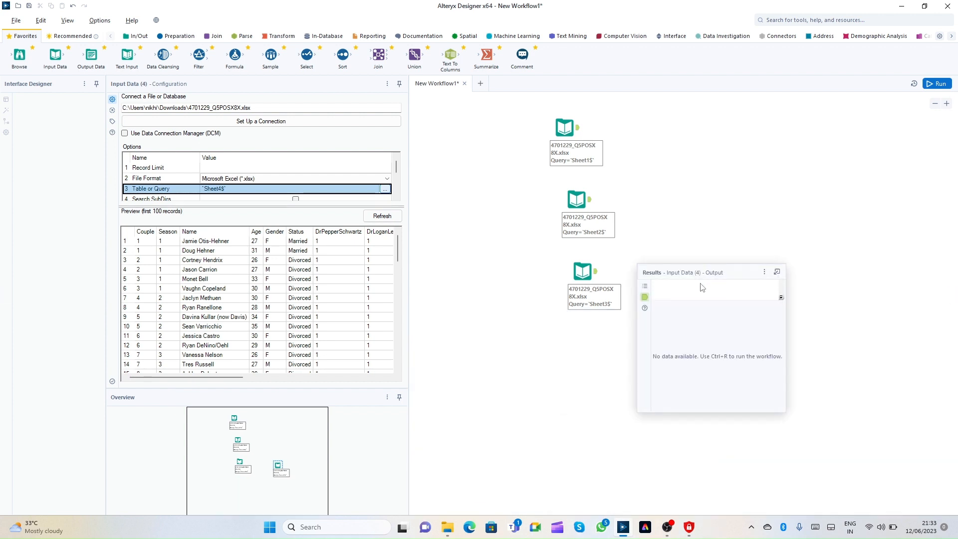
pyautogui.click(776, 272)
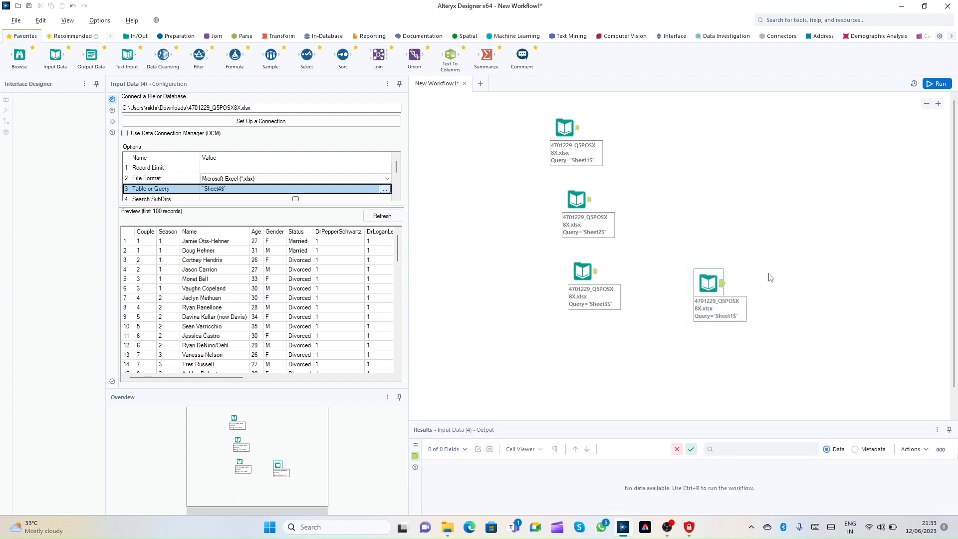
pyautogui.moveTo(709, 284); pyautogui.dragTo(583, 368)
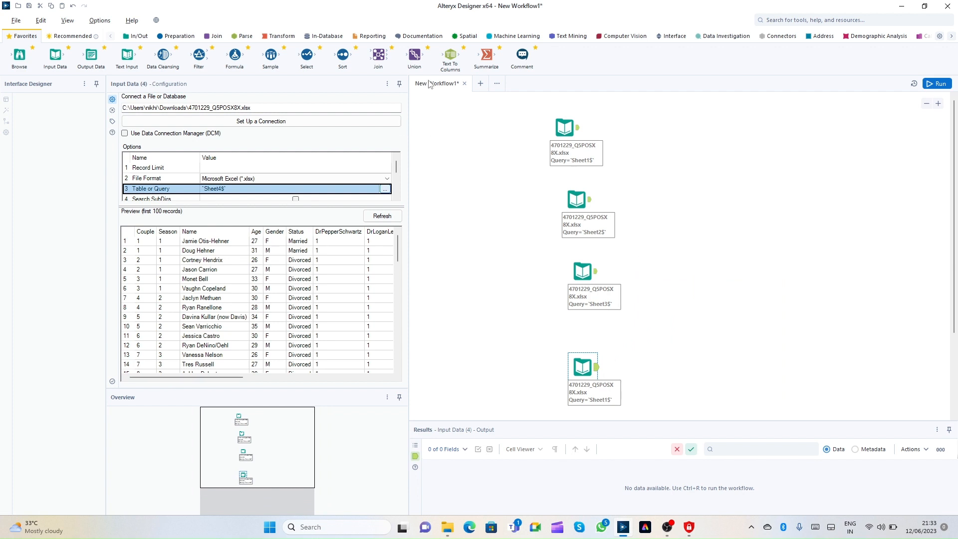
# Add a Union tool to the canvas and connect the outputs of all four Input Data tools to it
pyautogui.moveTo(414, 56); pyautogui.dragTo(771, 219)
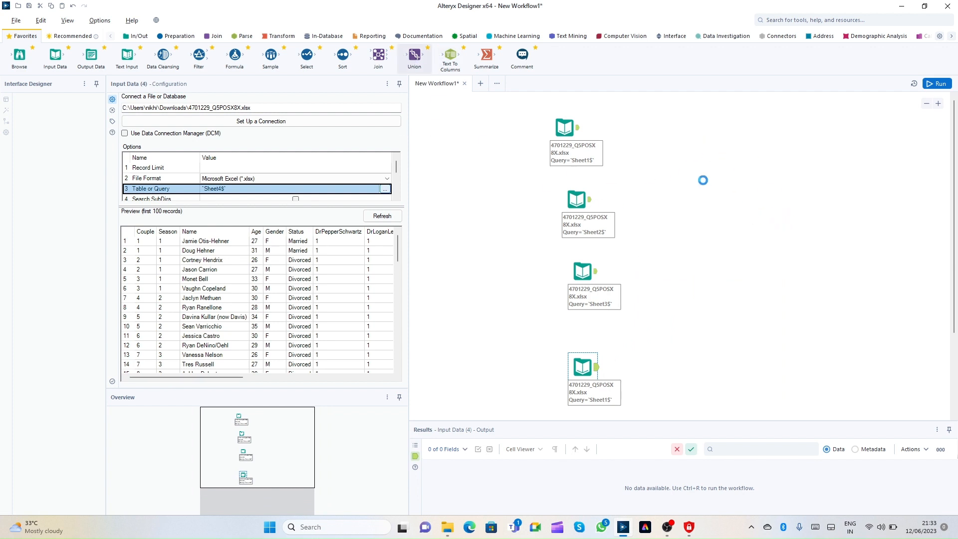
pyautogui.moveTo(580, 129); pyautogui.dragTo(750, 219)
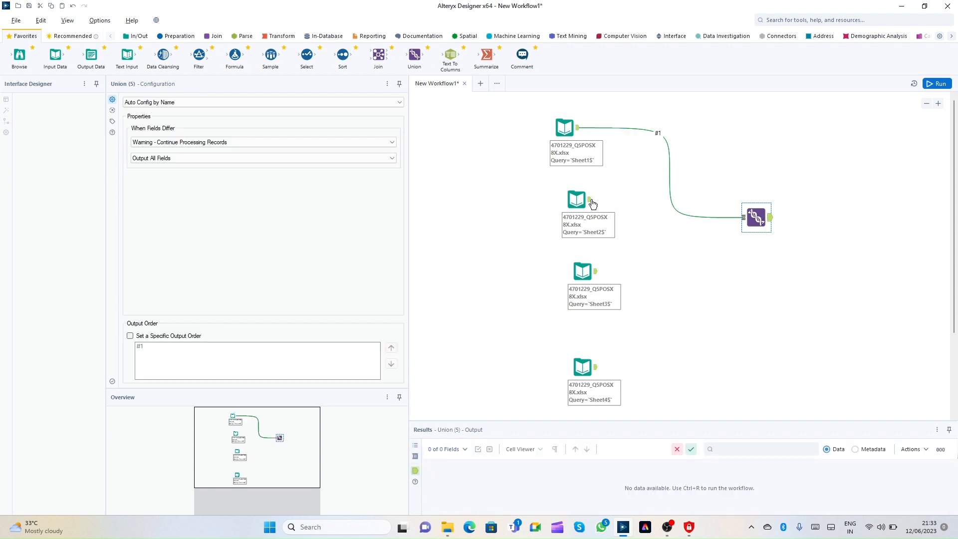
pyautogui.moveTo(593, 203); pyautogui.dragTo(743, 218)
pyautogui.moveTo(596, 272); pyautogui.dragTo(743, 218)
pyautogui.moveTo(595, 367); pyautogui.dragTo(743, 219)
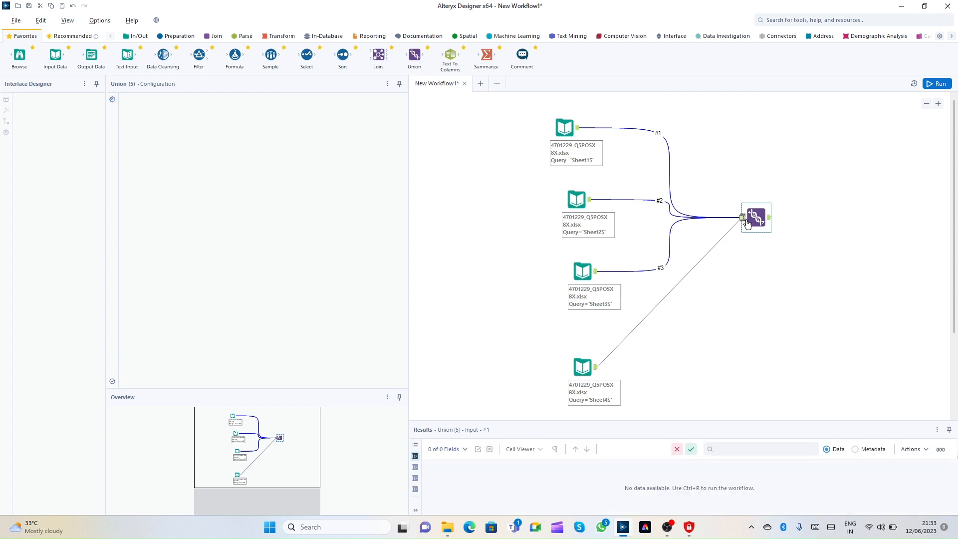
# Run the workflow and compare the Union tool's output records with those of the Sheet1 Input Data tool
pyautogui.click(937, 83)
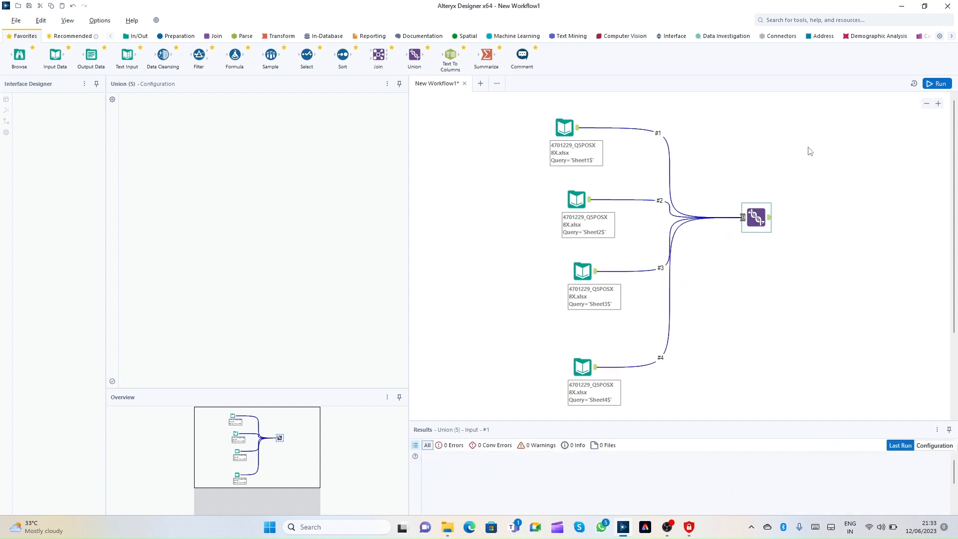
pyautogui.click(771, 330)
pyautogui.click(771, 219)
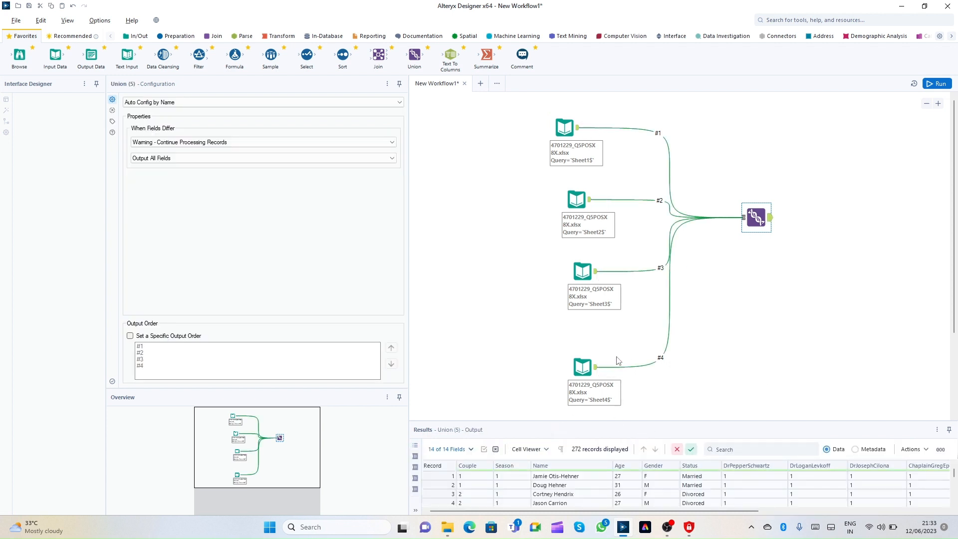
pyautogui.click(564, 127)
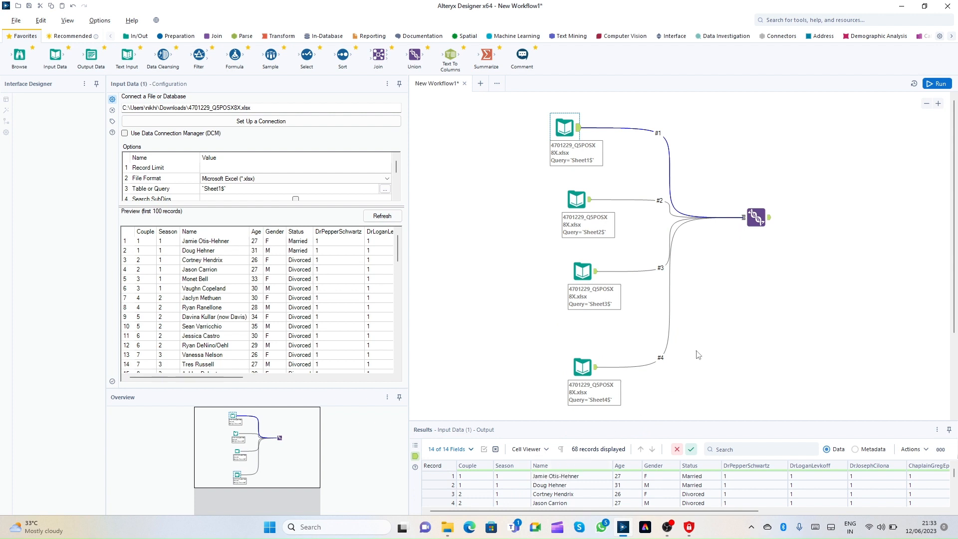
pyautogui.click(756, 218)
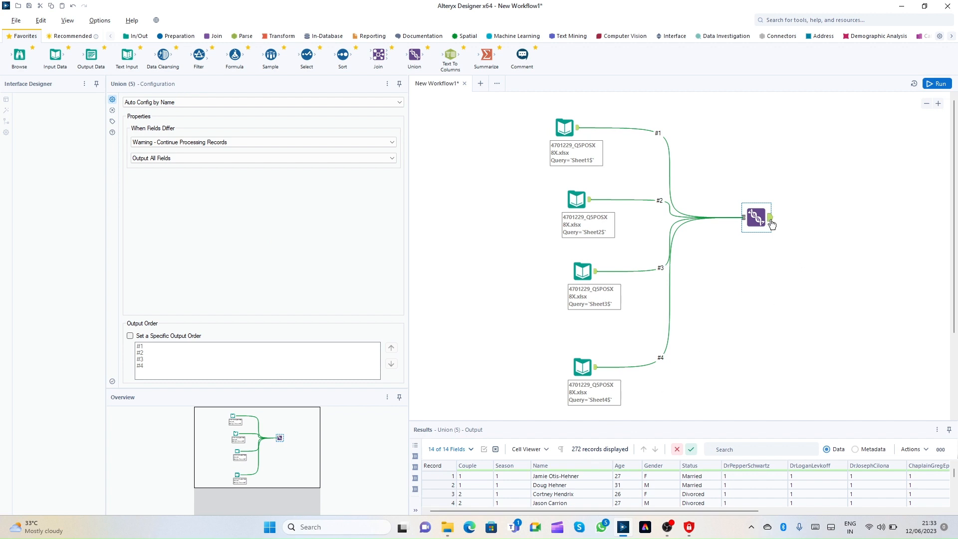
pyautogui.moveTo(751, 222); pyautogui.dragTo(781, 216)
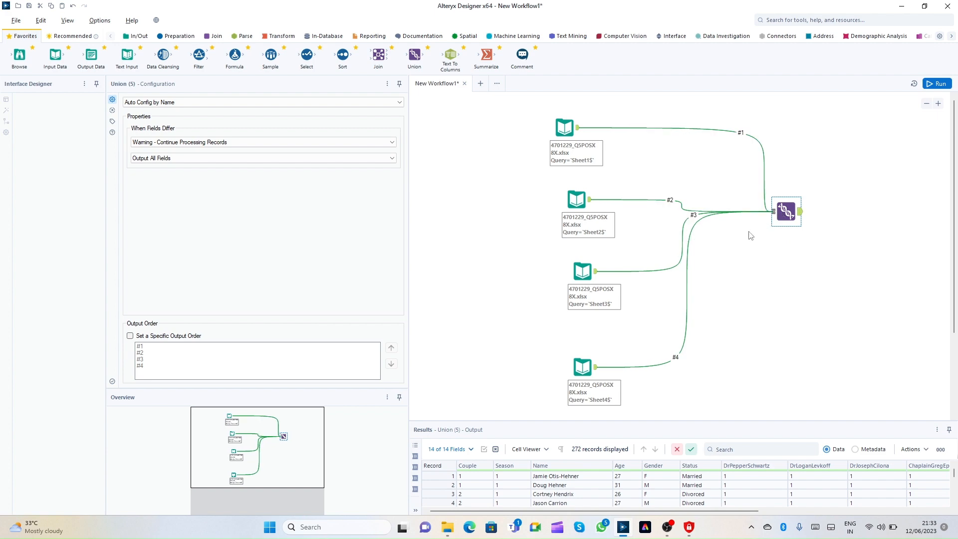
pyautogui.moveTo(537, 119); pyautogui.dragTo(693, 409)
pyautogui.click(746, 273)
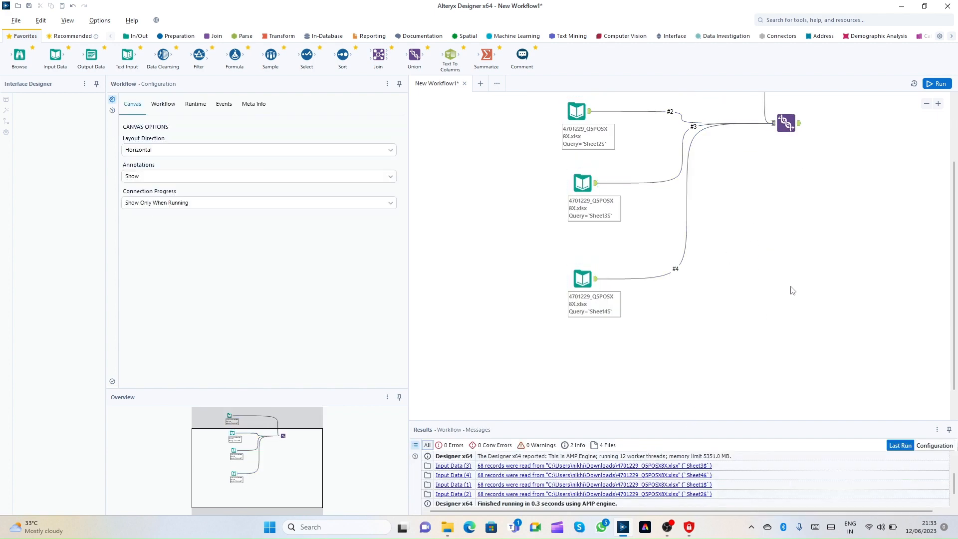
pyautogui.scroll(3, 795, 216)
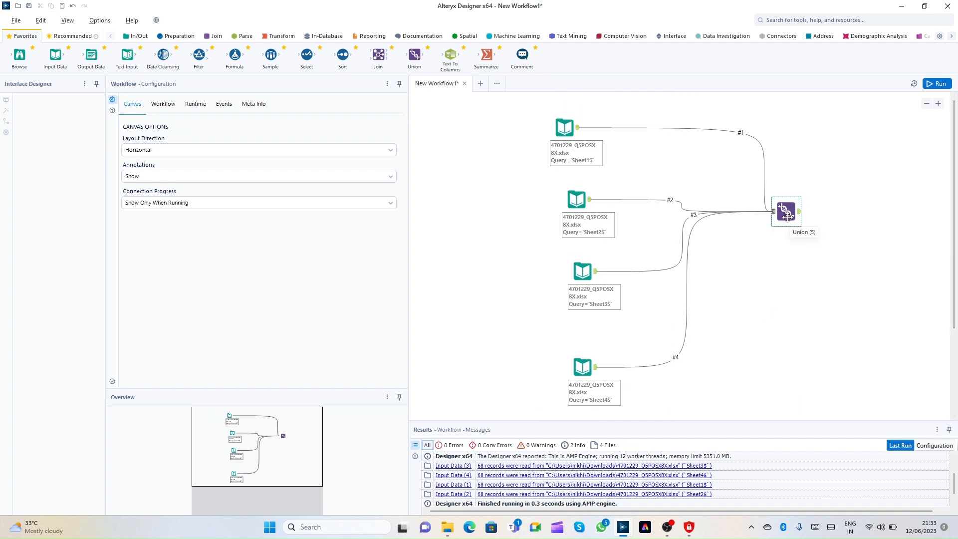
pyautogui.moveTo(530, 110); pyautogui.dragTo(554, 297)
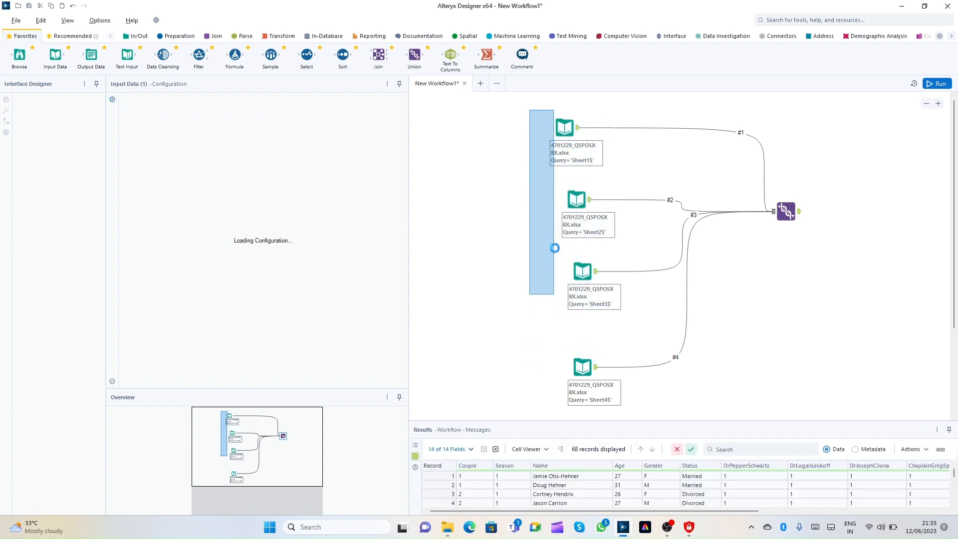
pyautogui.moveTo(520, 112); pyautogui.dragTo(590, 393)
pyautogui.click(703, 344)
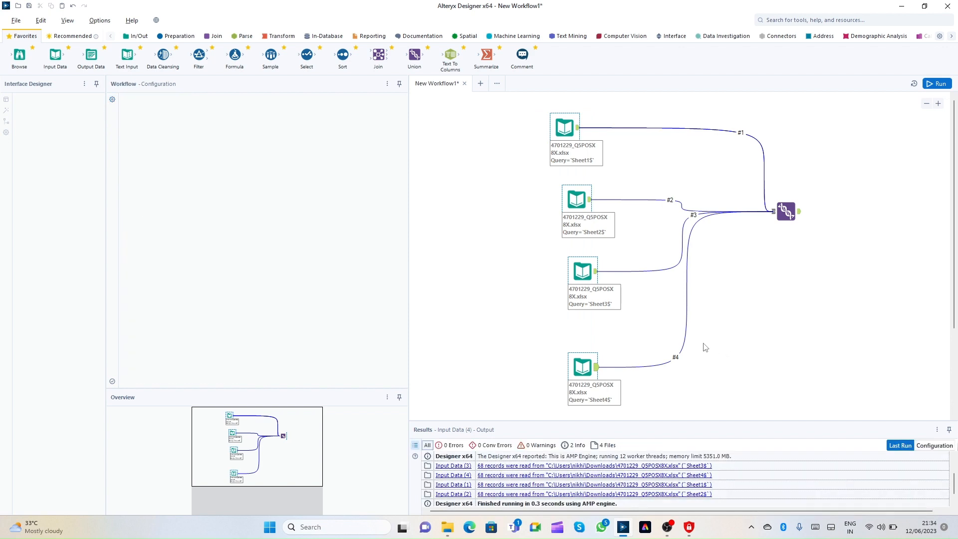
# Delete the Union tool and the Input Data tools for Sheet2, Sheet3 and Sheet4, keeping only the Sheet1 one
pyautogui.click(798, 211)
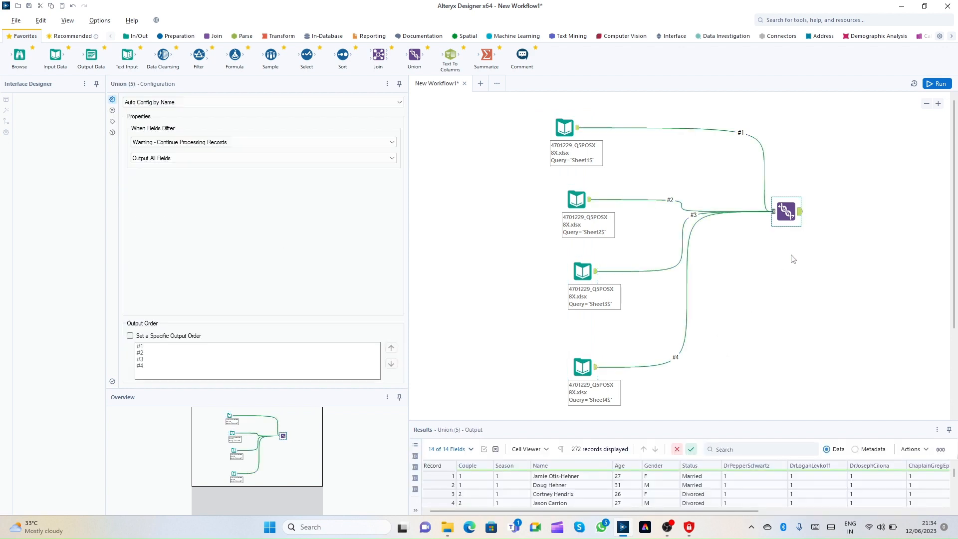
pyautogui.press('Delete')
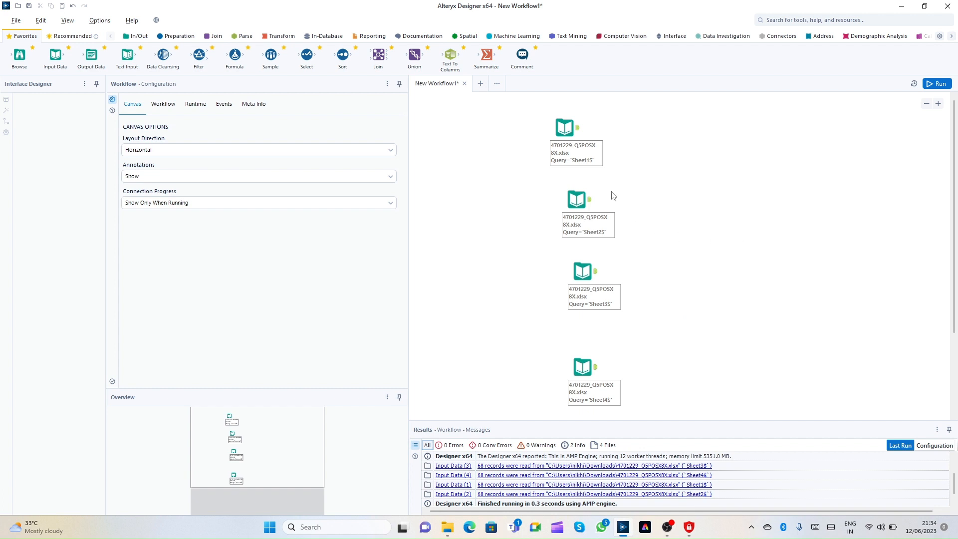
pyautogui.click(584, 152)
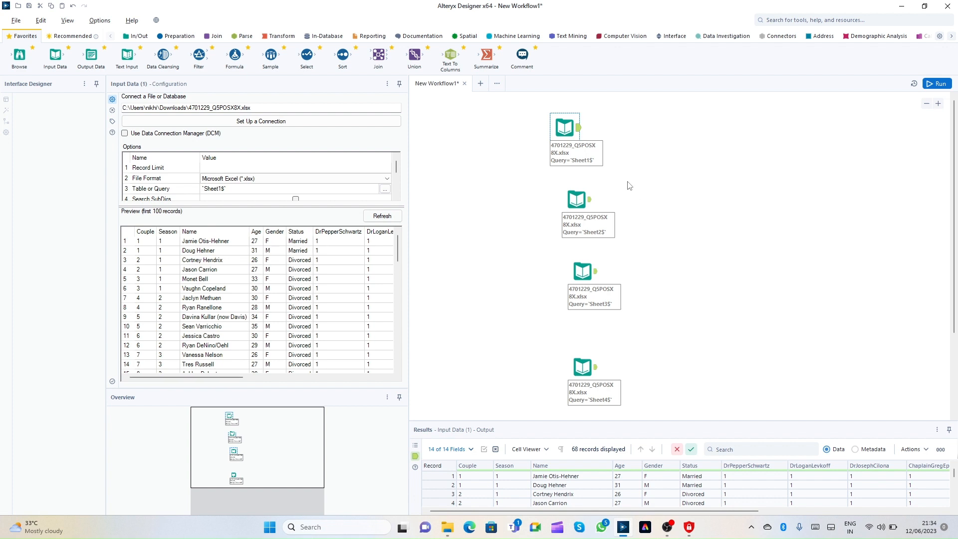
pyautogui.moveTo(622, 112); pyautogui.dragTo(528, 404)
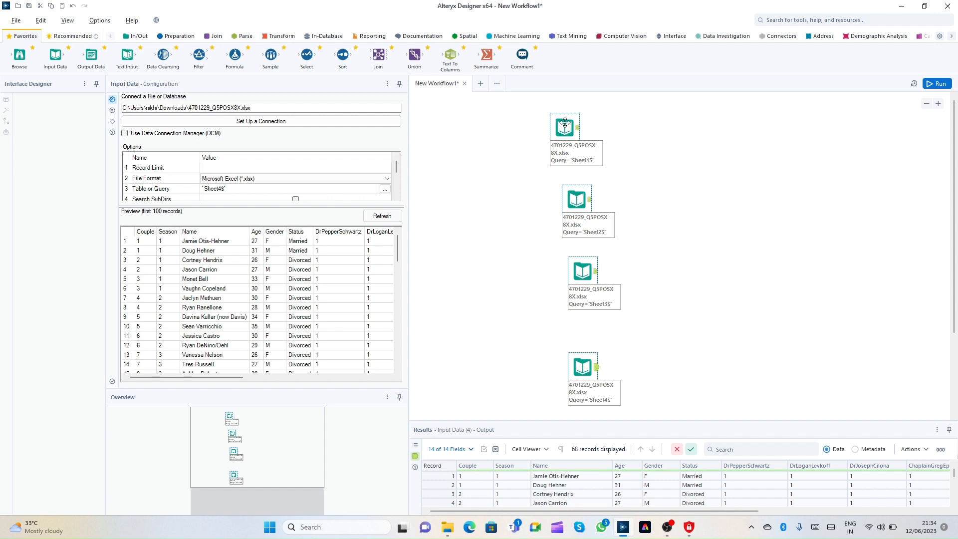
pyautogui.click(590, 151)
pyautogui.moveTo(607, 117); pyautogui.dragTo(519, 374)
pyautogui.moveTo(621, 174); pyautogui.dragTo(530, 402)
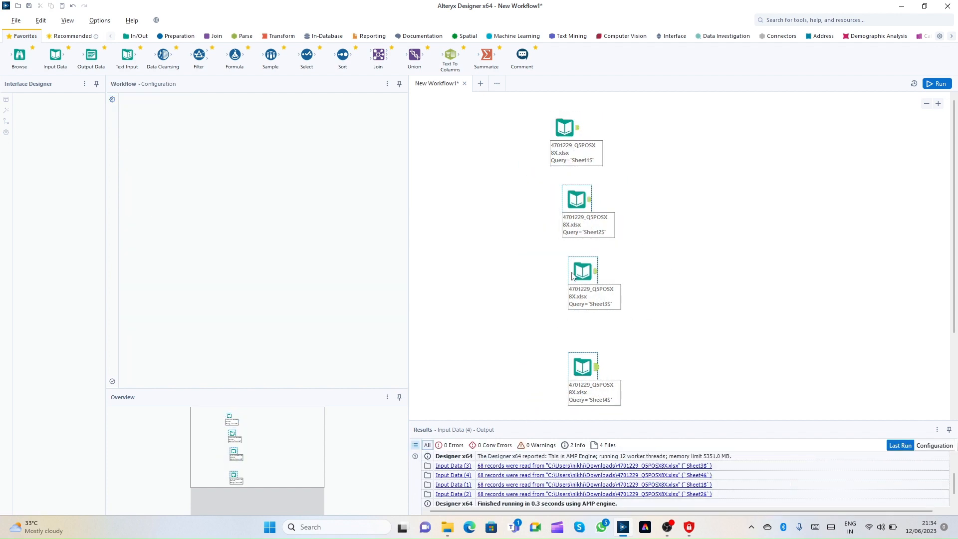
pyautogui.press('Delete')
# Set the table or query of the remaining Input Data tool to import only the list of sheet names
pyautogui.click(577, 138)
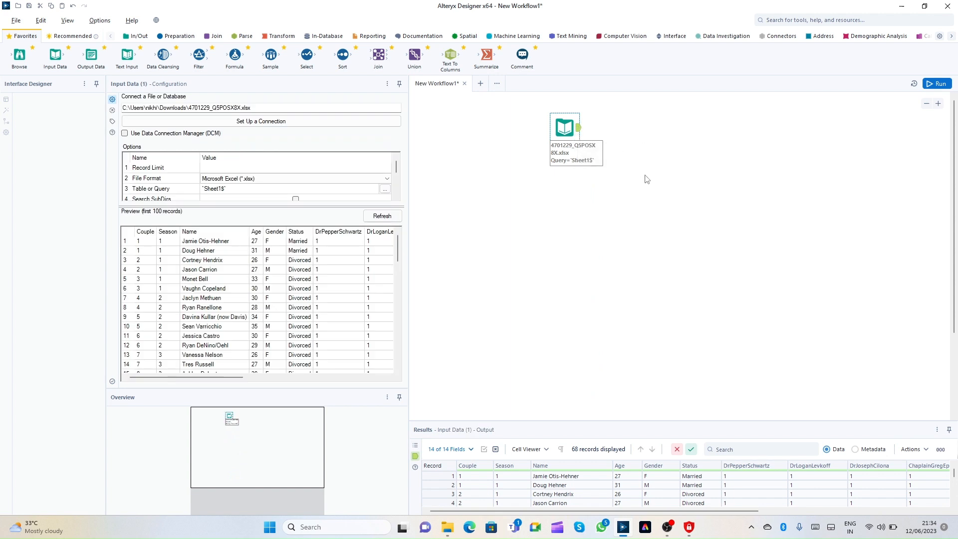
pyautogui.click(177, 189)
pyautogui.click(384, 189)
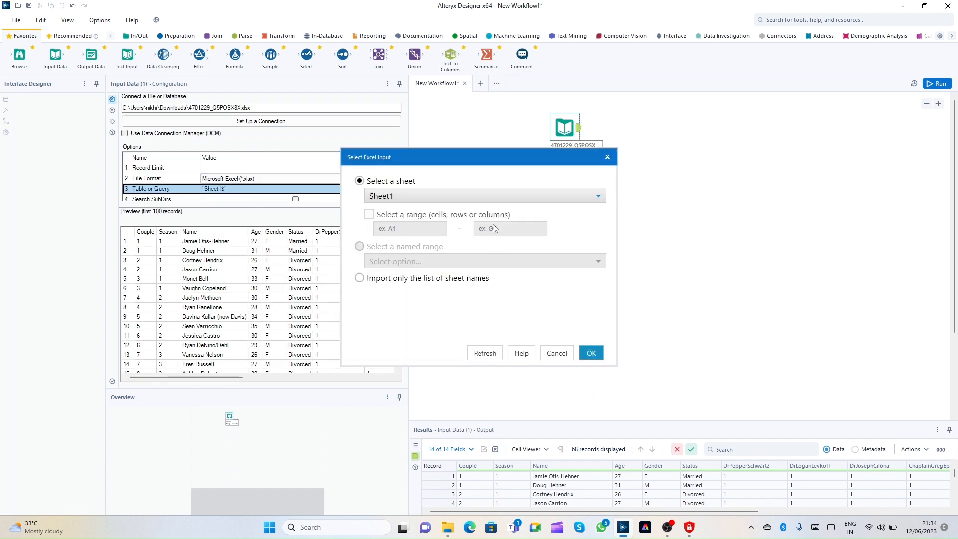
pyautogui.click(358, 278)
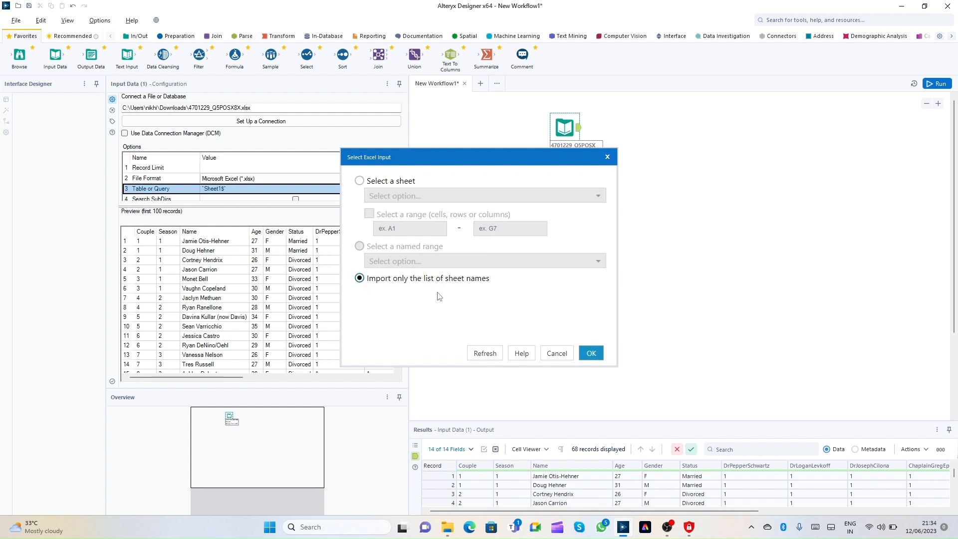
pyautogui.click(591, 353)
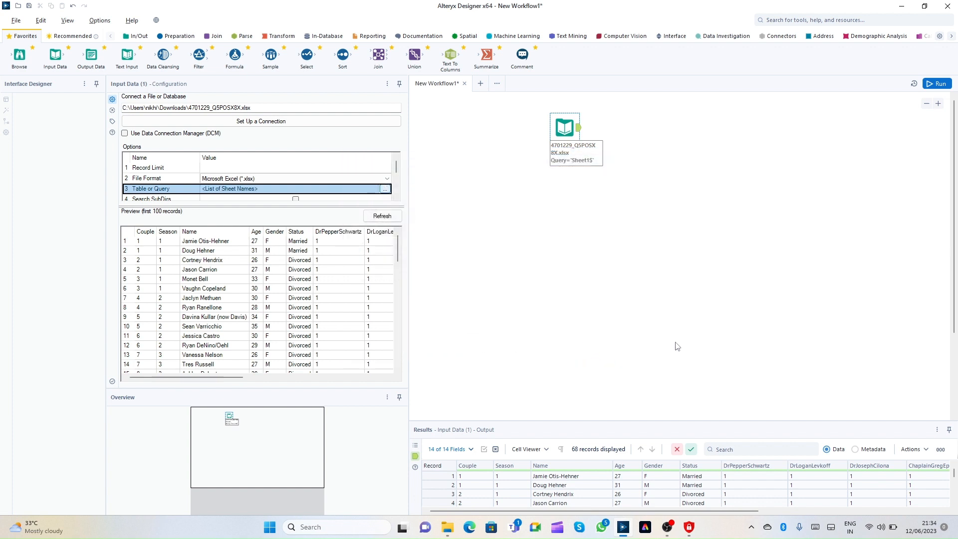
# Run the workflow, move the Input Data tool lower on the canvas and enlarge the Results pane to examine the sheet names
pyautogui.click(937, 83)
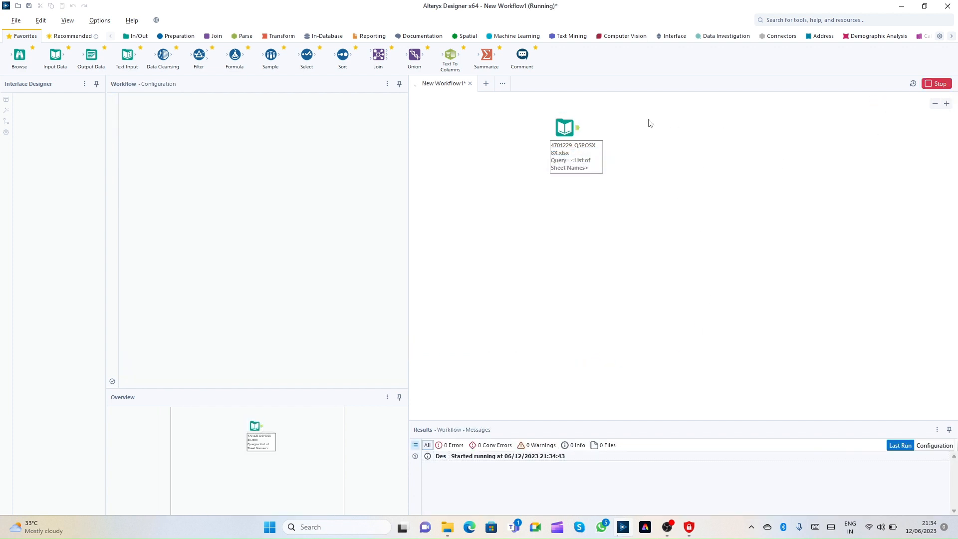
pyautogui.moveTo(571, 129); pyautogui.dragTo(555, 219)
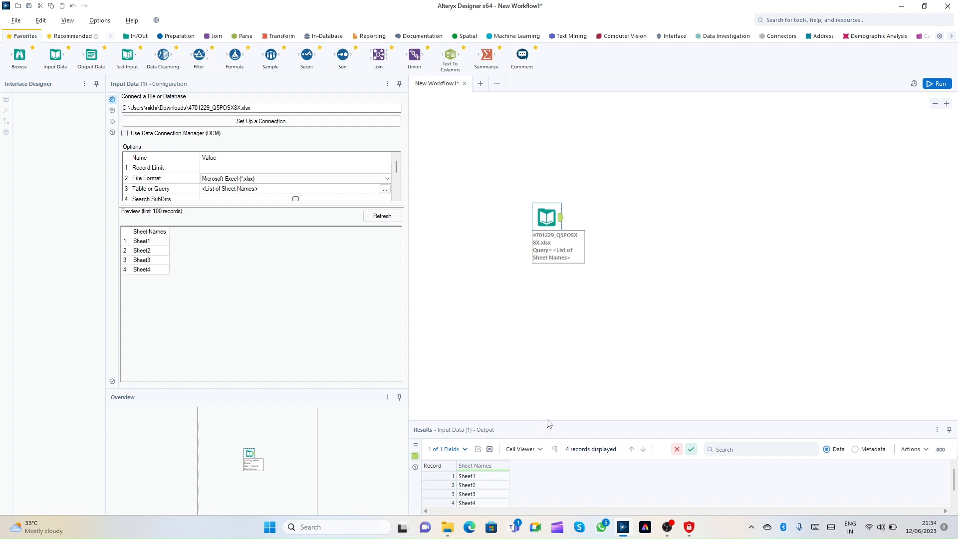
pyautogui.scroll(-1, 546, 419)
pyautogui.moveTo(547, 420); pyautogui.dragTo(577, 280)
pyautogui.moveTo(469, 342); pyautogui.dragTo(475, 374)
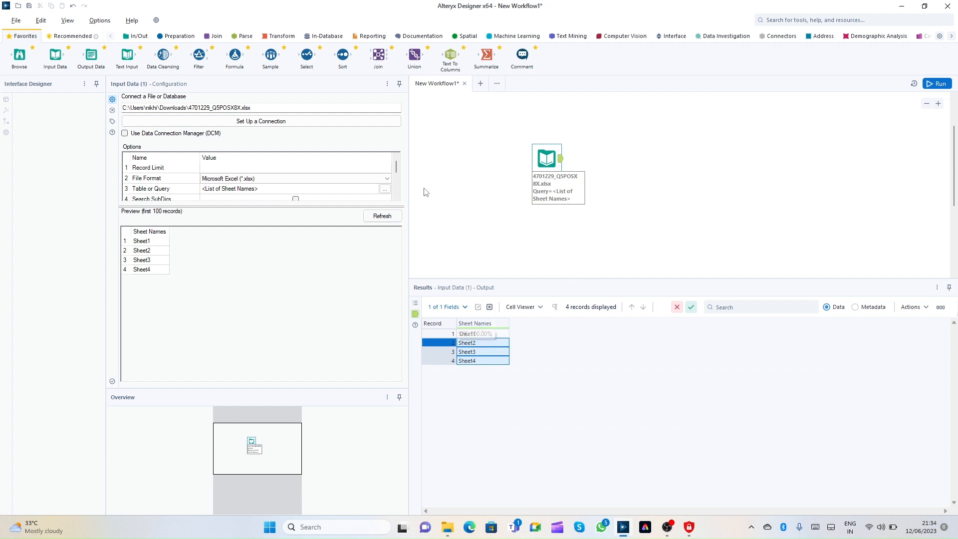
# Set the Input Data tool's Output File Name as Field option to Full Path and check the setting in the expanded options
pyautogui.moveTo(321, 205); pyautogui.dragTo(279, 331)
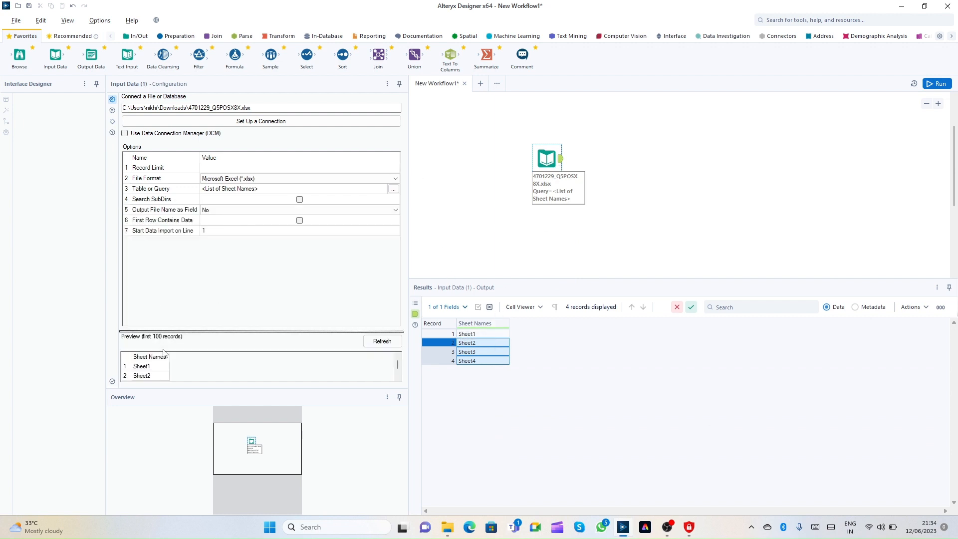
pyautogui.click(500, 361)
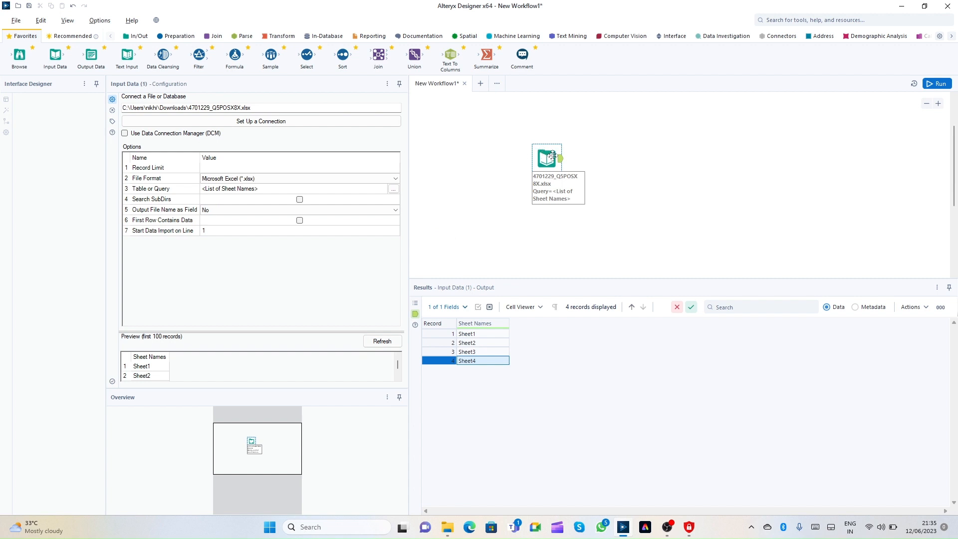
pyautogui.click(173, 211)
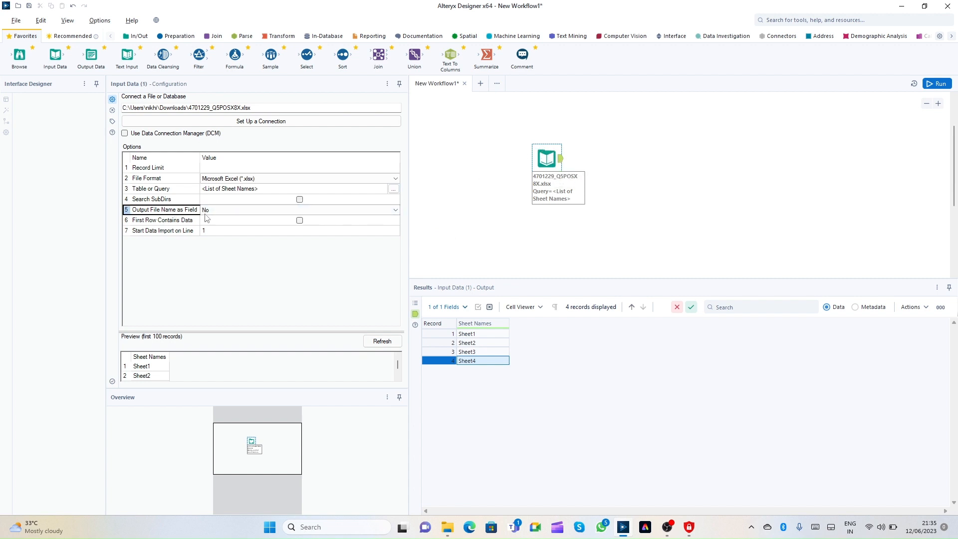
pyautogui.click(234, 210)
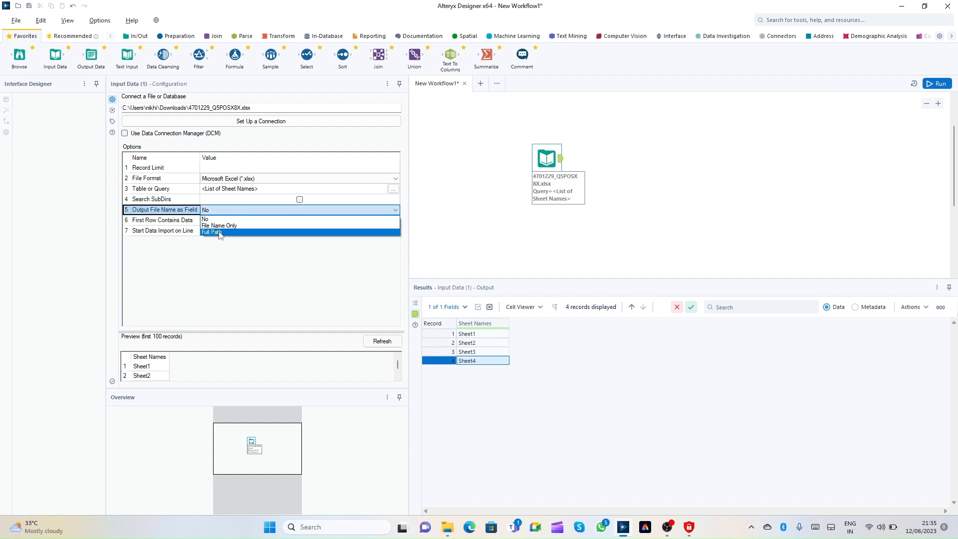
pyautogui.click(220, 233)
pyautogui.click(519, 236)
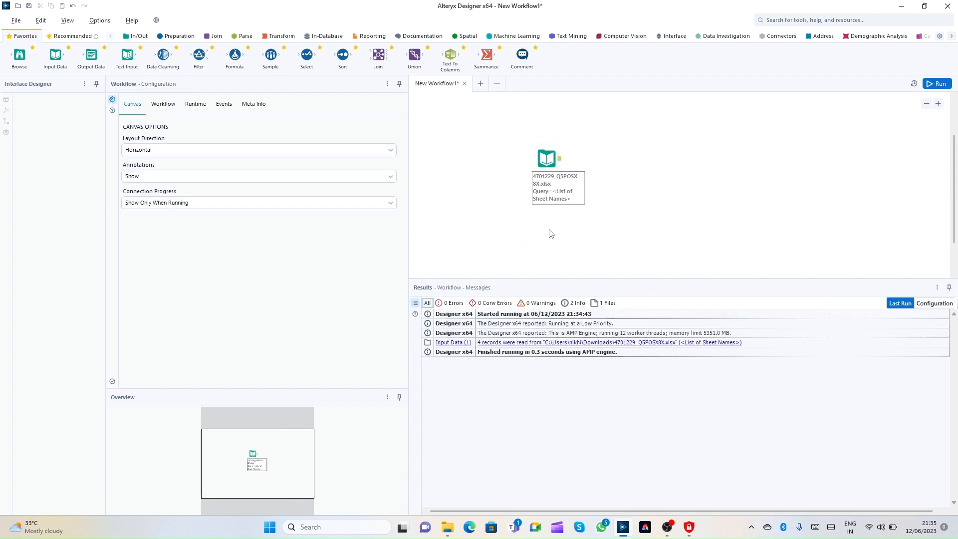
pyautogui.click(547, 159)
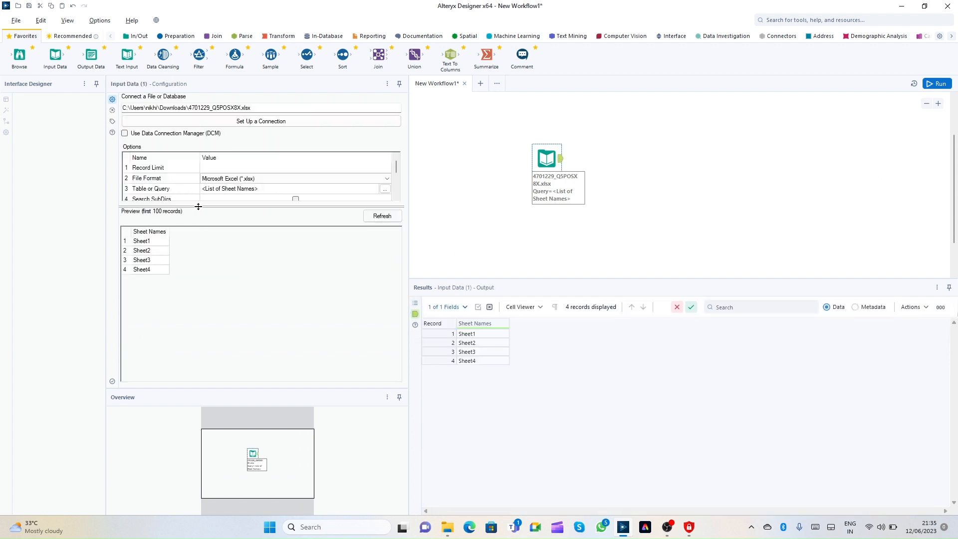
pyautogui.click(194, 240)
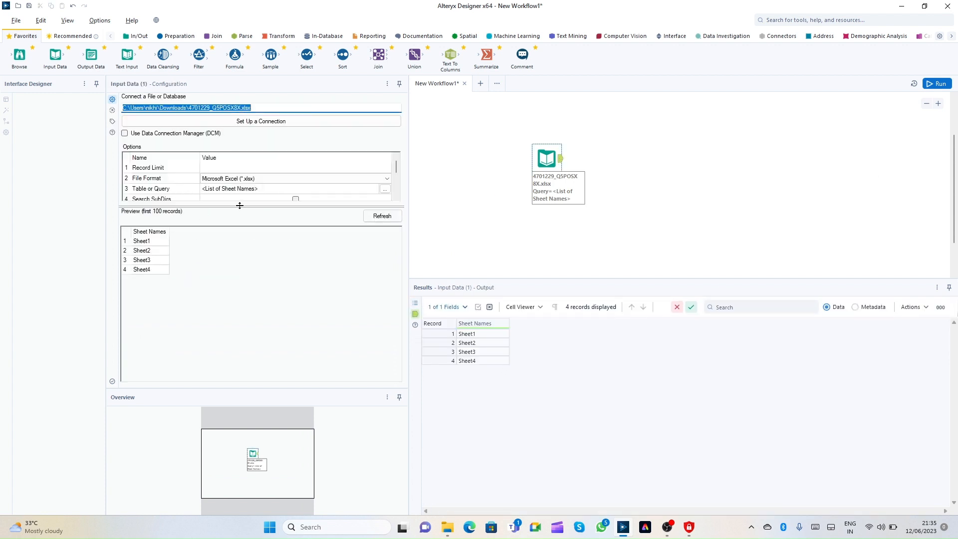
pyautogui.moveTo(239, 205); pyautogui.dragTo(216, 290)
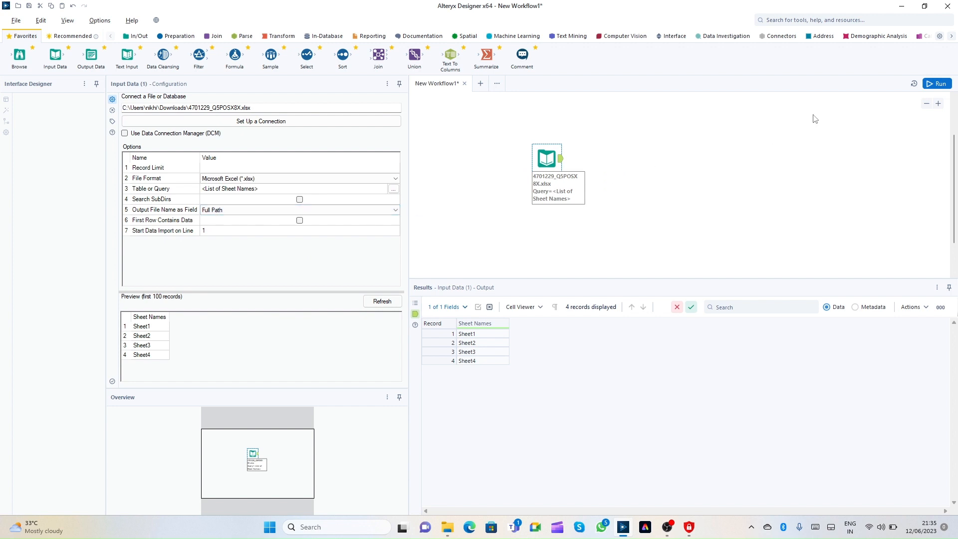
# Rerun the workflow and widen the FileName column in the results to examine each record's full path
pyautogui.click(928, 86)
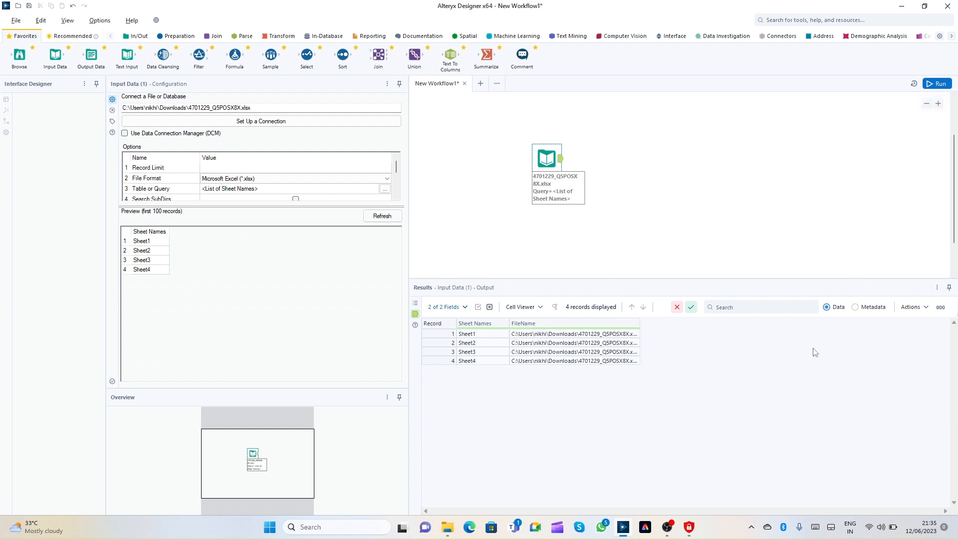
pyautogui.moveTo(640, 324); pyautogui.dragTo(807, 351)
pyautogui.moveTo(698, 336); pyautogui.dragTo(690, 369)
pyautogui.click(670, 352)
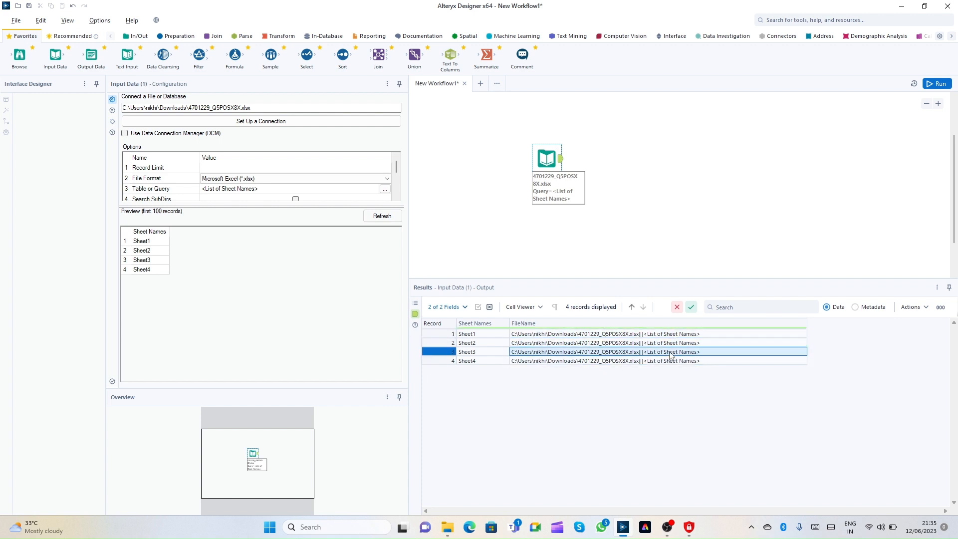
pyautogui.moveTo(643, 334); pyautogui.dragTo(637, 384)
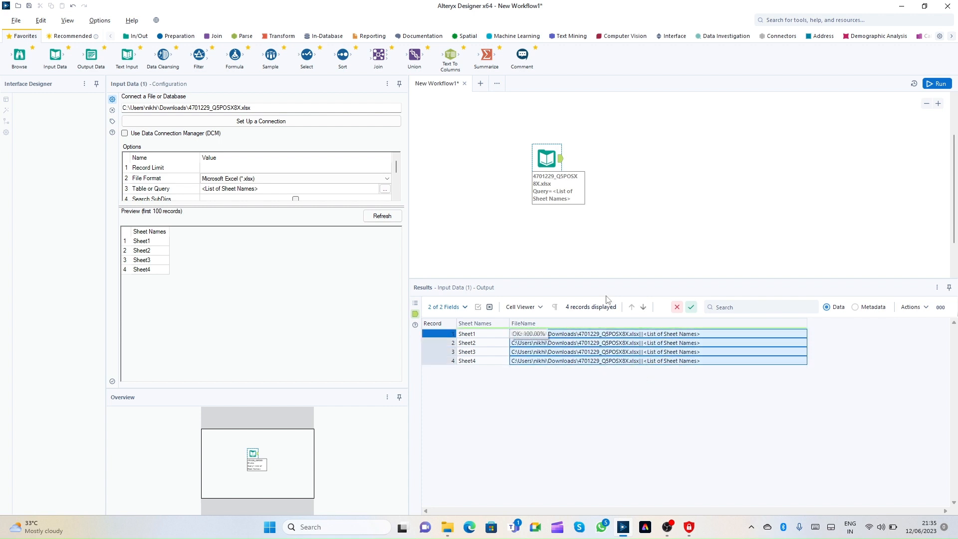
pyautogui.click(659, 334)
pyautogui.click(184, 35)
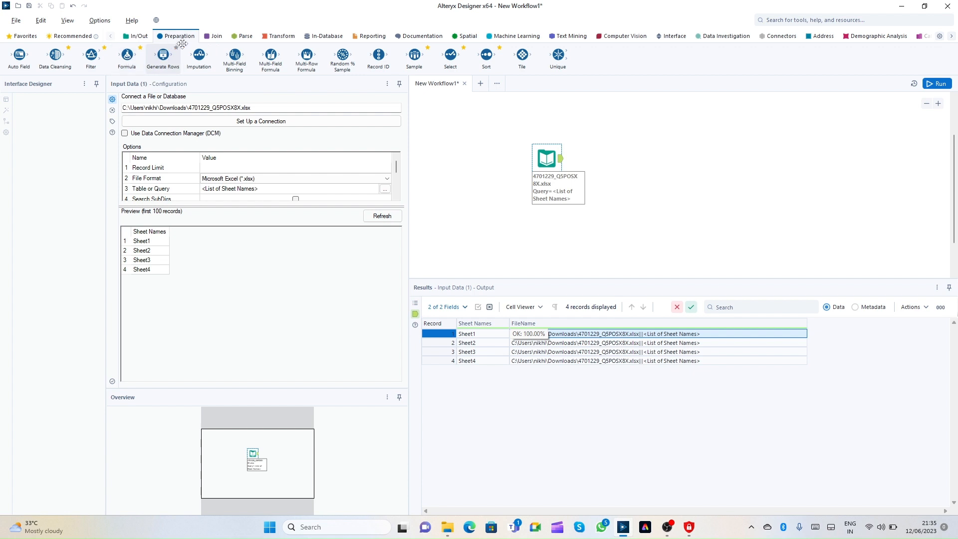
pyautogui.click(215, 36)
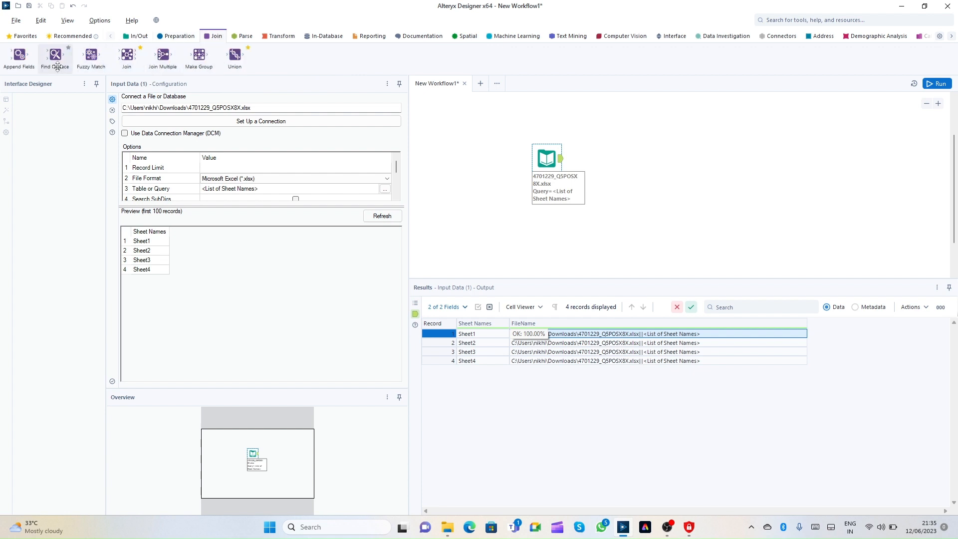
pyautogui.moveTo(55, 54)
pyautogui.mouseDown()
pyautogui.moveTo(274, 208)
pyautogui.moveTo(600, 171)
pyautogui.moveTo(560, 160)
pyautogui.moveTo(600, 173)
pyautogui.moveTo(626, 165)
pyautogui.mouseUp()
pyautogui.click(600, 171)
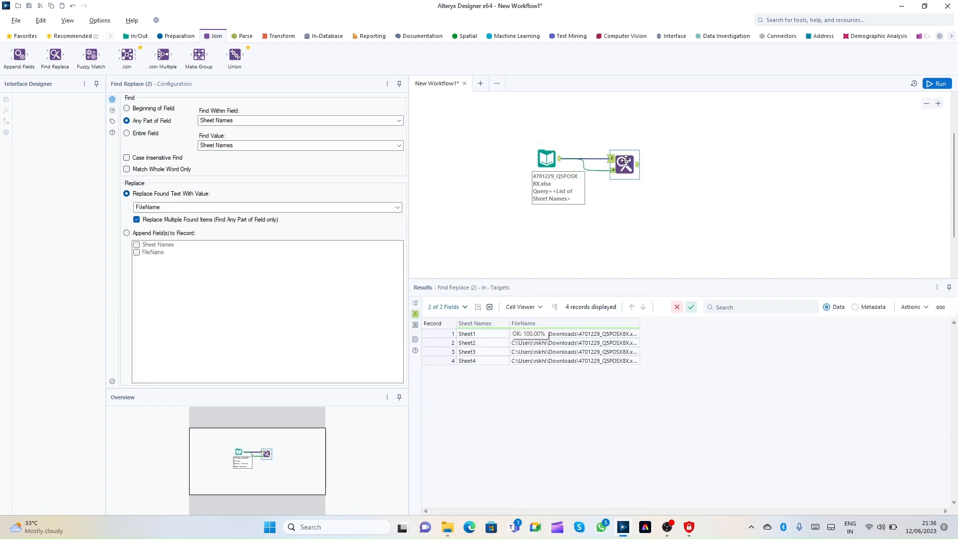
pyautogui.click(233, 120)
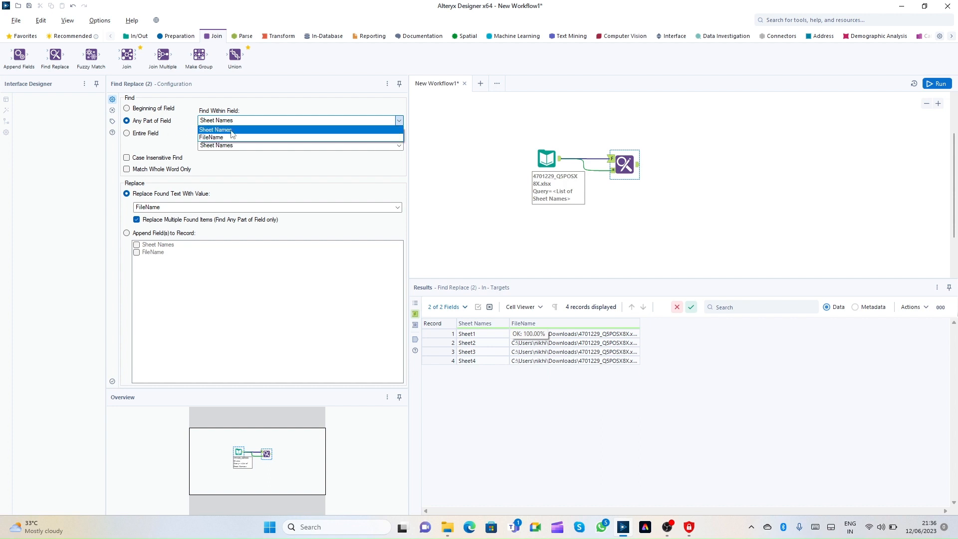
pyautogui.click(232, 130)
pyautogui.click(231, 148)
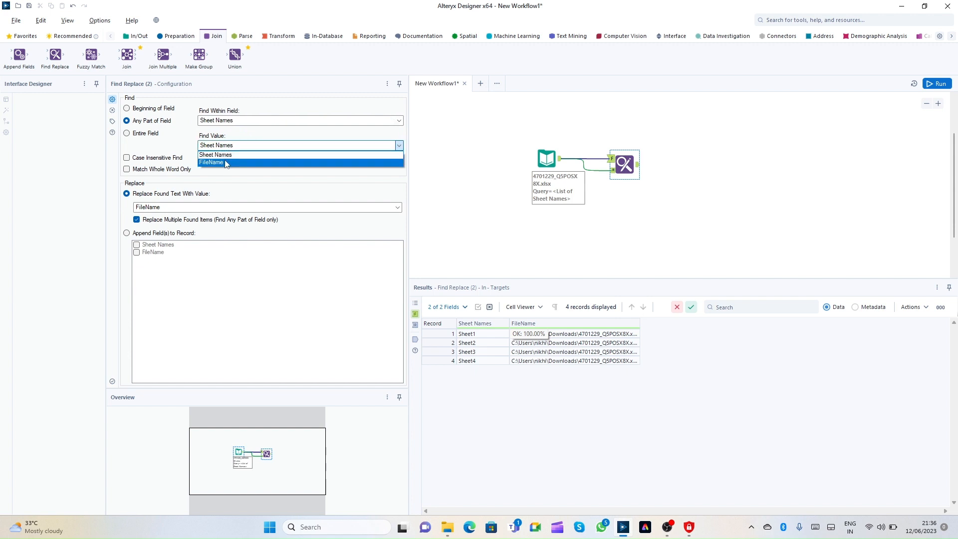
pyautogui.click(240, 153)
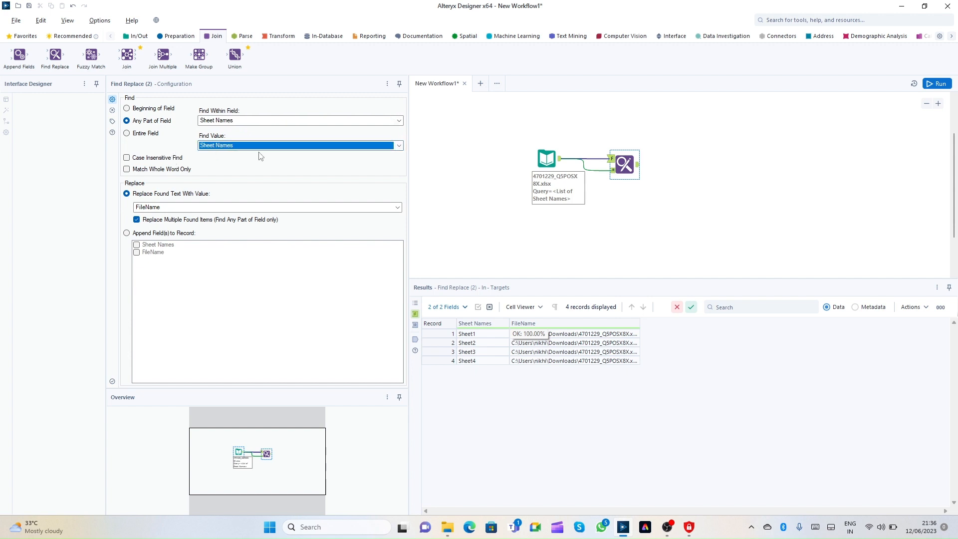
pyautogui.click(394, 144)
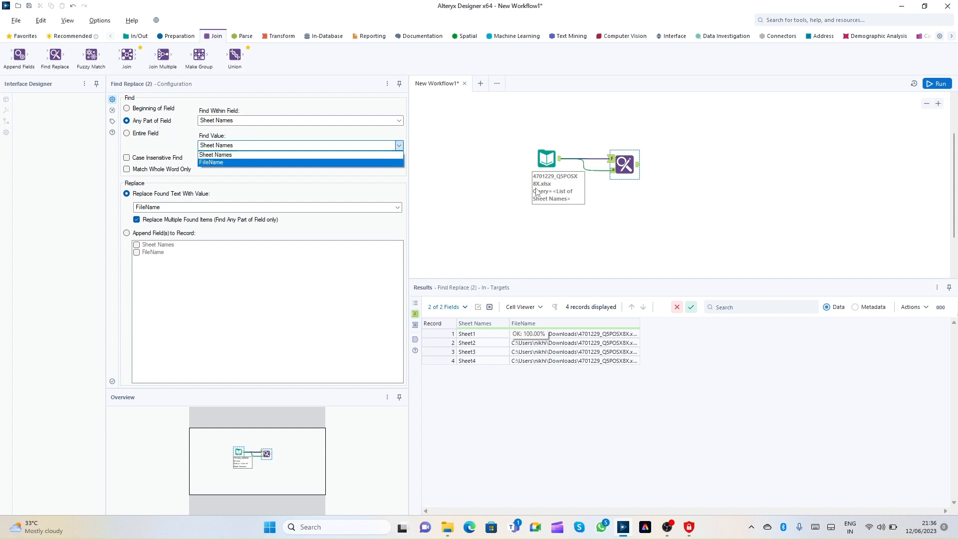
pyautogui.click(624, 159)
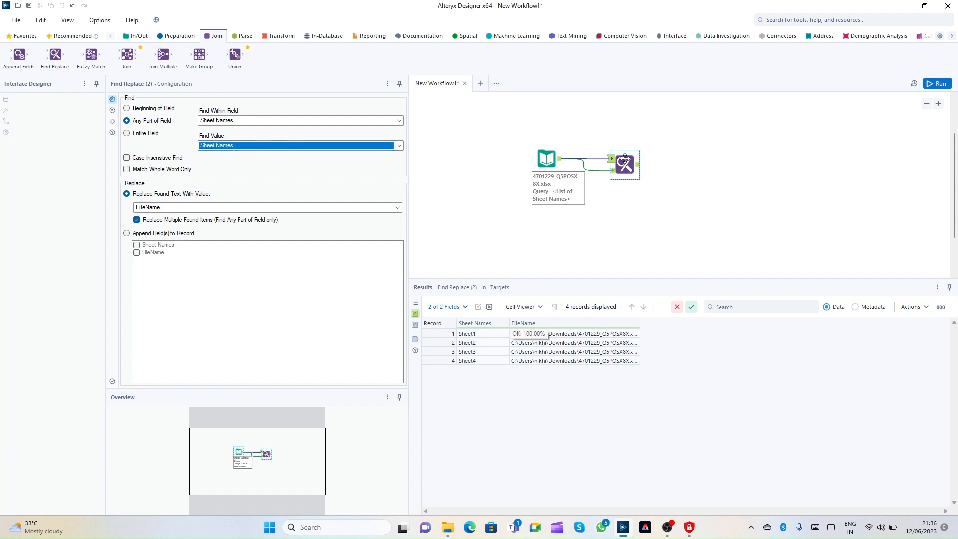
pyautogui.click(627, 165)
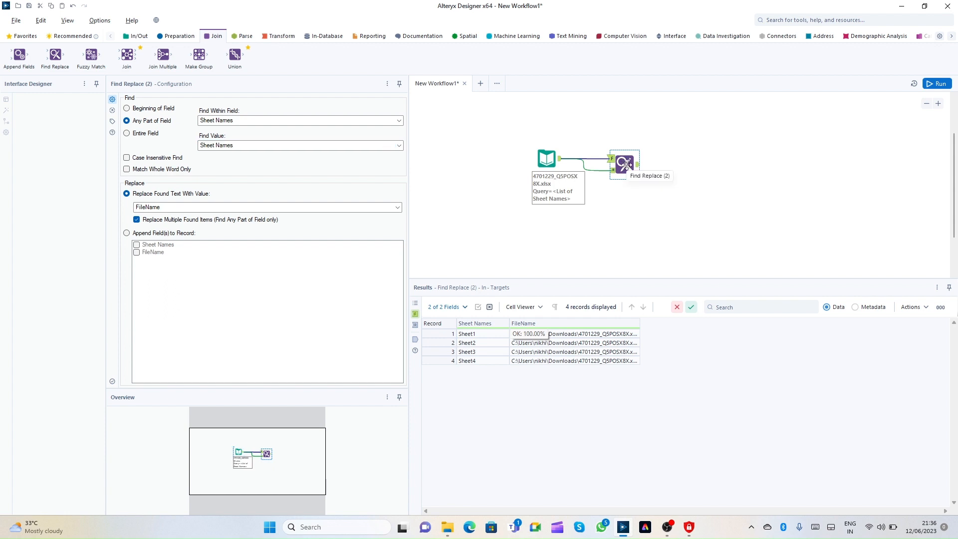
pyautogui.press('Delete')
# Add a Formula tool connected after the Input Data tool and choose FileName as its output column
pyautogui.click(175, 36)
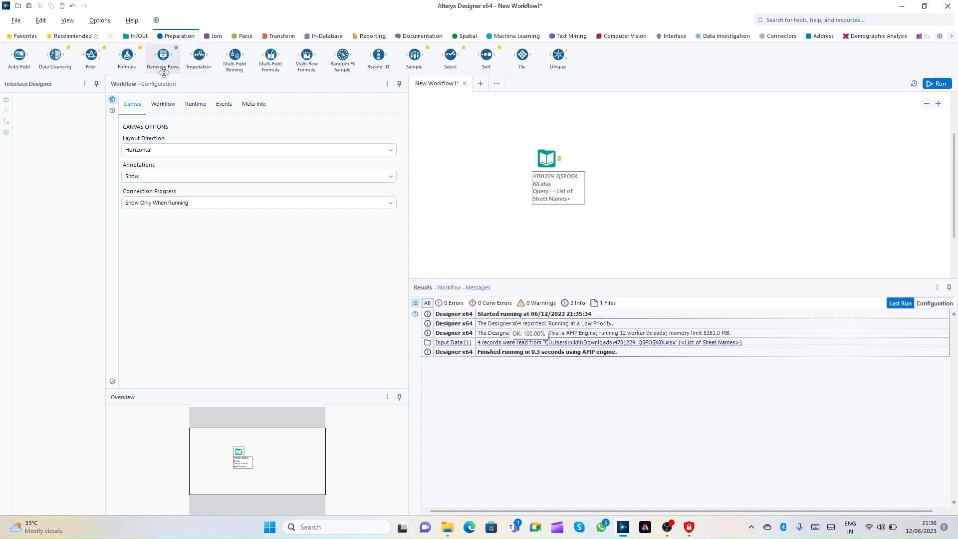
pyautogui.moveTo(127, 55); pyautogui.dragTo(606, 158)
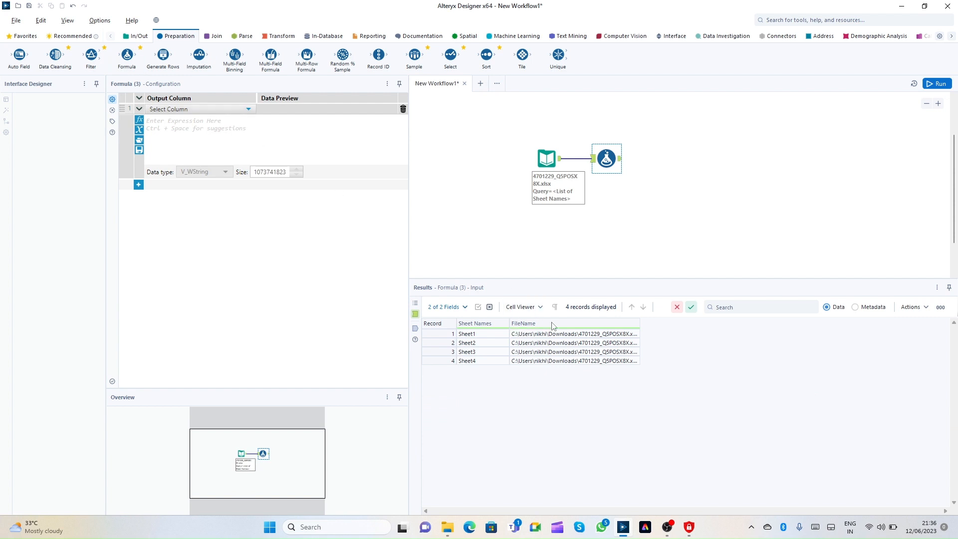
pyautogui.moveTo(641, 324); pyautogui.dragTo(769, 325)
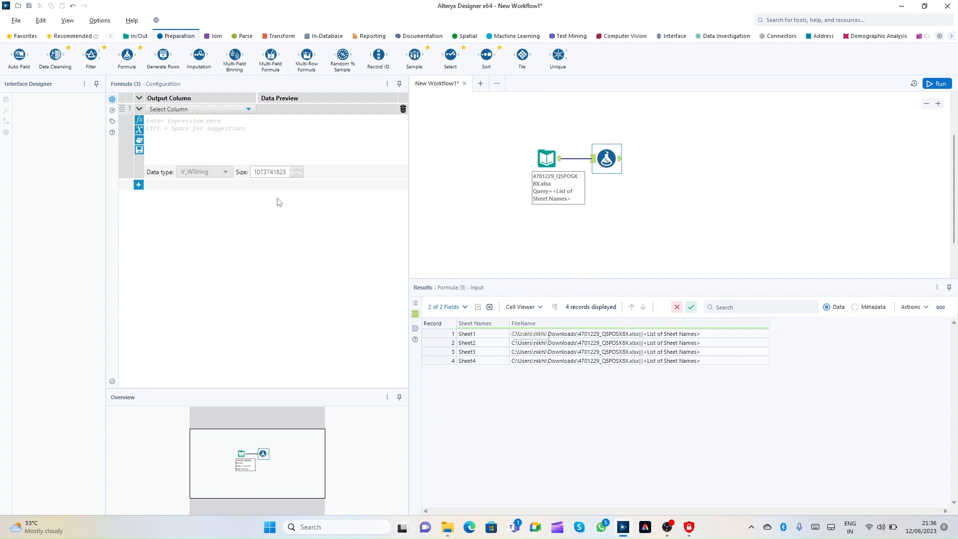
pyautogui.click(229, 109)
pyautogui.click(165, 147)
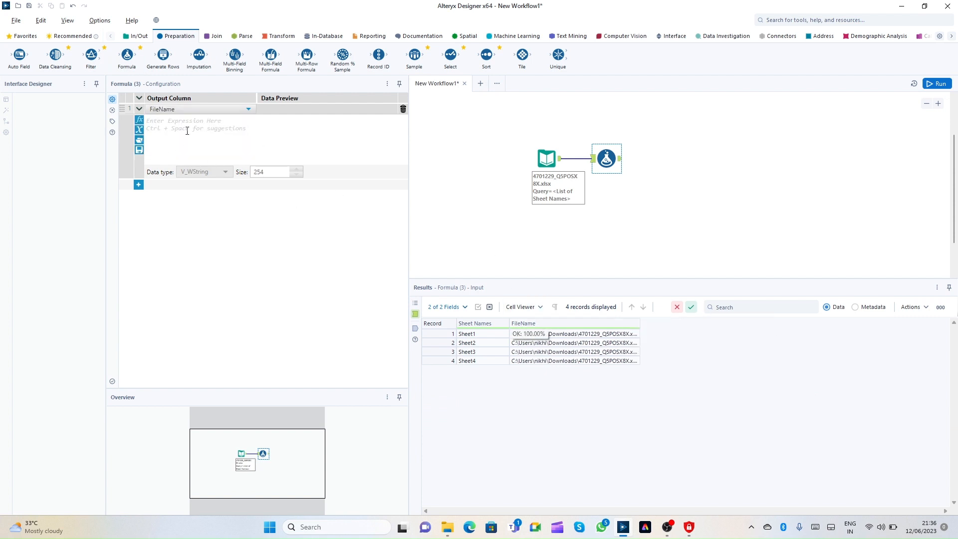
# Start the FileName expression with the Replace function and set its string argument to [FileName]
pyautogui.write('Repla')
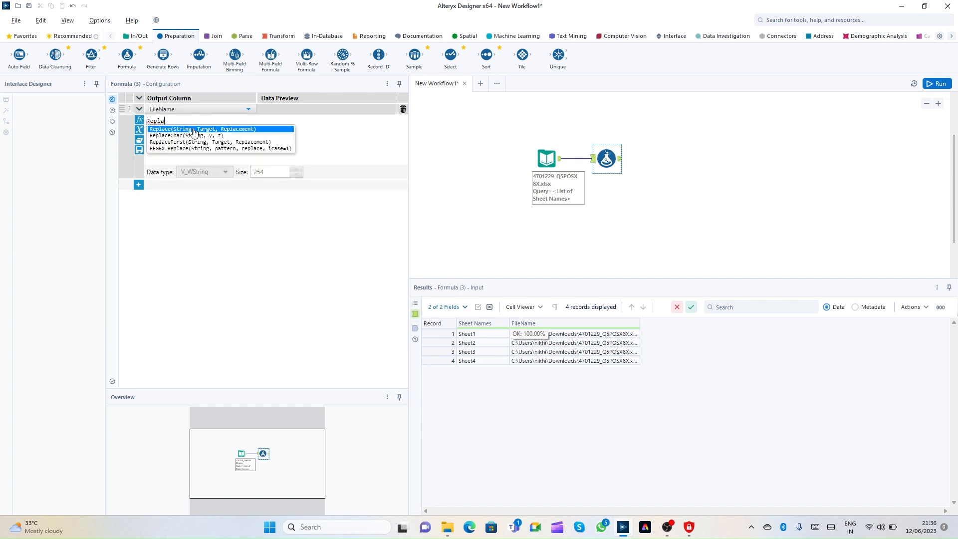
pyautogui.click(194, 129)
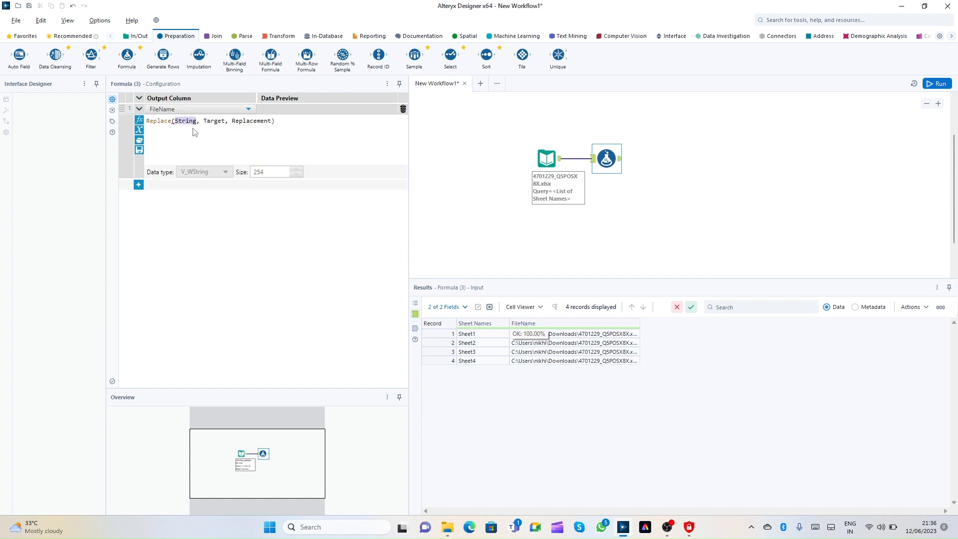
pyautogui.press('BackSpace')
pyautogui.write('[FileName]')
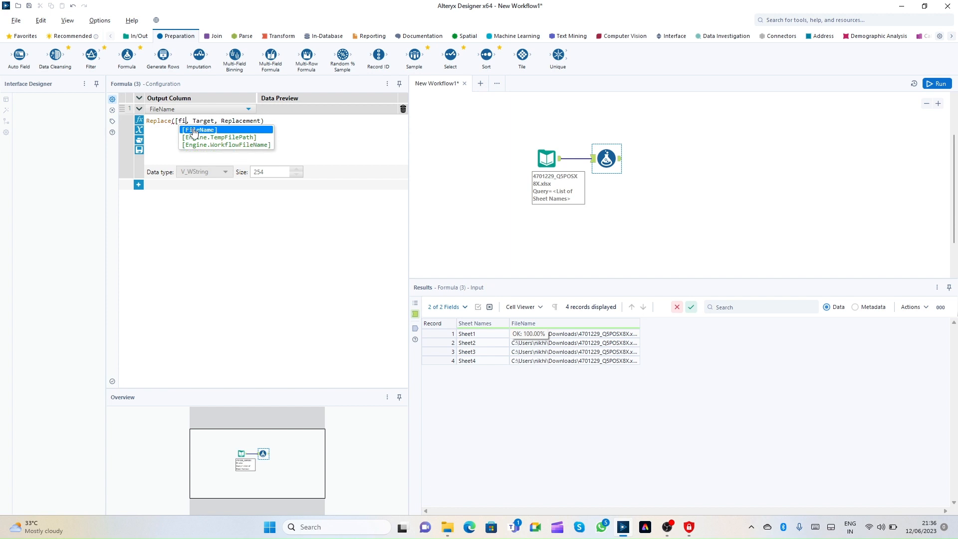
pyautogui.press('Return')
pyautogui.write('0')
pyautogui.press('BackSpace')
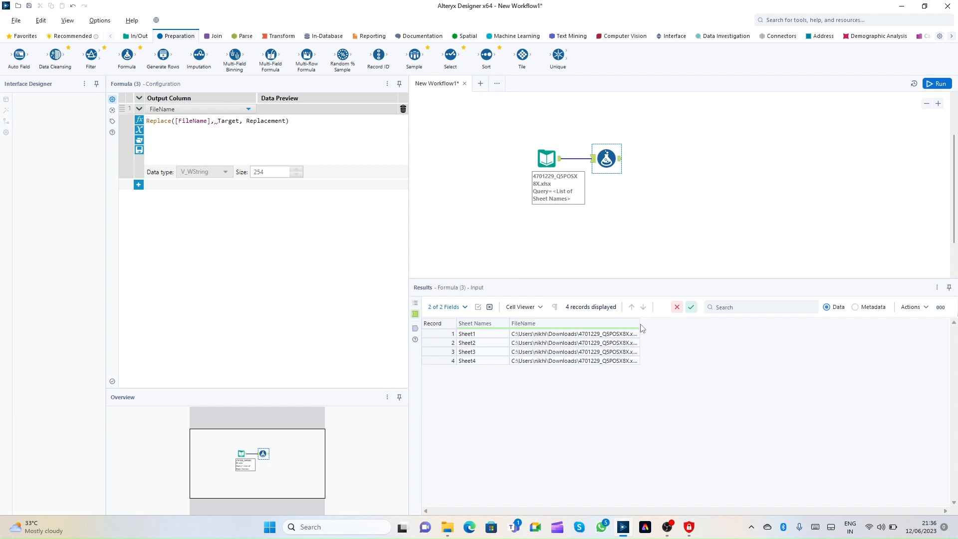
# Copy <List of Sheet Names> from the first record's full path and use it in quotes as the Replace function's target
pyautogui.moveTo(640, 327); pyautogui.dragTo(818, 333)
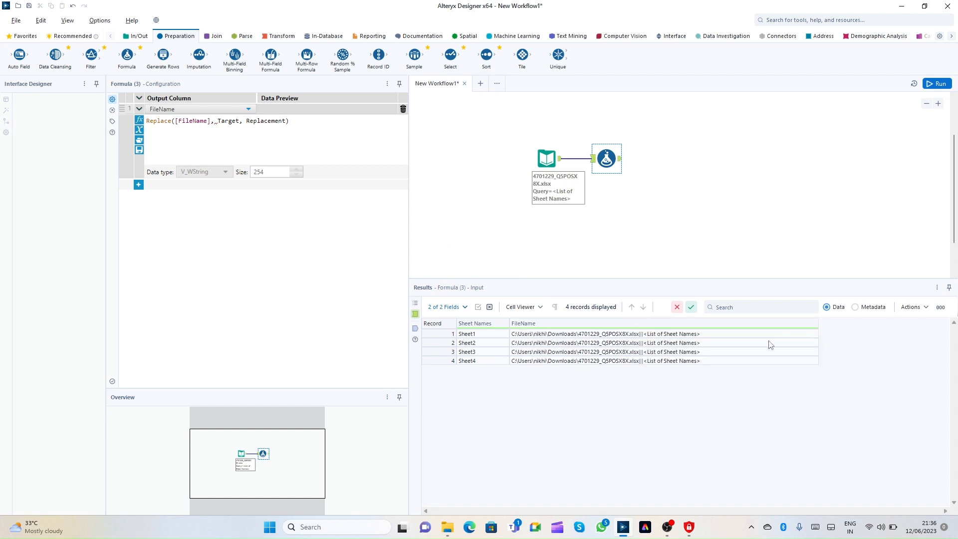
pyautogui.click(651, 337)
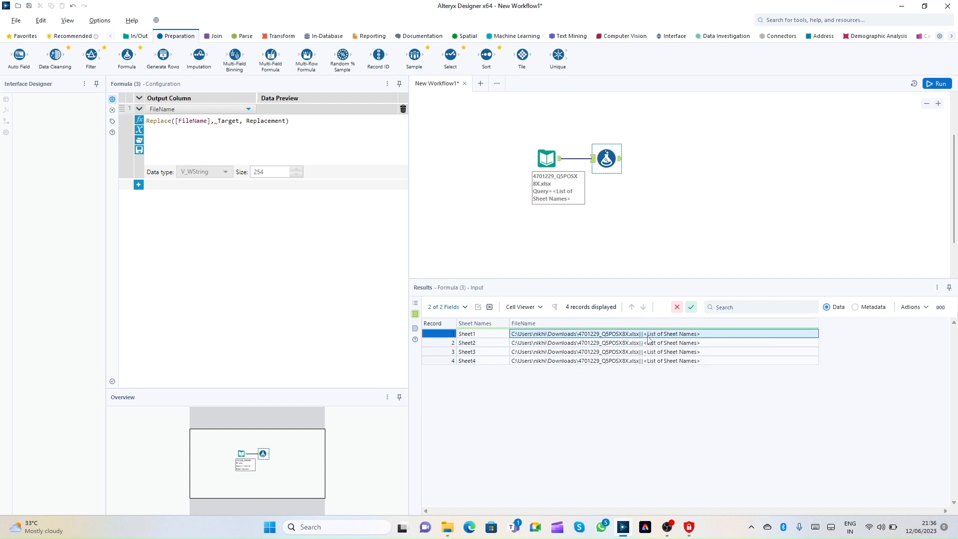
pyautogui.doubleClick(657, 337)
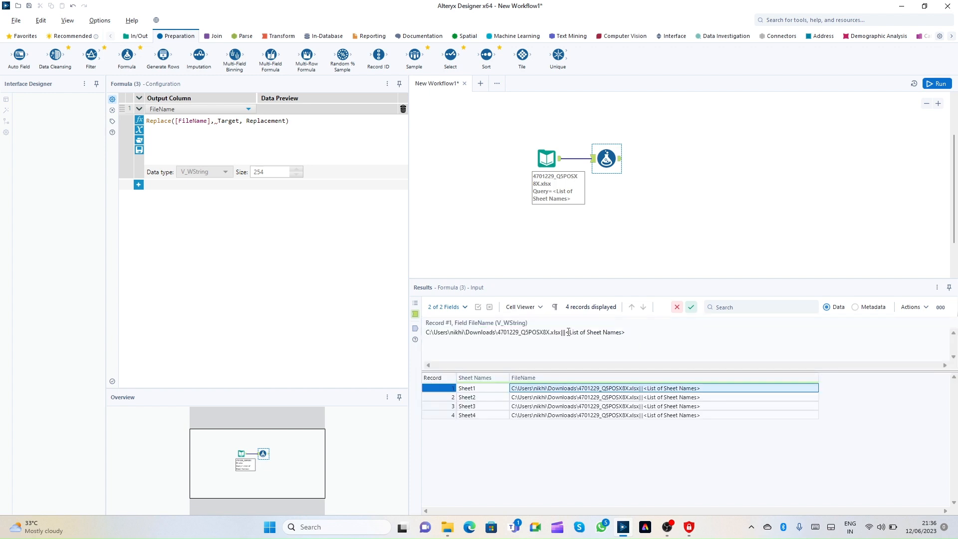
pyautogui.moveTo(568, 332); pyautogui.dragTo(637, 335)
pyautogui.hotkey('ctrl', 'c')
pyautogui.click(232, 124)
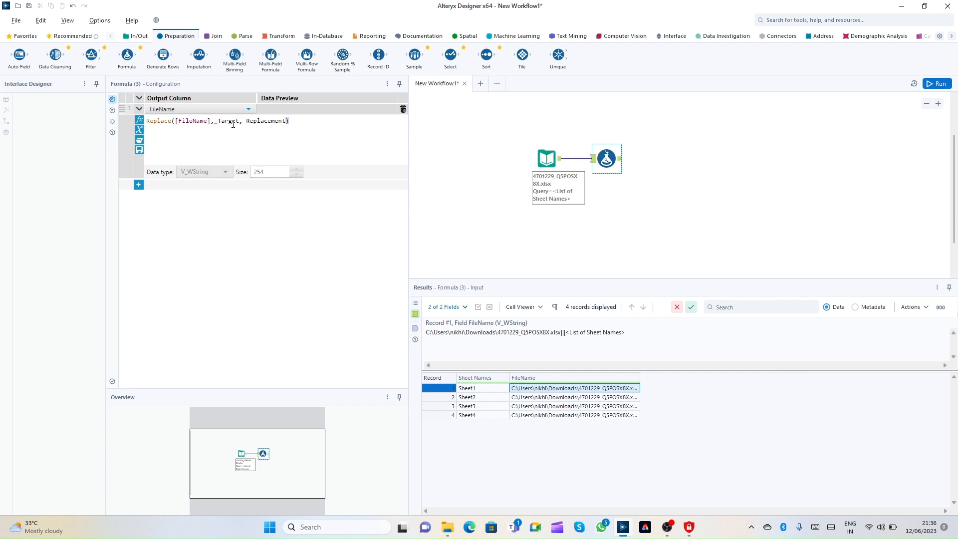
pyautogui.doubleClick(229, 121)
pyautogui.write('""')
pyautogui.hotkey('ctrl', 'v')
# Set the Replace function's replacement argument to the [Sheet Names] field
pyautogui.tripleClick(326, 122)
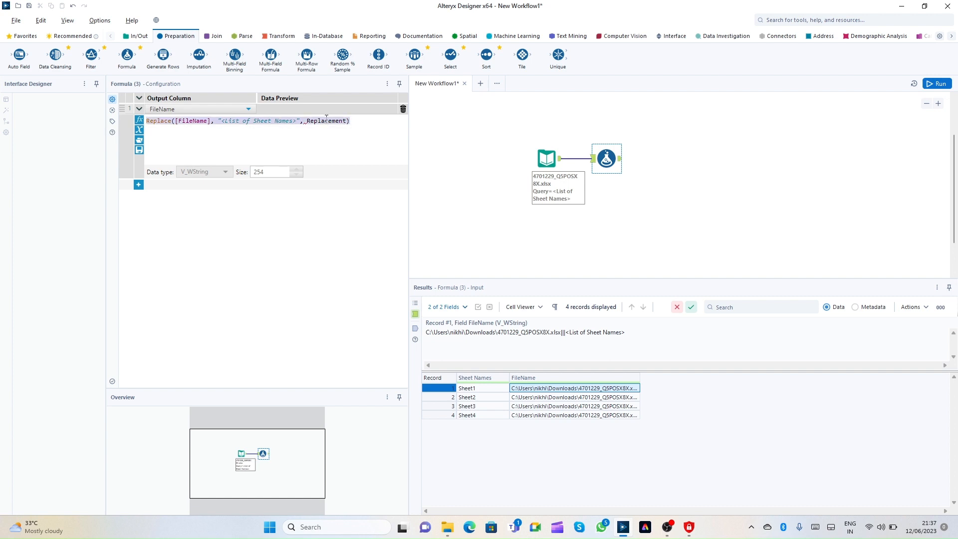
pyautogui.doubleClick(326, 120)
pyautogui.write('[Sh')
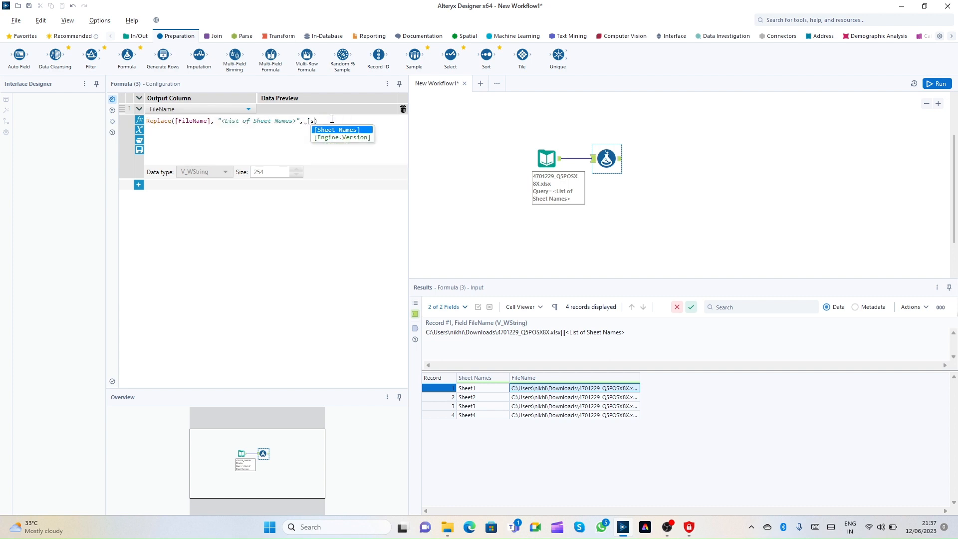
pyautogui.press('Return')
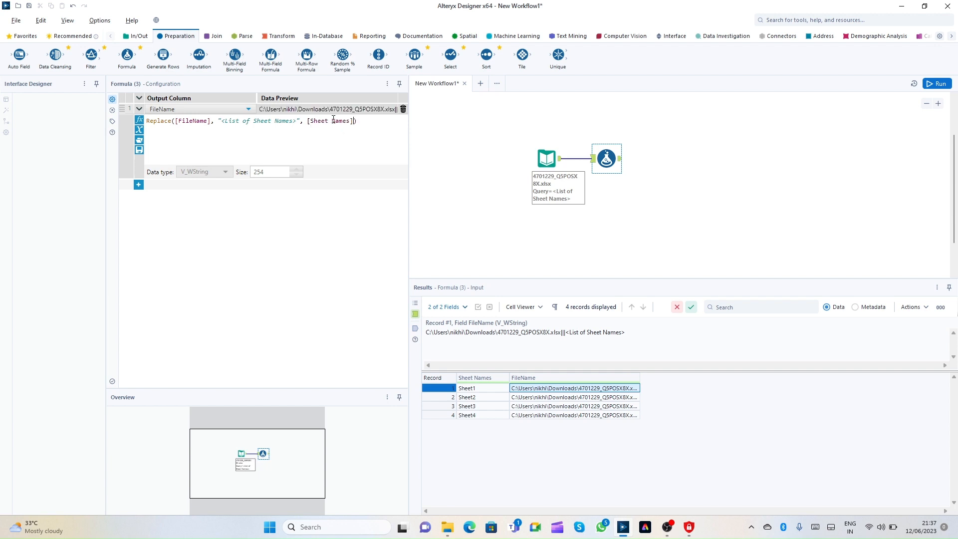
# Run the workflow and examine the Formula tool's output with the FileName column widened to show each full sheet path
pyautogui.click(938, 84)
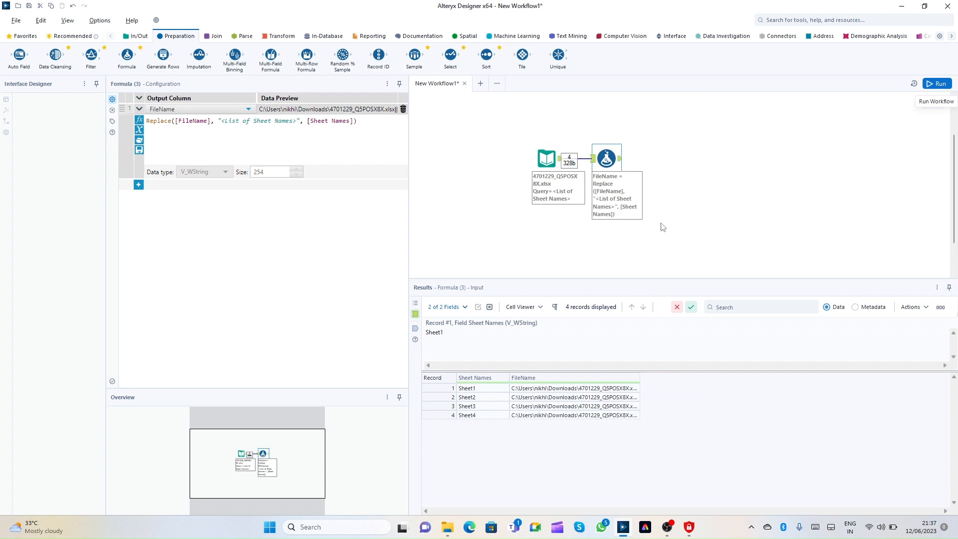
pyautogui.click(621, 160)
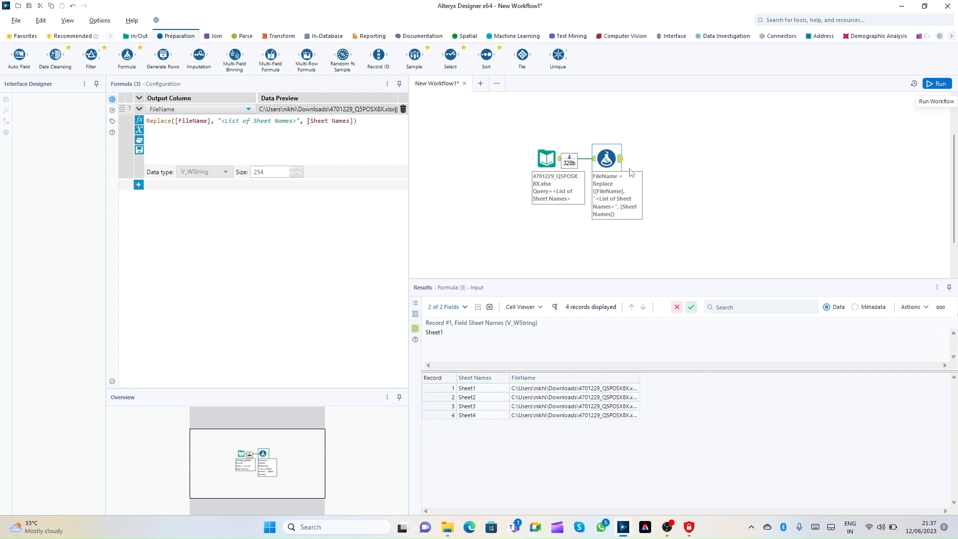
pyautogui.click(637, 379)
pyautogui.moveTo(640, 378); pyautogui.dragTo(846, 385)
pyautogui.click(472, 391)
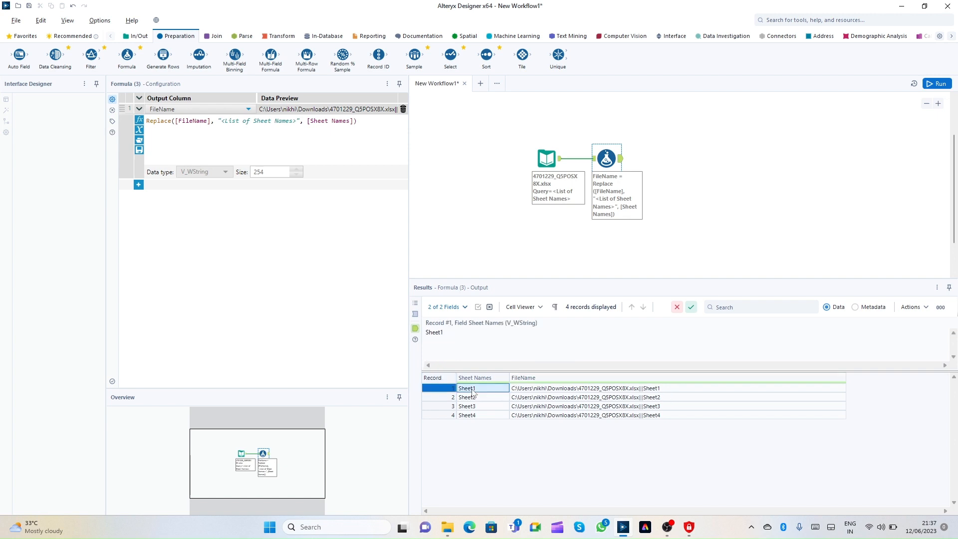
pyautogui.click(645, 414)
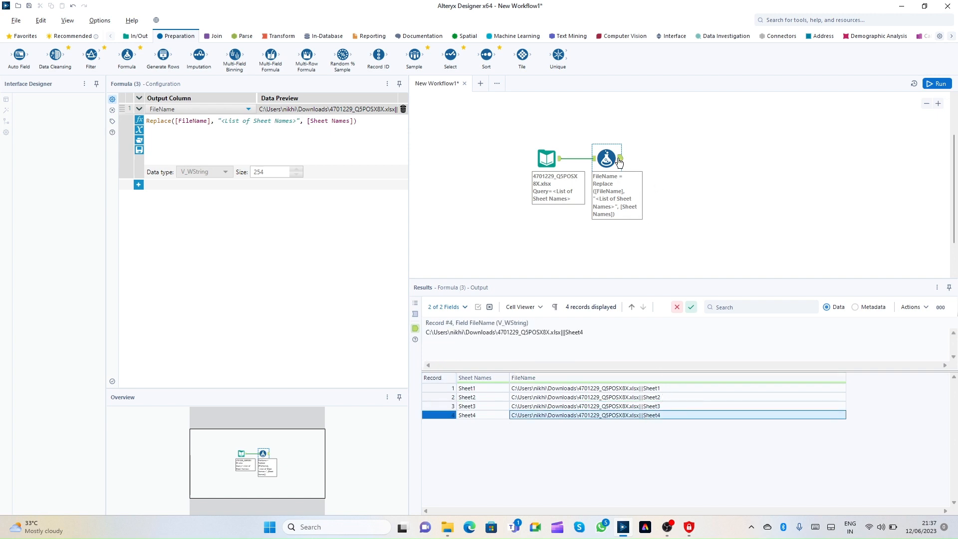
# Search the tools for "dynami" and add a Dynamic Input tool connected after the Formula tool
pyautogui.click(816, 20)
pyautogui.write('du')
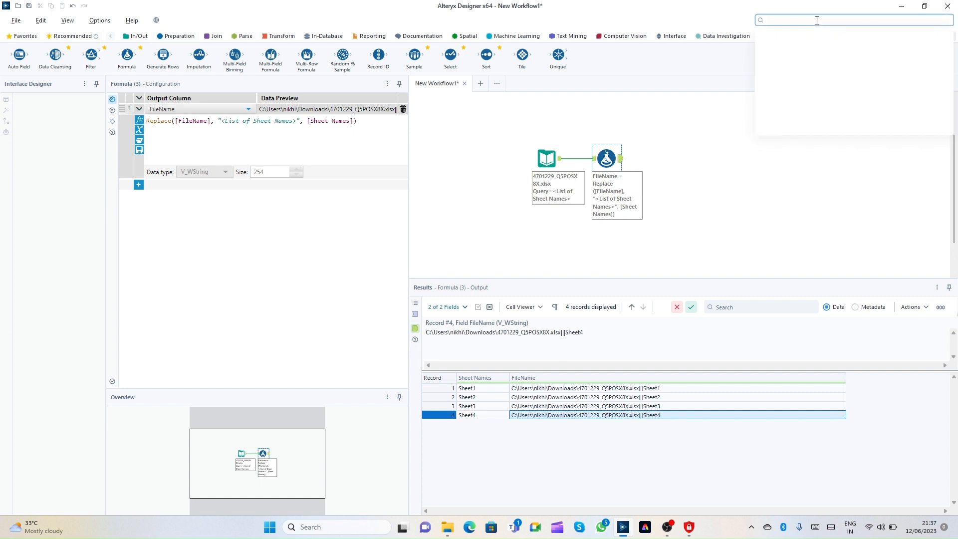
pyautogui.press('BackSpace')
pyautogui.write('y')
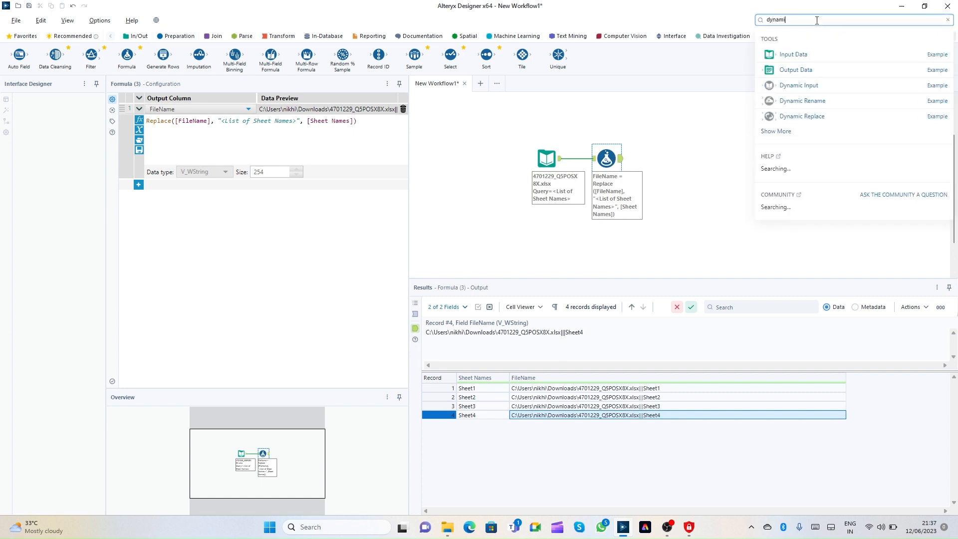
pyautogui.write('nami')
pyautogui.moveTo(797, 85); pyautogui.dragTo(706, 155)
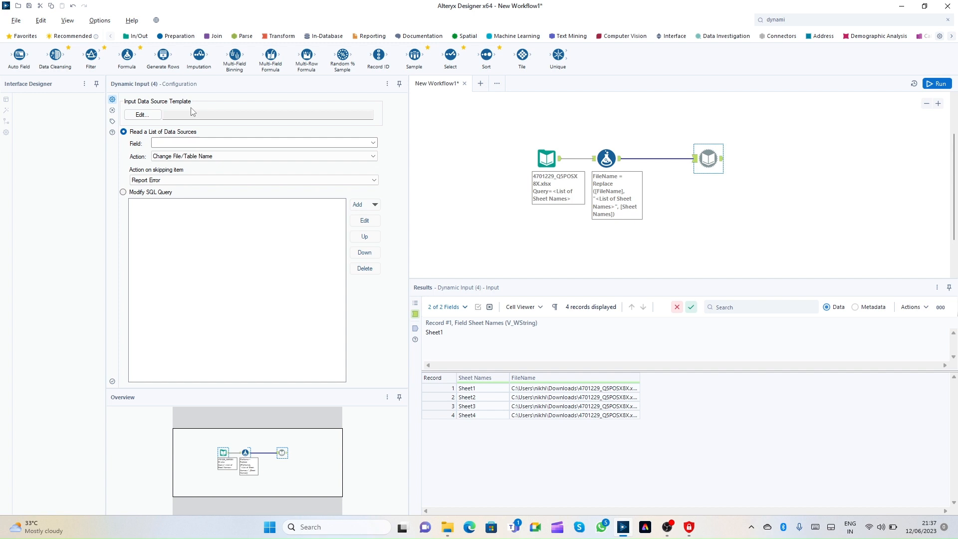
# Widen the FileName column in the Dynamic Input tool's incoming data and examine the sheet paths
pyautogui.click(530, 388)
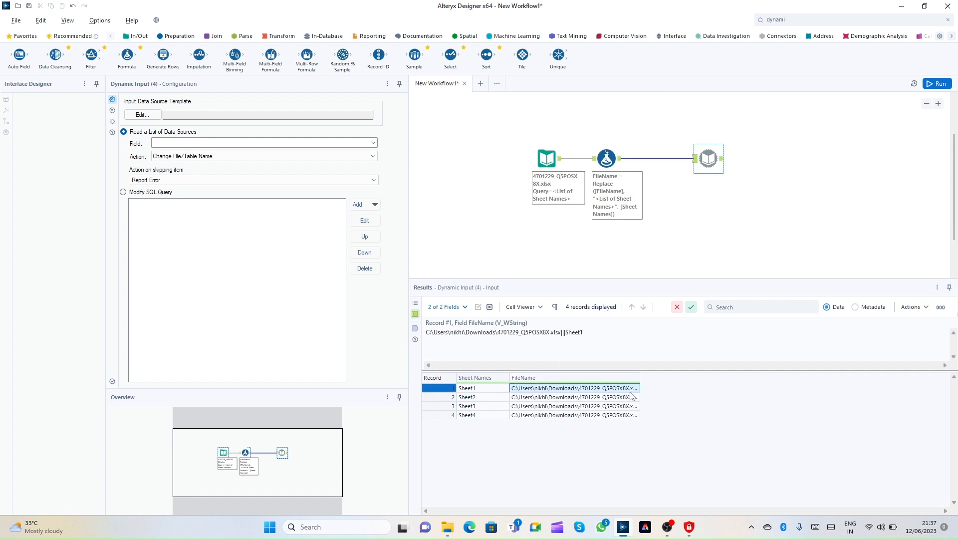
pyautogui.moveTo(639, 381); pyautogui.dragTo(742, 381)
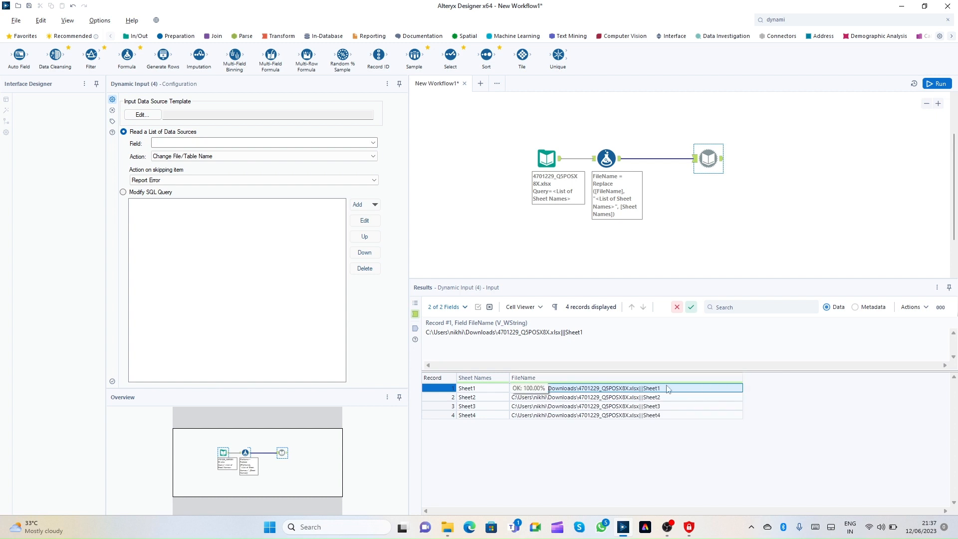
pyautogui.click(624, 407)
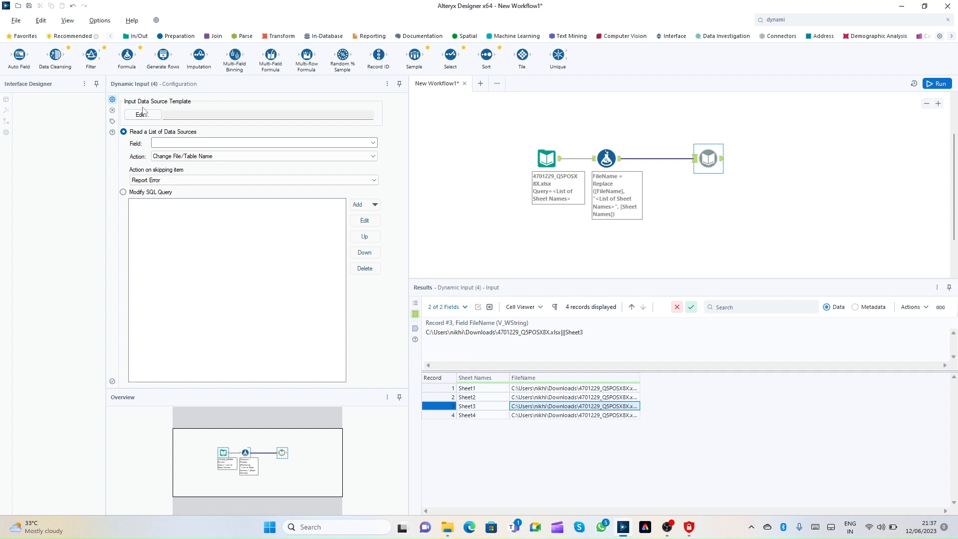
# Enter %temp% as the Dynamic Input tool's data source template with the Data Connection Manager option turned off
pyautogui.click(142, 115)
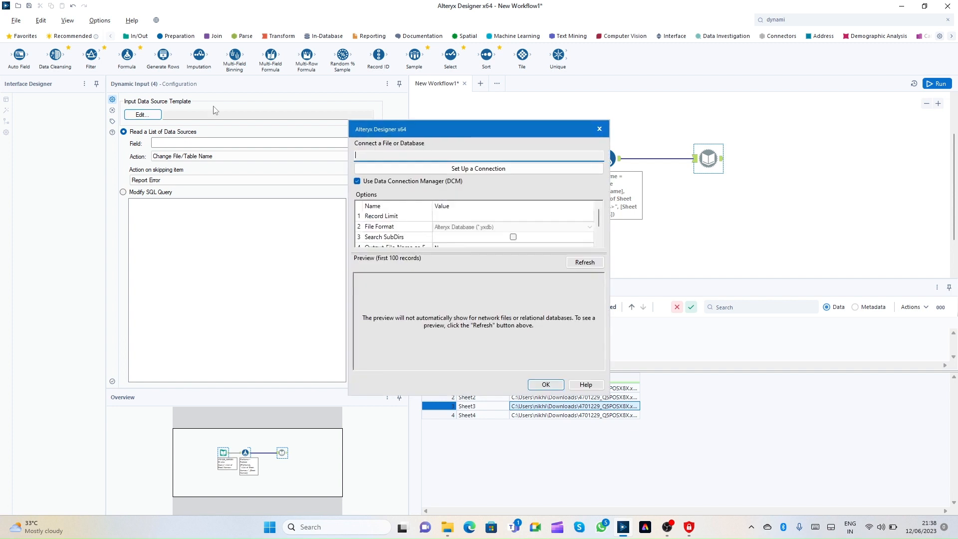
pyautogui.click(439, 170)
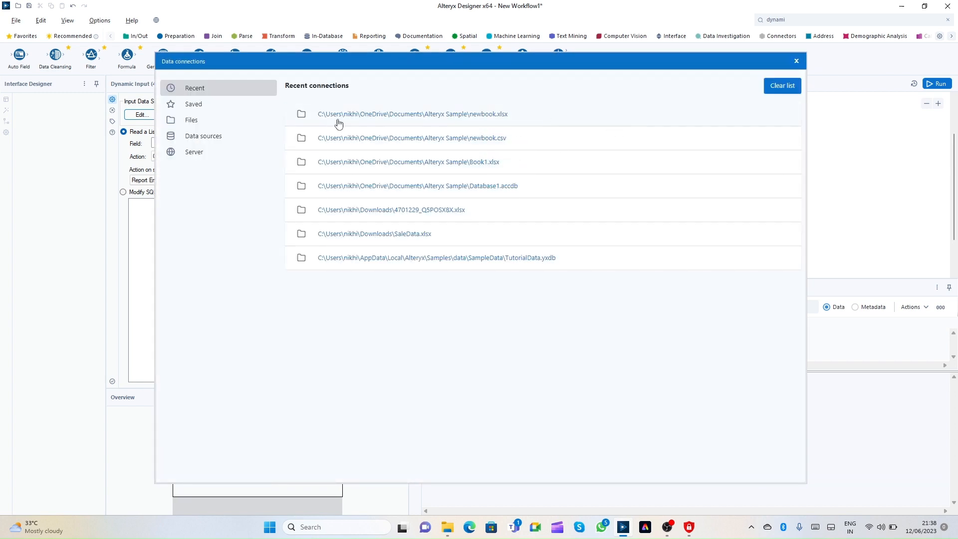
pyautogui.click(796, 61)
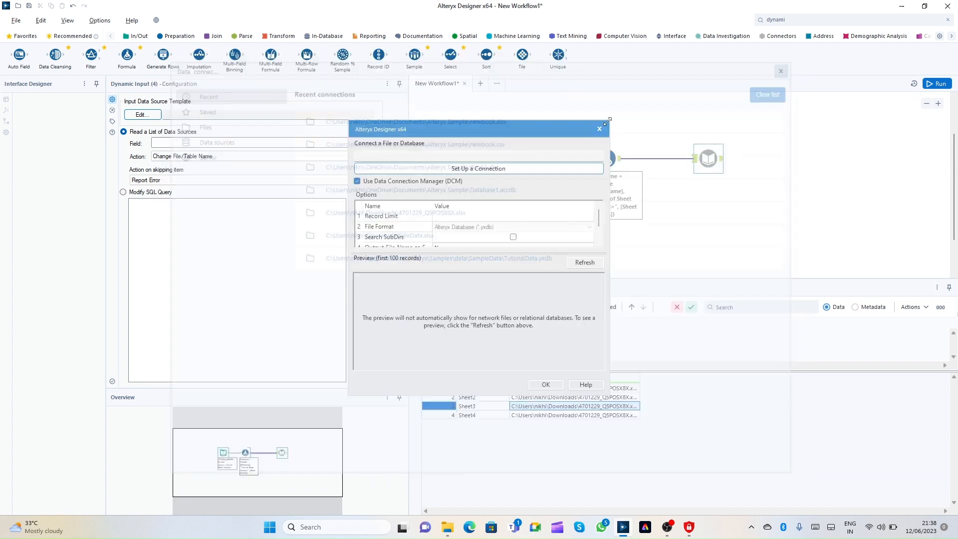
pyautogui.click(394, 181)
pyautogui.click(376, 155)
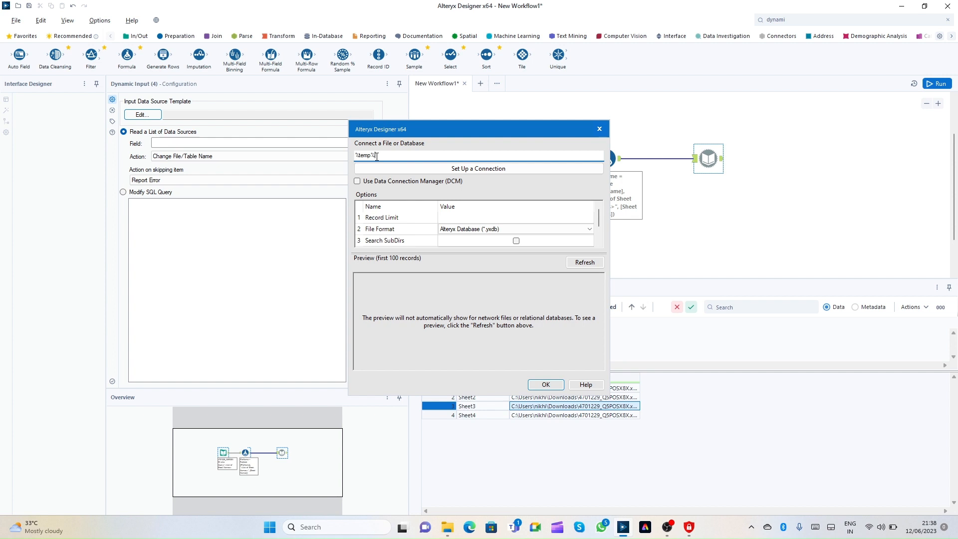
pyautogui.press('Return')
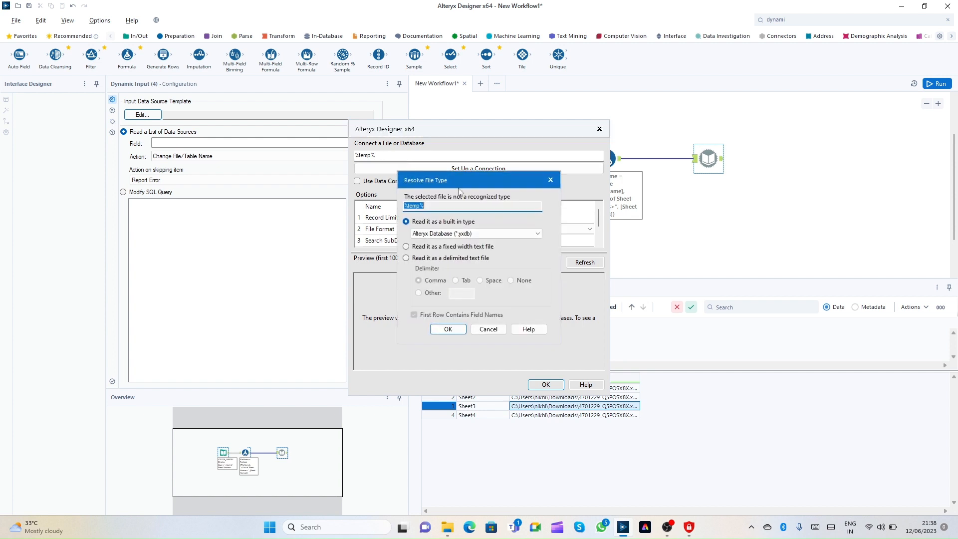
# Read the %temp% template as the built-in type Microsoft Excel (*.xlsx), accept the template, and run the workflow
pyautogui.click(476, 232)
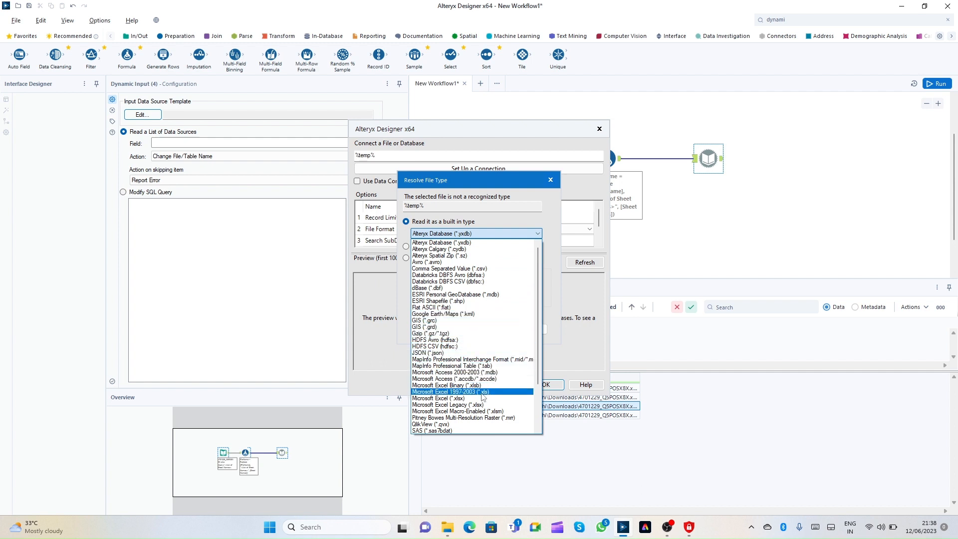
pyautogui.click(478, 398)
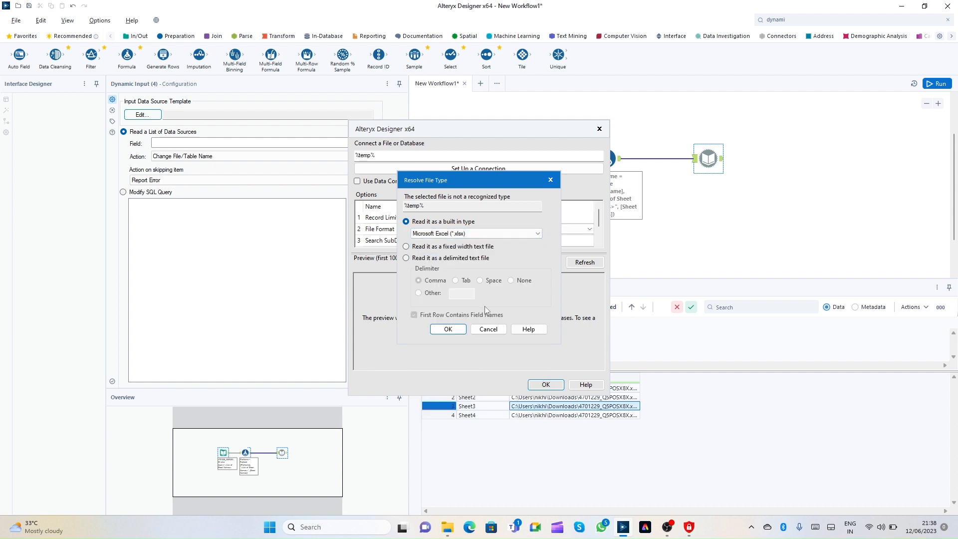
pyautogui.click(449, 329)
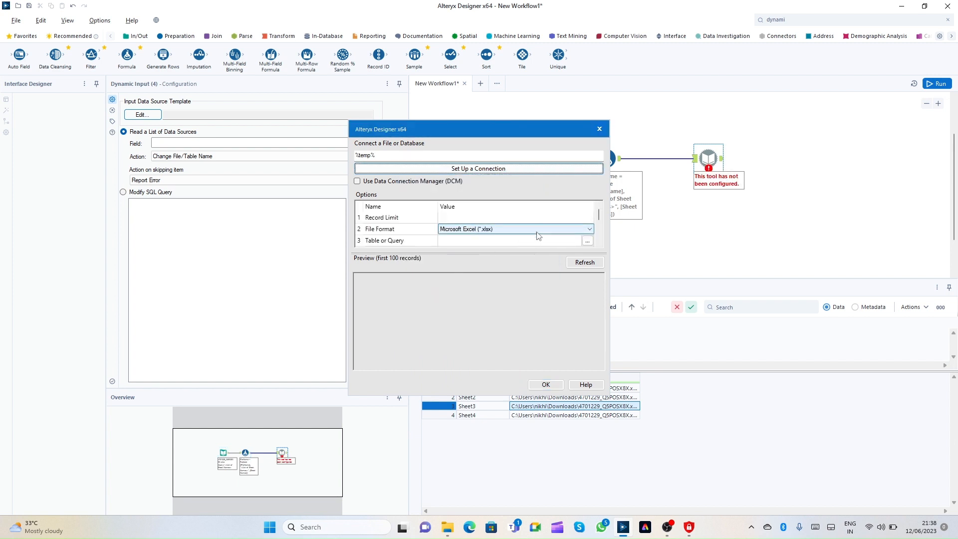
pyautogui.click(545, 385)
pyautogui.click(735, 231)
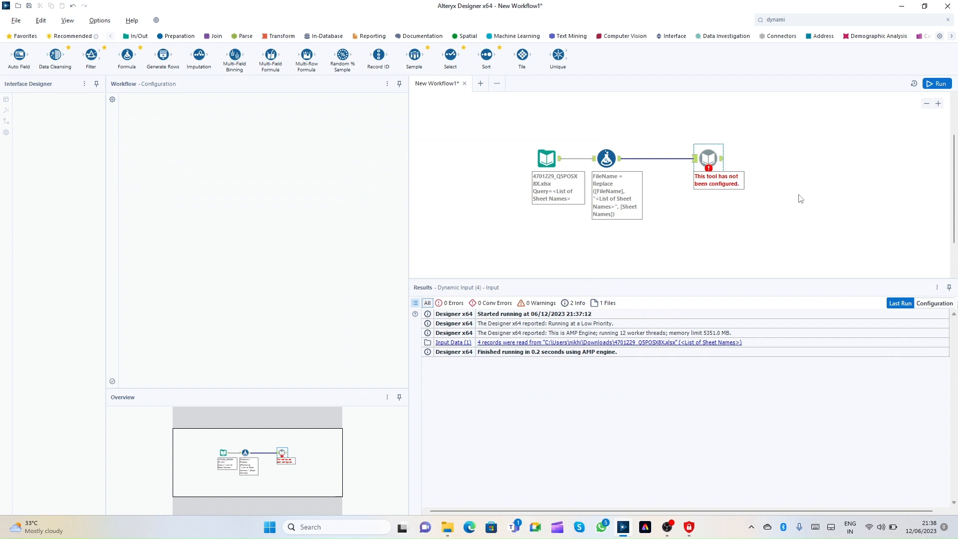
pyautogui.click(940, 84)
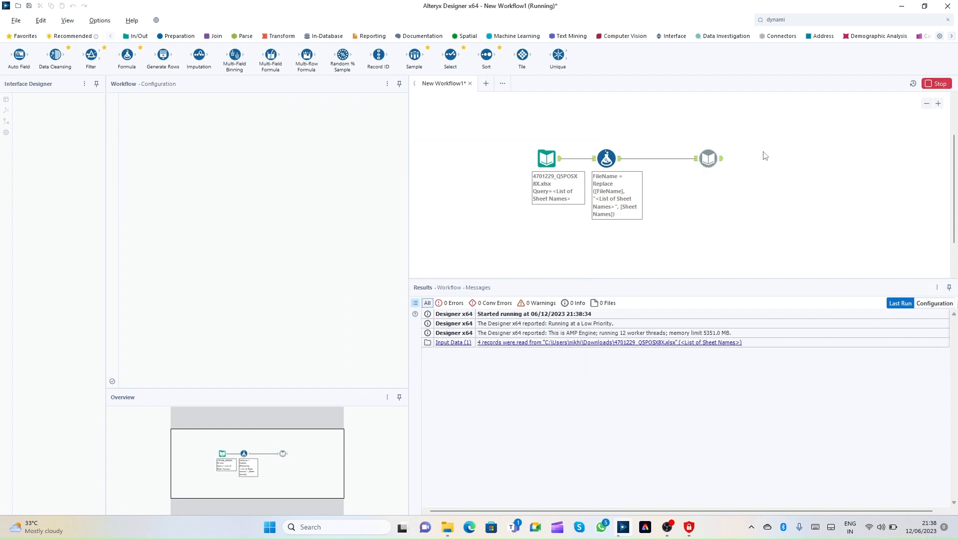
# Set the Dynamic Input tool to read the FileName field with the action Change Entire File Path
pyautogui.click(721, 163)
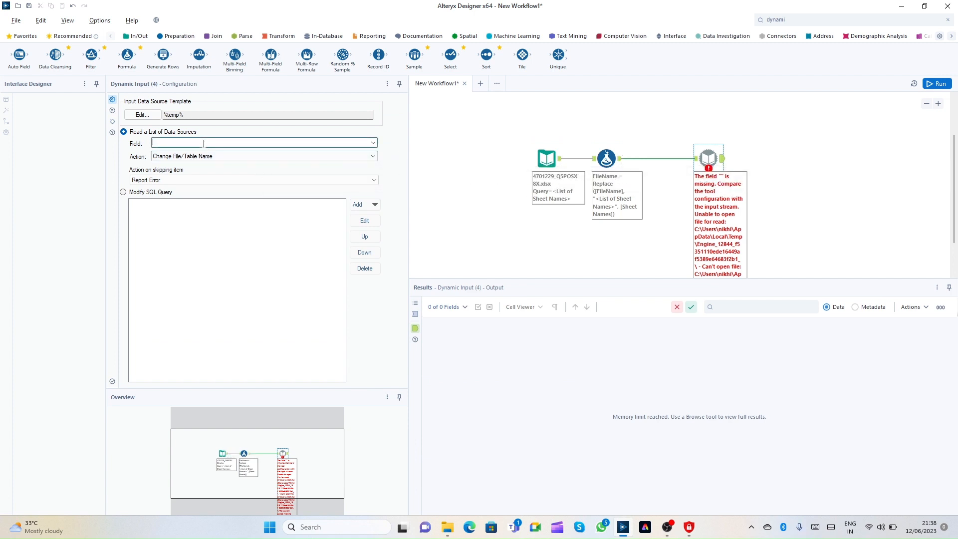
pyautogui.click(372, 144)
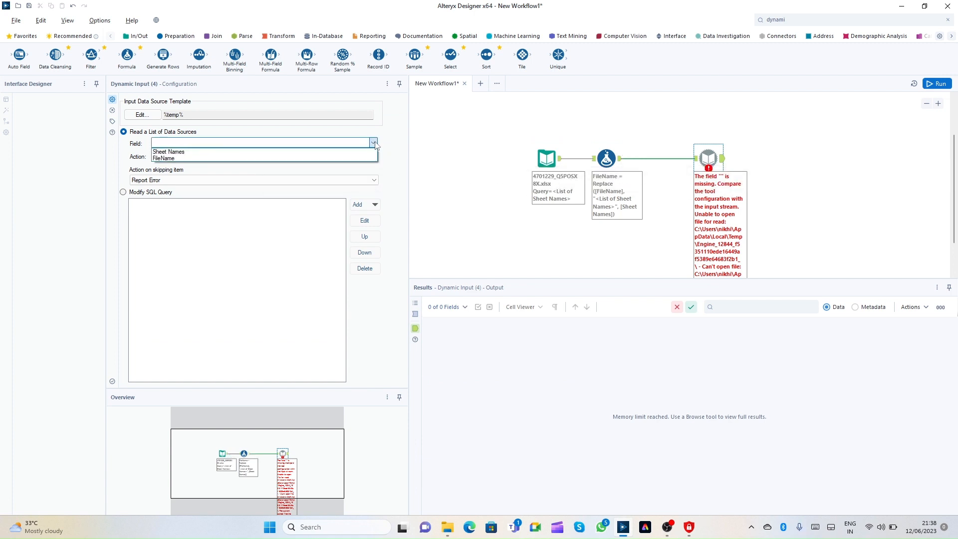
pyautogui.click(297, 159)
pyautogui.click(225, 156)
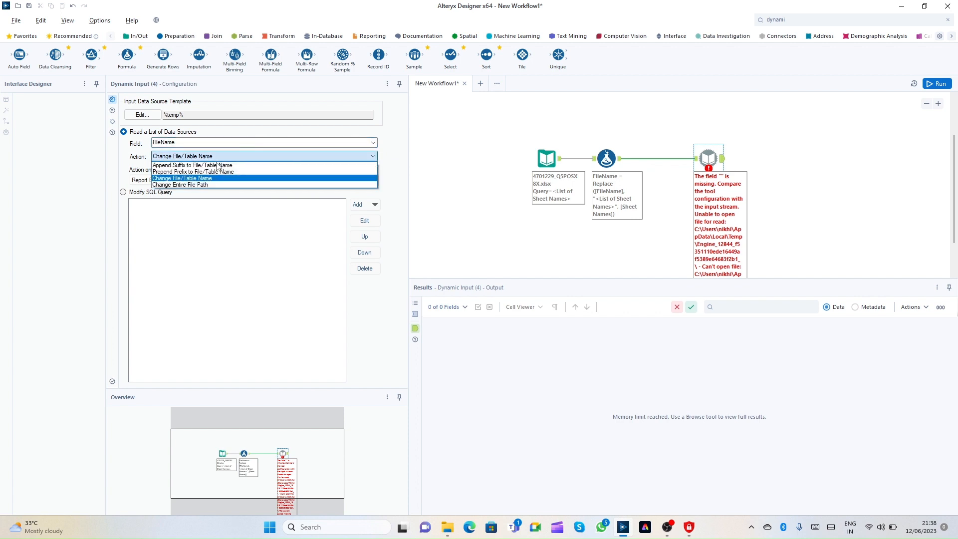
pyautogui.click(190, 185)
# Run the workflow and examine the combined sheet records in the Dynamic Input tool's output
pyautogui.hotkey('ctrl', 'r')
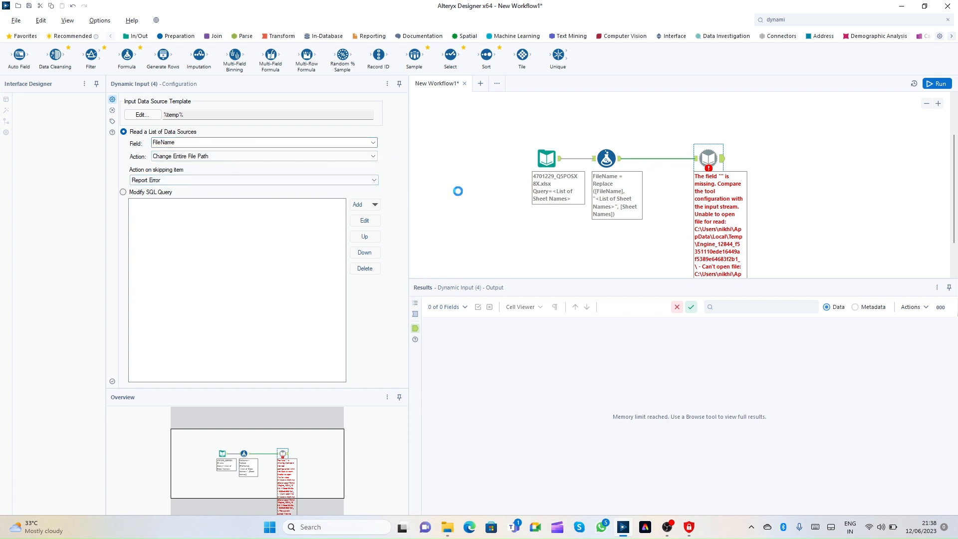
pyautogui.click(455, 191)
pyautogui.click(935, 84)
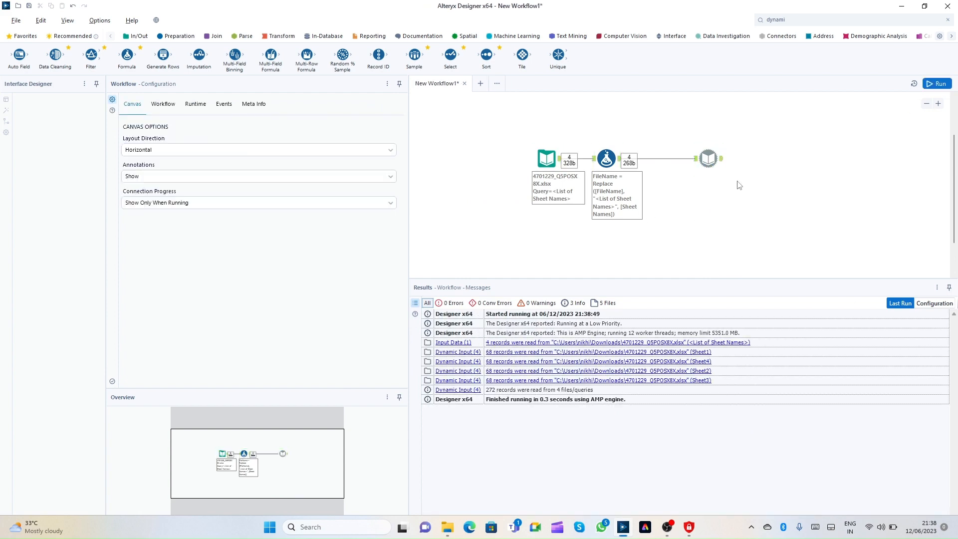
pyautogui.click(720, 160)
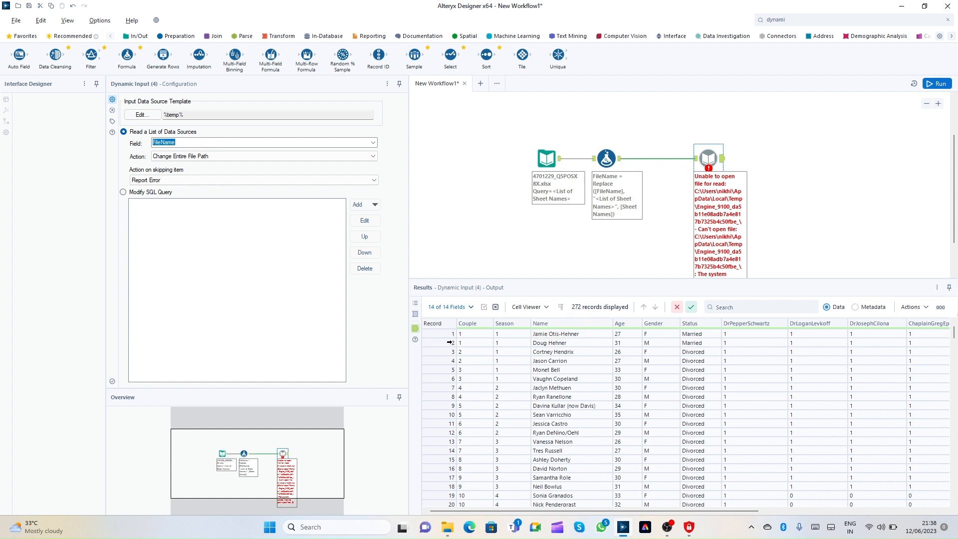
pyautogui.moveTo(463, 341); pyautogui.dragTo(926, 524)
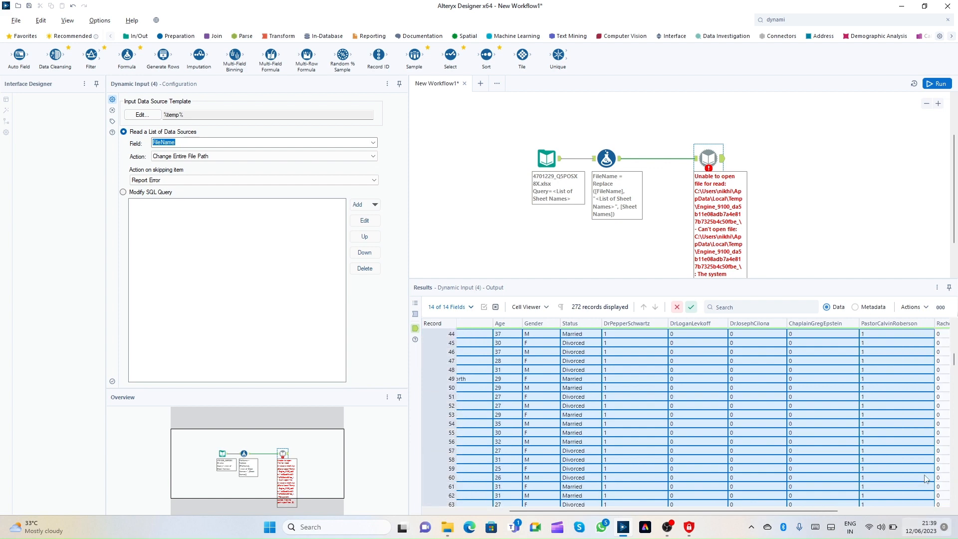
pyautogui.hotkey('ctrl', 'r')
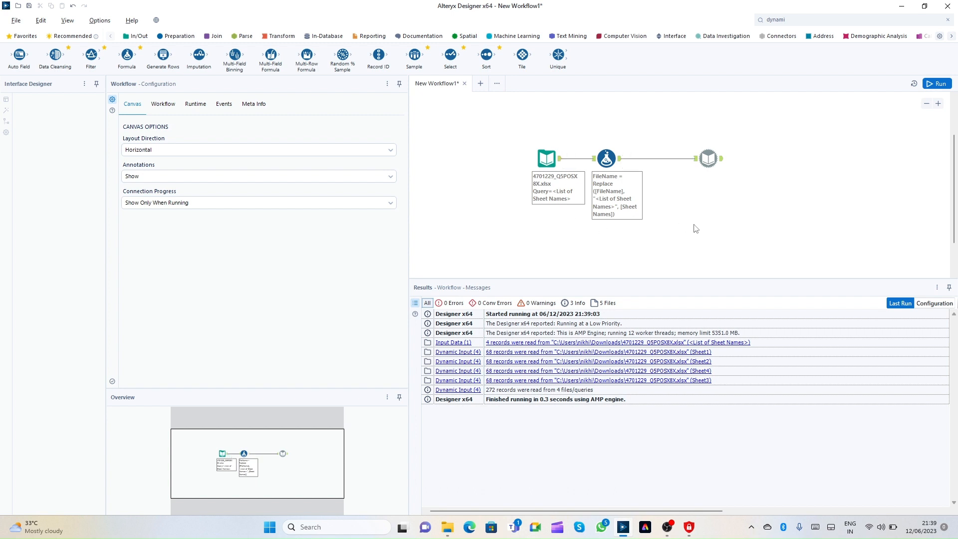
# Move the Formula and Dynamic Input tools higher on the canvas and the Input Data tool lower, away from them
pyautogui.moveTo(587, 119); pyautogui.dragTo(723, 200)
pyautogui.moveTo(711, 165); pyautogui.dragTo(712, 124)
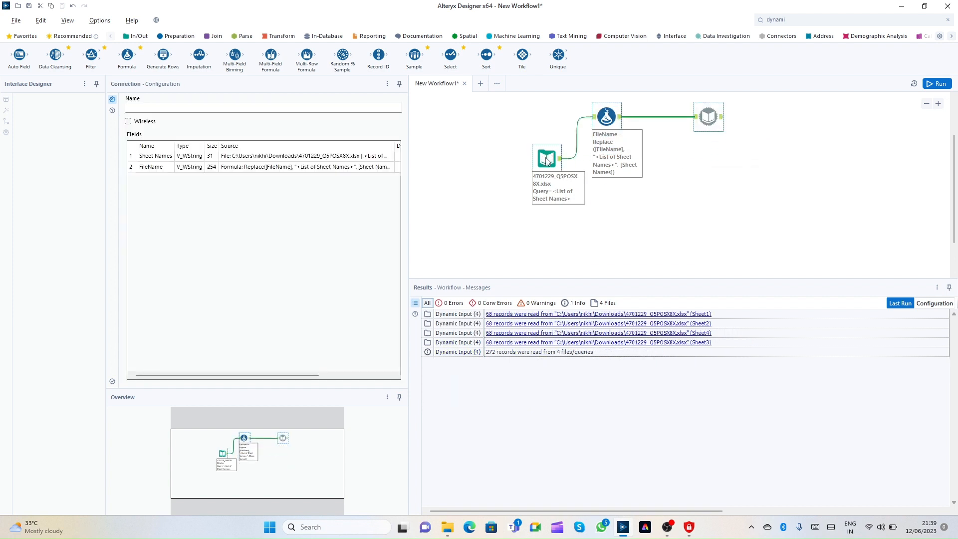
pyautogui.moveTo(562, 174); pyautogui.dragTo(520, 221)
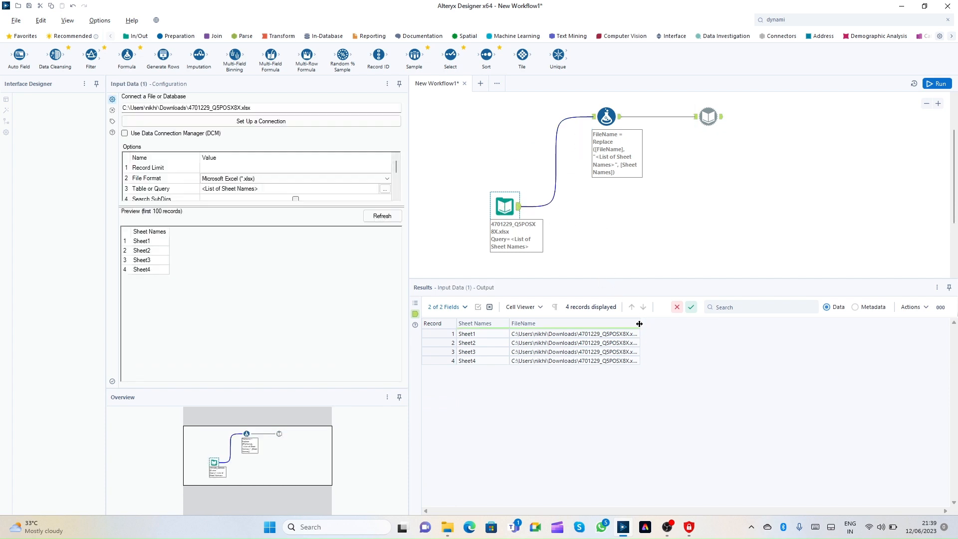
# Widen the FileName column in the Input Data tool's output and examine the paths ending in <List of Sheet Names>
pyautogui.moveTo(639, 323); pyautogui.dragTo(736, 323)
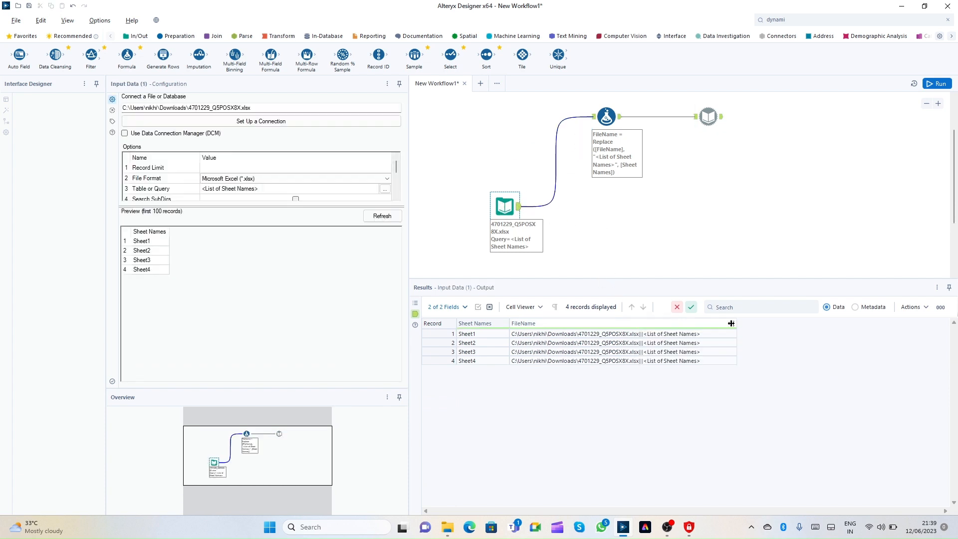
pyautogui.click(502, 207)
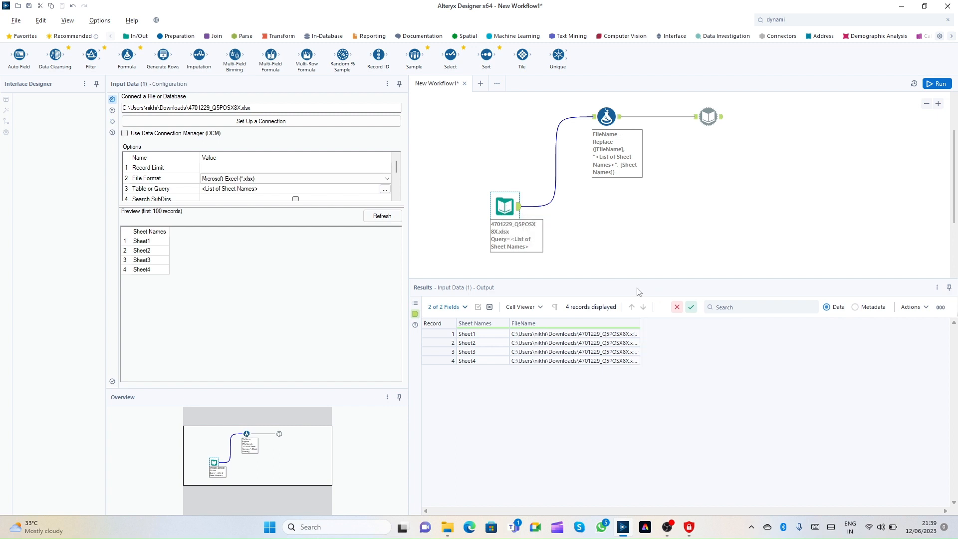
pyautogui.moveTo(639, 324); pyautogui.dragTo(743, 324)
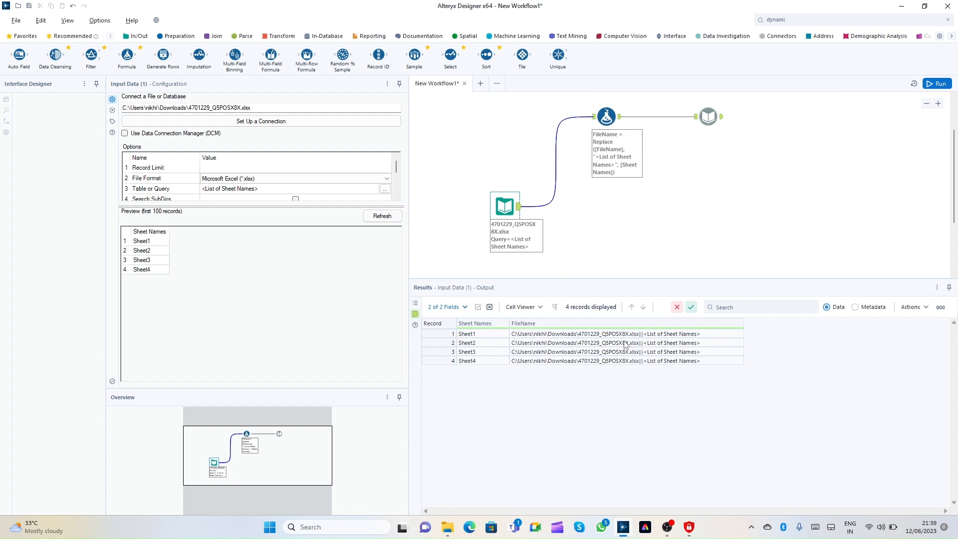
pyautogui.moveTo(624, 343); pyautogui.dragTo(697, 369)
pyautogui.moveTo(637, 333); pyautogui.dragTo(656, 367)
pyautogui.click(655, 363)
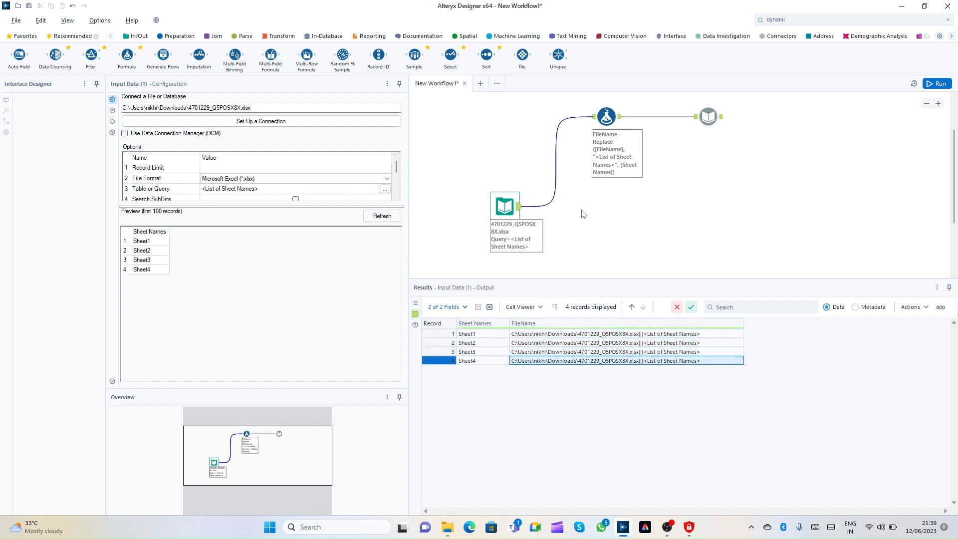
pyautogui.rightClick(579, 191)
pyautogui.moveTo(599, 196)
pyautogui.click(751, 201)
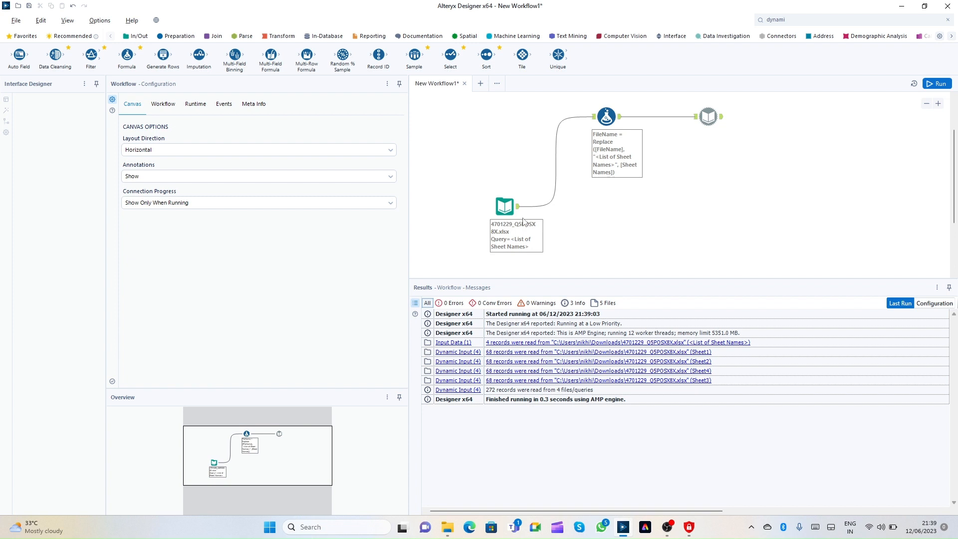
# Create a new blank workflow and place an Input Data tool on its canvas
pyautogui.click(480, 84)
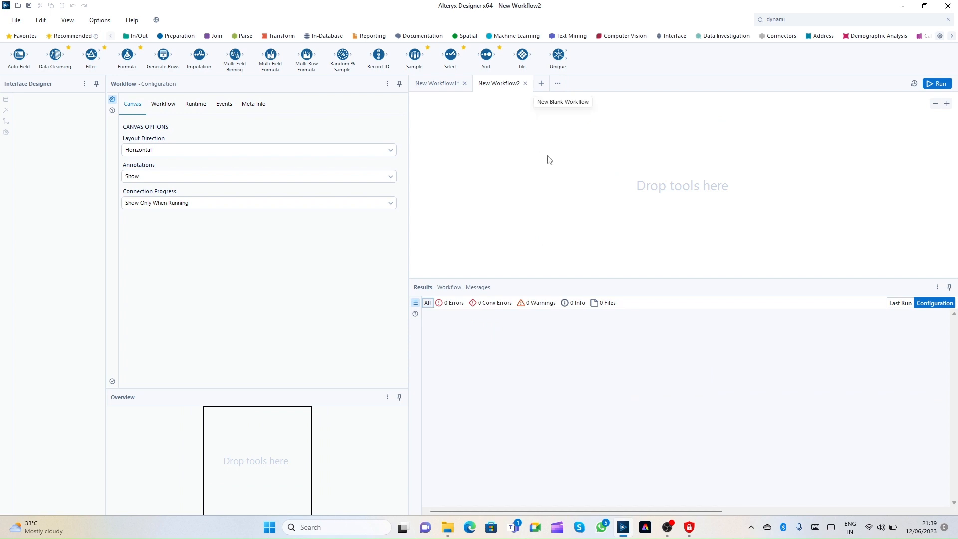
pyautogui.rightClick(500, 164)
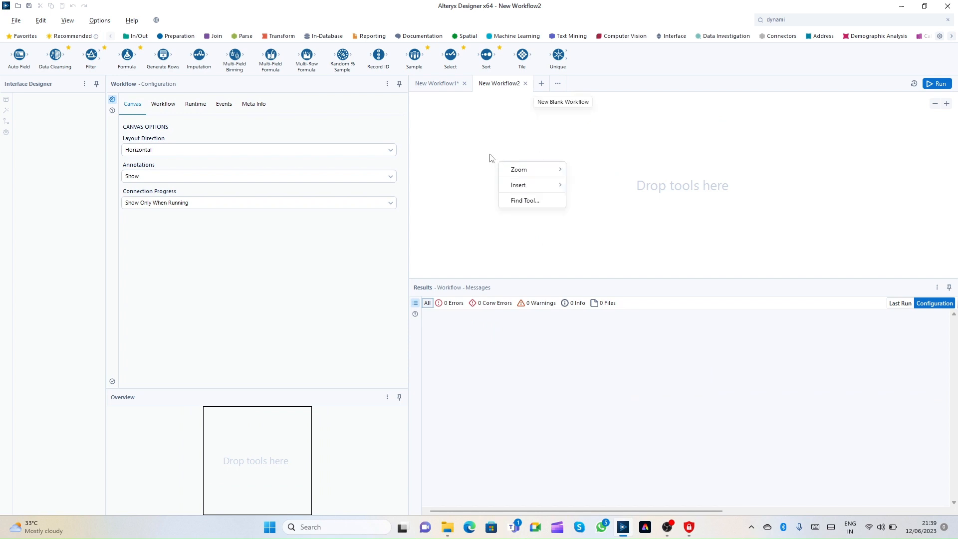
pyautogui.click(136, 36)
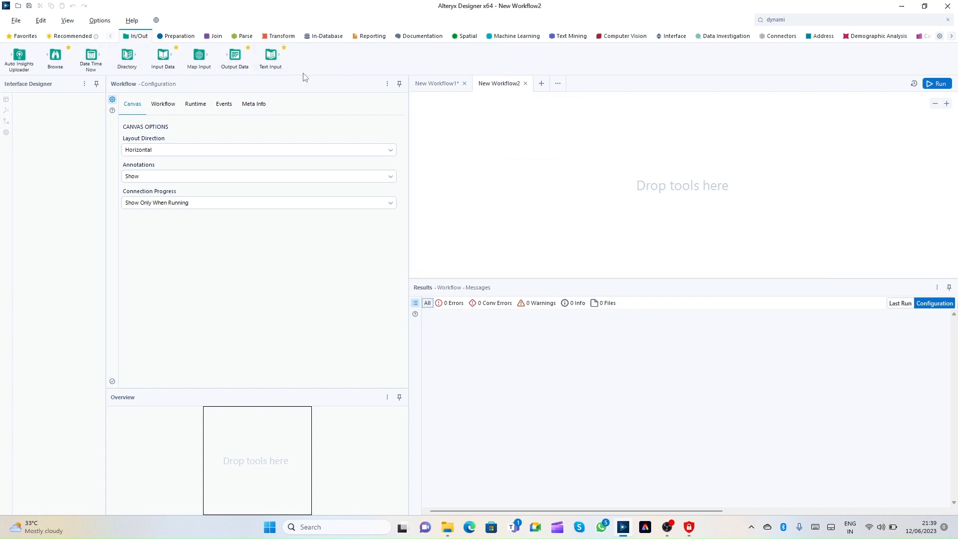
pyautogui.moveTo(267, 58)
pyautogui.mouseDown()
pyautogui.moveTo(533, 165)
pyautogui.moveTo(274, 68)
pyautogui.mouseUp()
pyautogui.moveTo(162, 57); pyautogui.dragTo(517, 170)
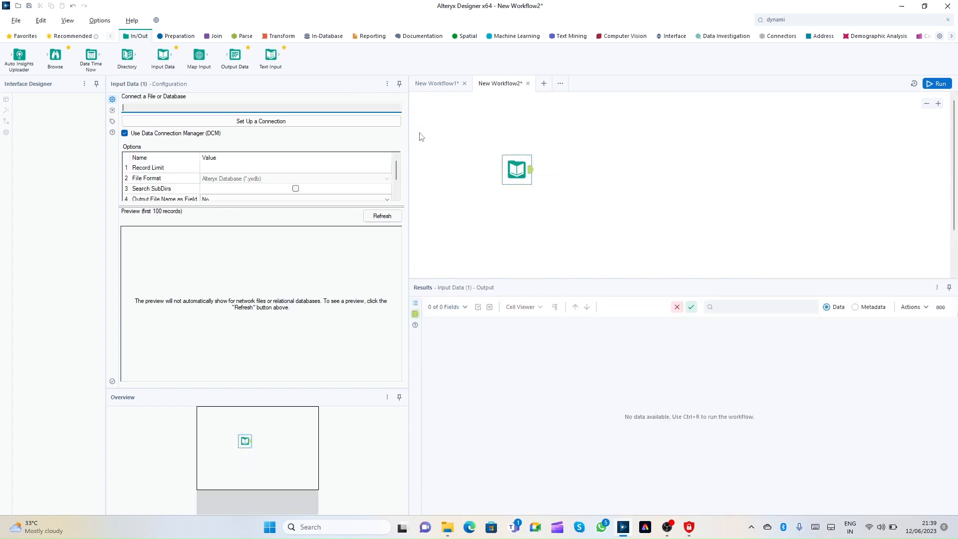
# Connect the Input Data tool to 4701229_Q5POSX8X.xlsx, importing only the list of sheet names, and shift the tool slightly right
pyautogui.click(355, 128)
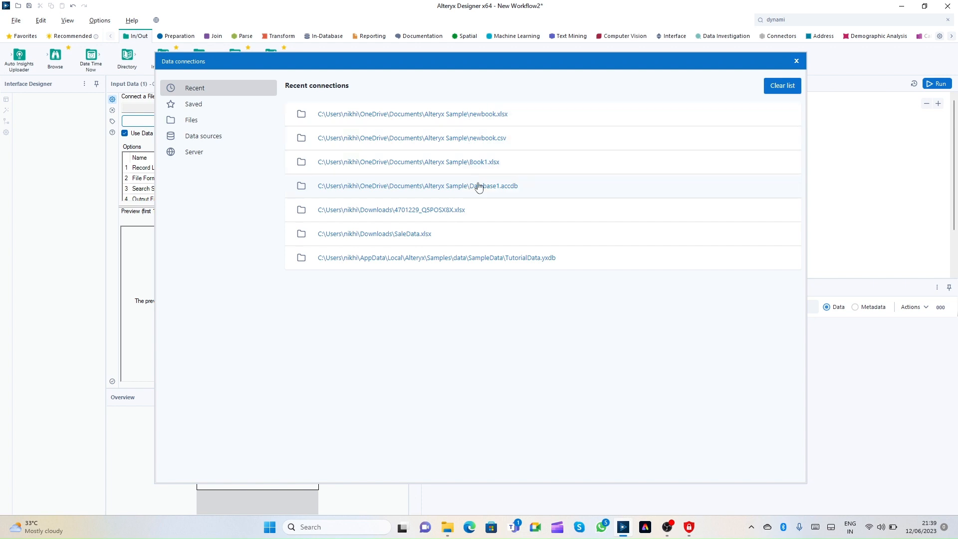
pyautogui.click(432, 211)
pyautogui.click(449, 196)
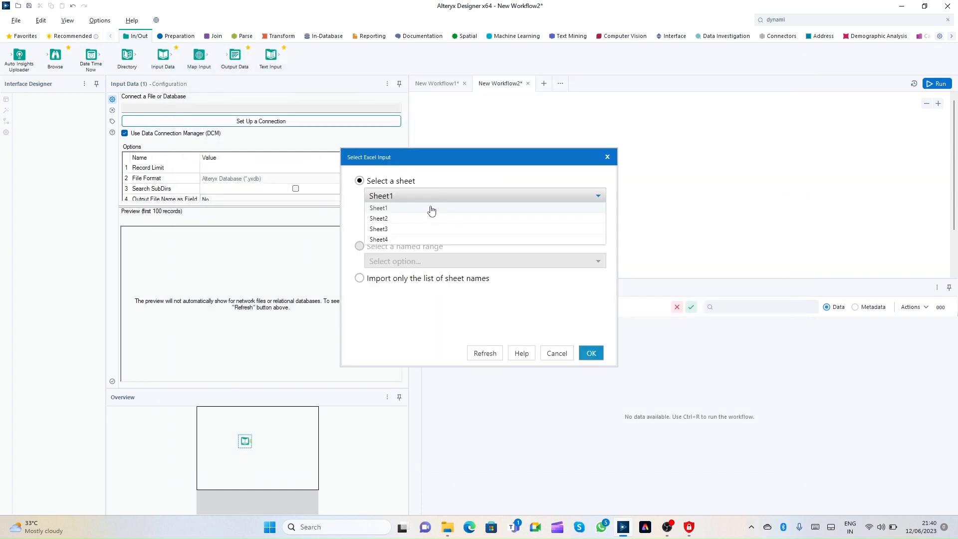
pyautogui.click(399, 207)
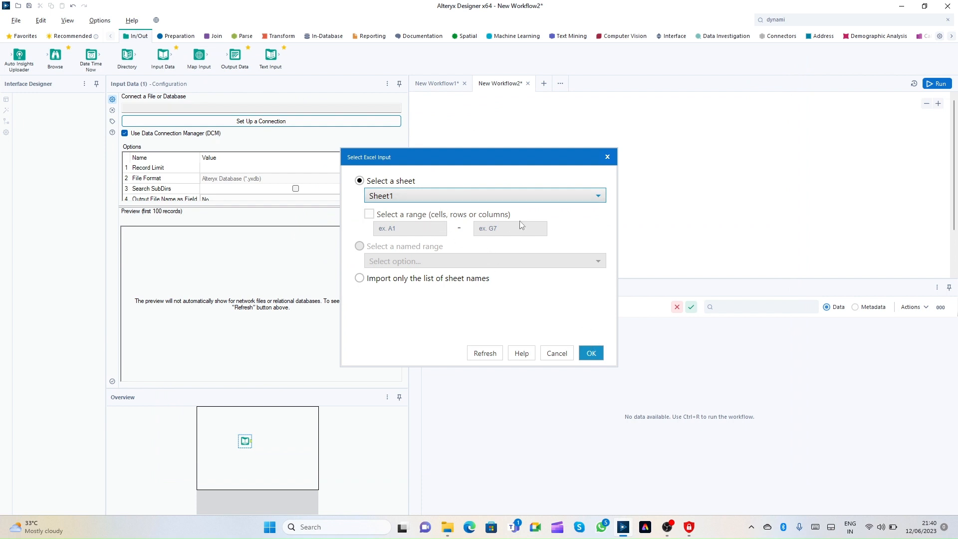
pyautogui.click(383, 280)
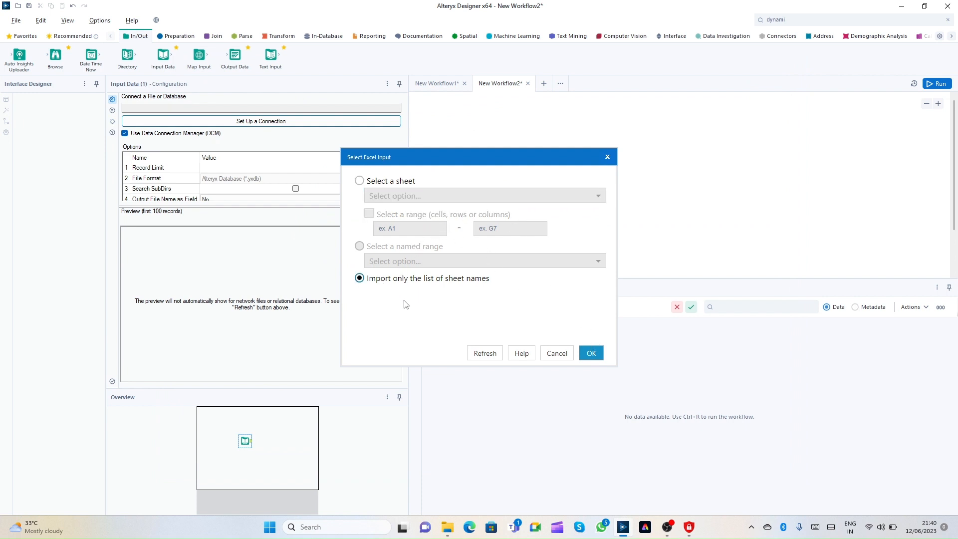
pyautogui.click(598, 357)
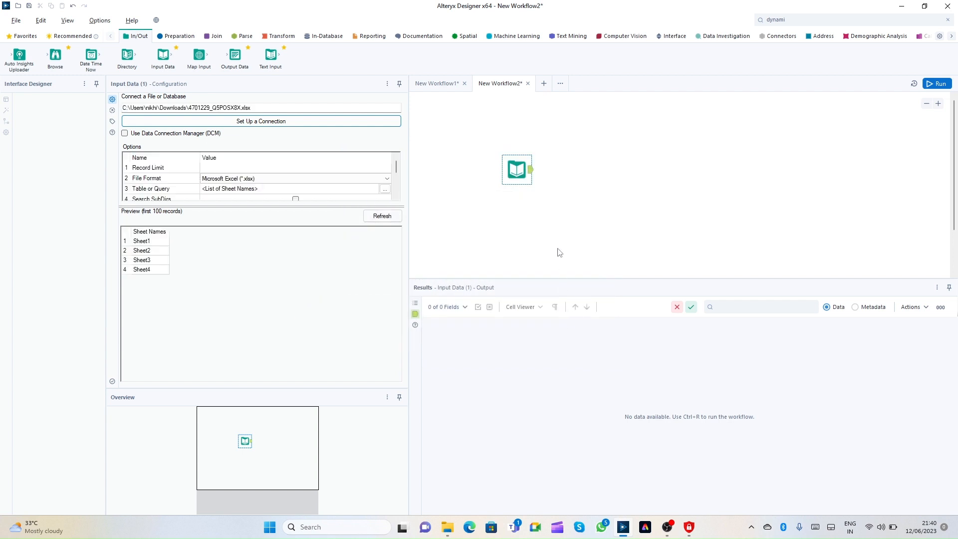
pyautogui.moveTo(521, 167); pyautogui.dragTo(563, 173)
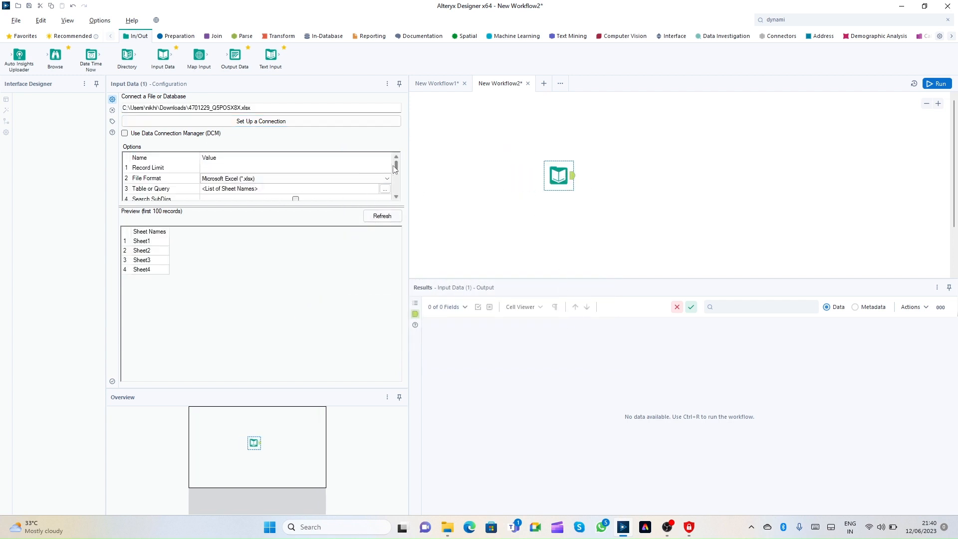
# Set the Input Data tool to output the file name as a field with the full path
pyautogui.scroll(-3, 398, 199)
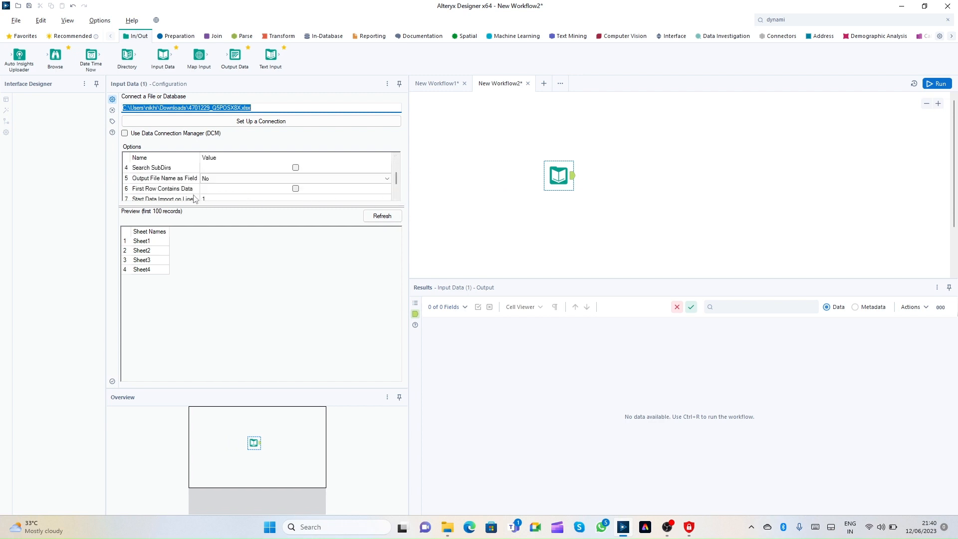
pyautogui.scroll(-2, 396, 202)
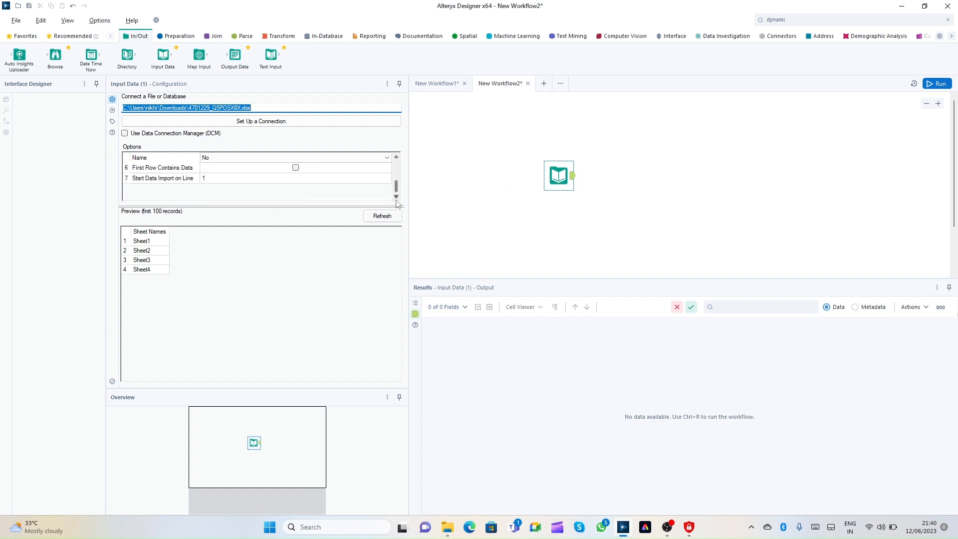
pyautogui.scroll(3, 280, 185)
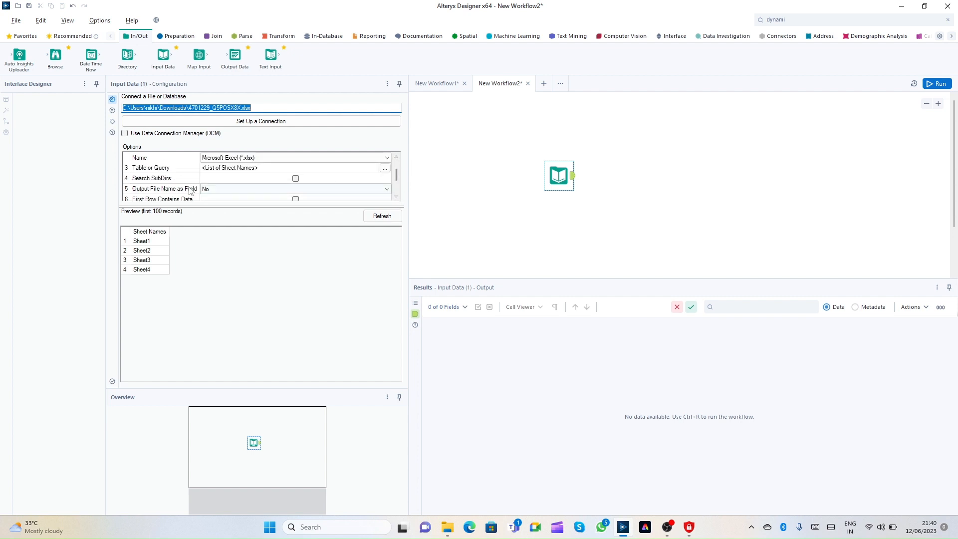
pyautogui.click(277, 193)
pyautogui.click(277, 192)
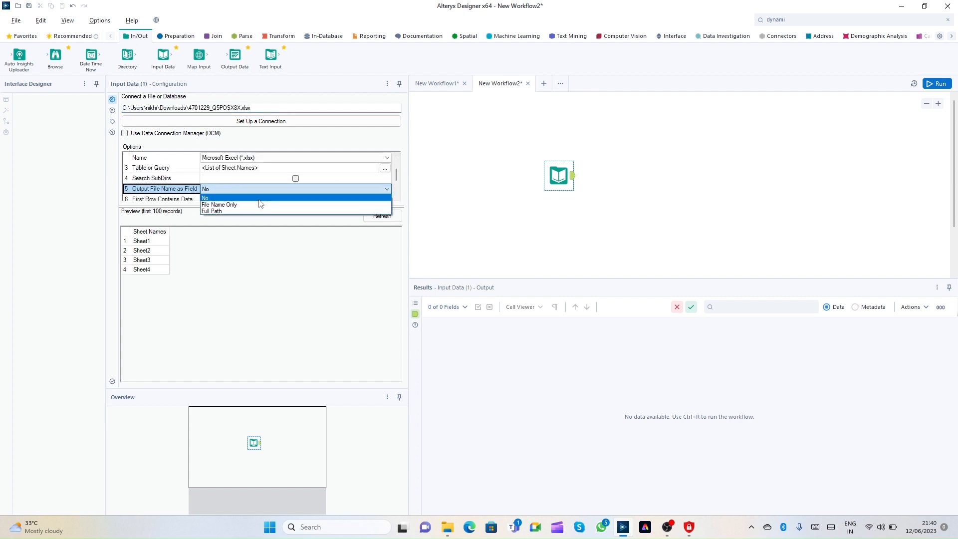
pyautogui.click(230, 211)
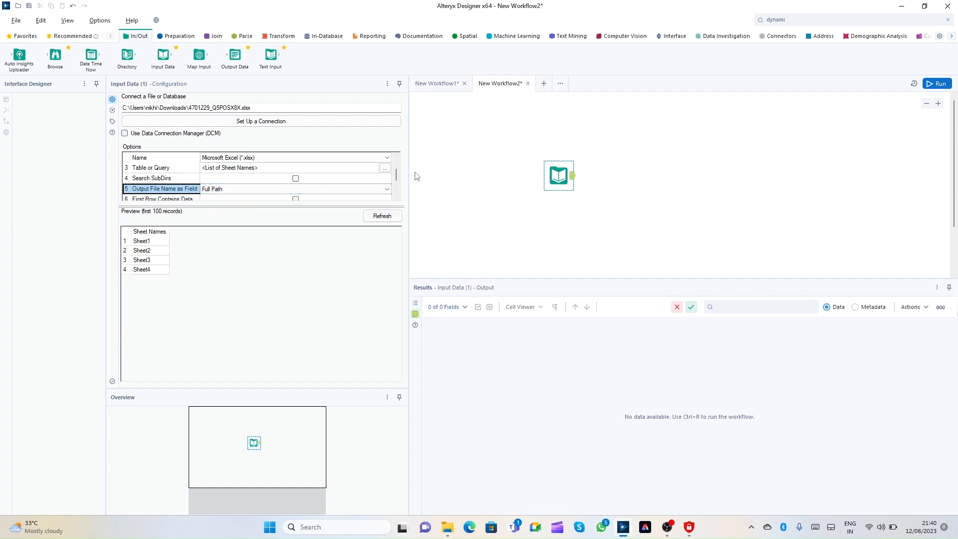
# Copy the Formula tool from New Workflow1 into New Workflow2 and connect the Input Data tool to it
pyautogui.click(440, 84)
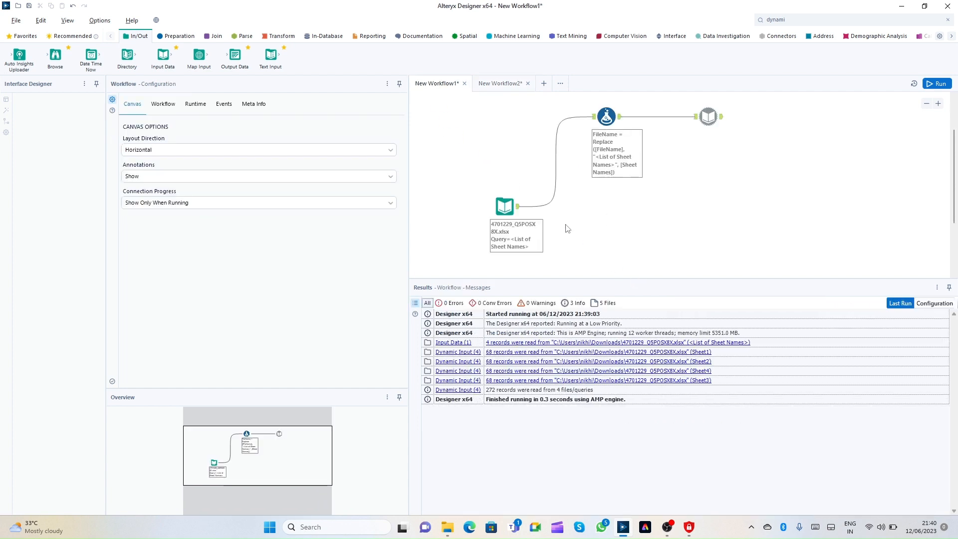
pyautogui.click(606, 117)
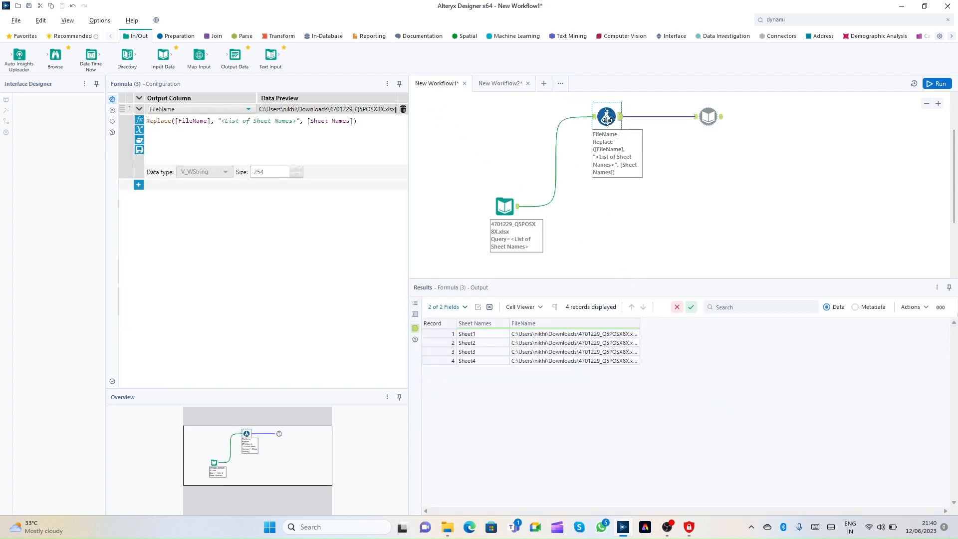
pyautogui.rightClick(608, 122)
pyautogui.click(626, 139)
pyautogui.click(500, 83)
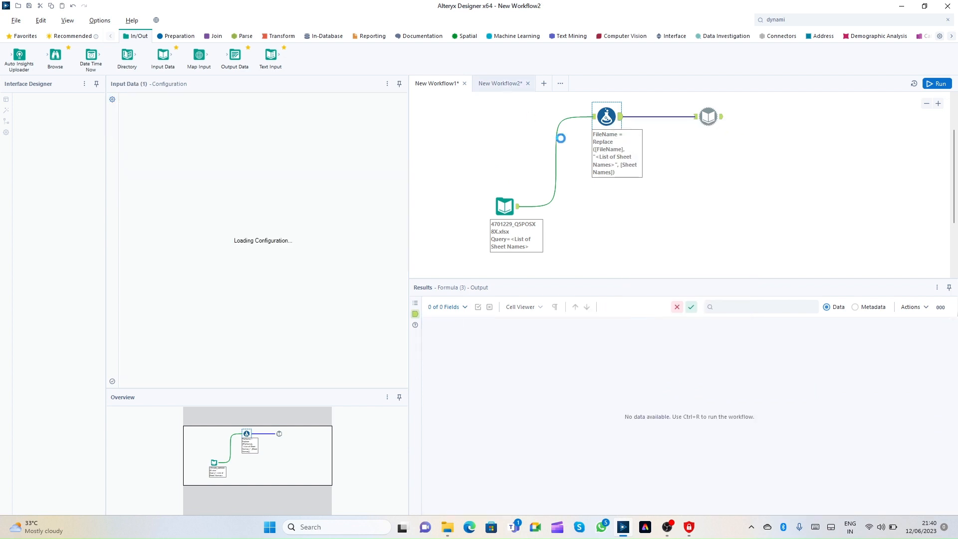
pyautogui.rightClick(619, 179)
pyautogui.click(633, 184)
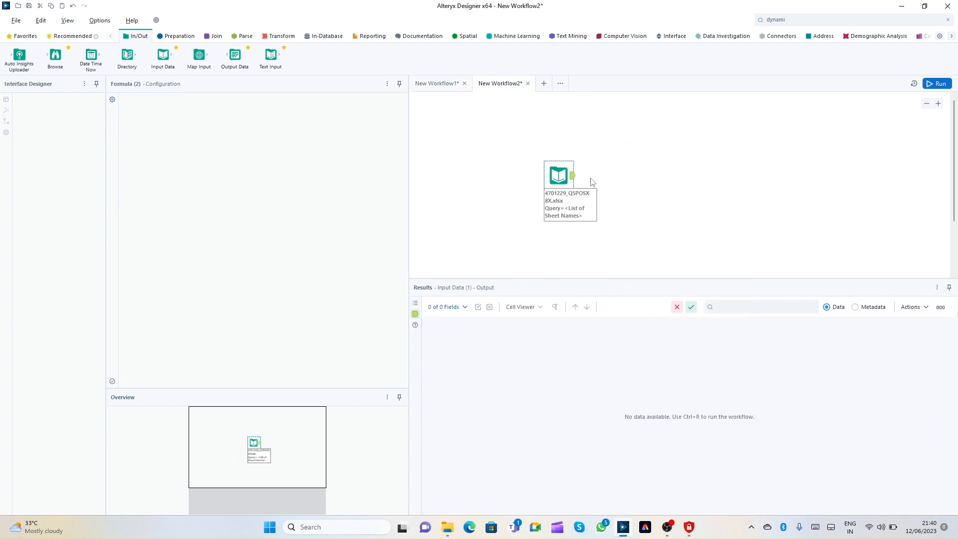
pyautogui.moveTo(573, 176); pyautogui.dragTo(619, 188)
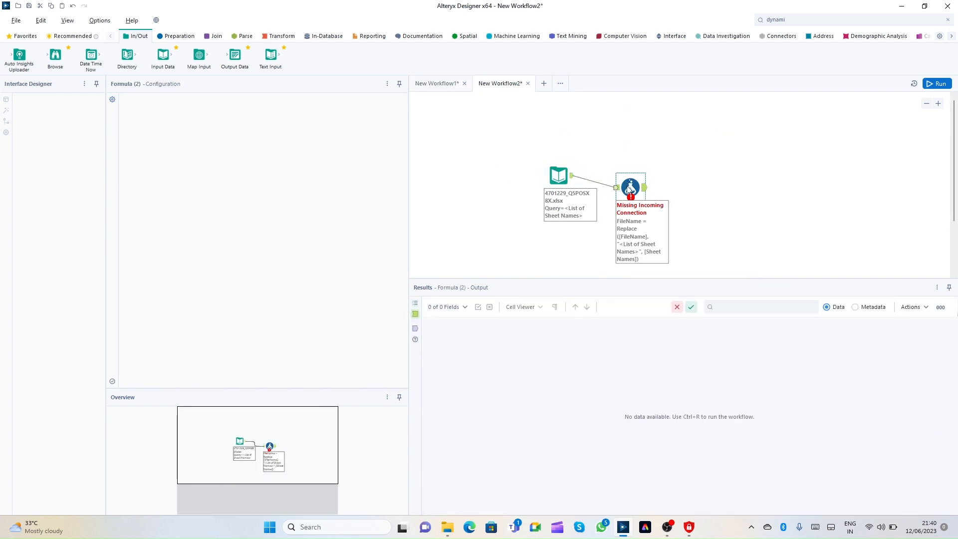
# Run the workflow and examine the FileName values entering and leaving the Formula tool
pyautogui.click(931, 85)
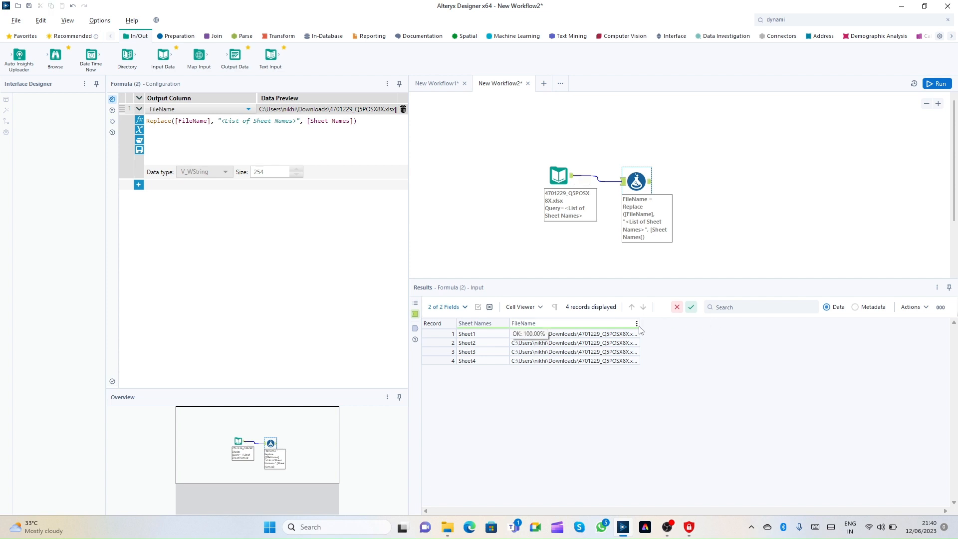
pyautogui.moveTo(640, 325); pyautogui.dragTo(768, 339)
pyautogui.moveTo(696, 334); pyautogui.dragTo(693, 351)
pyautogui.click(647, 184)
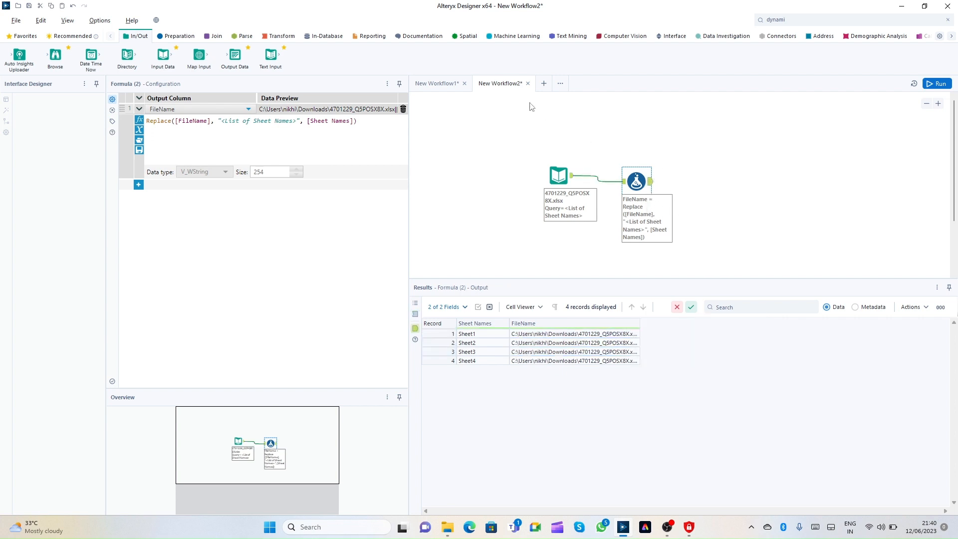
# Shift the Input Data tool down and left, then find the Control Parameter tool and attach it to the Input Data tool
pyautogui.moveTo(558, 179); pyautogui.dragTo(540, 196)
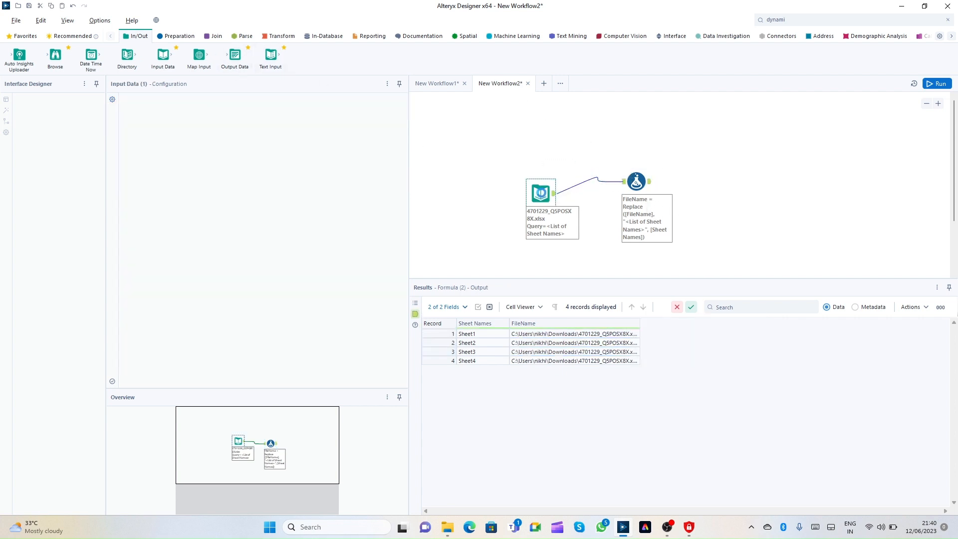
pyautogui.moveTo(799, 21); pyautogui.dragTo(740, 28)
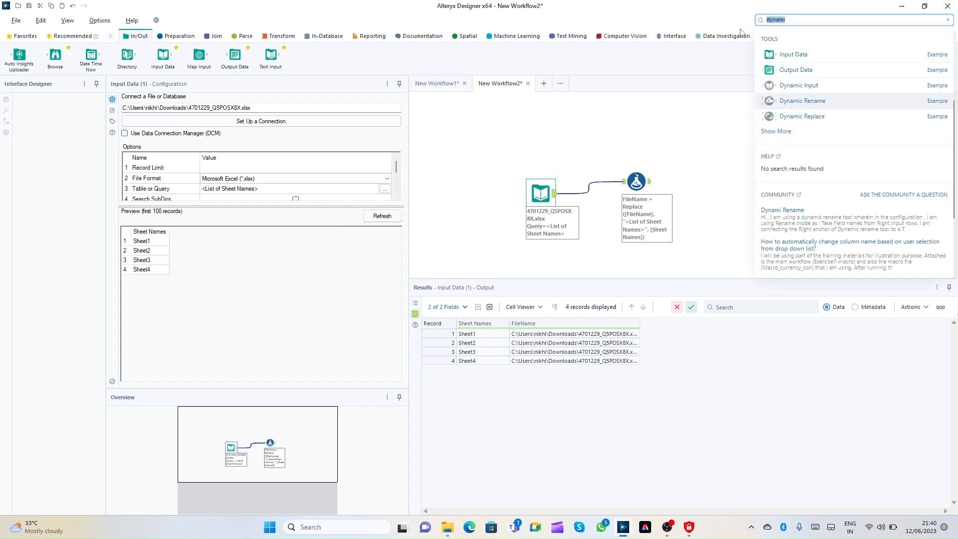
pyautogui.write('cpnt')
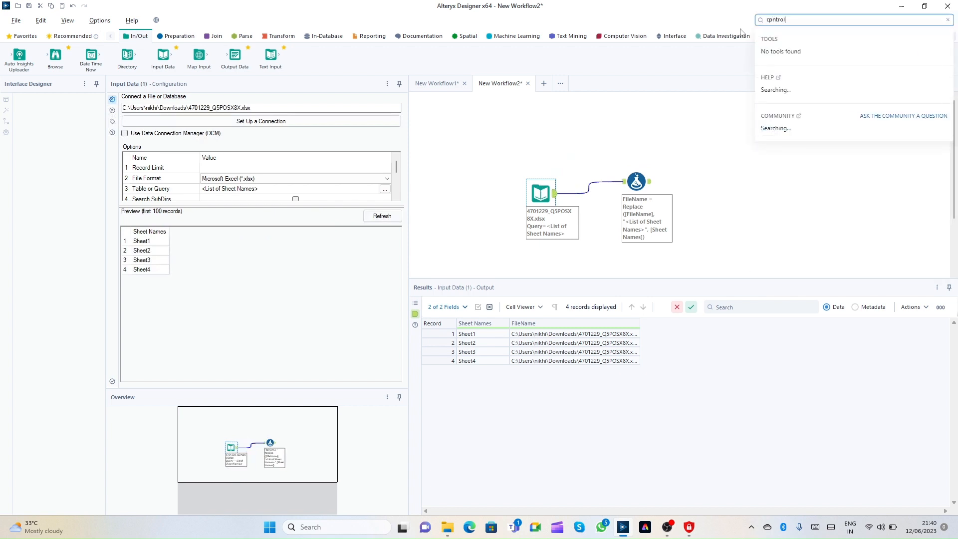
pyautogui.write('rol')
pyautogui.press('BackSpace')
pyautogui.press('BackSpace')
pyautogui.press('BackSpace')
pyautogui.press('BackSpace')
pyautogui.press('BackSpace')
pyautogui.press('BackSpace')
pyautogui.press('BackSpace')
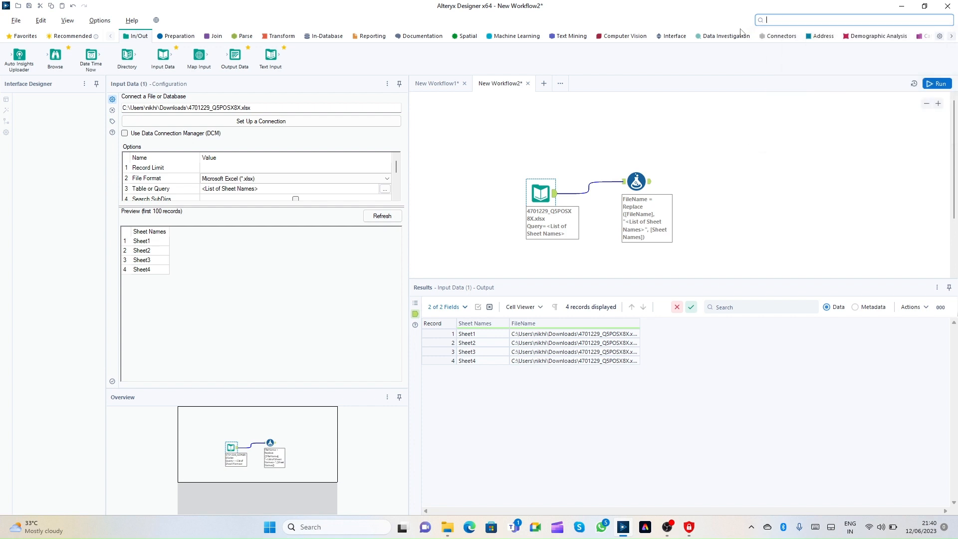
pyautogui.write('control')
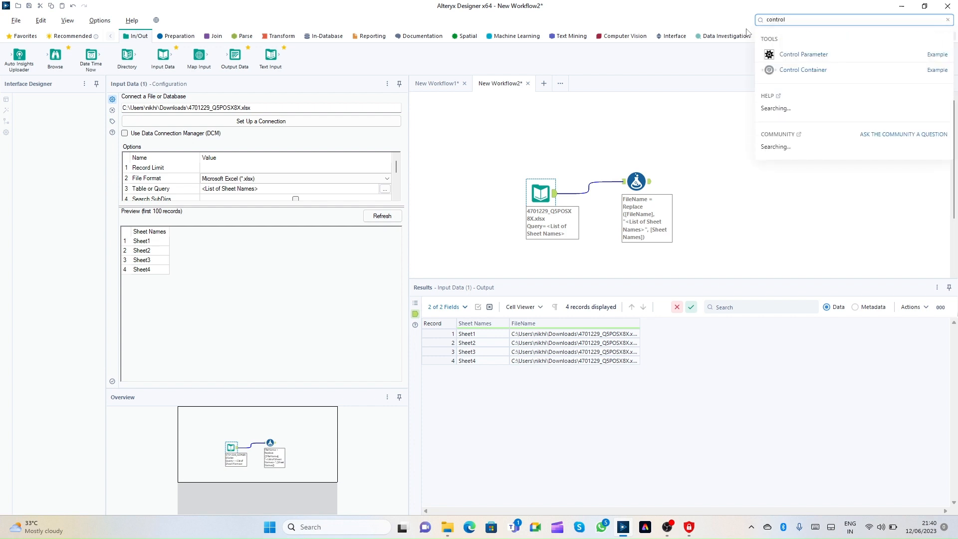
pyautogui.moveTo(803, 54); pyautogui.dragTo(540, 182)
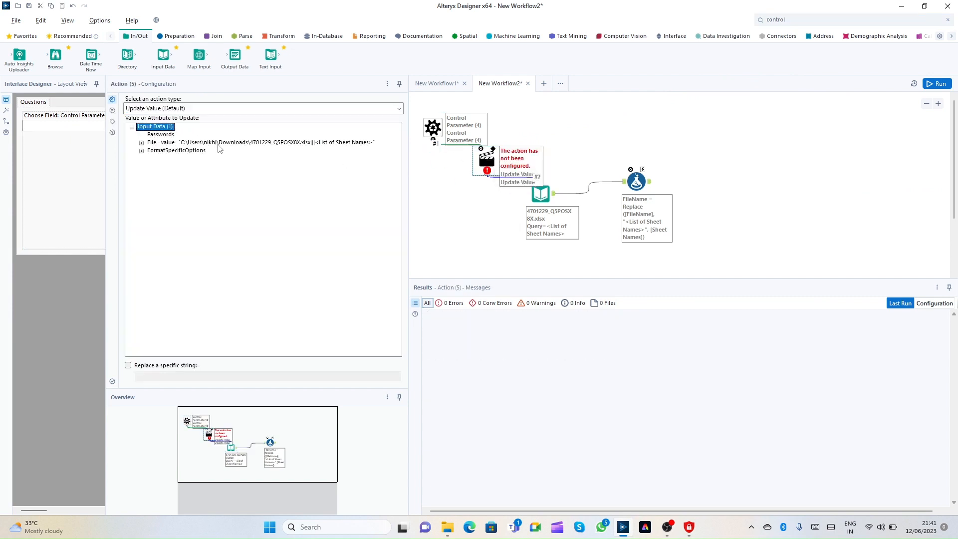
# Configure the Action tool to update the Input Data tool's File value, the workbook path with <List of Sheet Names>
pyautogui.click(248, 143)
pyautogui.click(142, 143)
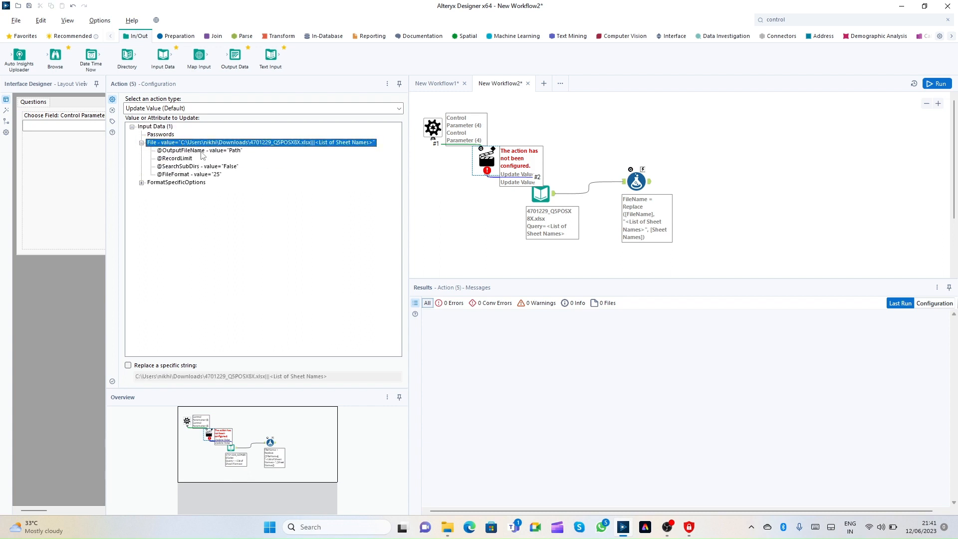
pyautogui.click(723, 170)
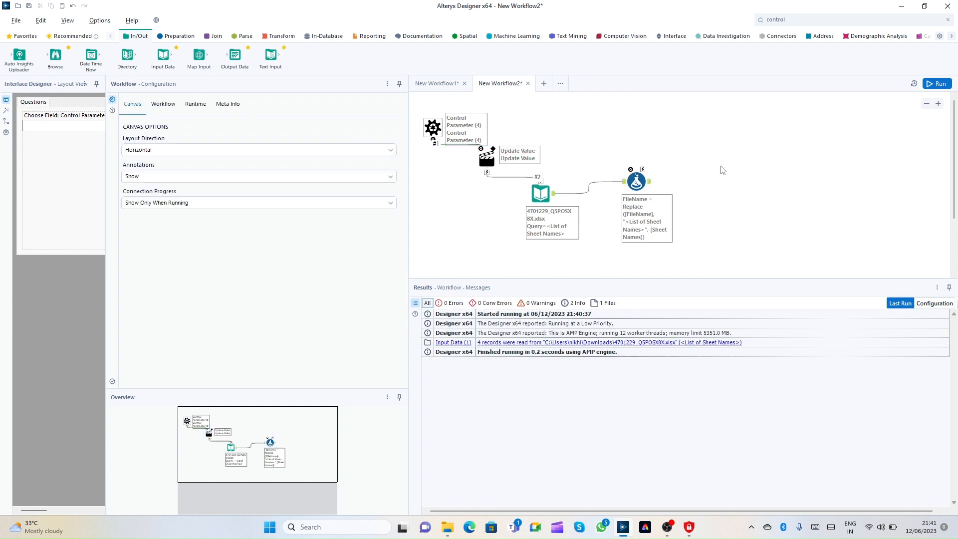
# Label the Control Parameter SheetNames
pyautogui.click(502, 152)
pyautogui.click(431, 127)
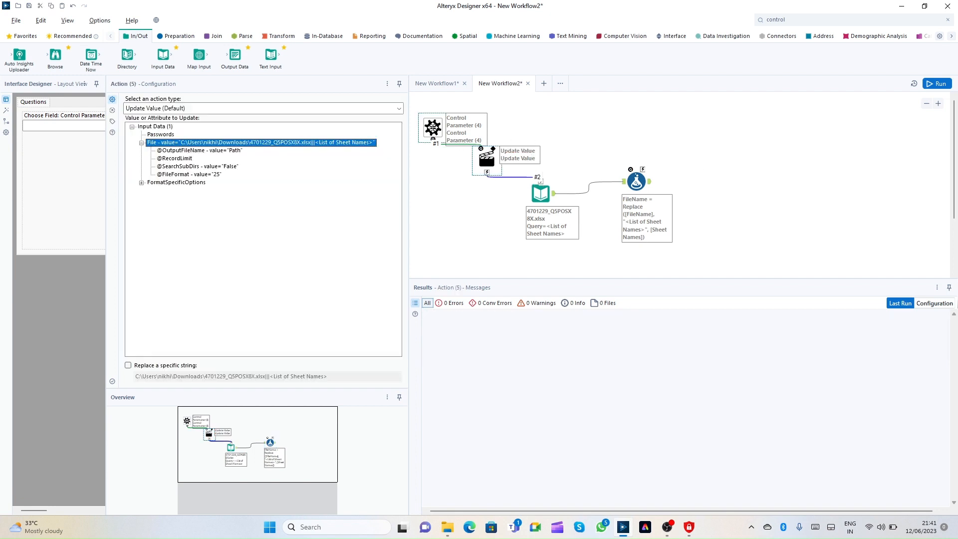
pyautogui.click(240, 111)
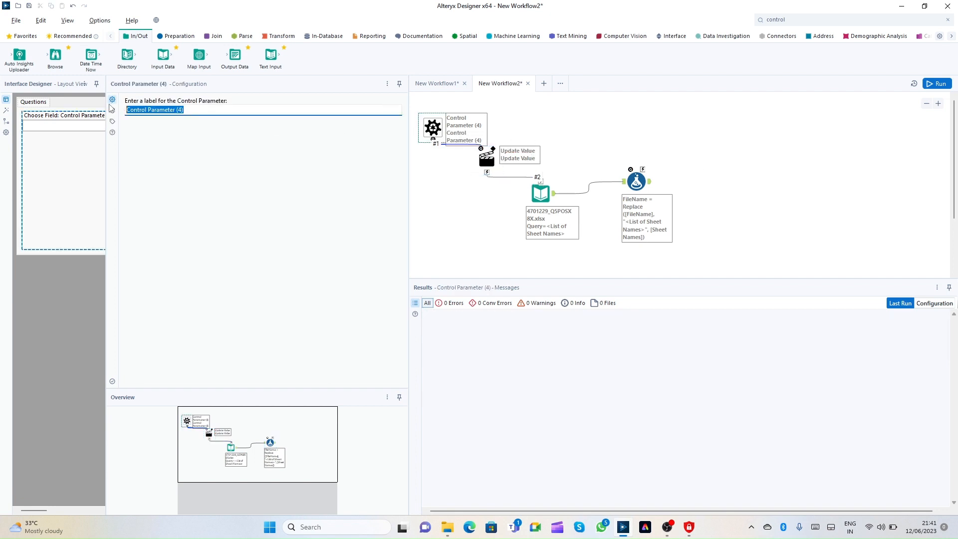
pyautogui.write('SheetNames')
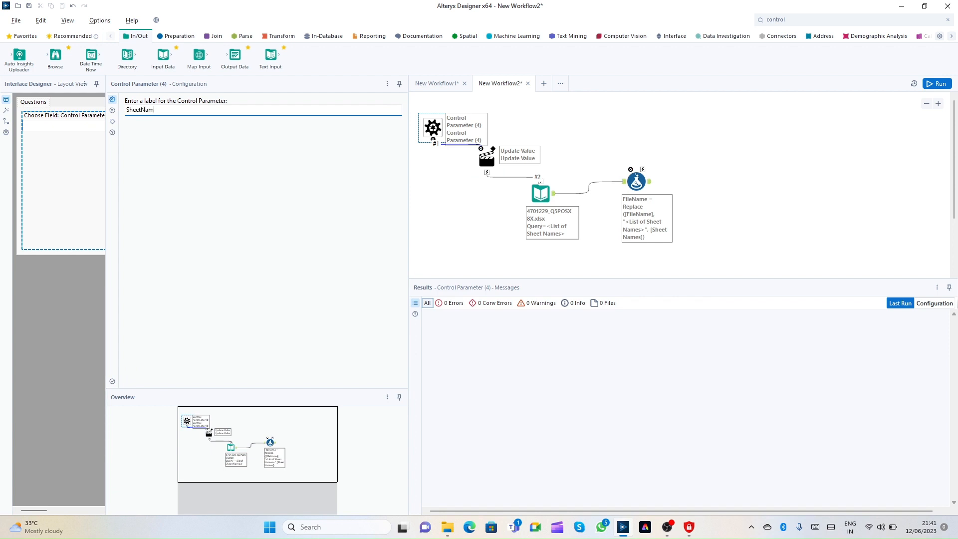
pyautogui.click(720, 142)
# Set the Control Parameter's label to FilePath
pyautogui.click(433, 128)
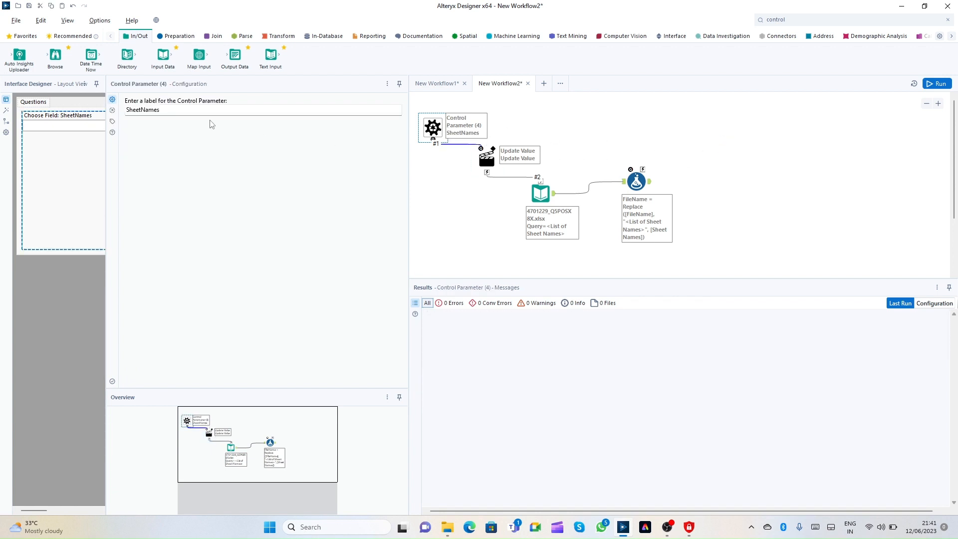
pyautogui.moveTo(201, 111); pyautogui.dragTo(67, 101)
pyautogui.write('FilePath')
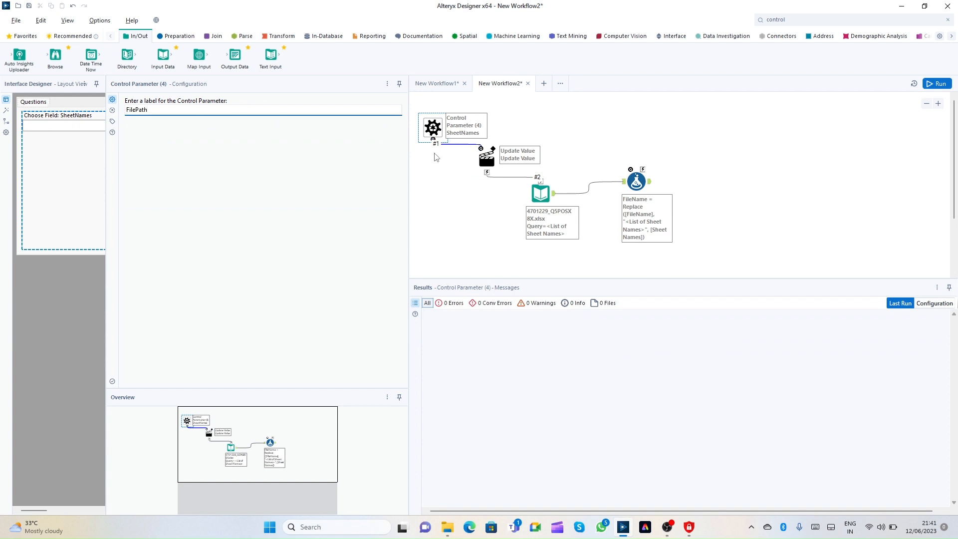
# Add a Macro Output tool after the Formula tool and set its anchor abbreviation to O
pyautogui.rightClick(637, 183)
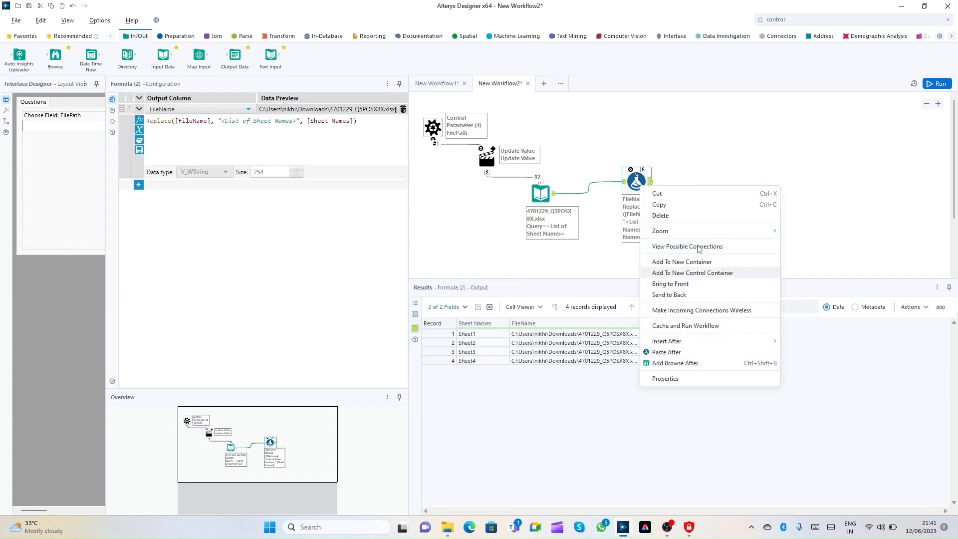
pyautogui.click(808, 19)
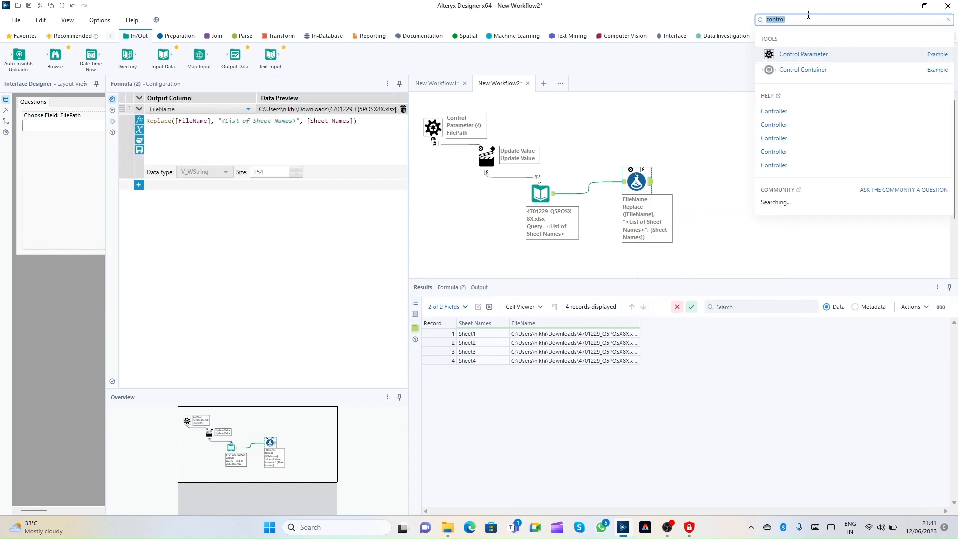
pyautogui.write('macro')
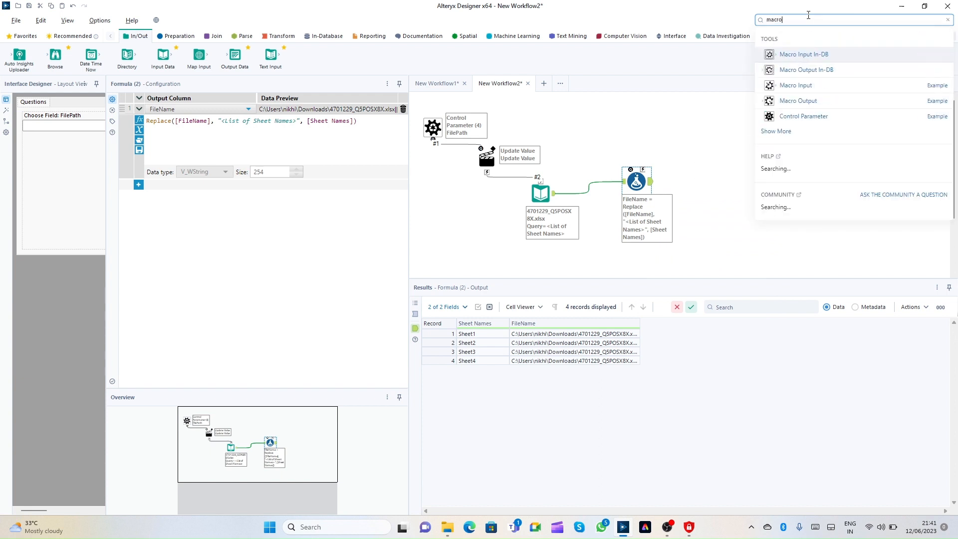
pyautogui.moveTo(804, 100); pyautogui.dragTo(713, 187)
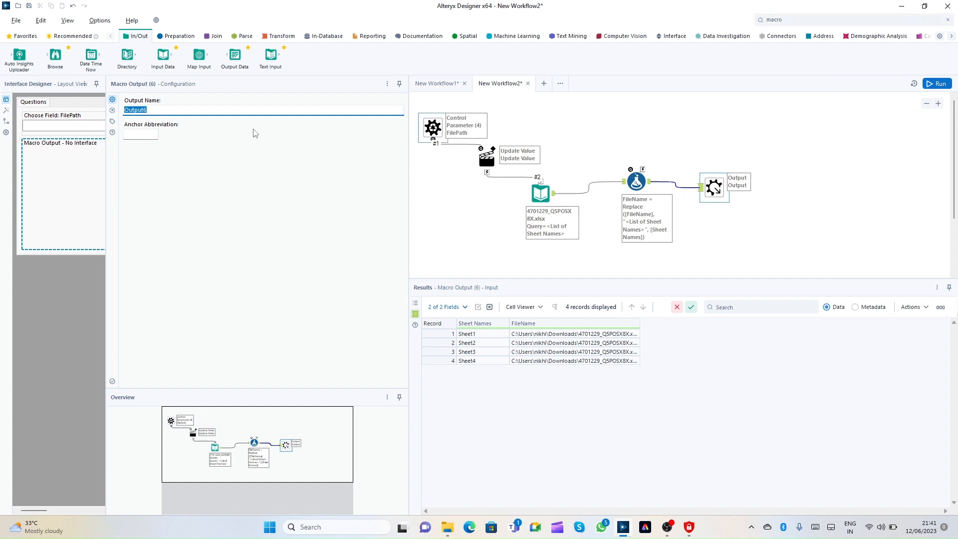
pyautogui.click(132, 135)
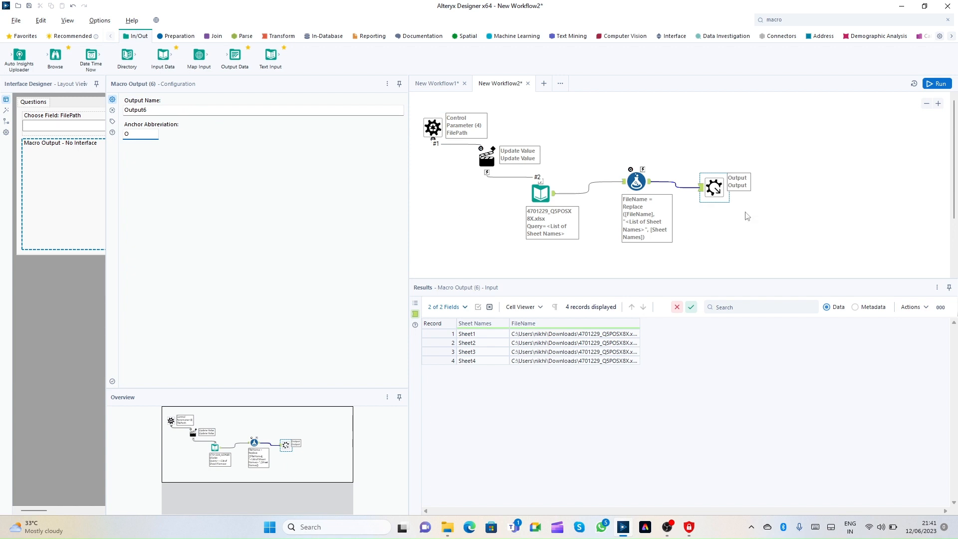
pyautogui.click(866, 154)
# Run the workflow and examine the full FileName paths reaching the Macro Output tool
pyautogui.click(937, 83)
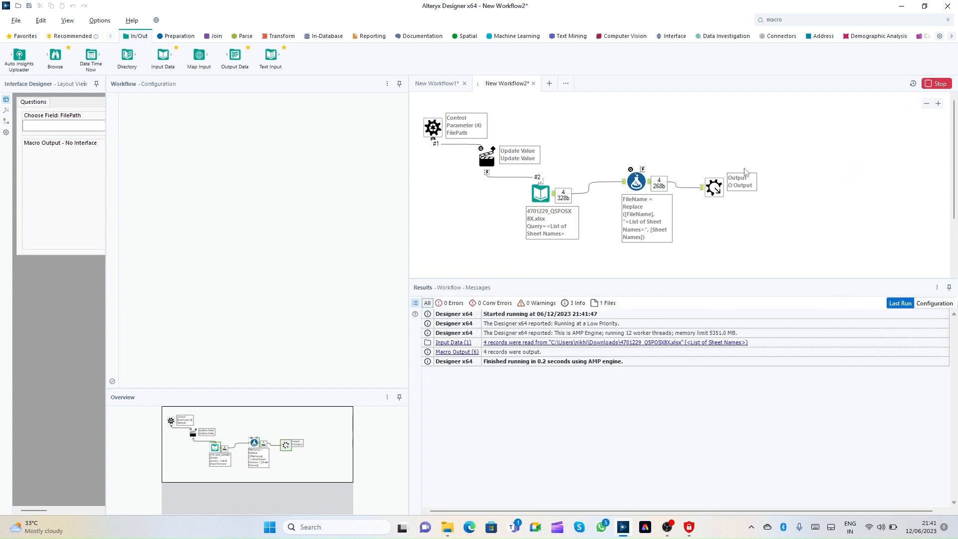
pyautogui.click(714, 187)
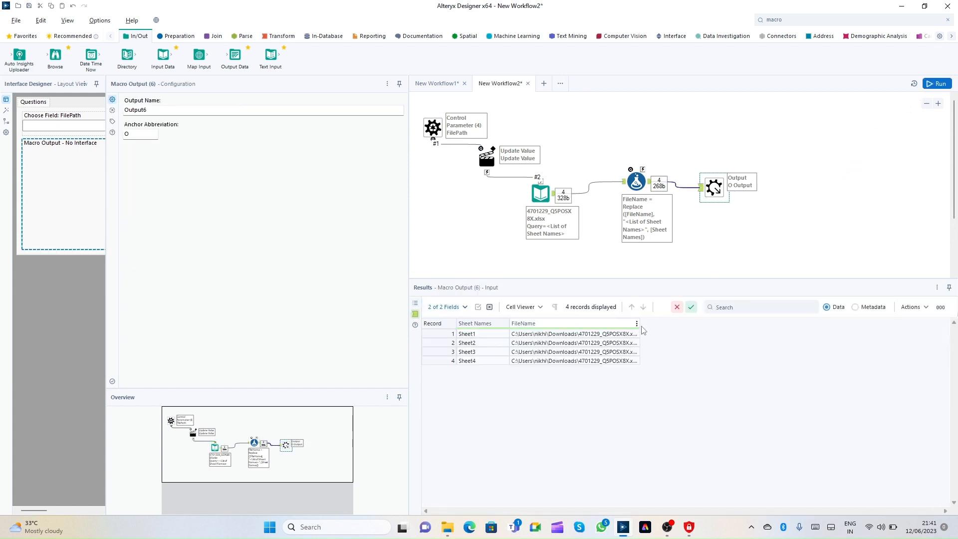
pyautogui.moveTo(640, 329); pyautogui.dragTo(809, 337)
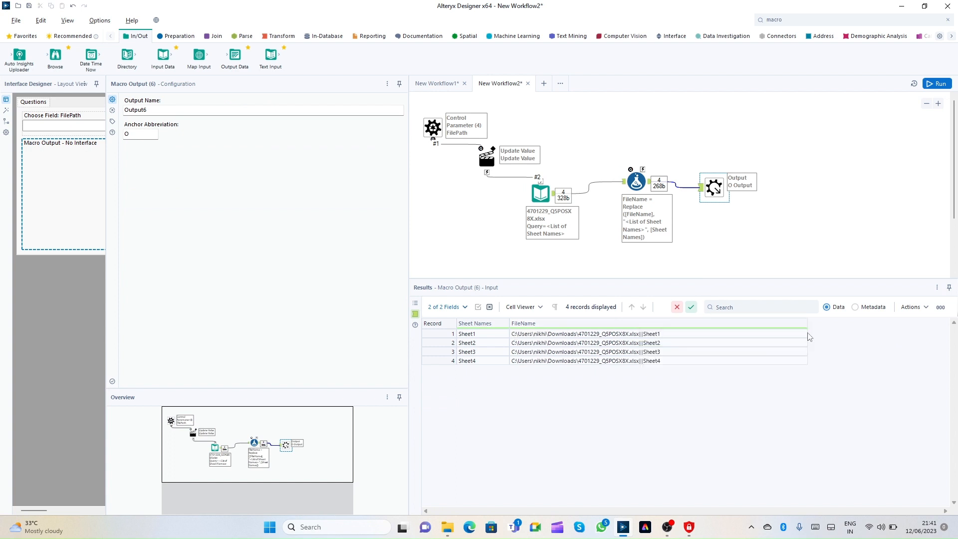
pyautogui.moveTo(665, 333); pyautogui.dragTo(664, 360)
pyautogui.click(663, 360)
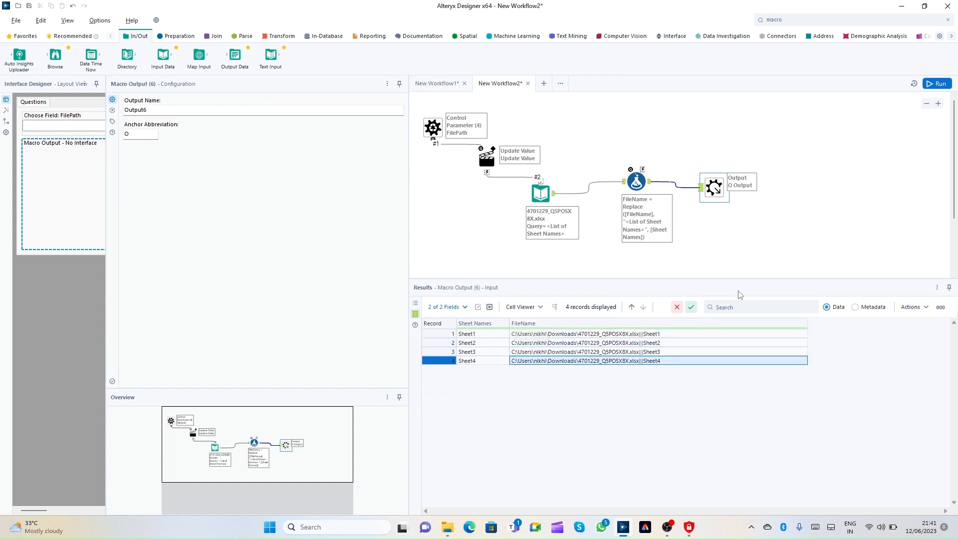
# Start saving the workflow as a macro and create a MACRO folder inside Documents\Alteryx as its location
pyautogui.click(17, 25)
pyautogui.moveTo(40, 116)
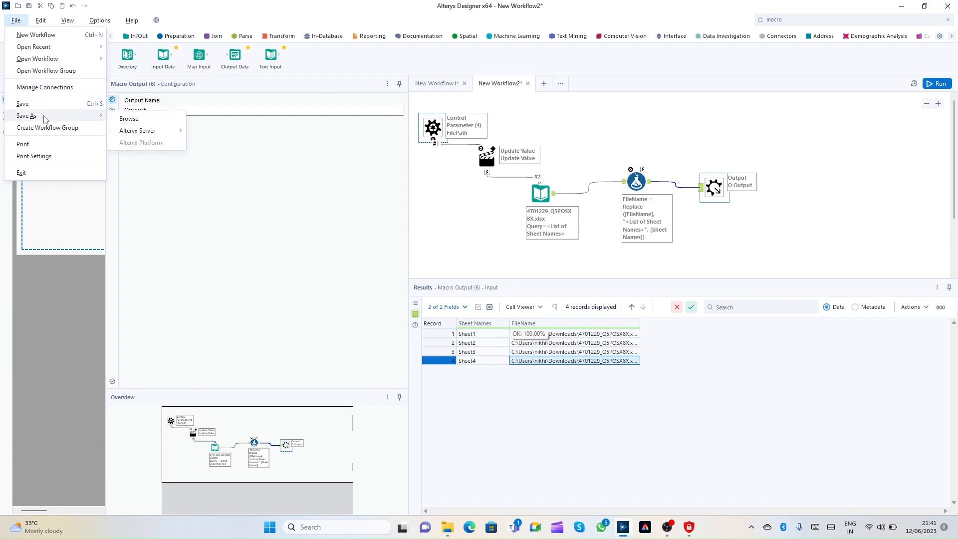
pyautogui.click(148, 120)
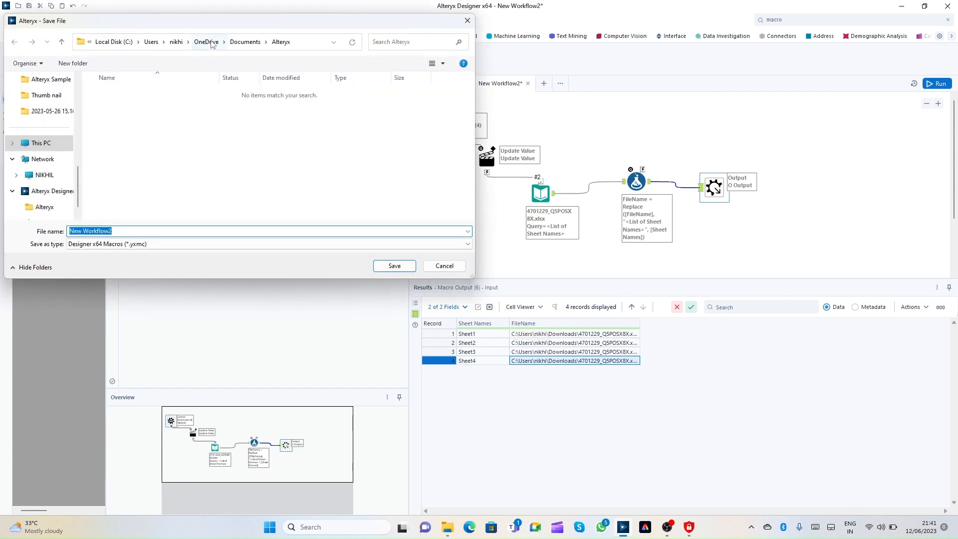
pyautogui.rightClick(178, 132)
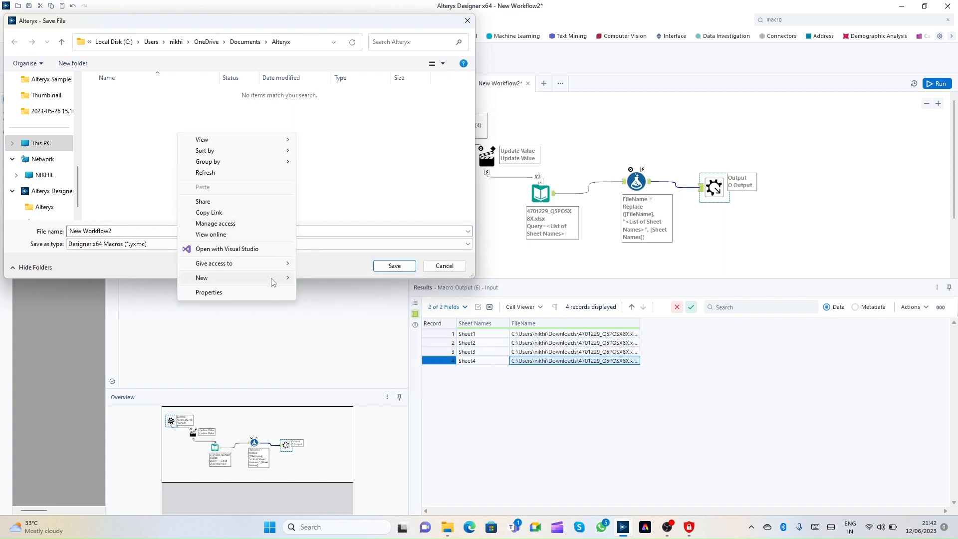
pyautogui.moveTo(273, 283)
pyautogui.click(305, 283)
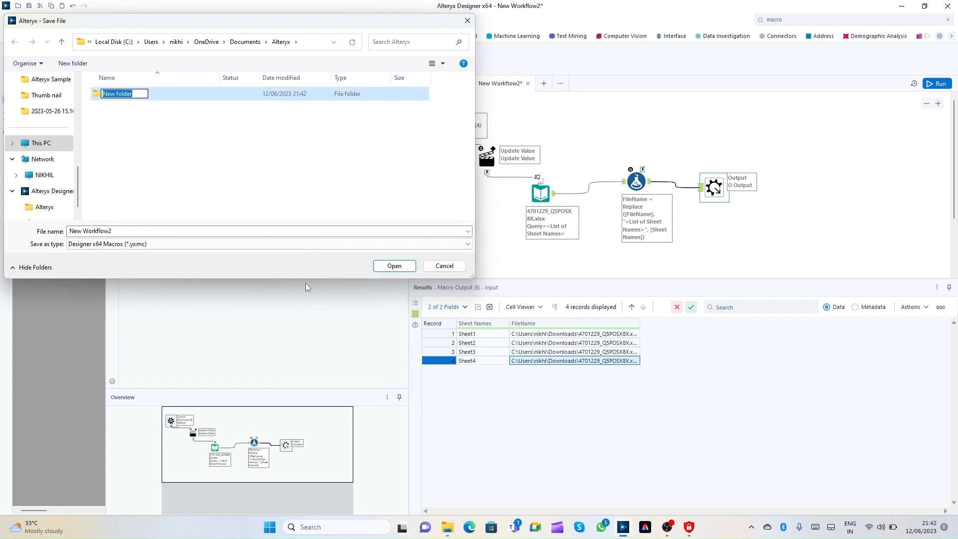
pyautogui.write('MACRO')
pyautogui.press('Return')
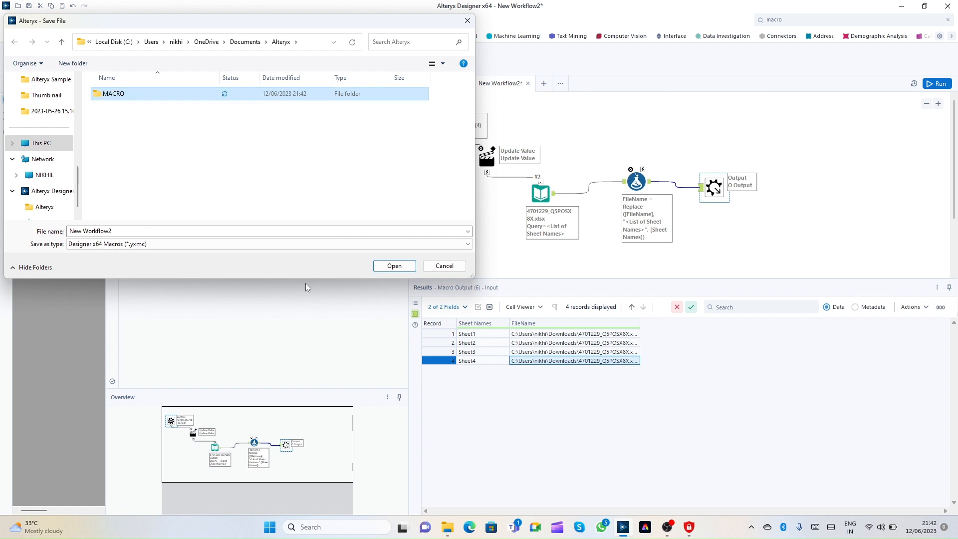
pyautogui.press('Return')
# Save the macro as BatchSheetnames.yxmc in the MACRO folder
pyautogui.click(111, 232)
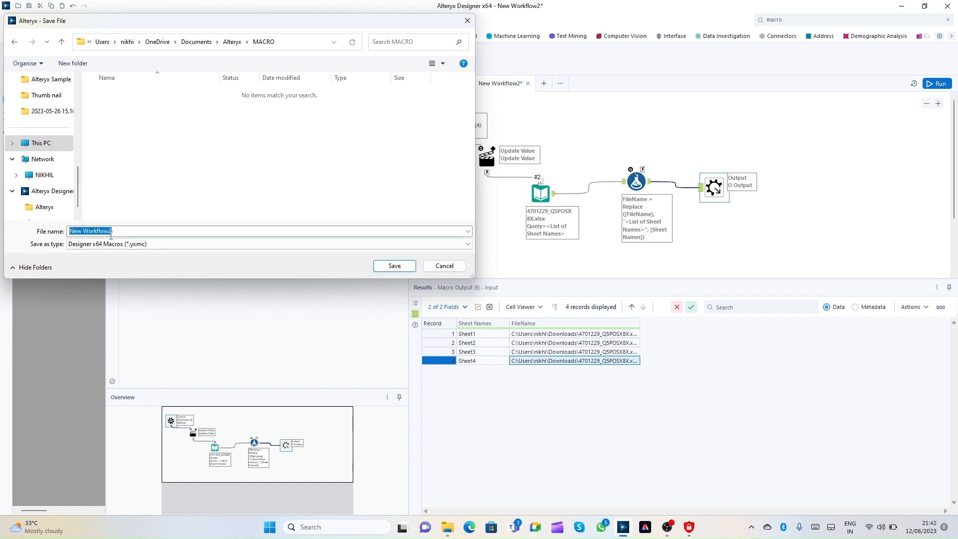
pyautogui.write('bATCH SH')
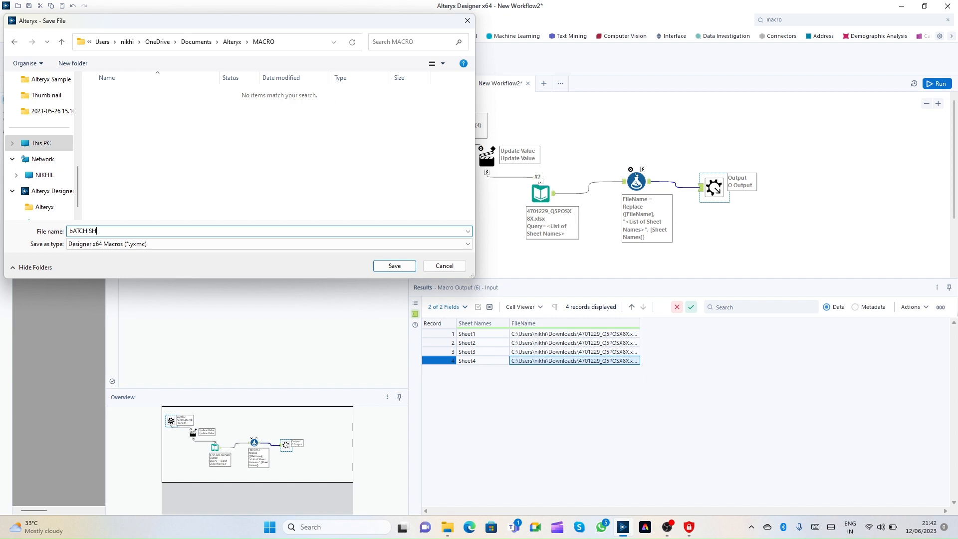
pyautogui.hotkey('ctrl', 'a')
pyautogui.press('BackSpace')
pyautogui.click(400, 267)
pyautogui.click(813, 229)
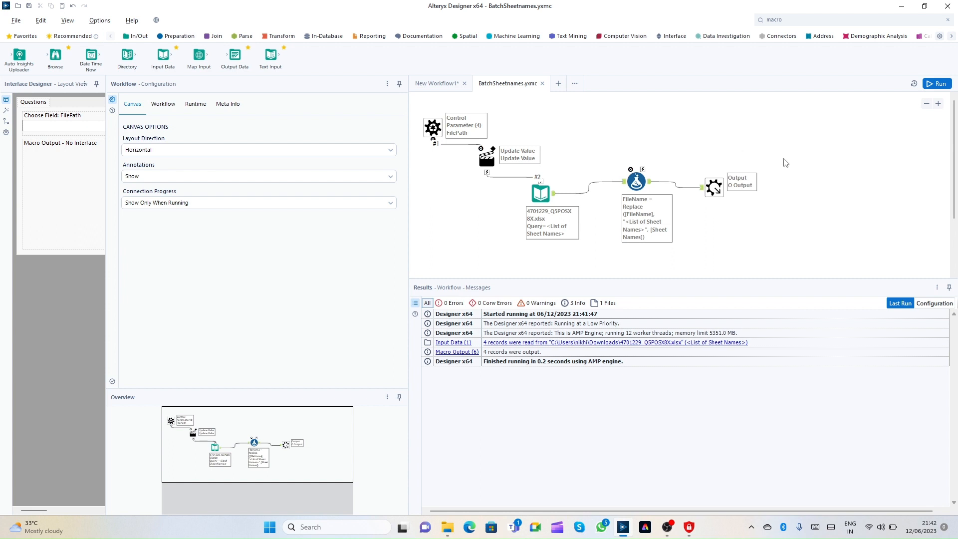
# Create a new blank workflow, add an Input Data tool and convert it to a Macro Input
pyautogui.click(558, 84)
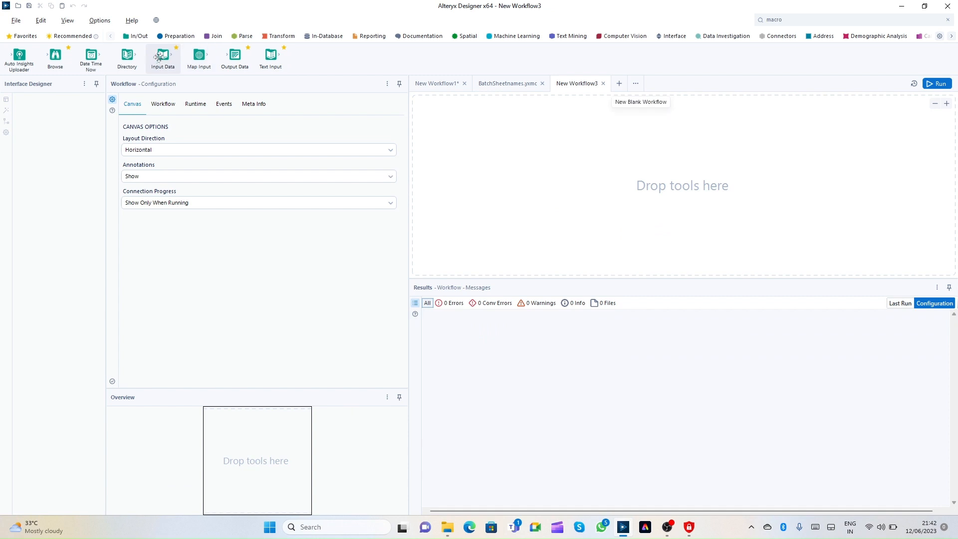
pyautogui.moveTo(162, 56); pyautogui.dragTo(511, 167)
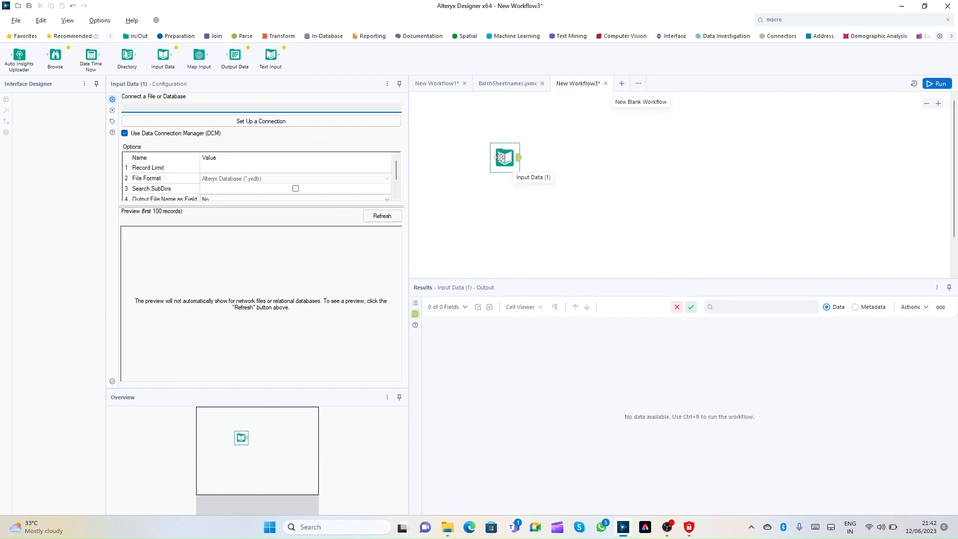
pyautogui.rightClick(500, 158)
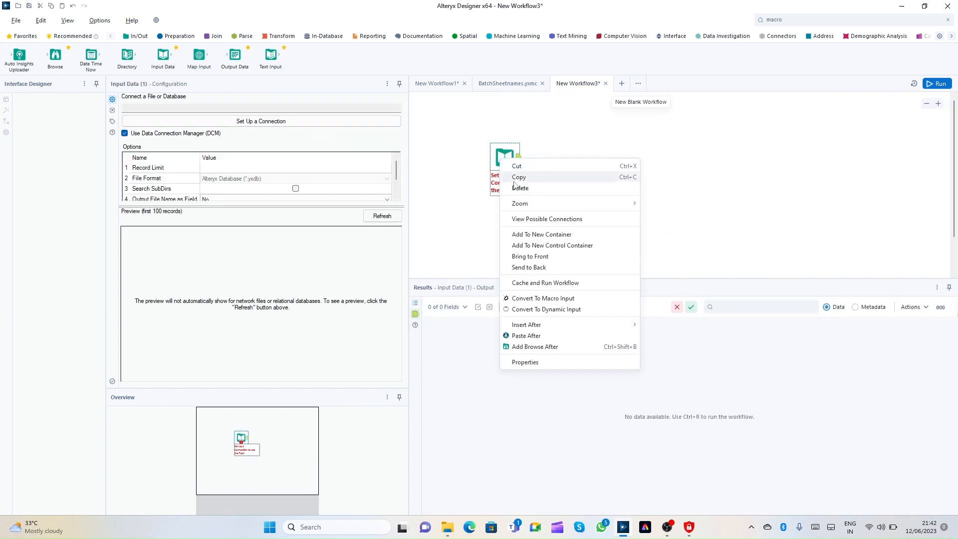
pyautogui.click(549, 299)
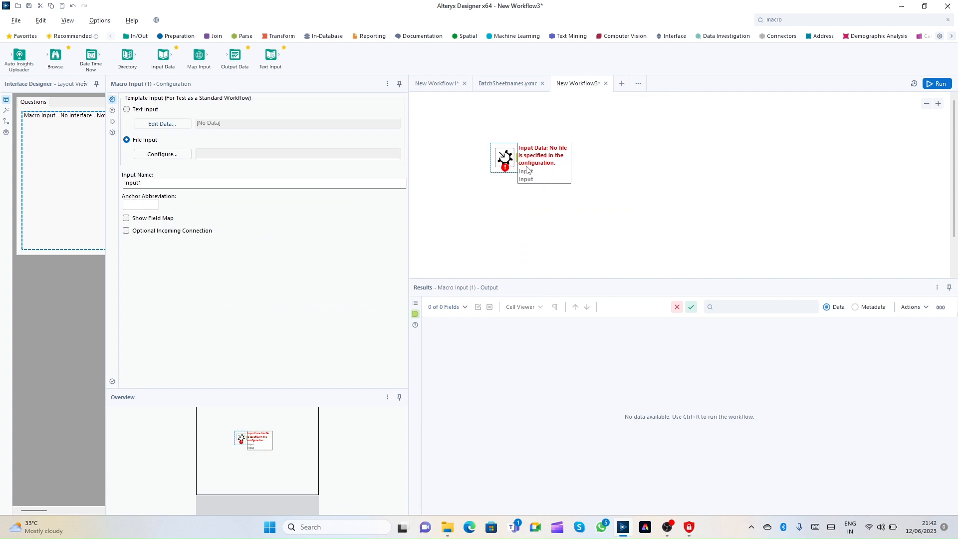
# Set the Macro Input's template file to 4701229_Q5POSX8X.xlsx from Downloads, reading Sheet1
pyautogui.click(159, 154)
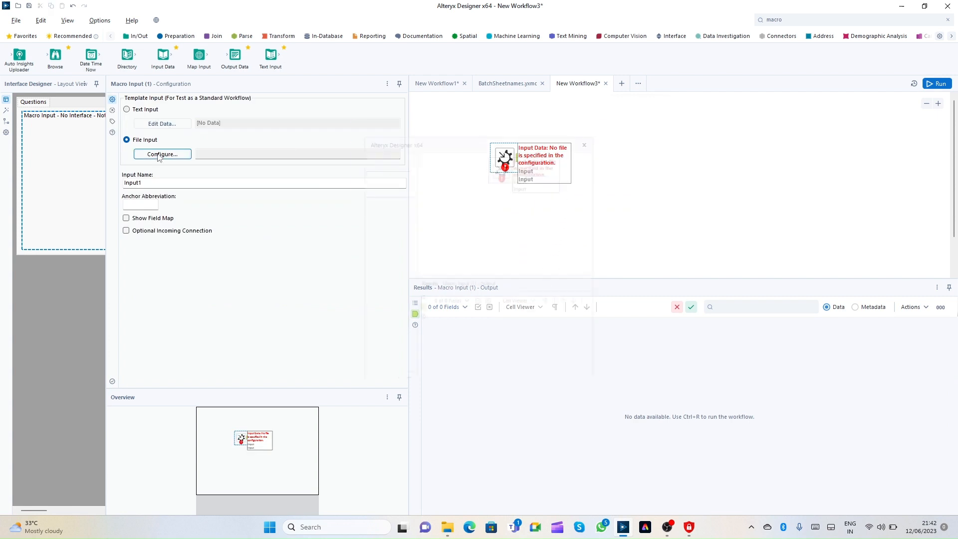
pyautogui.click(468, 169)
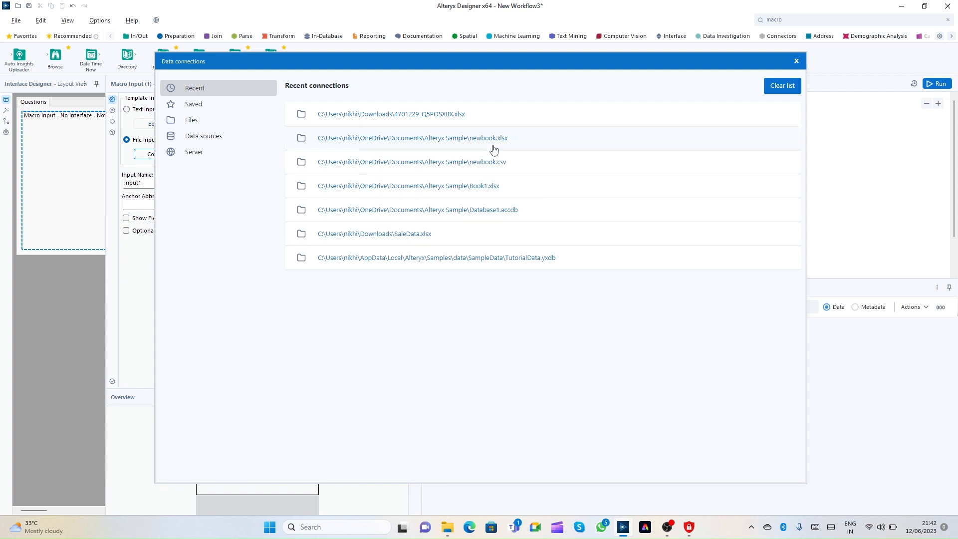
pyautogui.click(452, 119)
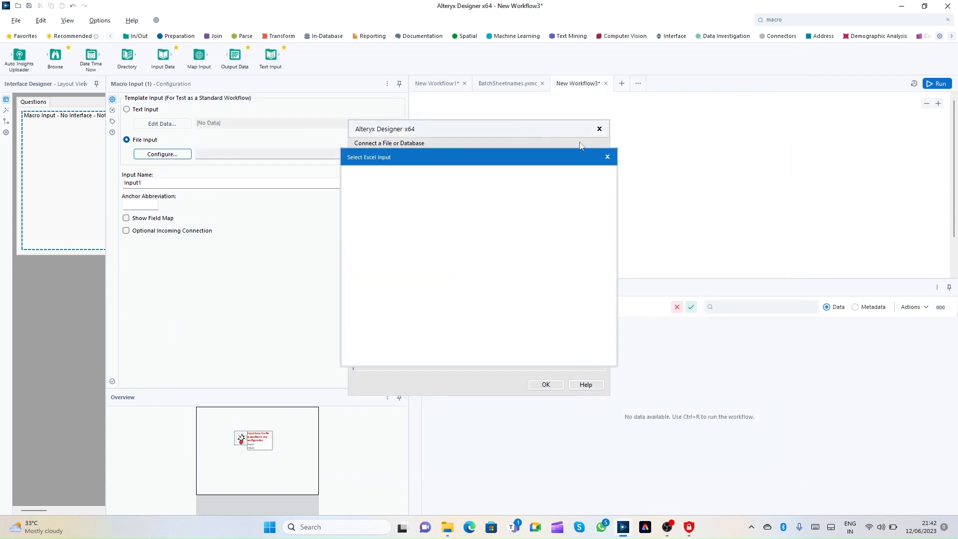
pyautogui.click(591, 355)
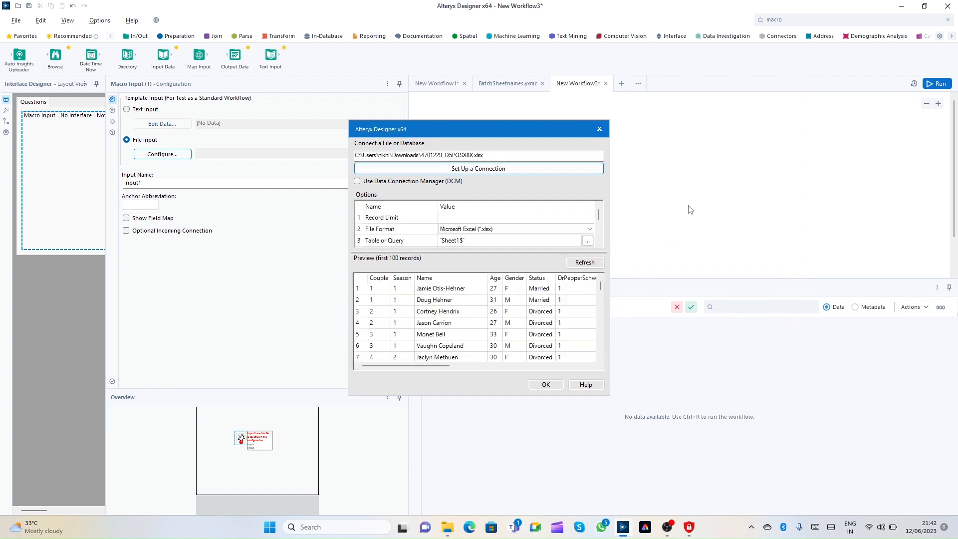
pyautogui.click(546, 384)
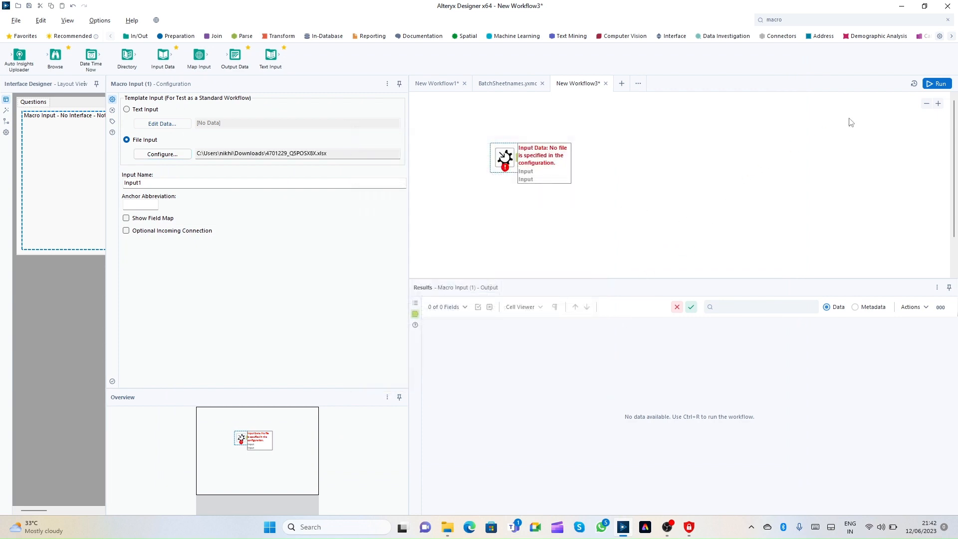
# Run the workflow and view the records coming out of the Macro Input tool
pyautogui.click(938, 83)
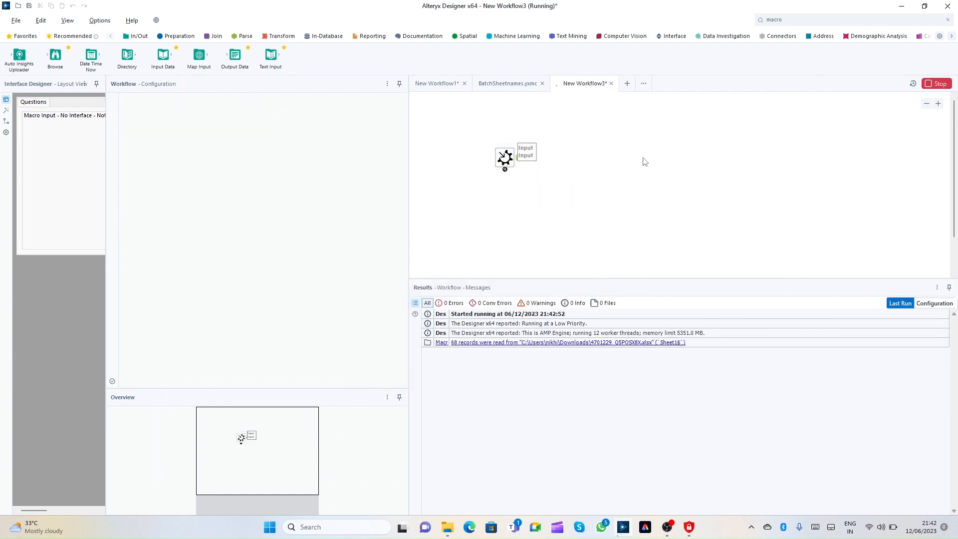
pyautogui.click(510, 160)
pyautogui.rightClick(510, 159)
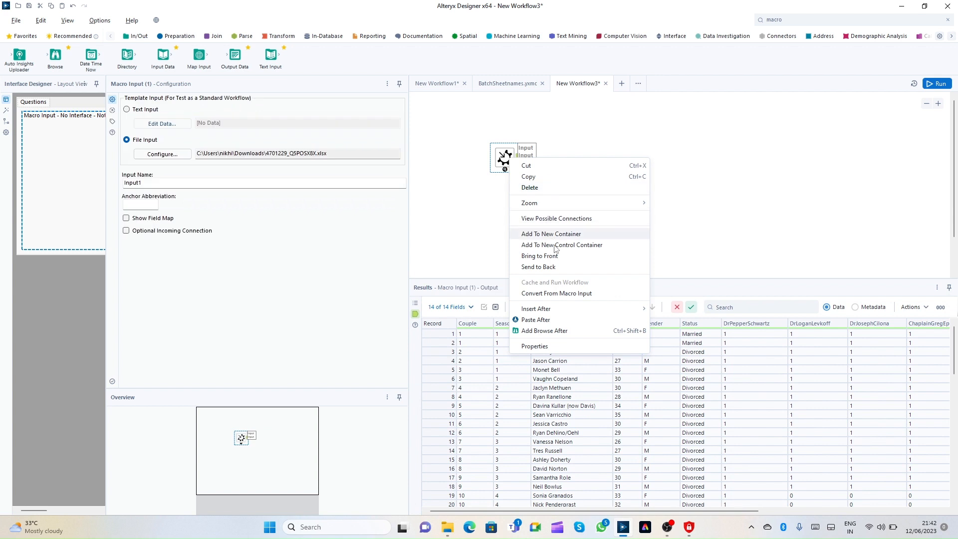
pyautogui.click(597, 145)
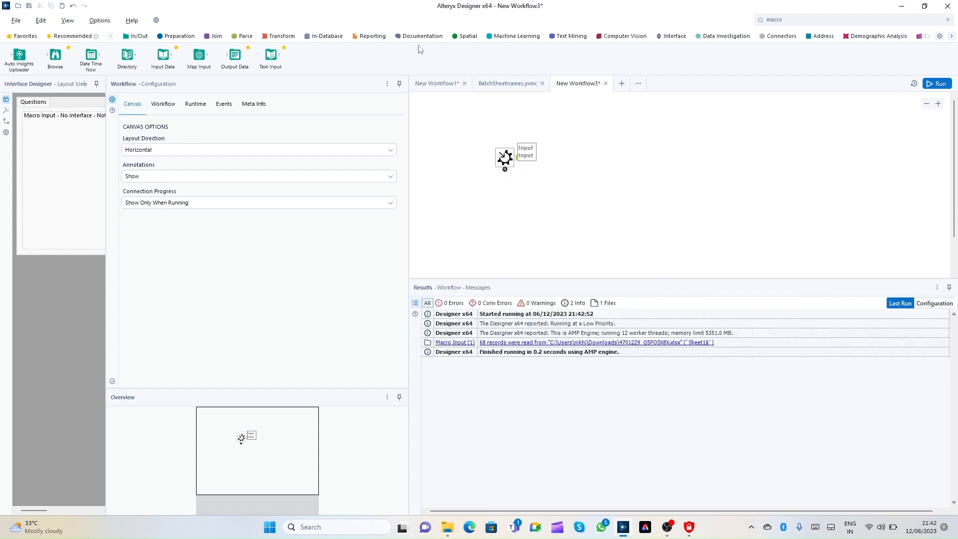
# Add a Select tool connected after the Macro Input
pyautogui.click(795, 19)
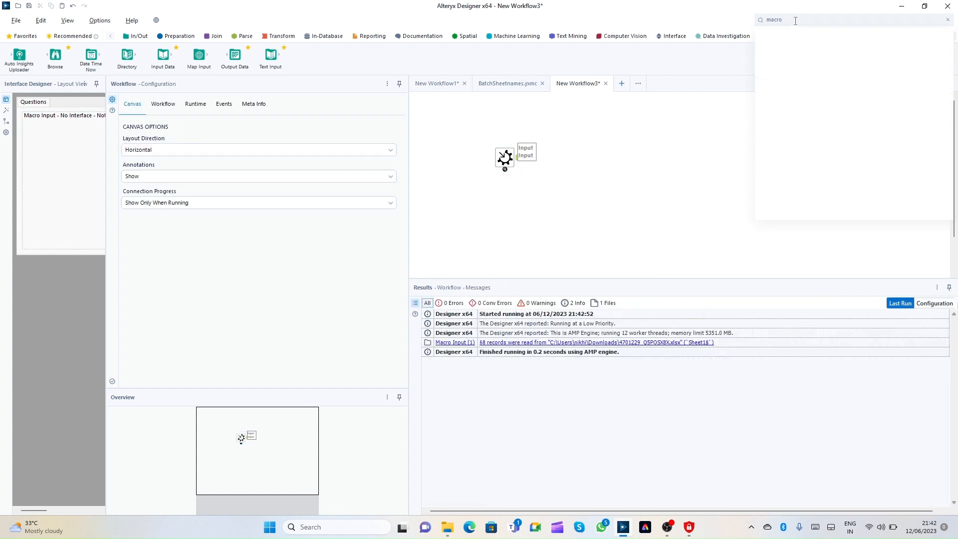
pyautogui.click(581, 122)
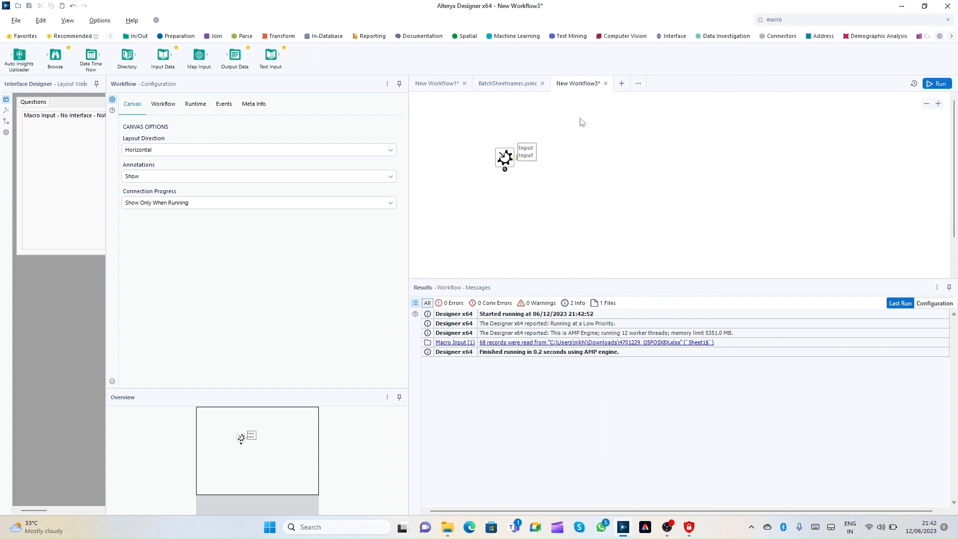
pyautogui.click(177, 36)
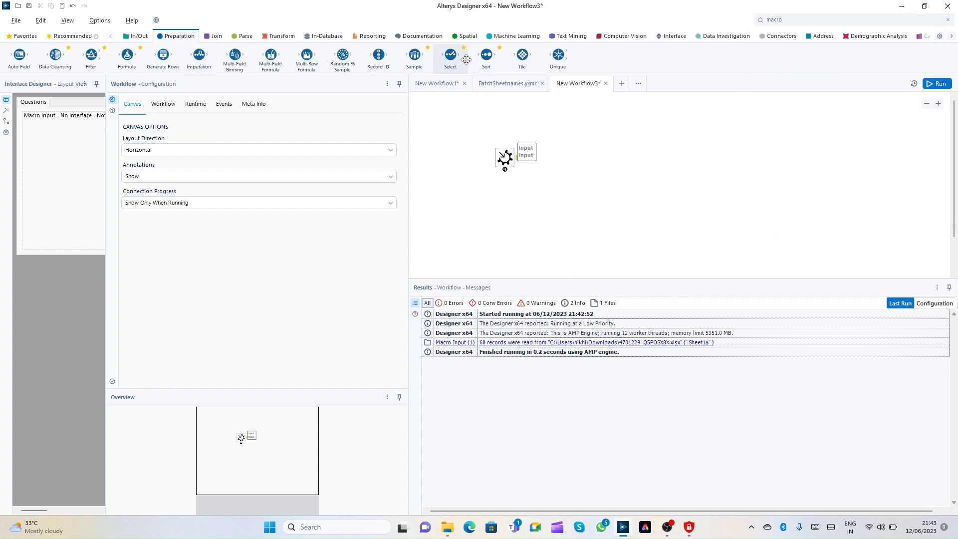
pyautogui.moveTo(451, 55); pyautogui.dragTo(570, 165)
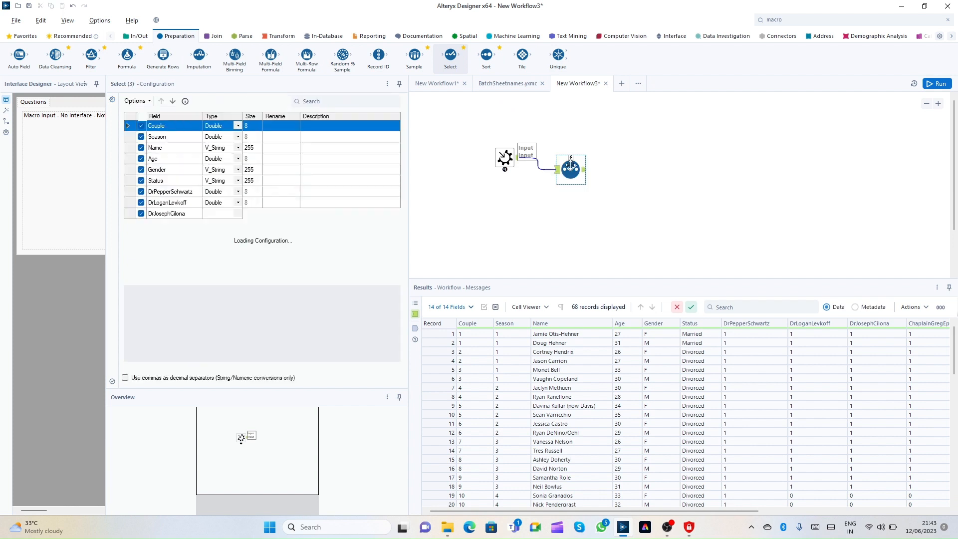
pyautogui.rightClick(583, 158)
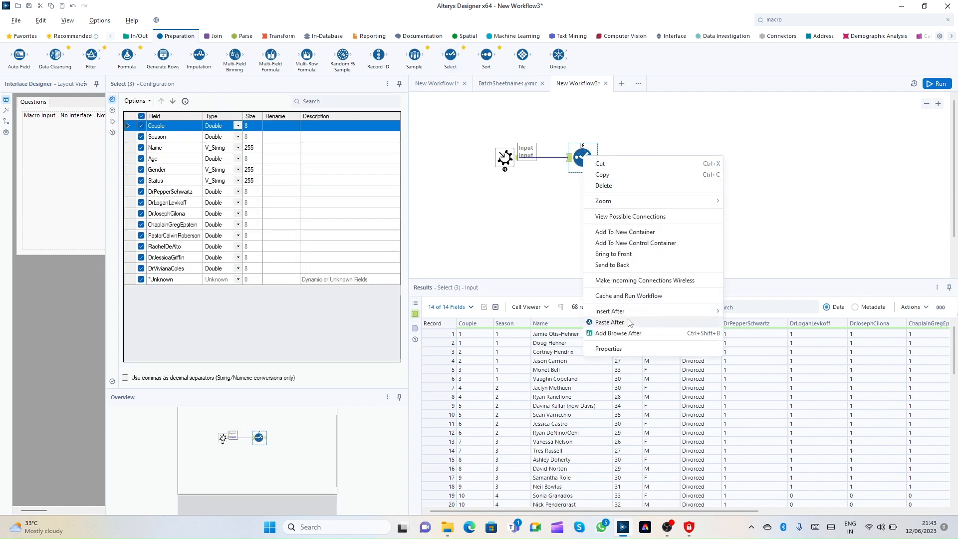
pyautogui.moveTo(643, 313)
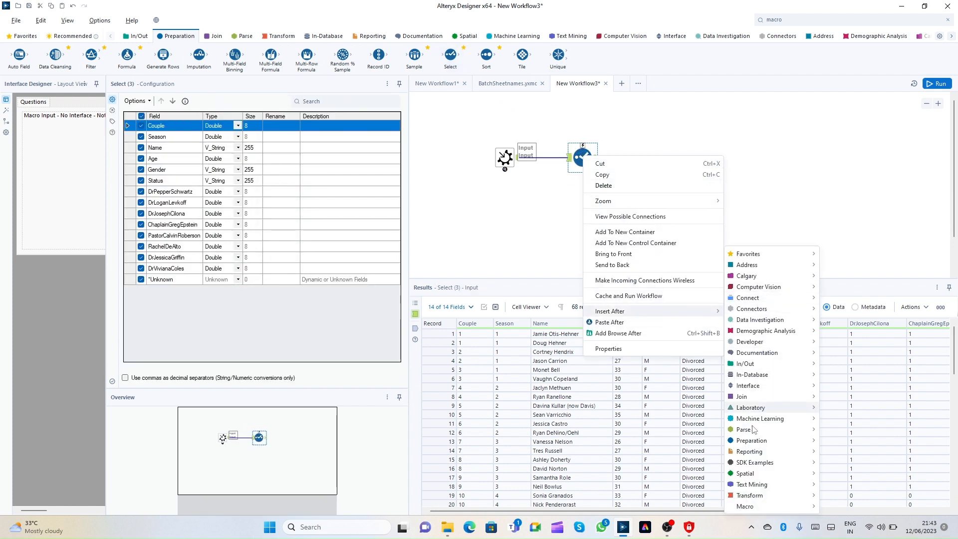
pyautogui.moveTo(757, 506)
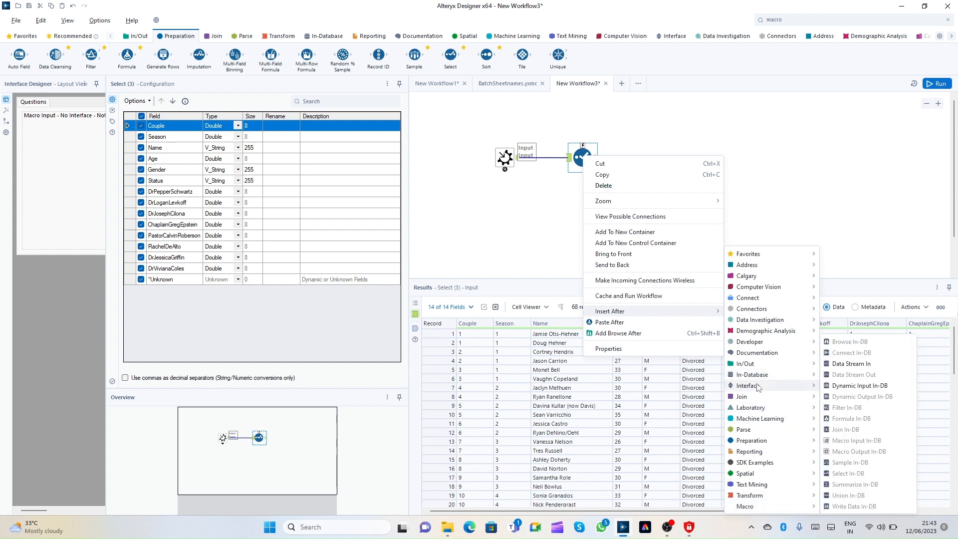
pyautogui.moveTo(757, 387)
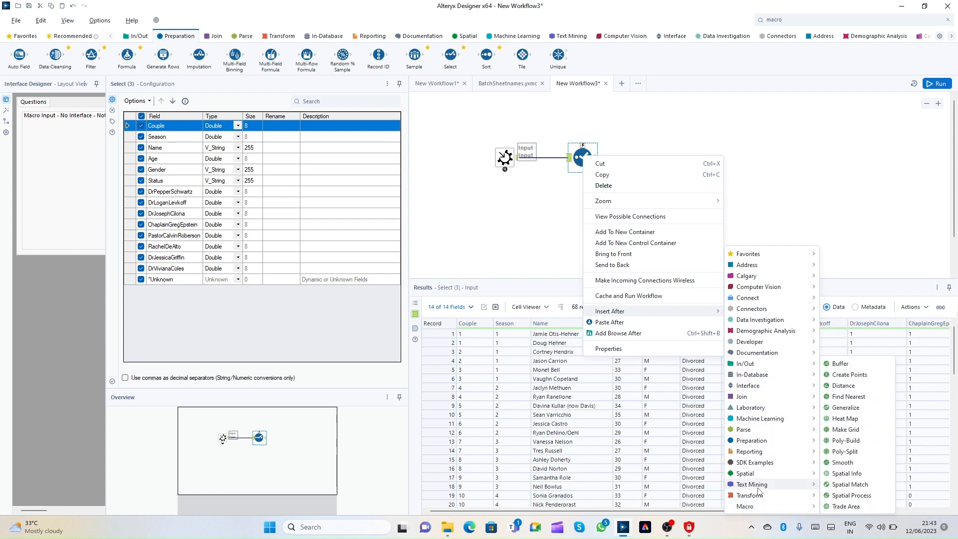
pyautogui.moveTo(761, 345)
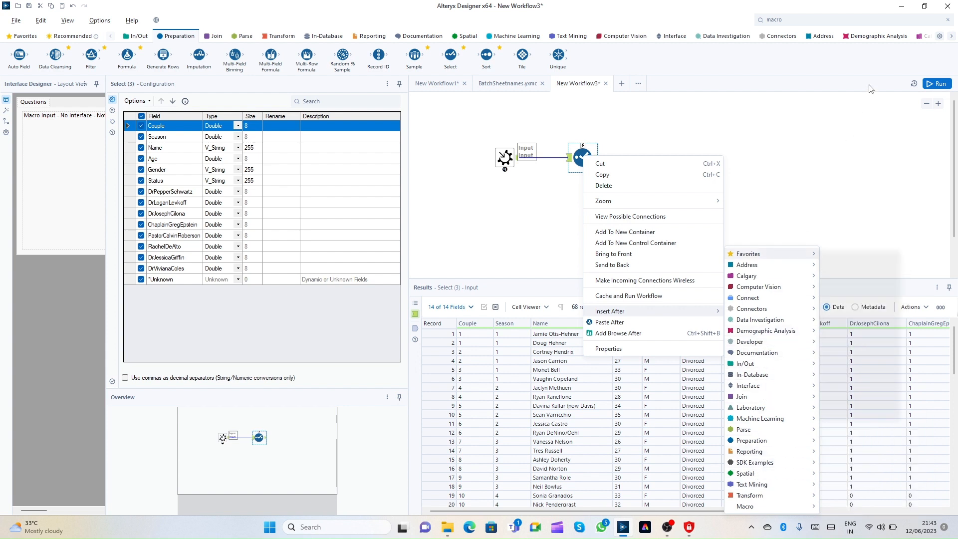
# Add a Macro Output tool after the Select tool and set its anchor abbreviation to O
pyautogui.click(805, 20)
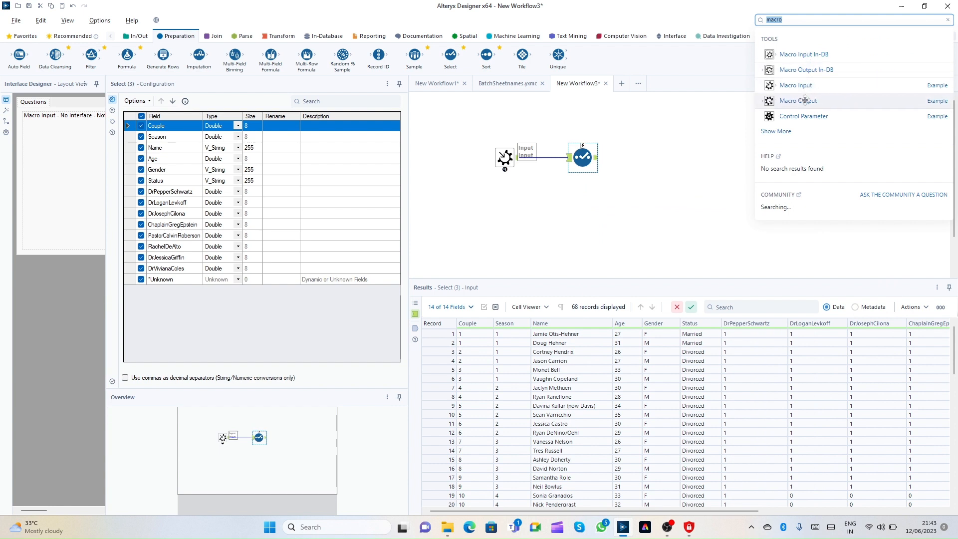
pyautogui.moveTo(783, 100); pyautogui.dragTo(661, 158)
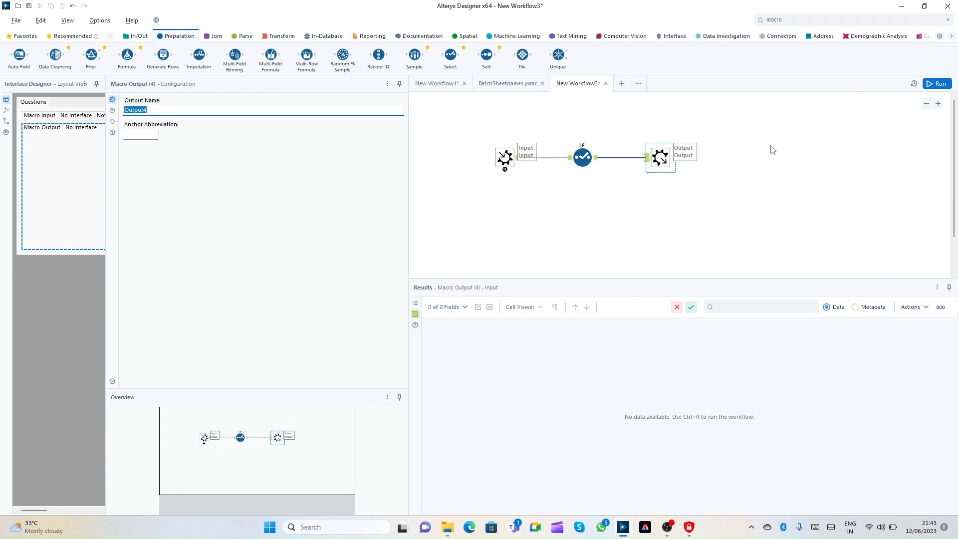
pyautogui.click(140, 135)
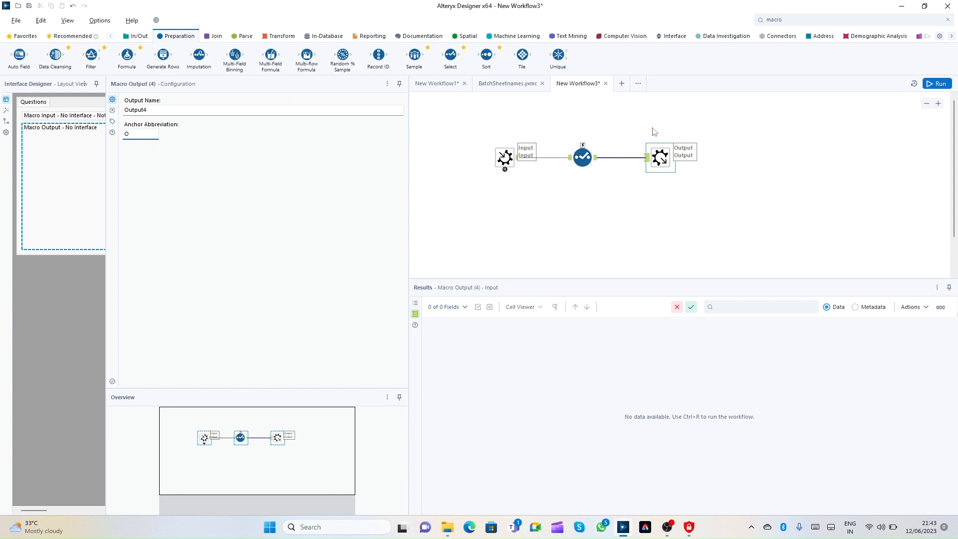
pyautogui.click(715, 131)
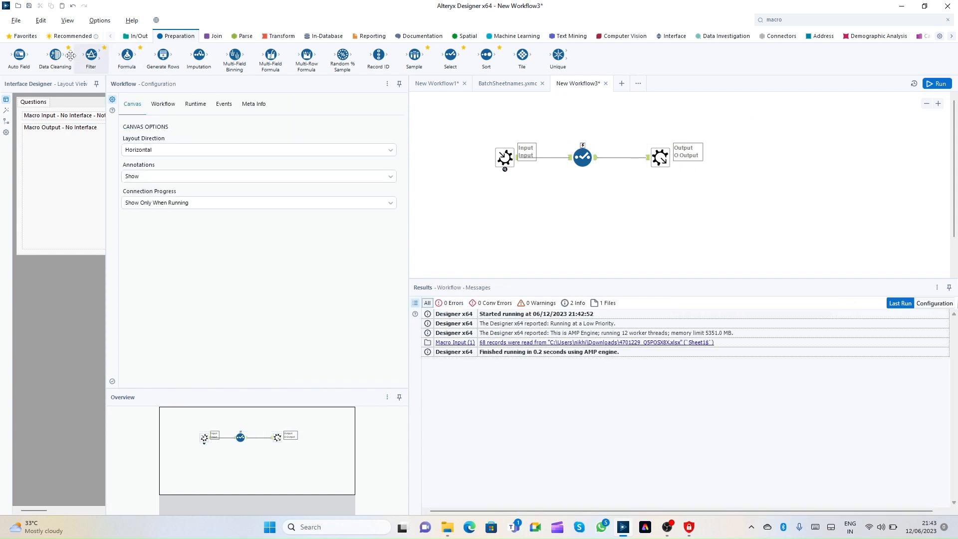
# Save the new macro in the MACRO folder under the name Consolidate
pyautogui.click(16, 21)
pyautogui.moveTo(55, 117)
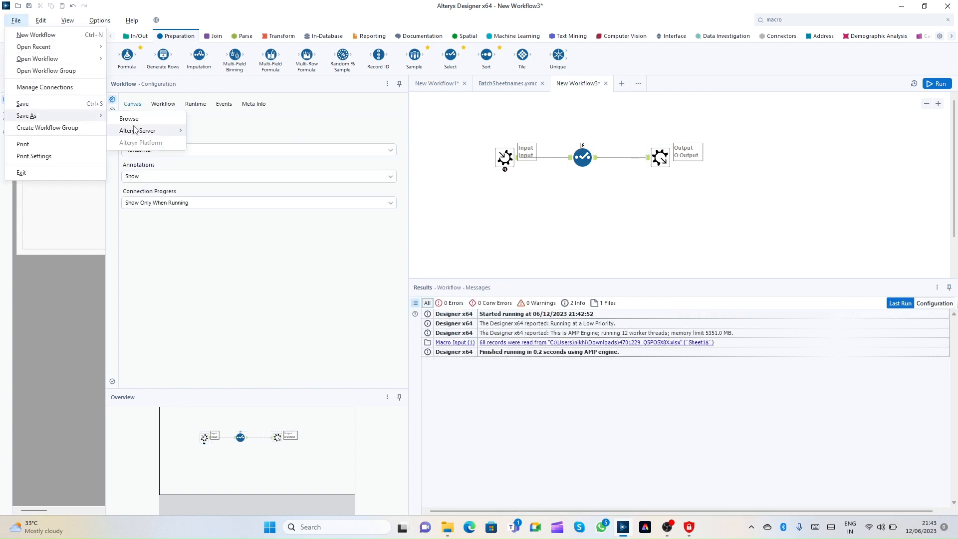
pyautogui.click(131, 119)
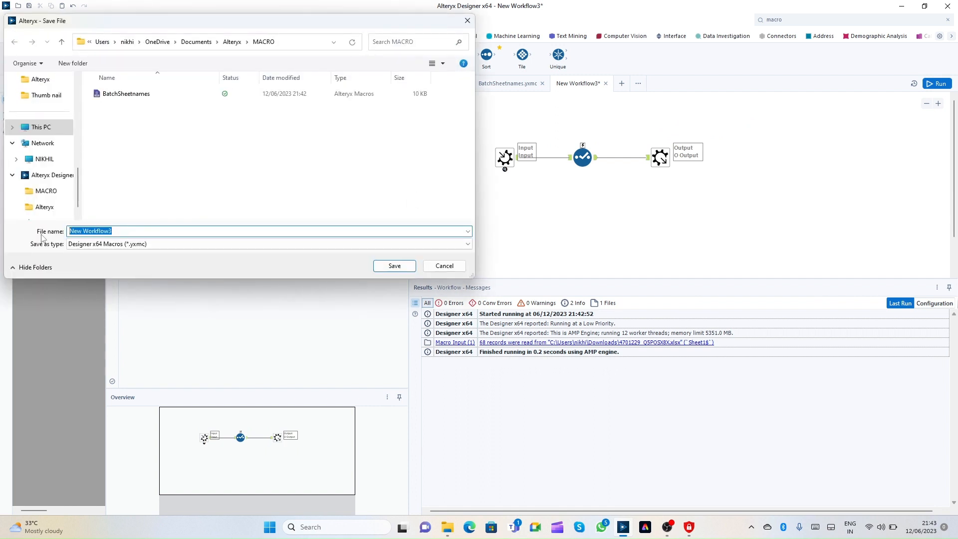
pyautogui.write('Consolidate')
pyautogui.click(394, 265)
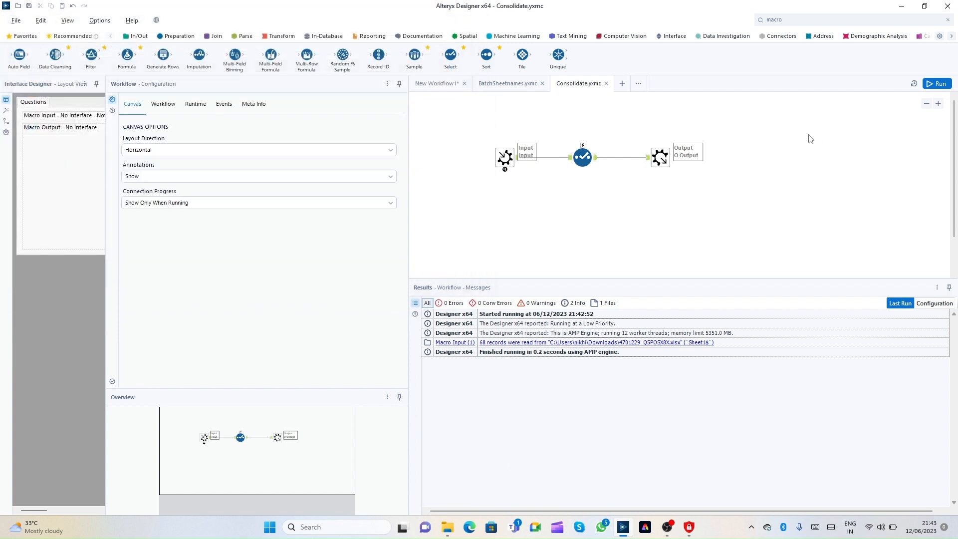
# Delete the Macro Output tool from the BatchSheetnames macro
pyautogui.click(507, 83)
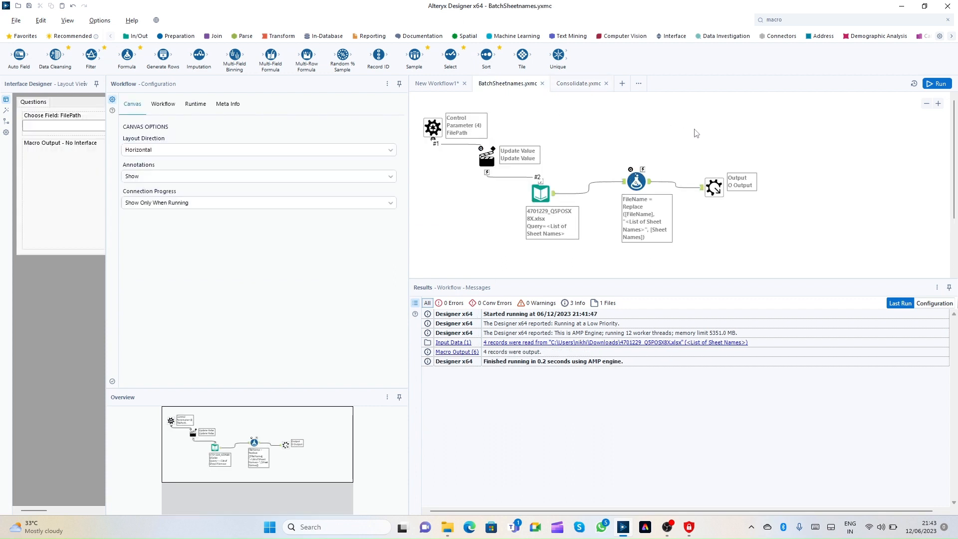
pyautogui.moveTo(713, 187); pyautogui.dragTo(731, 182)
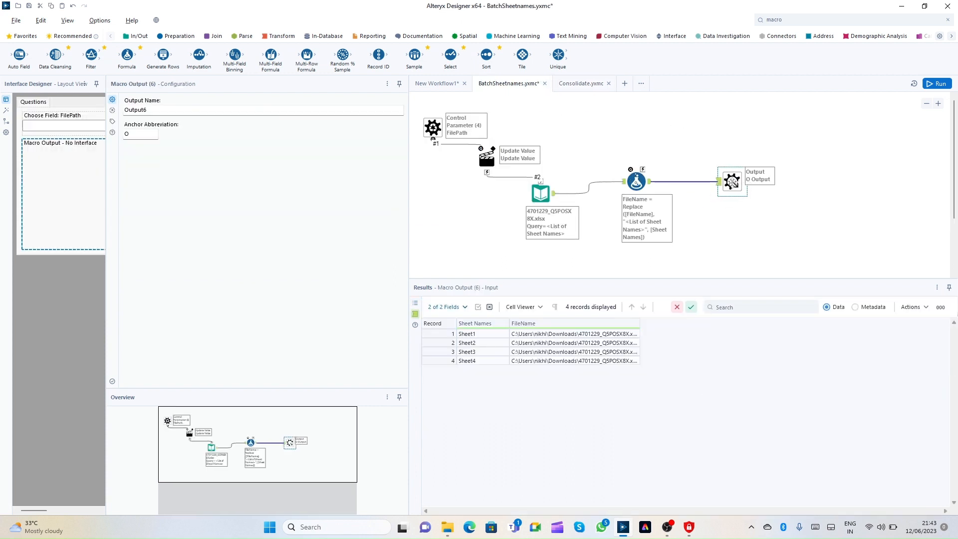
pyautogui.press('Delete')
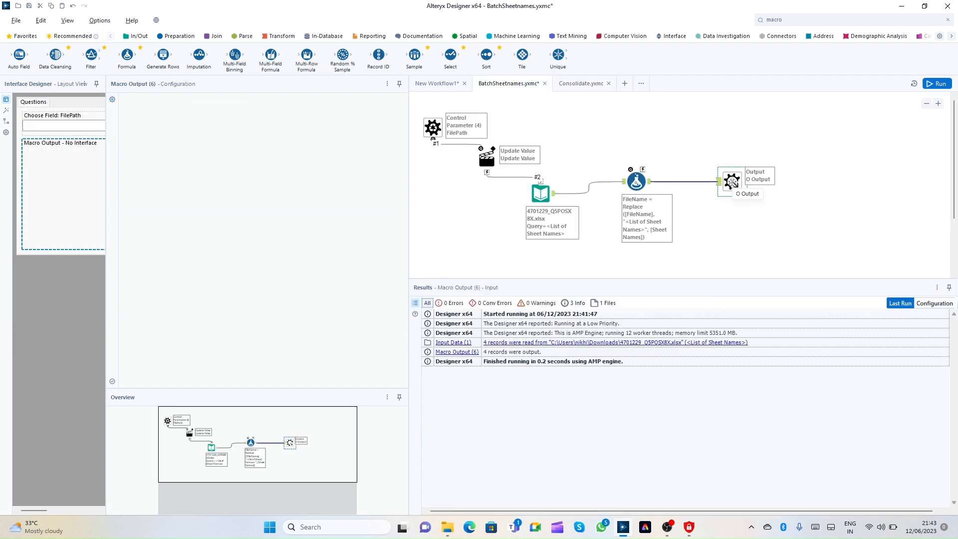
# Insert the Consolidate macro into BatchSheetnames and connect the Formula tool's output to it
pyautogui.click(592, 86)
pyautogui.click(509, 85)
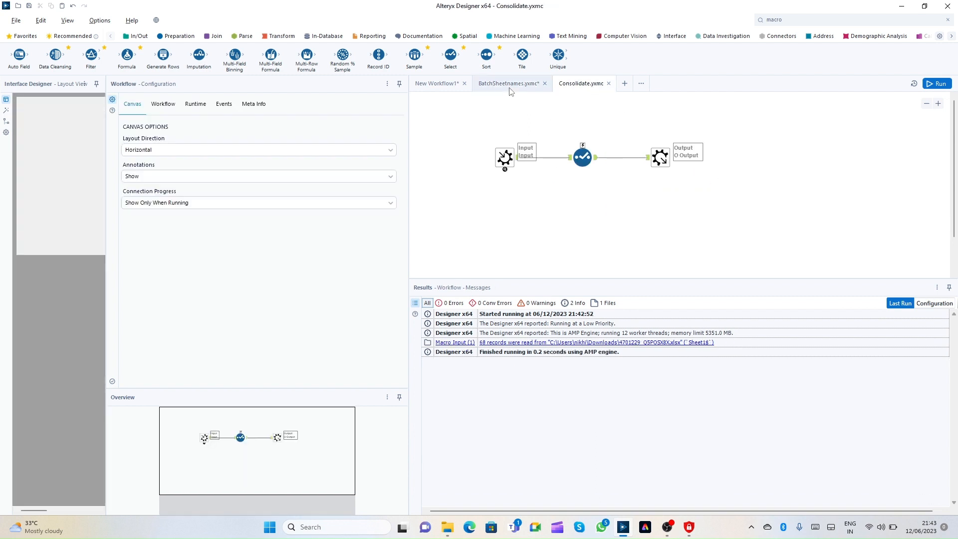
pyautogui.rightClick(716, 185)
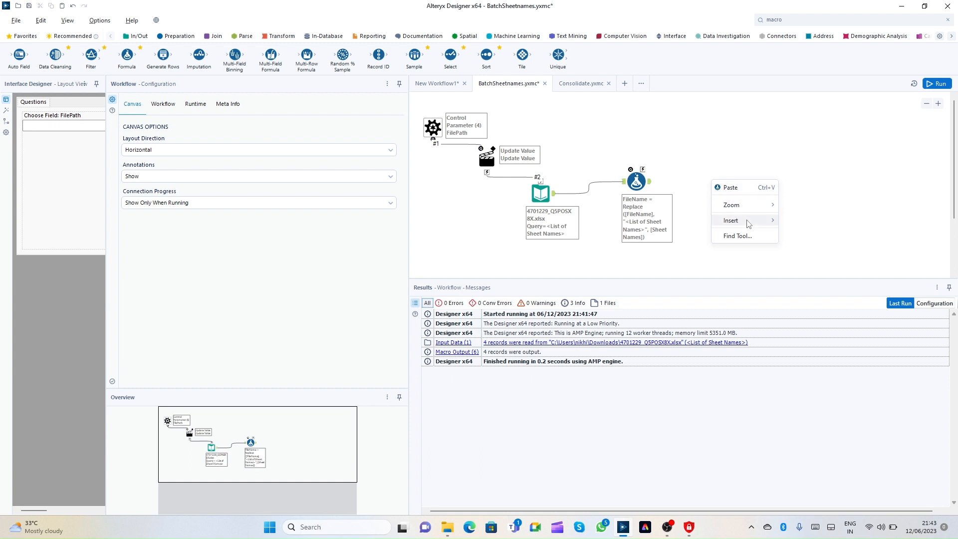
pyautogui.moveTo(747, 220)
pyautogui.moveTo(808, 479)
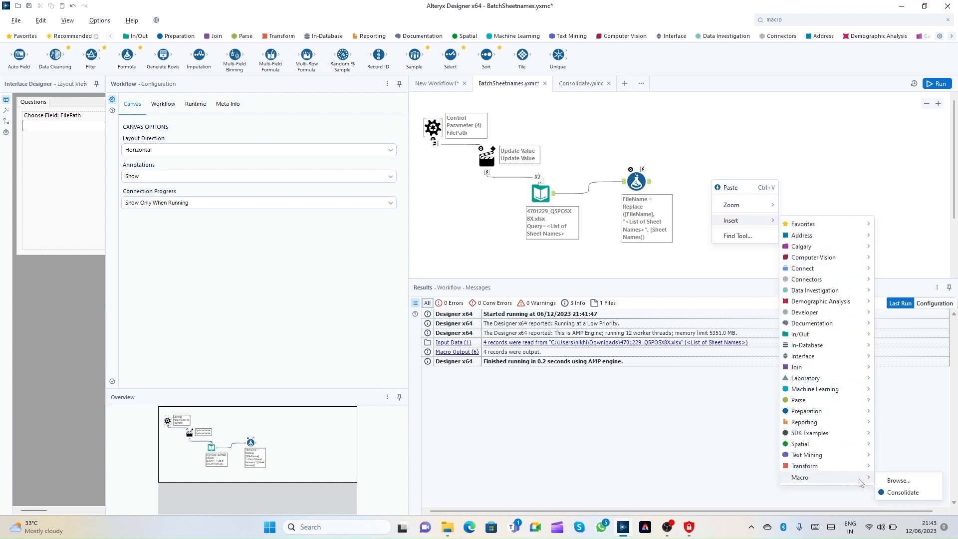
pyautogui.click(900, 494)
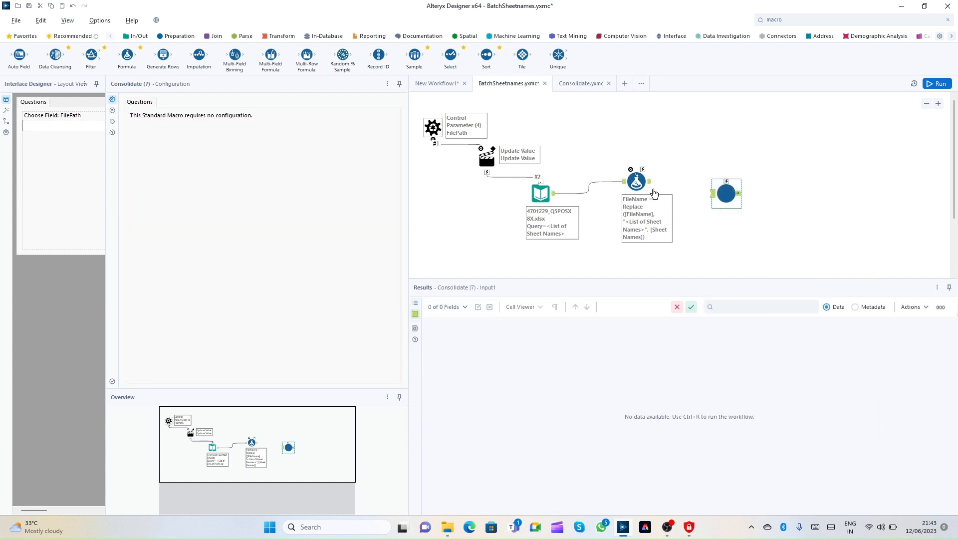
pyautogui.moveTo(702, 188); pyautogui.dragTo(713, 193)
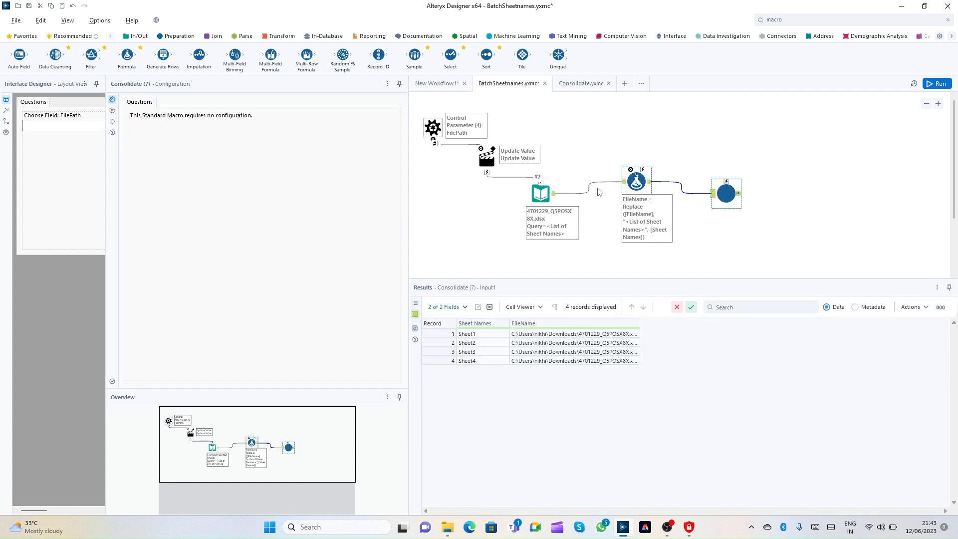
# Run BatchSheetnames, view the Consolidate tool's output records, and check them against the Consolidate macro's design
pyautogui.click(936, 83)
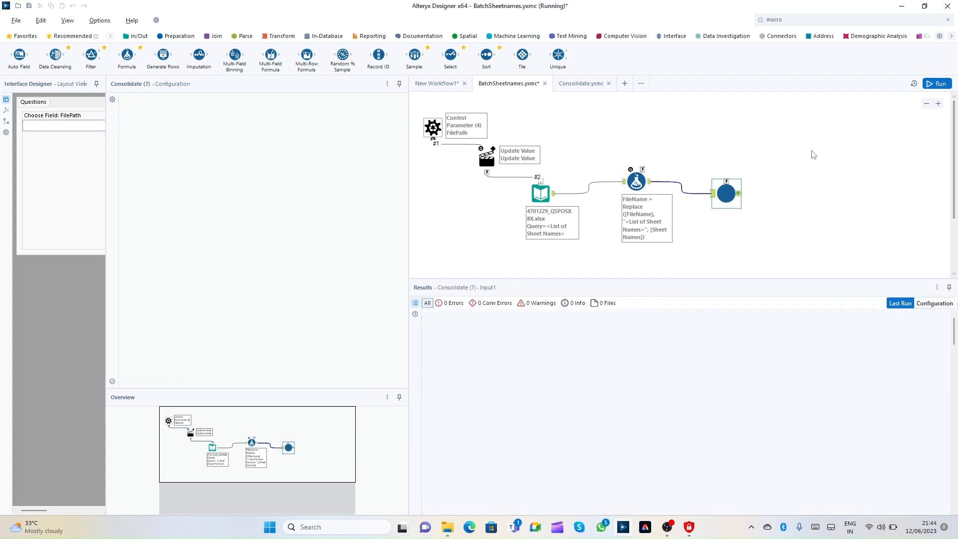
pyautogui.click(739, 198)
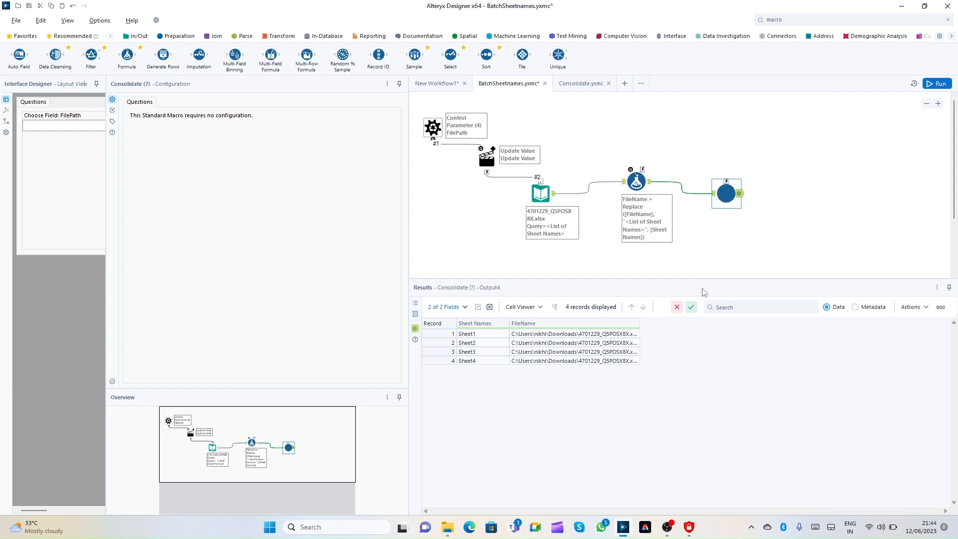
pyautogui.click(583, 85)
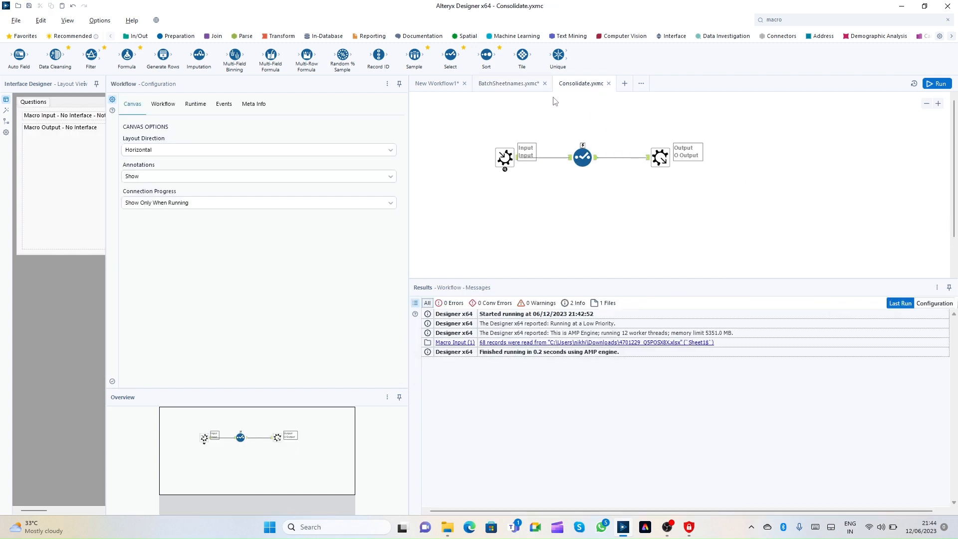
pyautogui.click(508, 84)
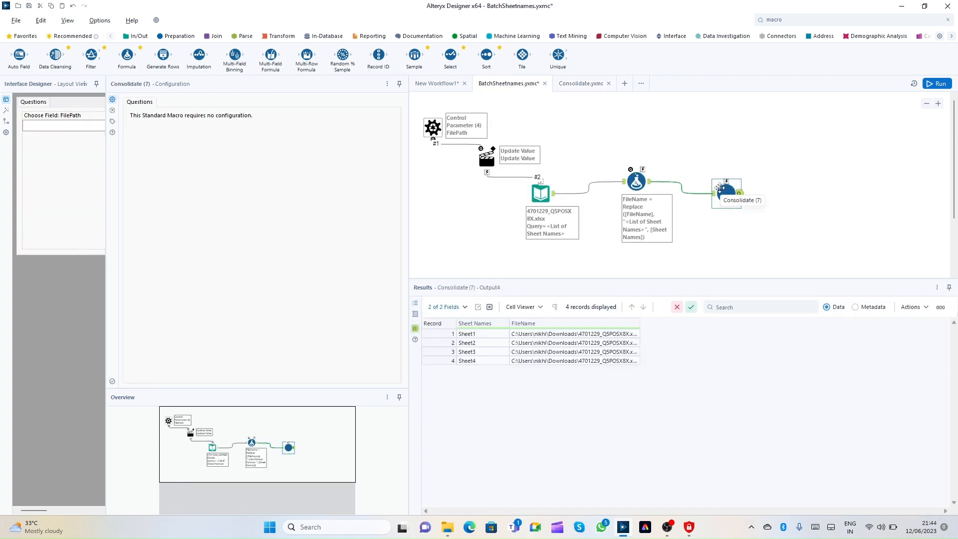
# Replace the Macro Input in the Consolidate macro with an Input Data tool connected to the Select tool
pyautogui.click(581, 84)
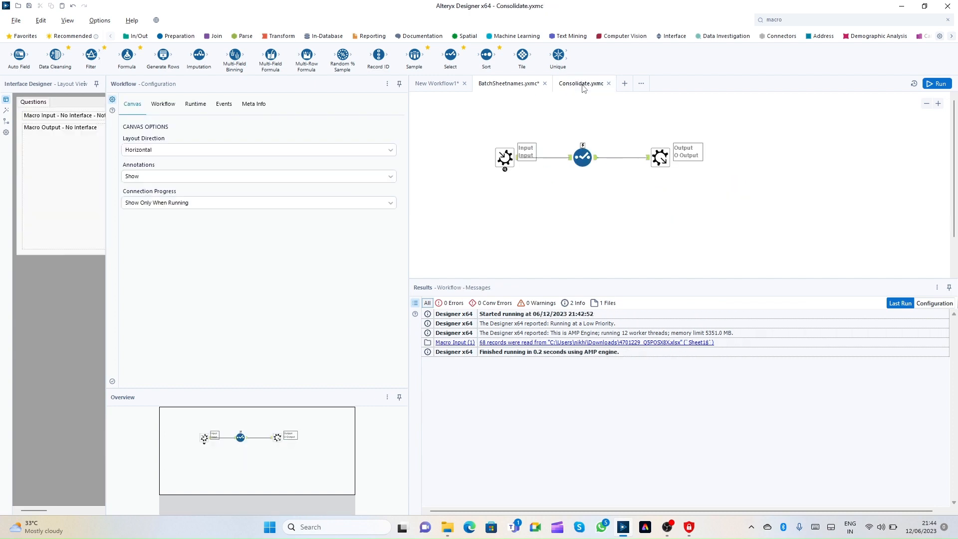
pyautogui.click(514, 157)
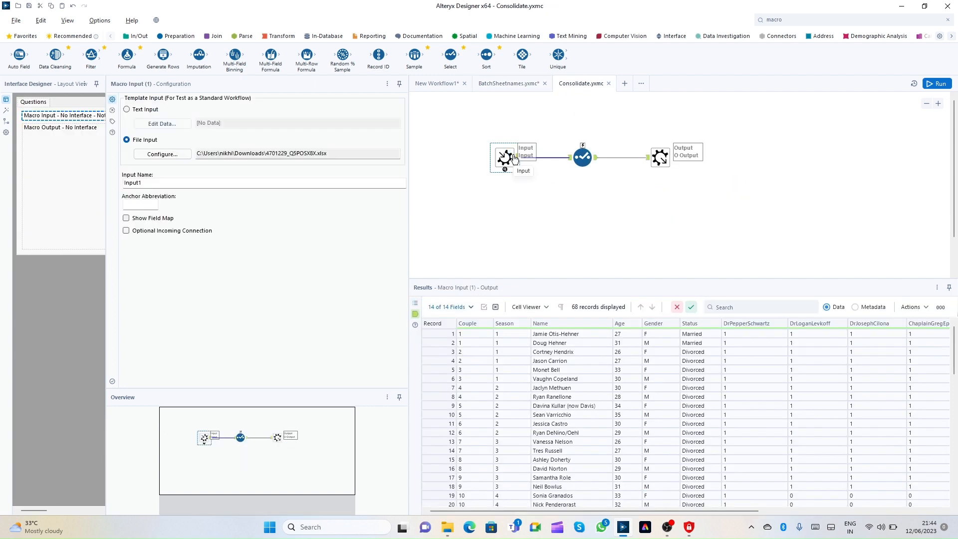
pyautogui.press('Delete')
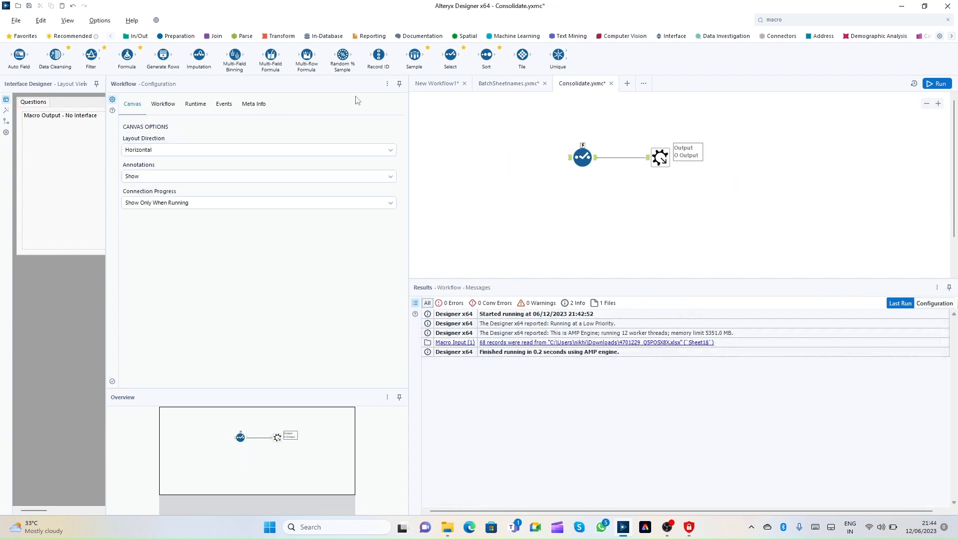
pyautogui.click(147, 39)
pyautogui.moveTo(167, 54); pyautogui.dragTo(572, 161)
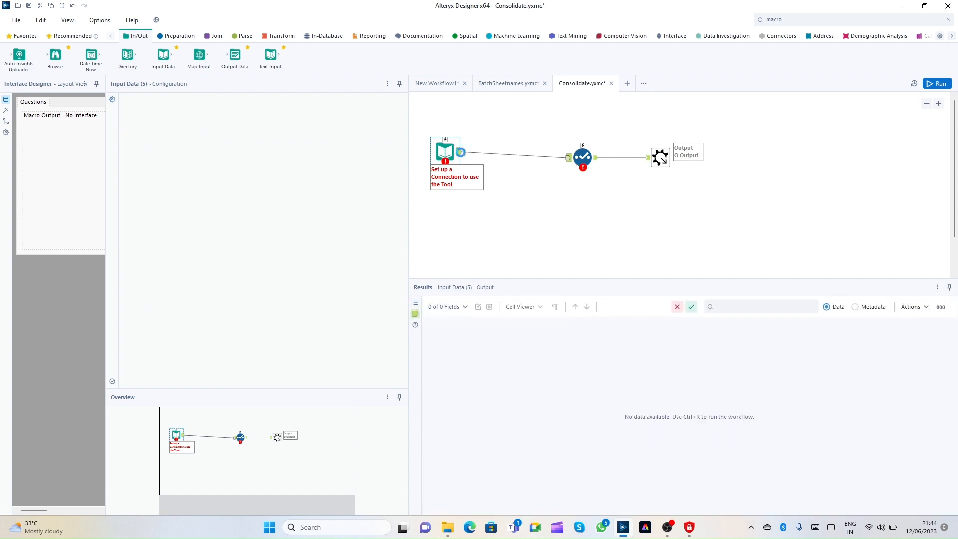
pyautogui.moveTo(444, 149); pyautogui.dragTo(481, 156)
# Connect the Input Data tool to Sheet1 of 4701229_Q5POSX8X.xlsx in Downloads and run the Consolidate macro
pyautogui.click(329, 122)
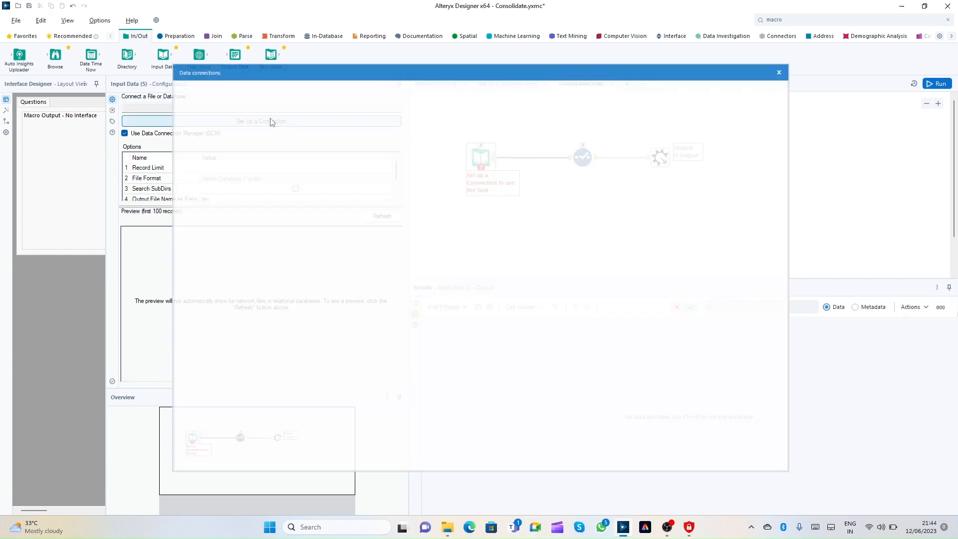
pyautogui.click(447, 116)
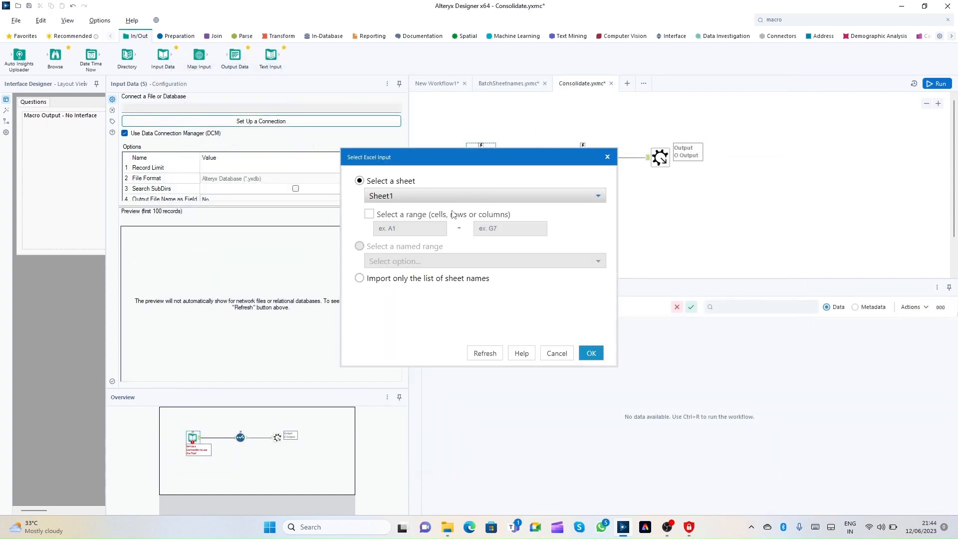
pyautogui.click(591, 353)
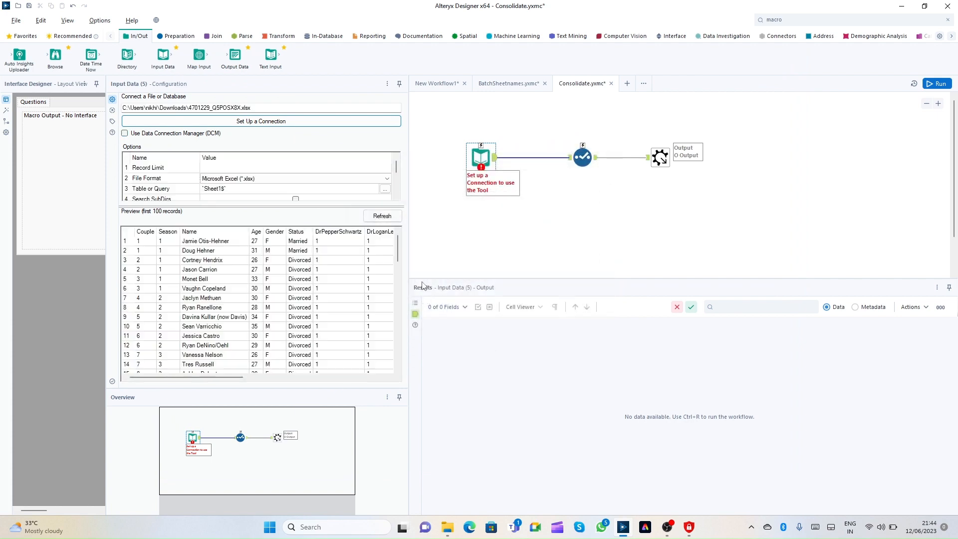
pyautogui.click(592, 223)
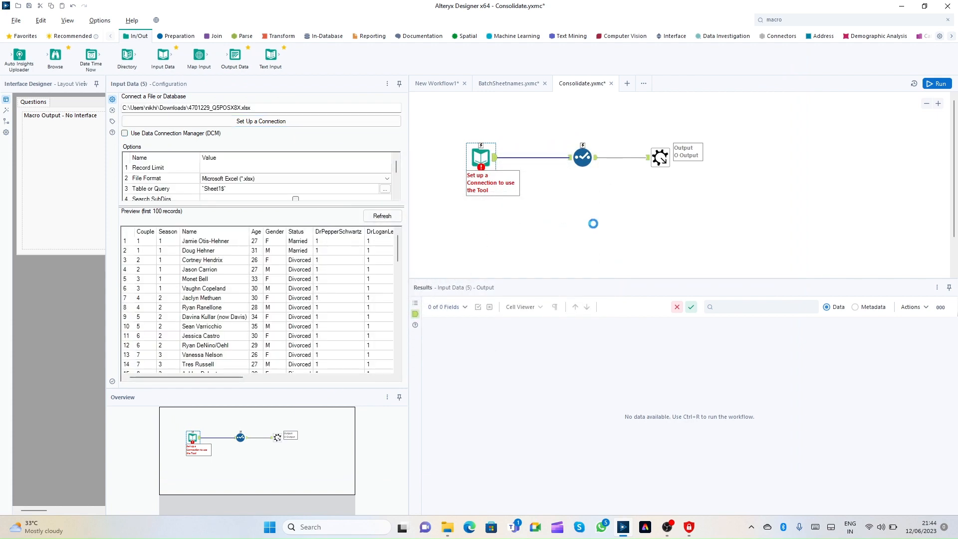
pyautogui.click(936, 85)
# Shift the three connected tools to make room and attach a Control Parameter to the Input Data tool through an Action
pyautogui.moveTo(464, 130); pyautogui.dragTo(769, 190)
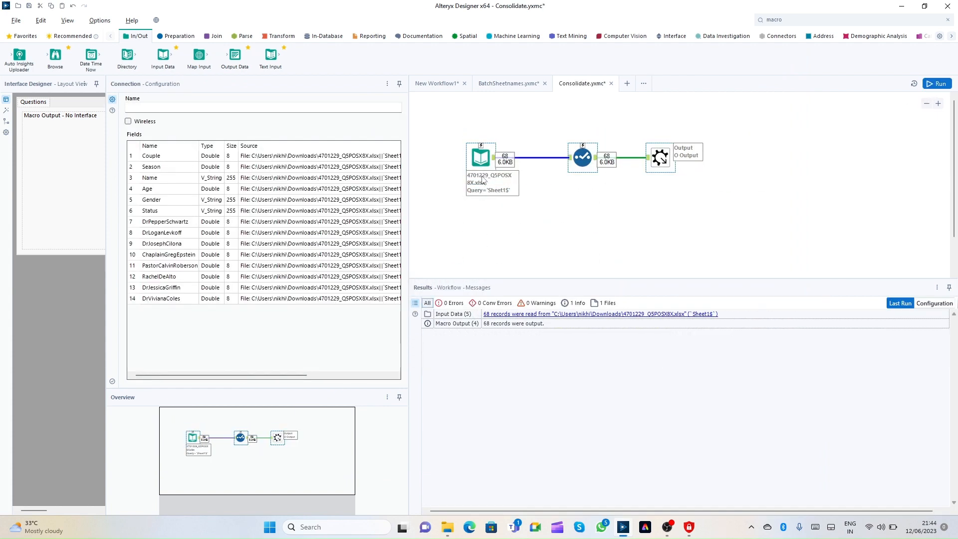
pyautogui.moveTo(480, 159); pyautogui.dragTo(674, 171)
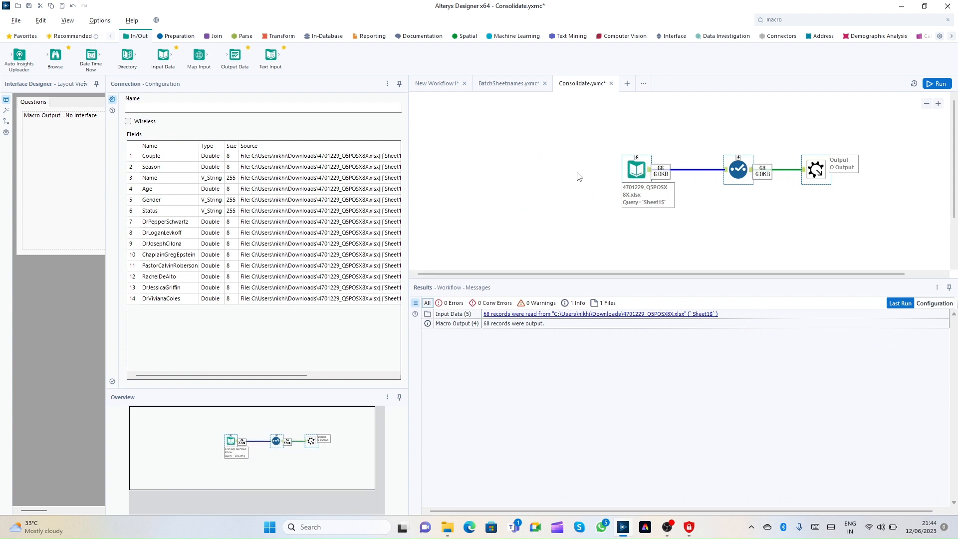
pyautogui.click(806, 20)
pyautogui.write('contr')
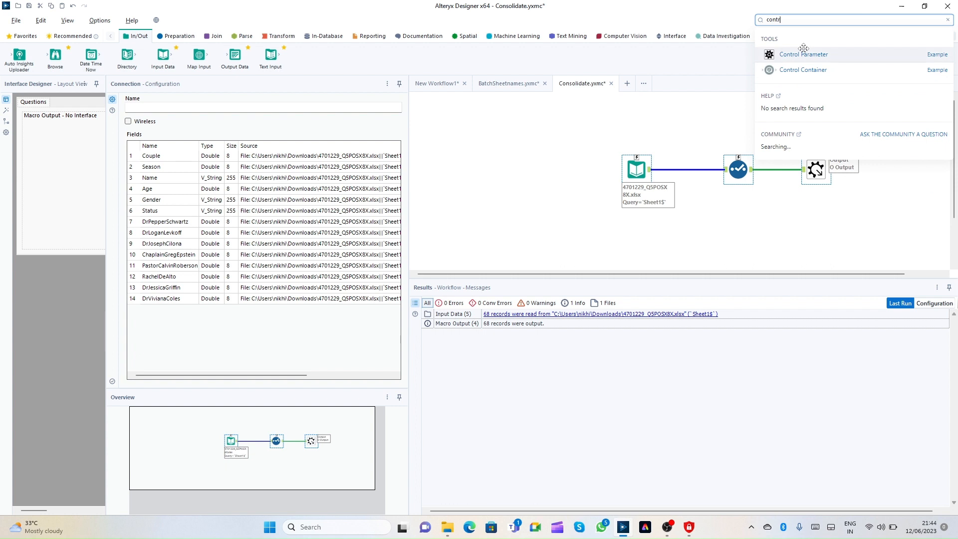
pyautogui.moveTo(803, 53); pyautogui.dragTo(637, 158)
# Configure the Action tool to update the Input Data tool's File value
pyautogui.click(581, 166)
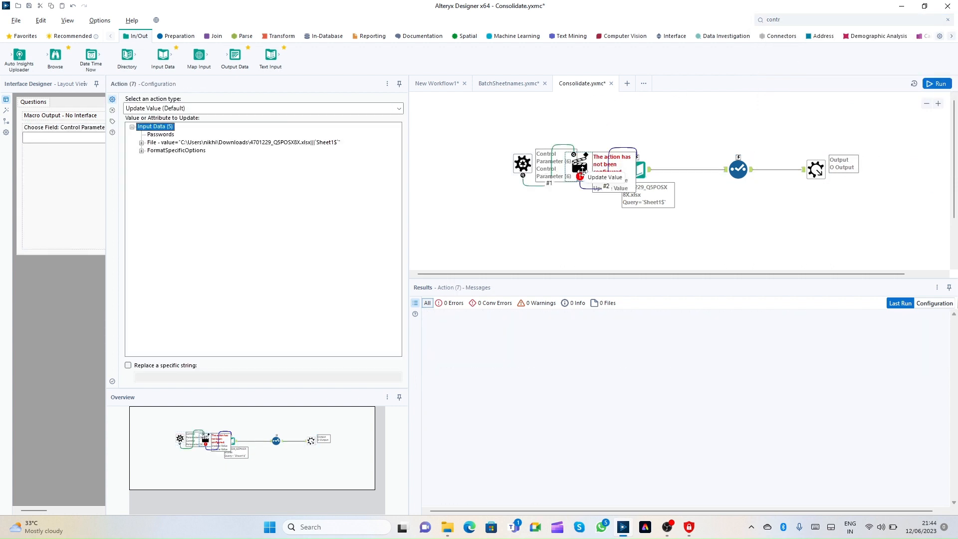
pyautogui.click(192, 143)
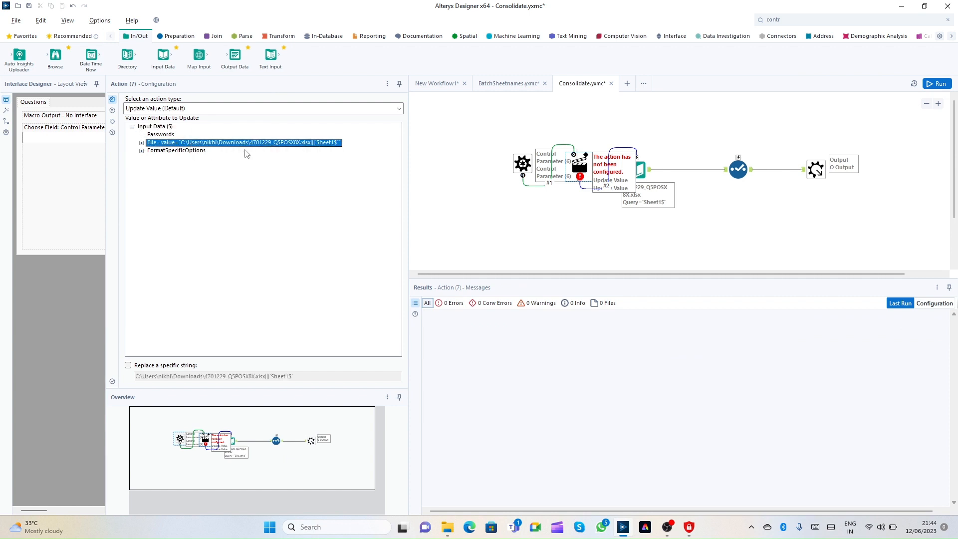
pyautogui.click(549, 237)
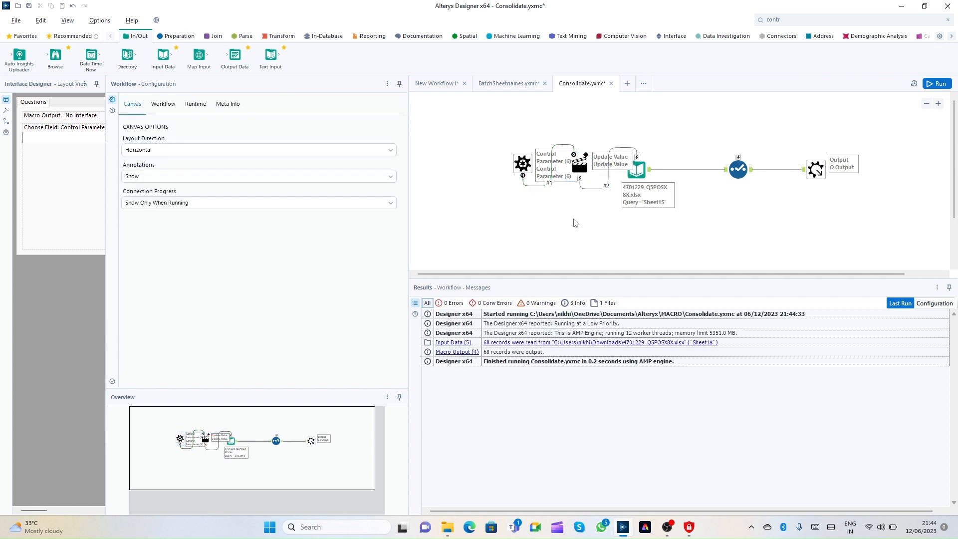
# Label the Control Parameter FilePath and save the Consolidate macro
pyautogui.click(521, 162)
pyautogui.moveTo(228, 110); pyautogui.dragTo(125, 109)
pyautogui.write('FilePath')
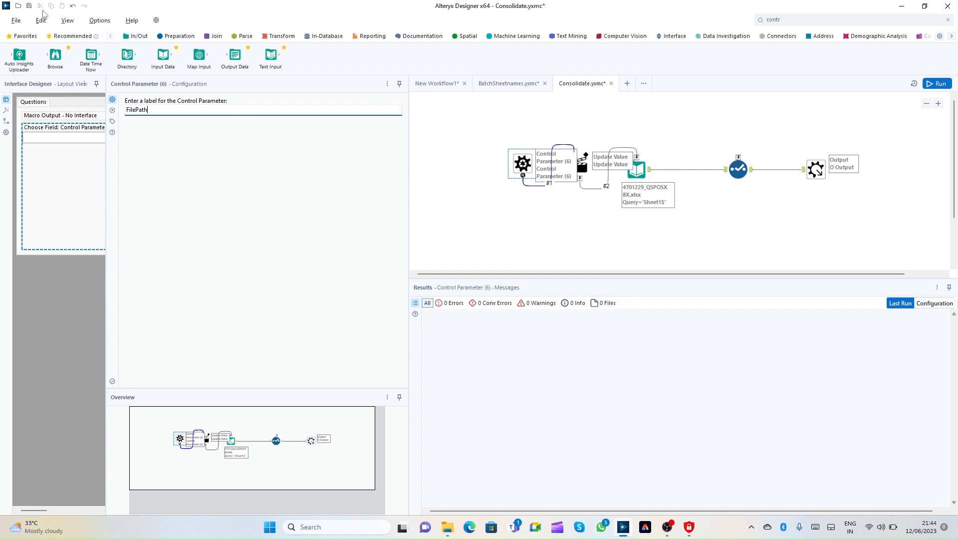
pyautogui.hotkey('ctrl', 's')
# In BatchSheetnames, map the Consolidate tool's FilePath control parameter to the FileName field
pyautogui.click(499, 84)
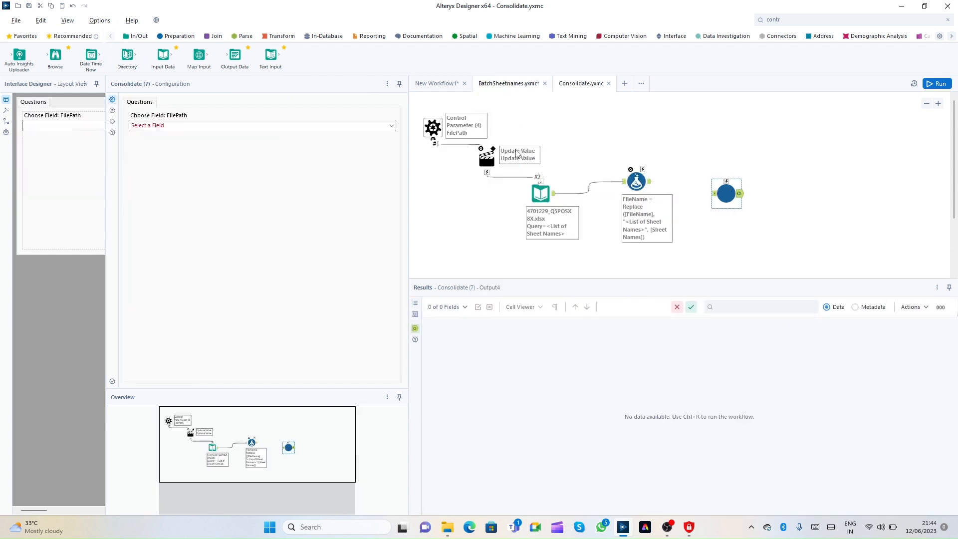
pyautogui.click(559, 296)
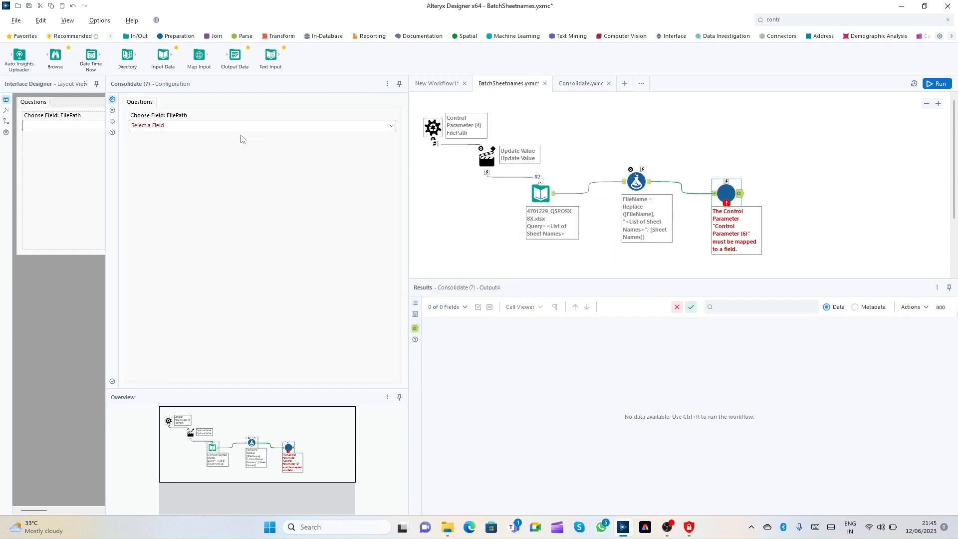
pyautogui.click(213, 128)
pyautogui.click(212, 140)
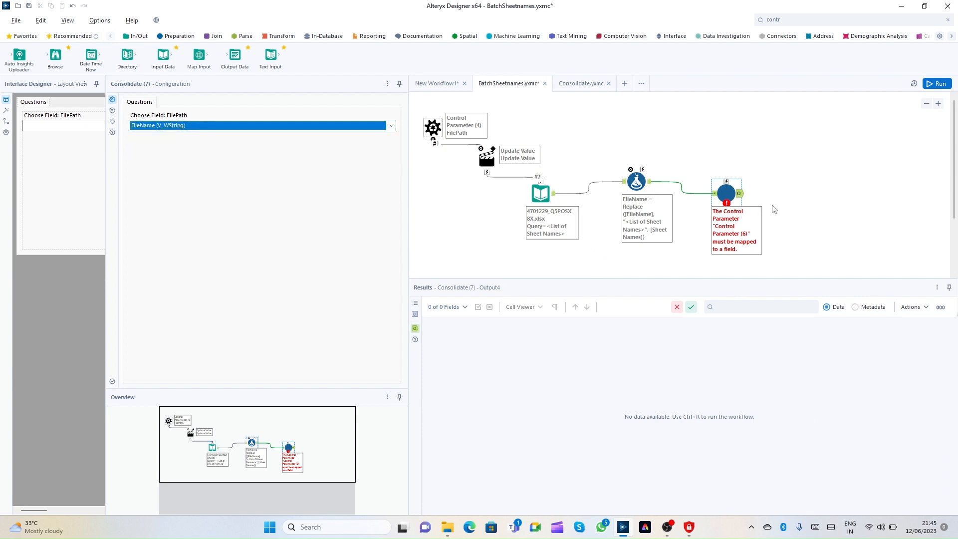
# Run BatchSheetnames and view the combined sheet records coming out of the Consolidate tool
pyautogui.hotkey('ctrl', 'r')
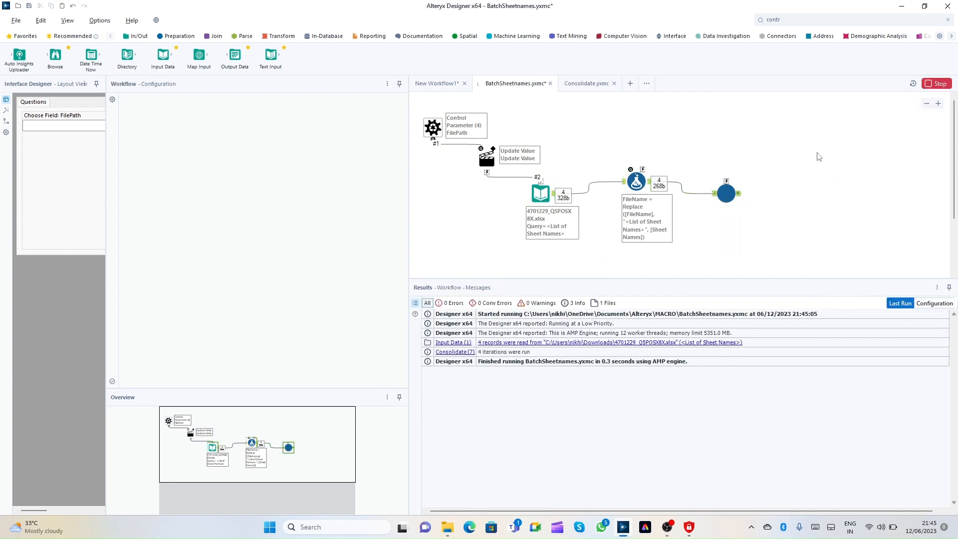
pyautogui.click(725, 193)
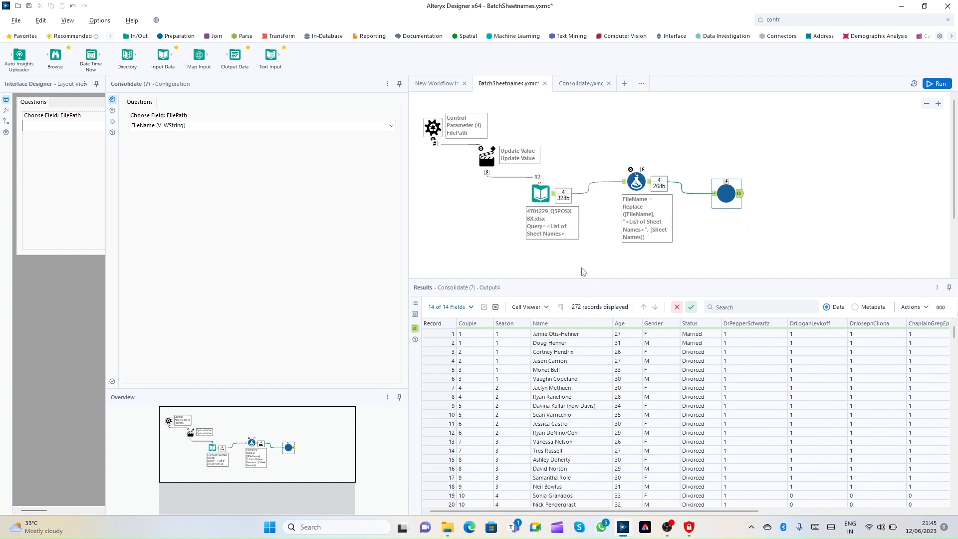
# In New Workflow1, insert the BatchSheetnames macro in the empty canvas space below the Formula tool
pyautogui.click(542, 196)
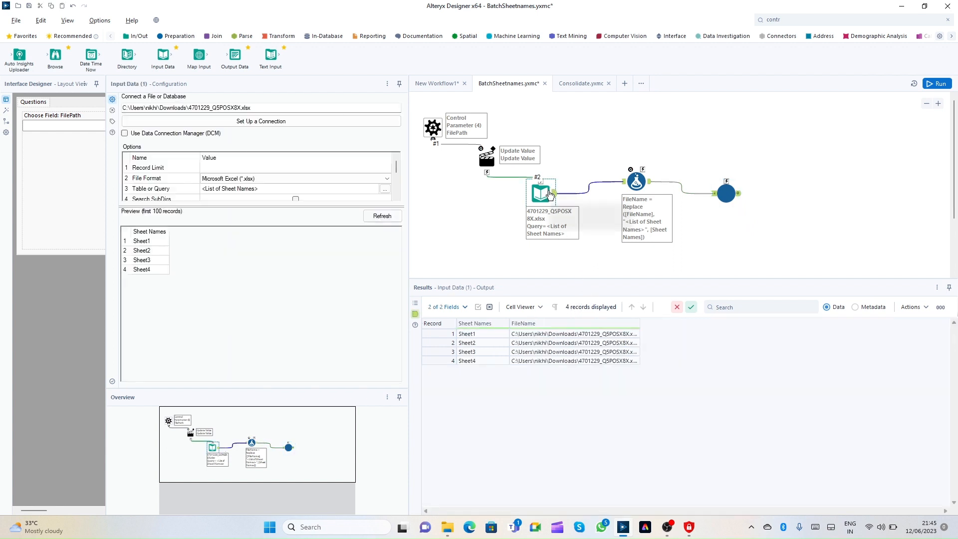
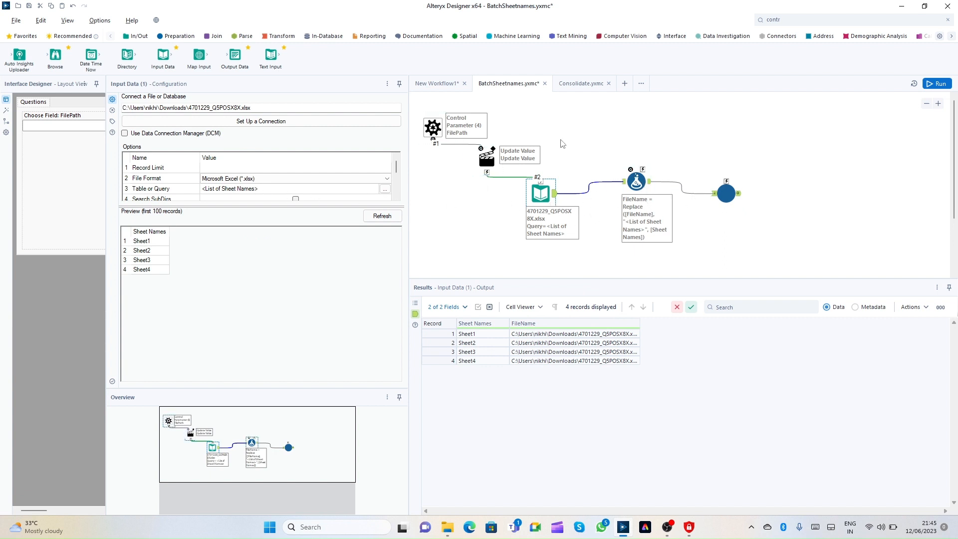
pyautogui.click(448, 84)
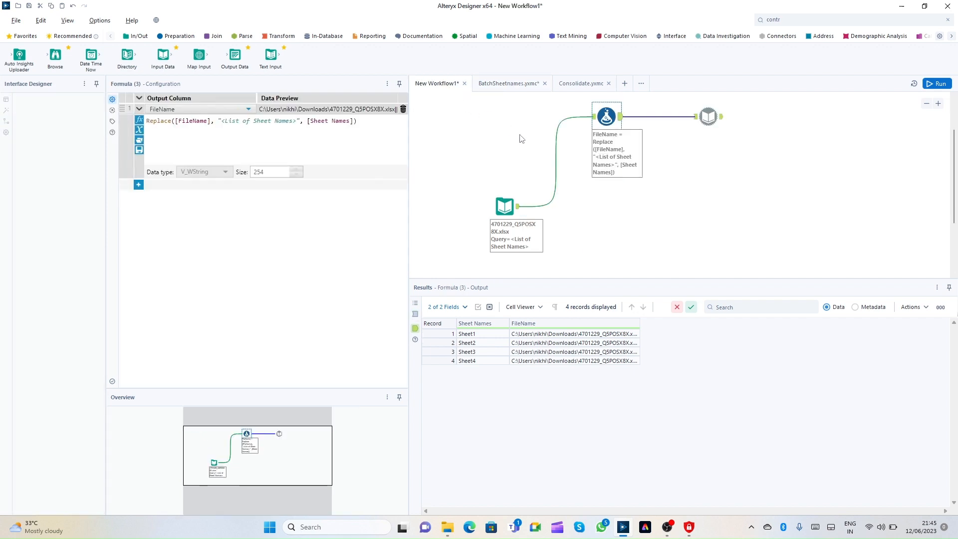
pyautogui.click(520, 207)
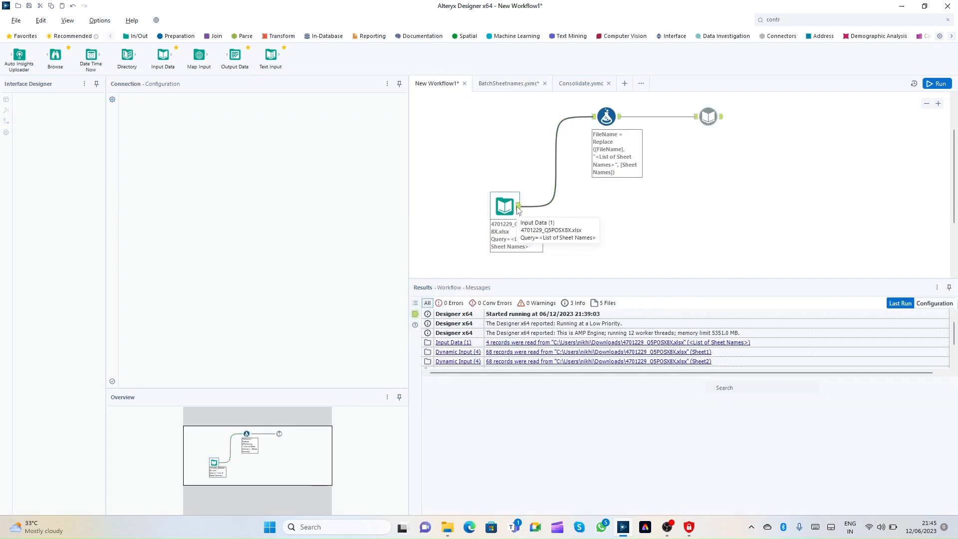
pyautogui.rightClick(588, 194)
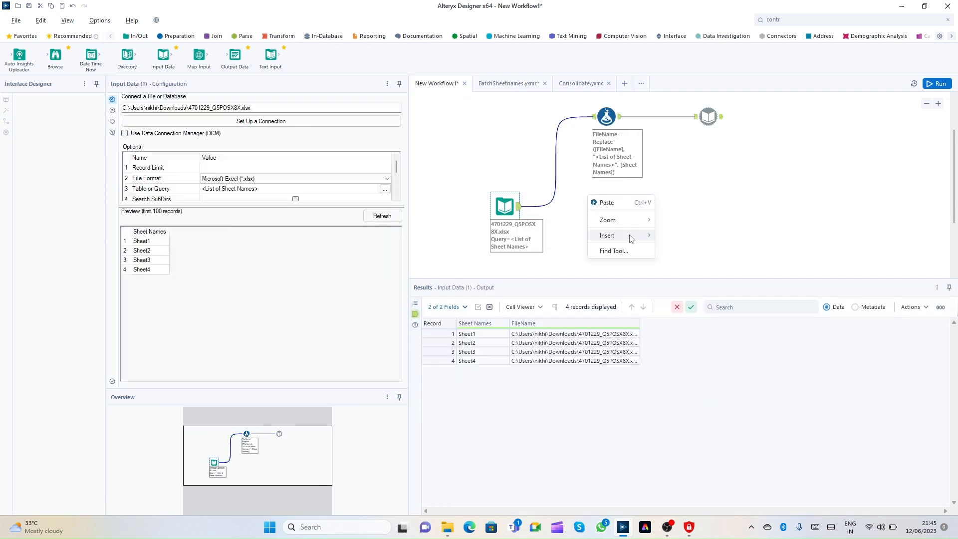
pyautogui.moveTo(618, 243)
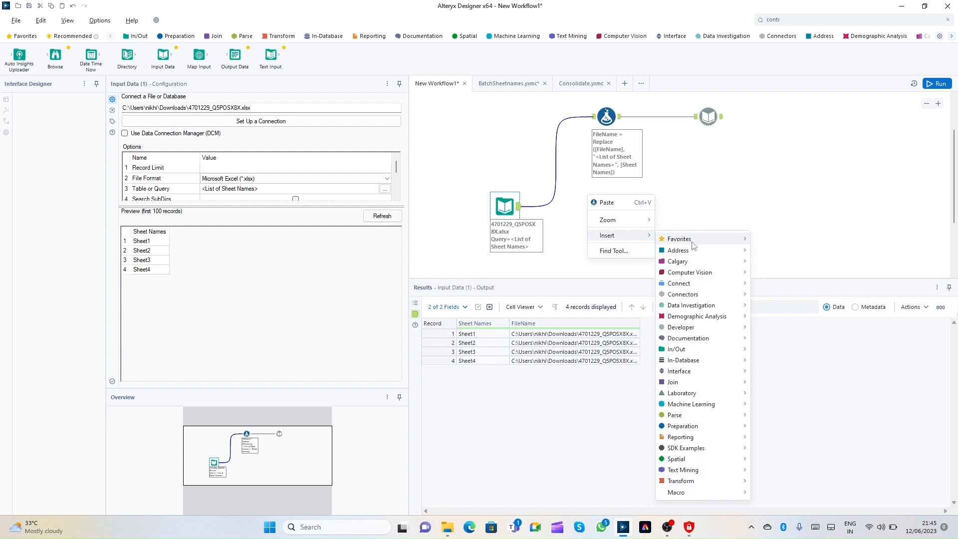
pyautogui.moveTo(709, 493)
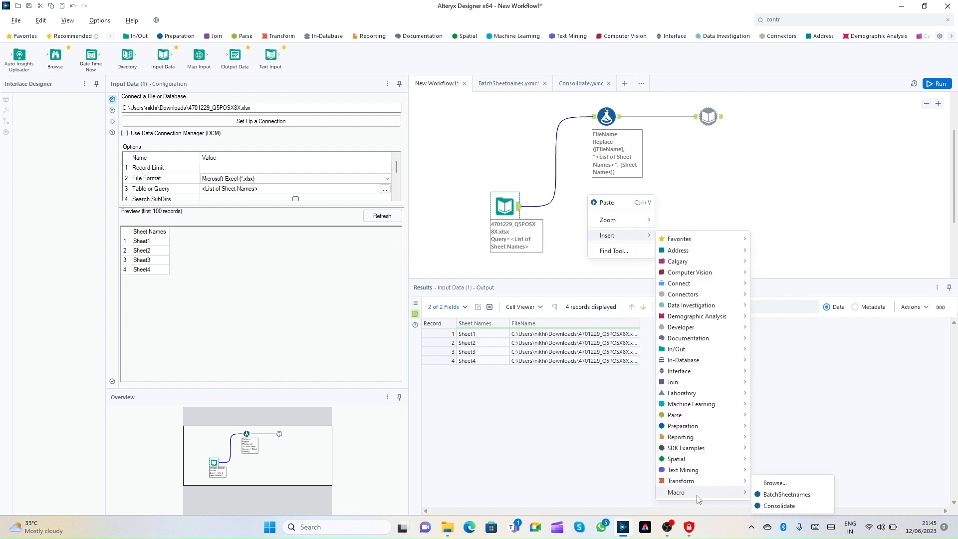
pyautogui.click(786, 495)
# Connect the Formula tool's output to the BatchSheetnames macro and run the workflow
pyautogui.click(516, 209)
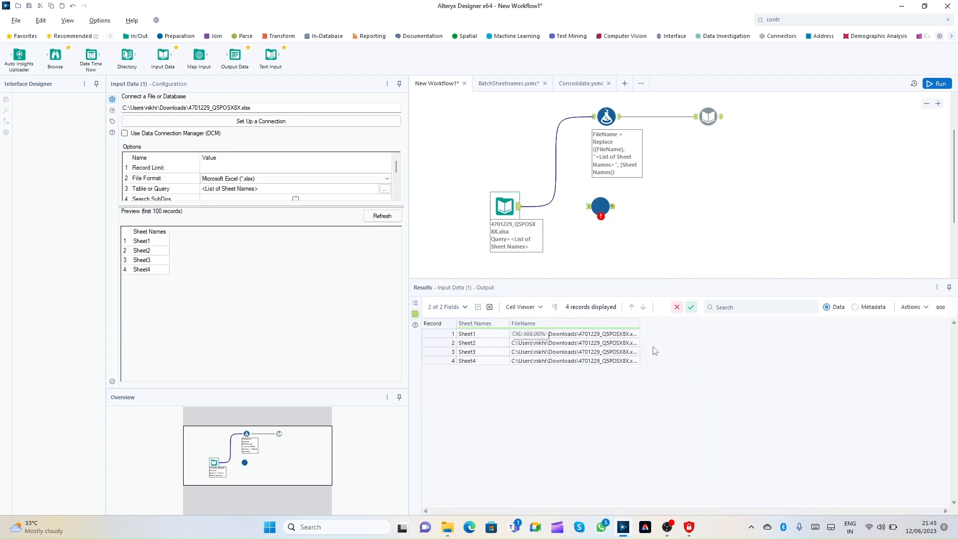
pyautogui.moveTo(639, 323); pyautogui.dragTo(766, 340)
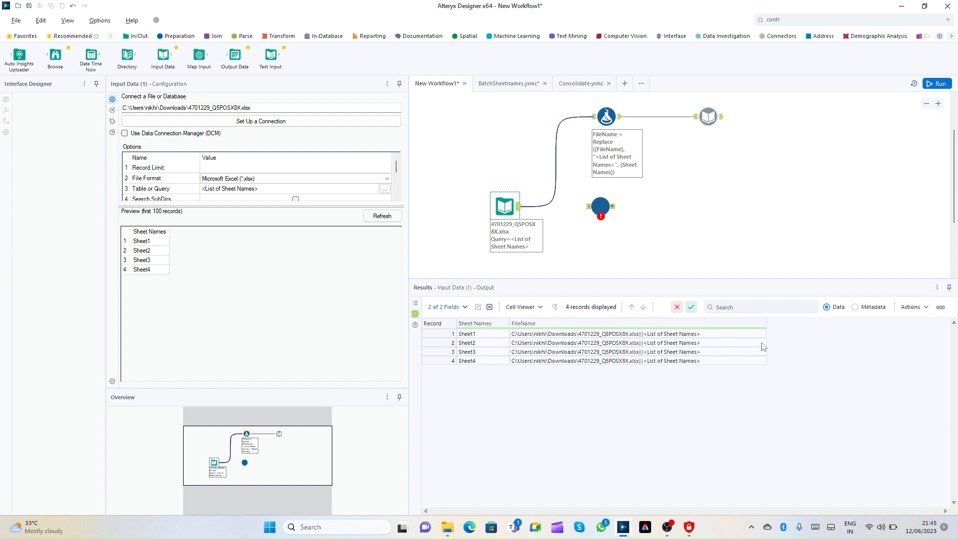
pyautogui.moveTo(698, 334); pyautogui.dragTo(686, 362)
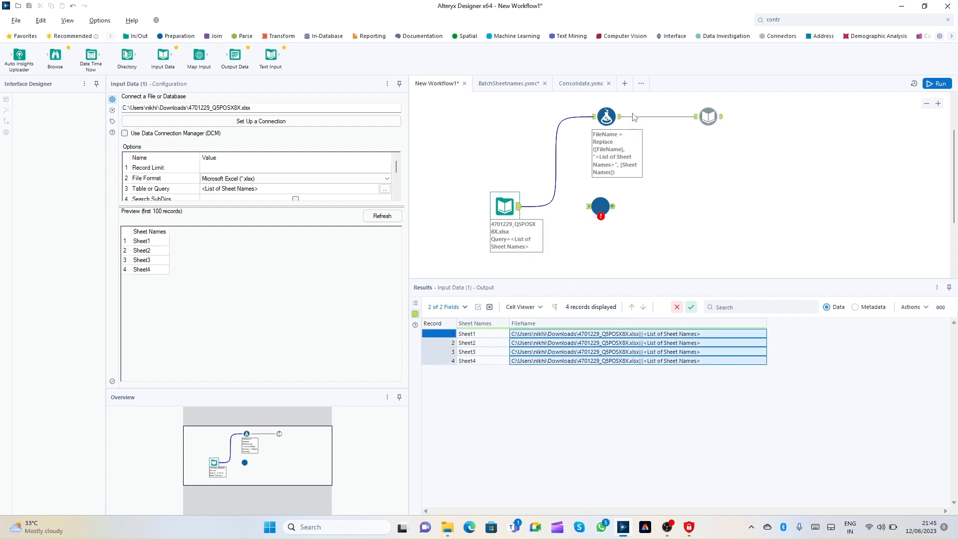
pyautogui.click(621, 118)
pyautogui.moveTo(604, 148); pyautogui.dragTo(589, 205)
pyautogui.click(926, 120)
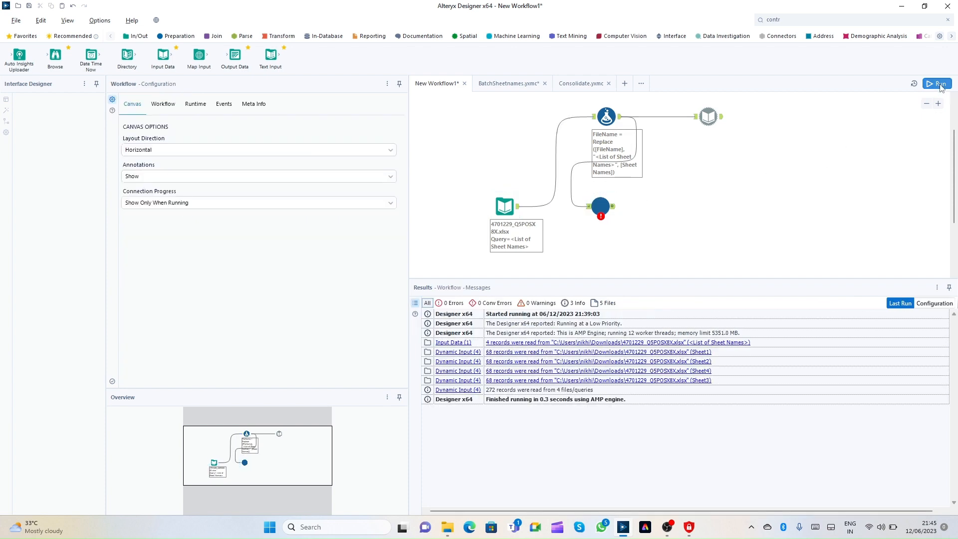
pyautogui.click(937, 84)
# Map the BatchSheetnames macro's FilePath control parameter to the FileName field and rerun the workflow
pyautogui.click(612, 213)
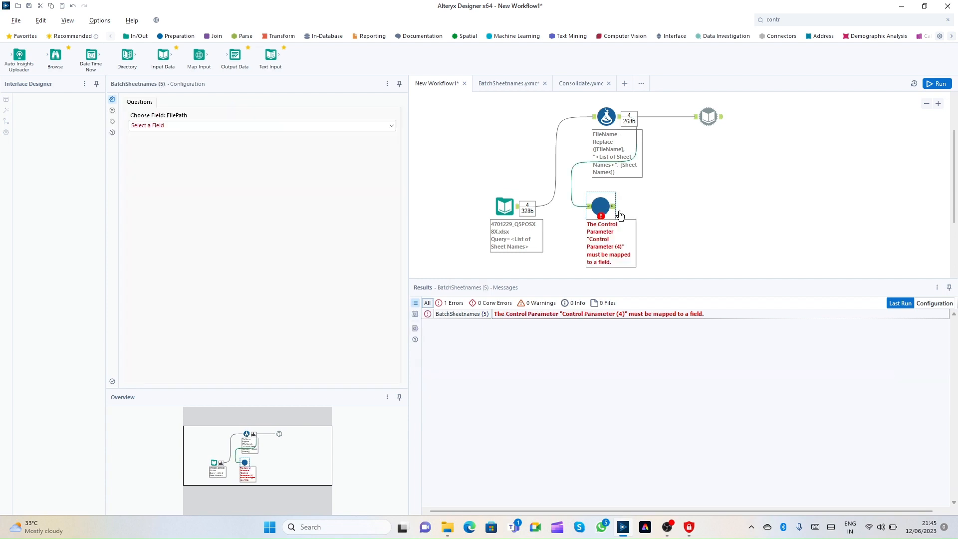
pyautogui.click(269, 127)
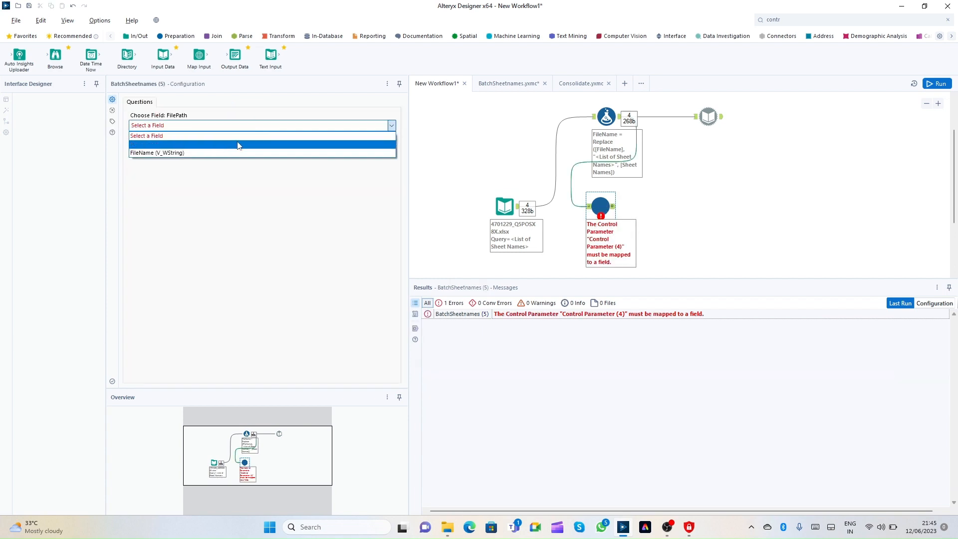
pyautogui.click(212, 152)
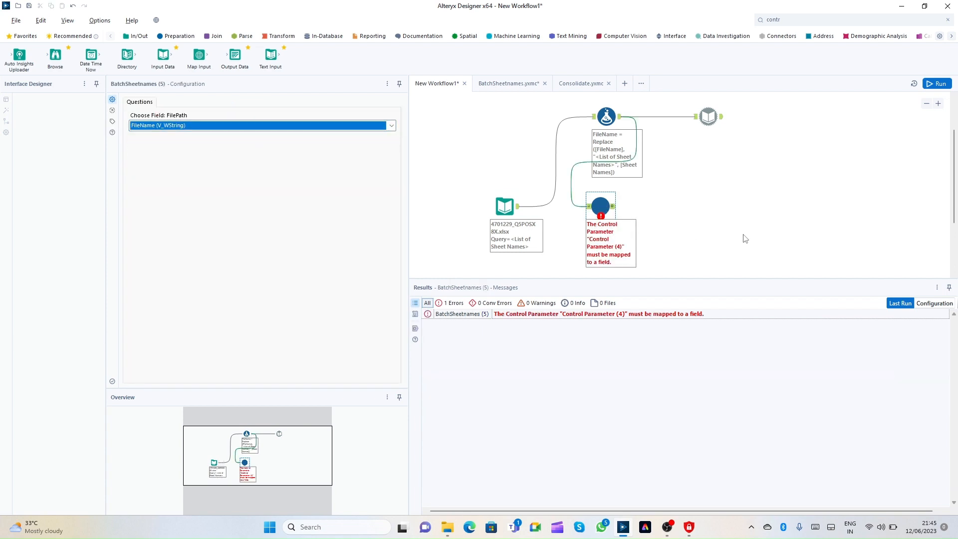
pyautogui.click(936, 84)
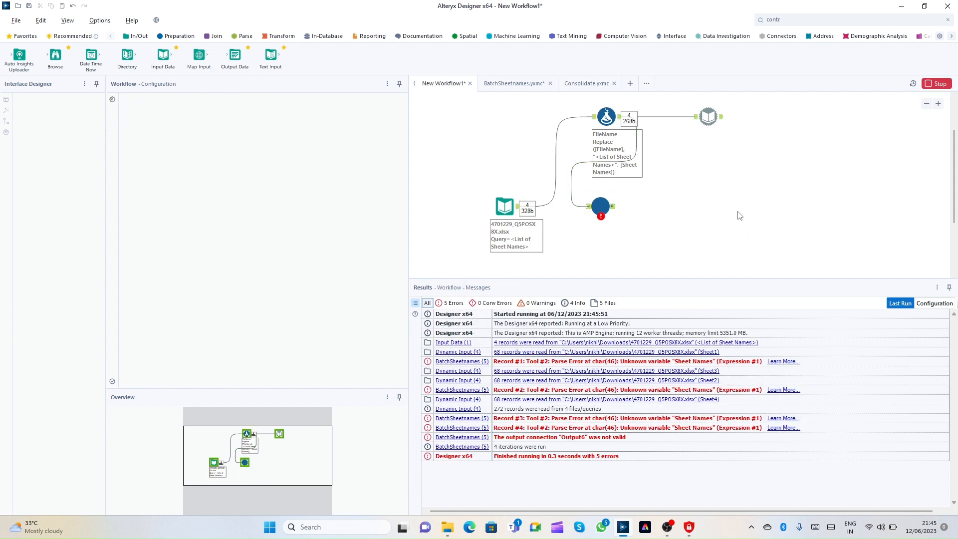
# Examine the BatchSheetnames messages and field choices, and the full FileName values entering the Formula tool
pyautogui.click(625, 363)
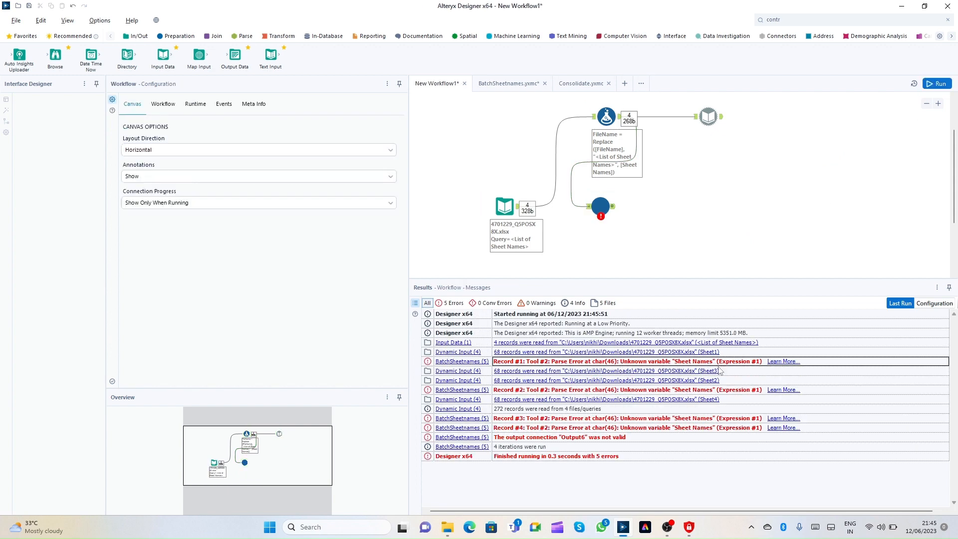
pyautogui.click(602, 205)
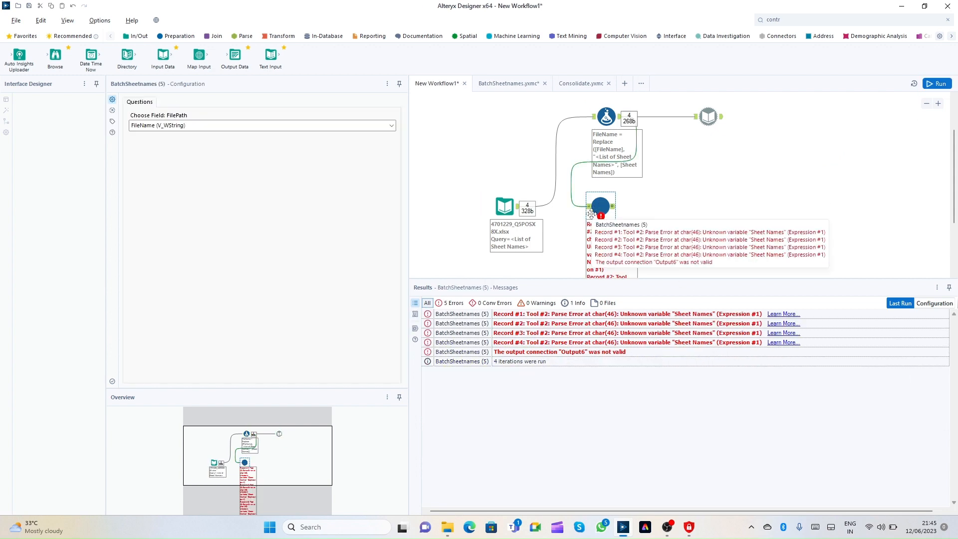
pyautogui.click(169, 127)
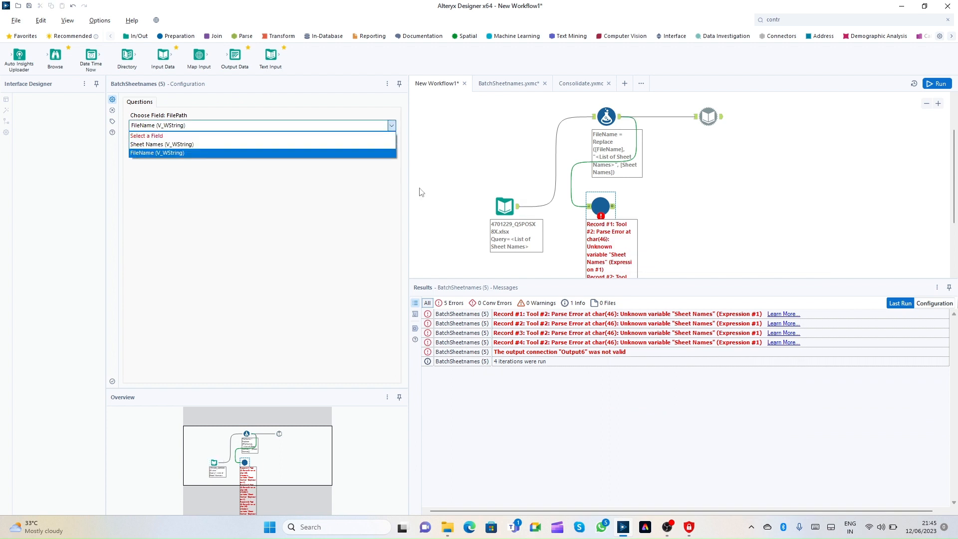
pyautogui.click(606, 117)
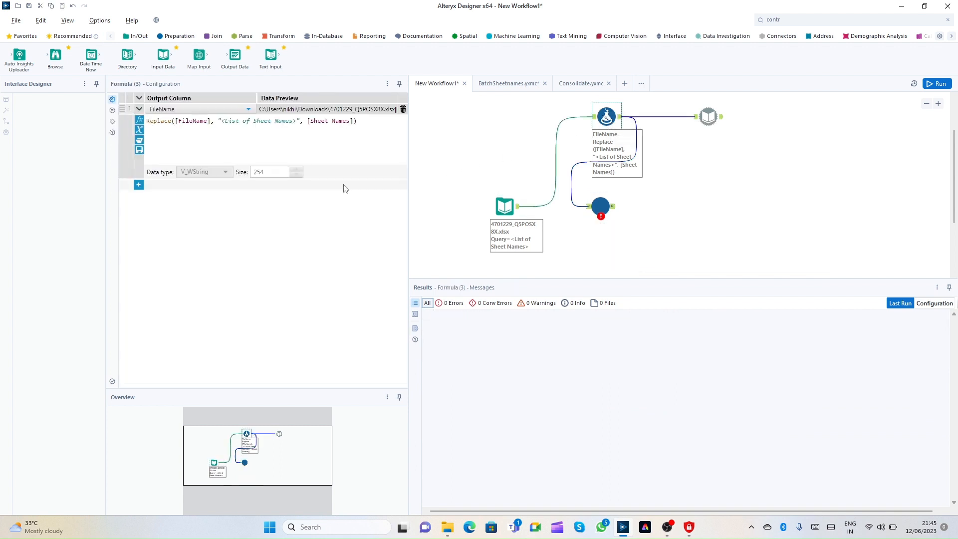
pyautogui.hotkey('ctrl', 'r')
pyautogui.click(593, 117)
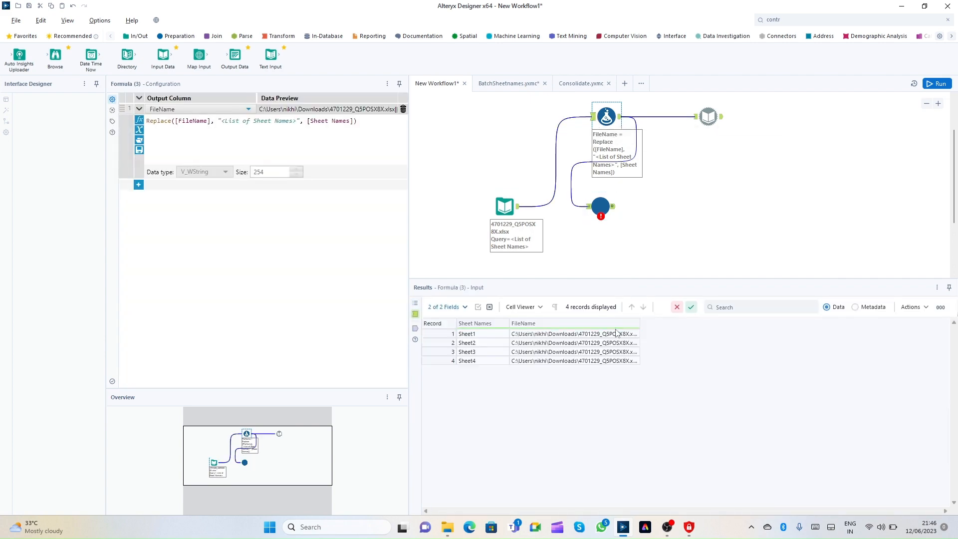
pyautogui.moveTo(640, 328); pyautogui.dragTo(772, 343)
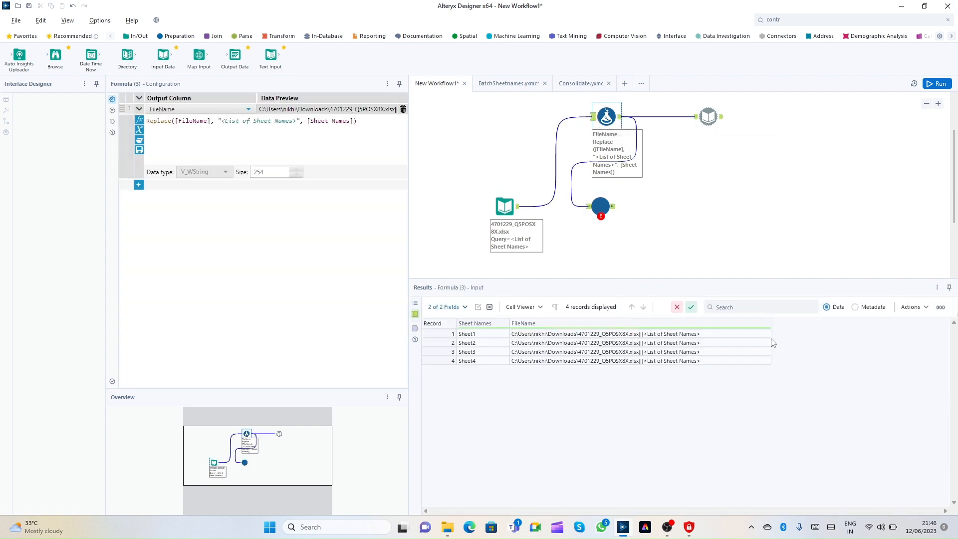
pyautogui.click(674, 334)
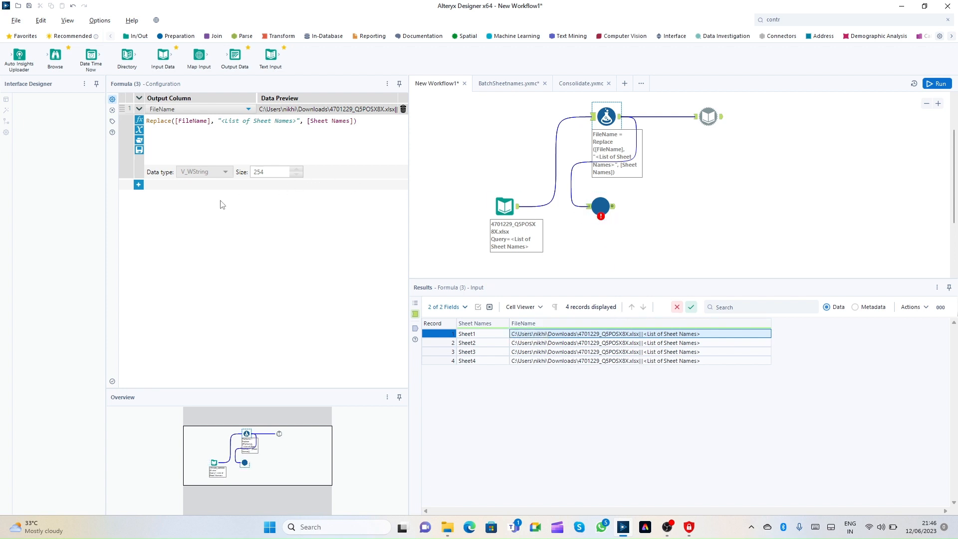
# Add a second expression to the Formula tool with a new output column named Filepath
pyautogui.click(138, 184)
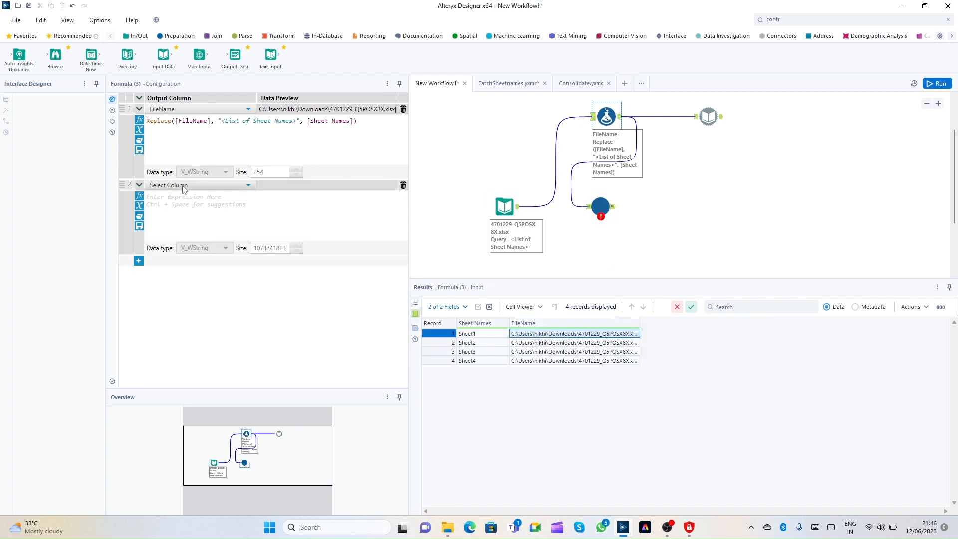
pyautogui.click(180, 185)
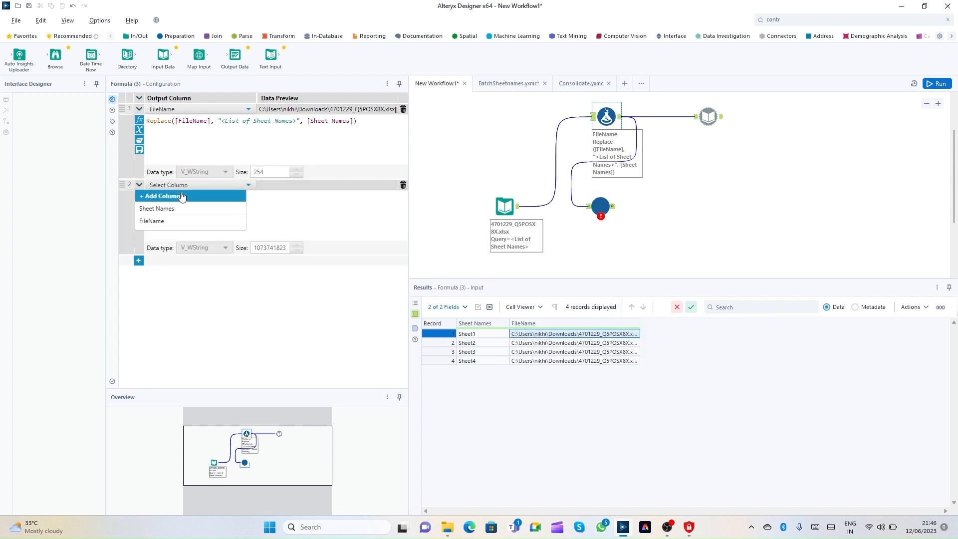
pyautogui.click(182, 196)
pyautogui.write('Filepath')
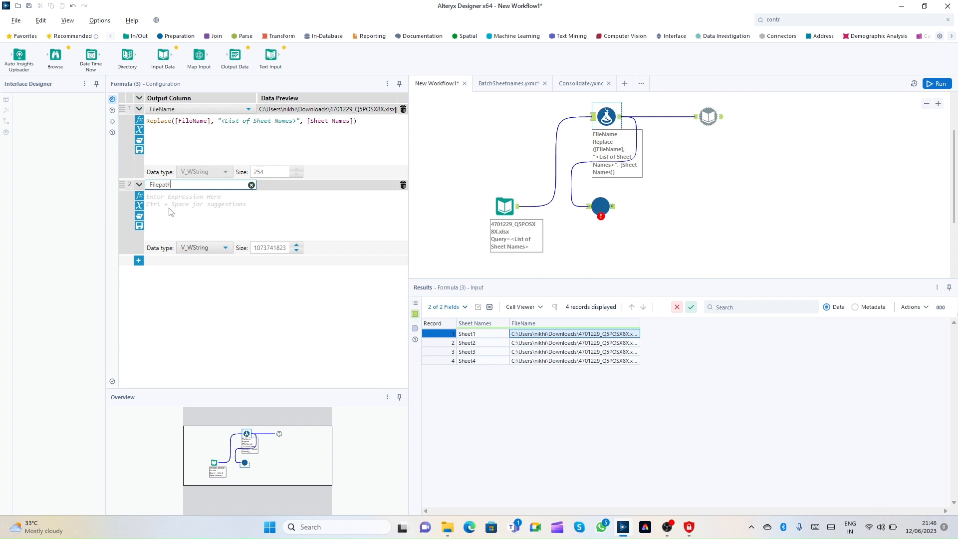
# Define the Filepath column with the expression Replace([FileName], "|||<List of Sheet Names>", "")
pyautogui.click(169, 212)
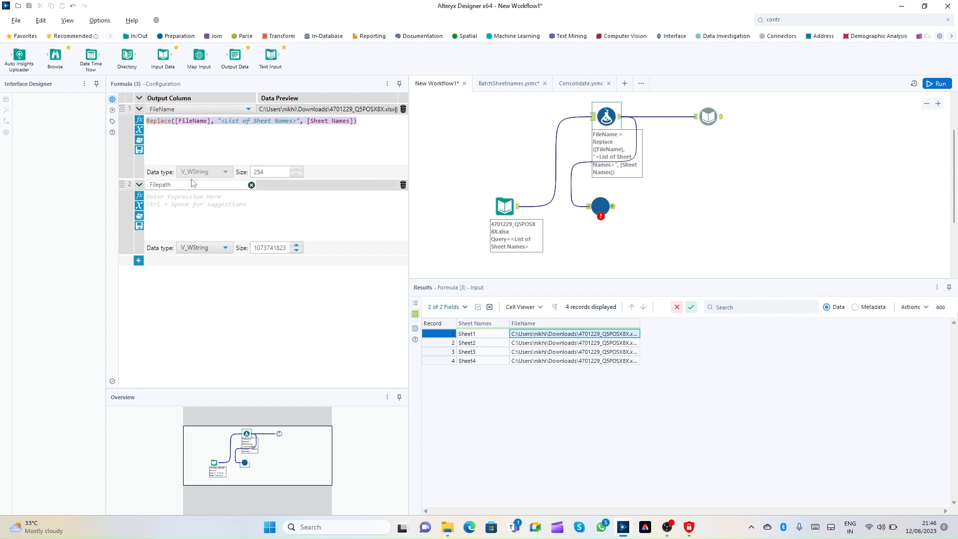
pyautogui.write('Replace([FileName], "<List of Sheet Names>", [Sheet Names])')
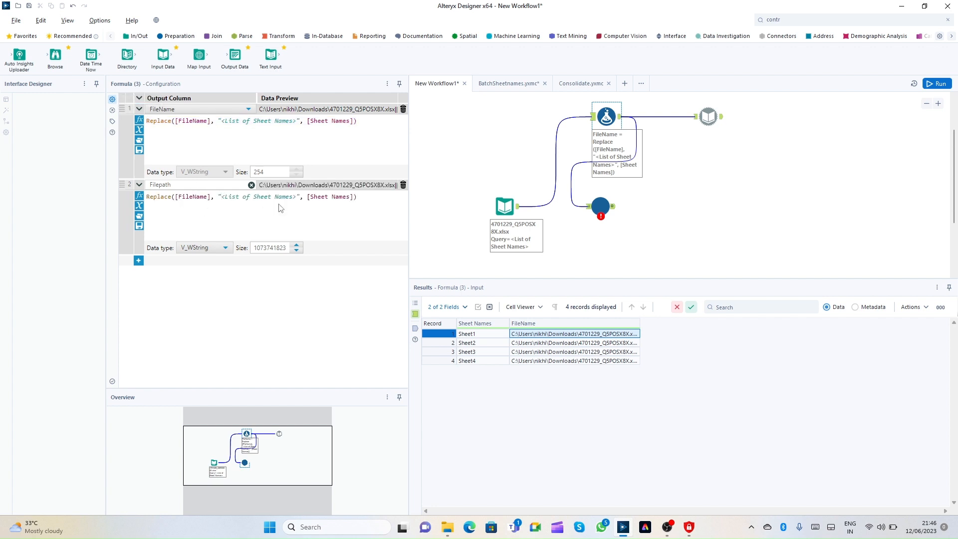
pyautogui.write('|||')
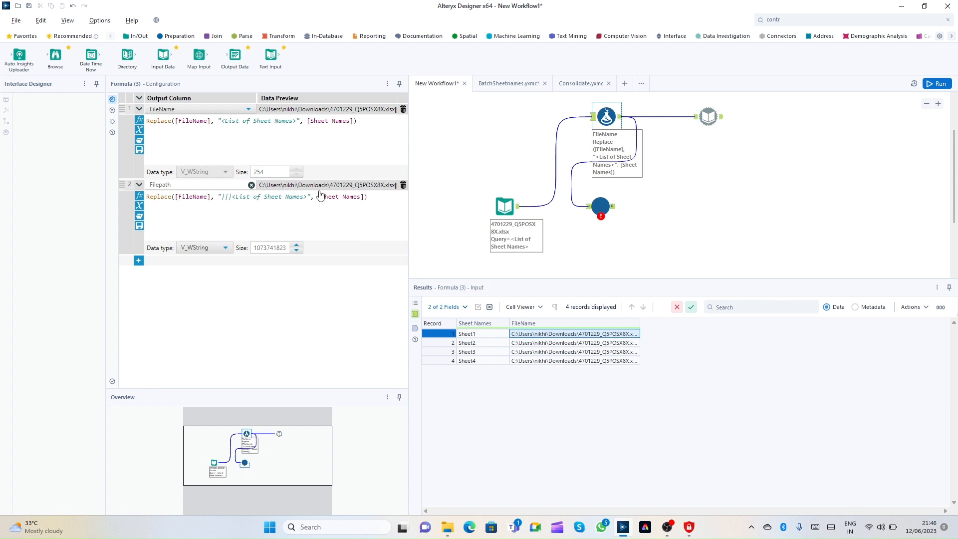
pyautogui.moveTo(319, 196); pyautogui.dragTo(362, 196)
pyautogui.press('BackSpace')
pyautogui.write('""')
pyautogui.click(712, 221)
# Set the BatchSheetnames macro's FilePath question to the Filepath field and run the workflow
pyautogui.click(600, 206)
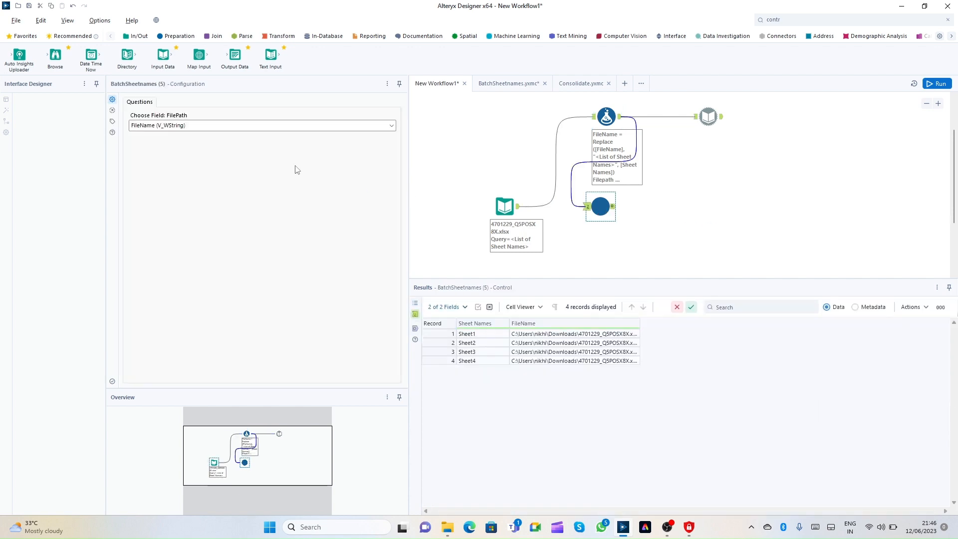
pyautogui.click(220, 129)
pyautogui.click(167, 160)
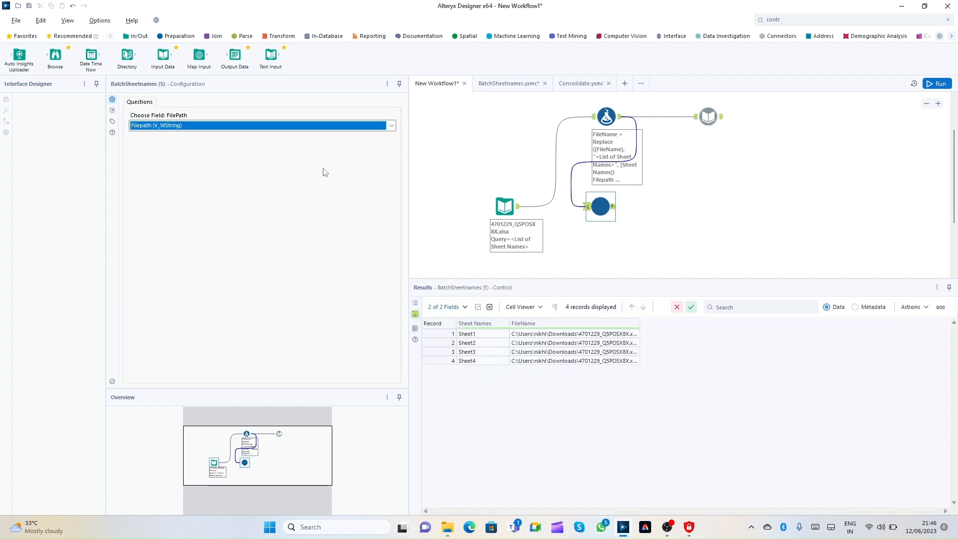
pyautogui.click(759, 228)
pyautogui.hotkey('ctrl', 'r')
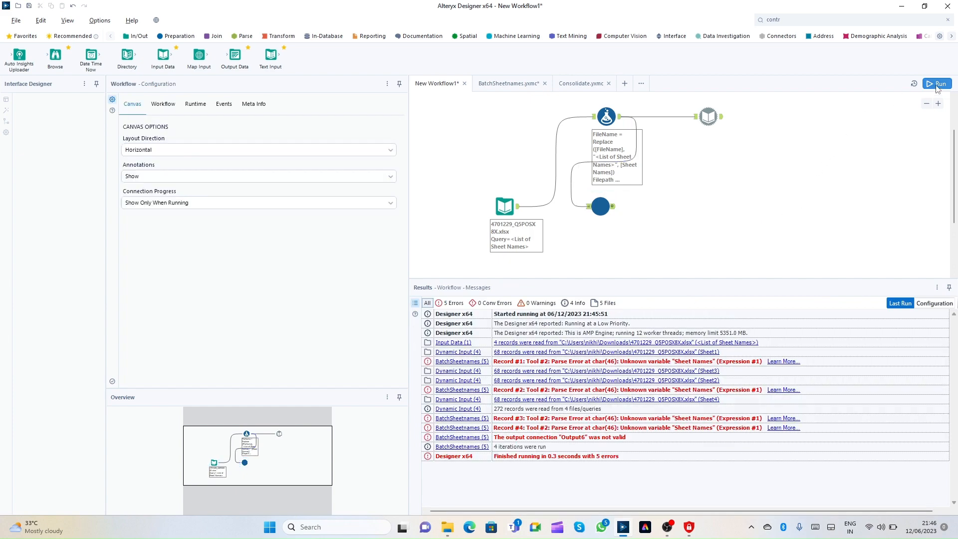
# Inspect the records entering the BatchSheetnames macro, widening the FileName and Filepath columns to compare their full paths
pyautogui.click(603, 207)
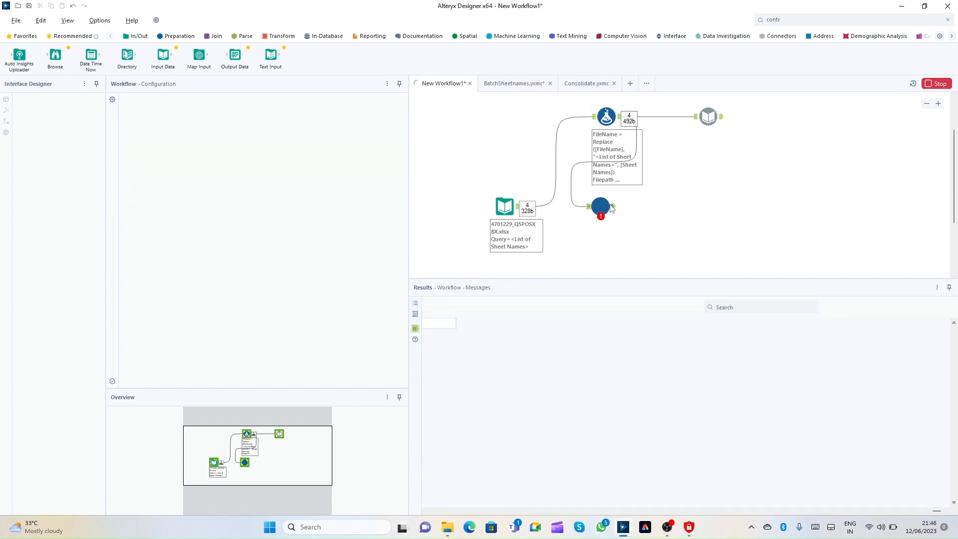
pyautogui.scroll(-1, 640, 241)
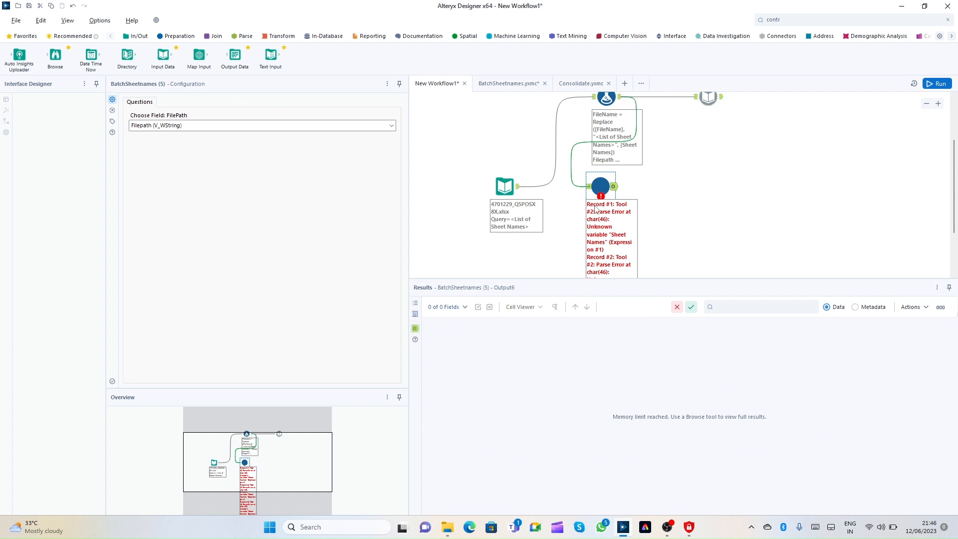
pyautogui.click(588, 186)
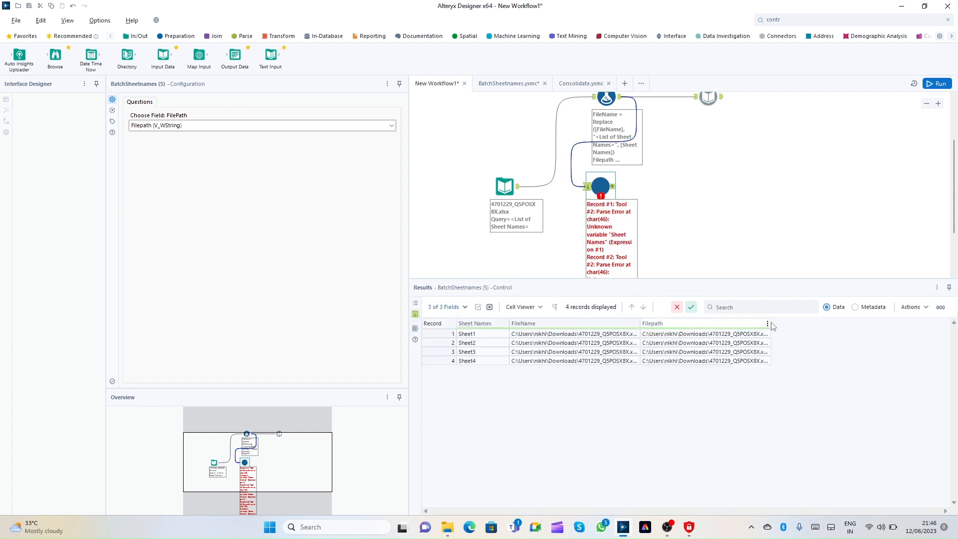
pyautogui.moveTo(768, 325); pyautogui.dragTo(895, 326)
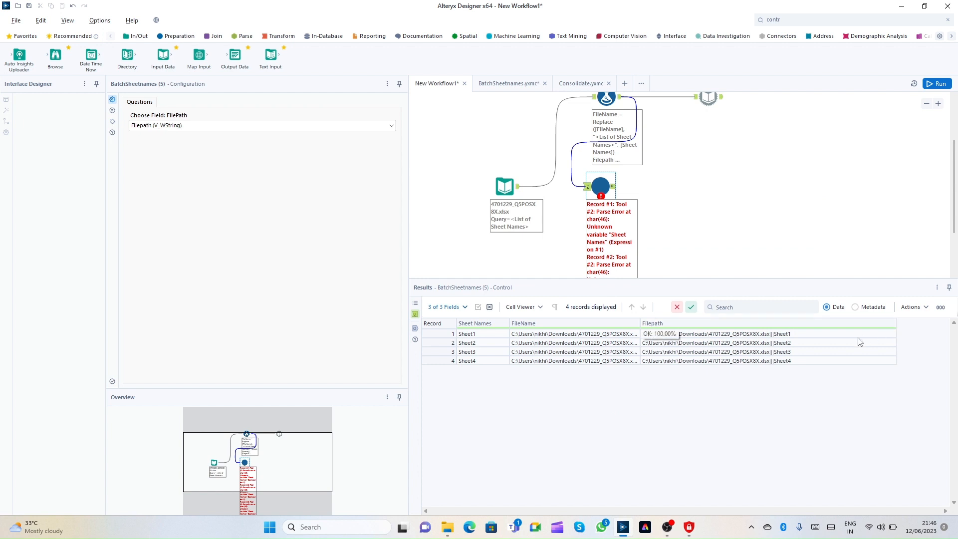
pyautogui.click(787, 337)
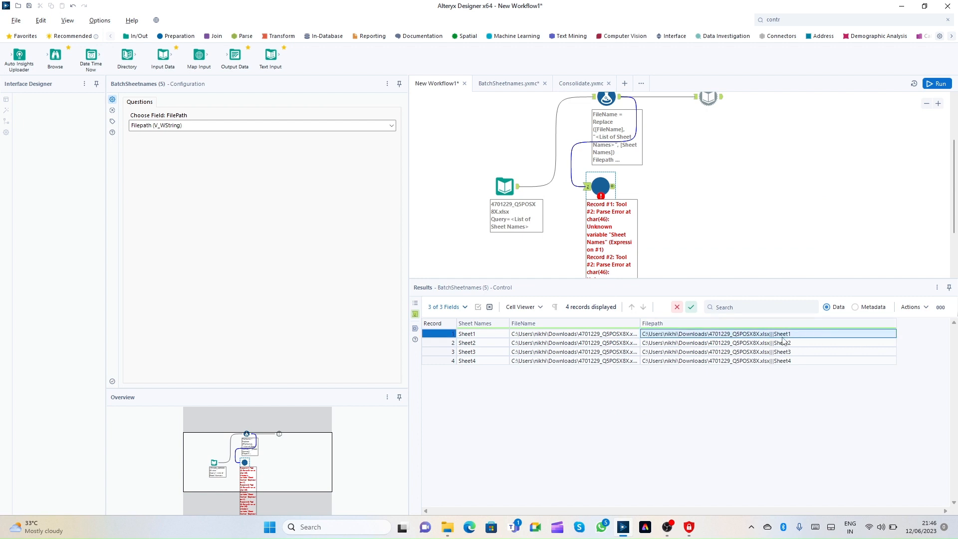
pyautogui.moveTo(640, 324); pyautogui.dragTo(728, 336)
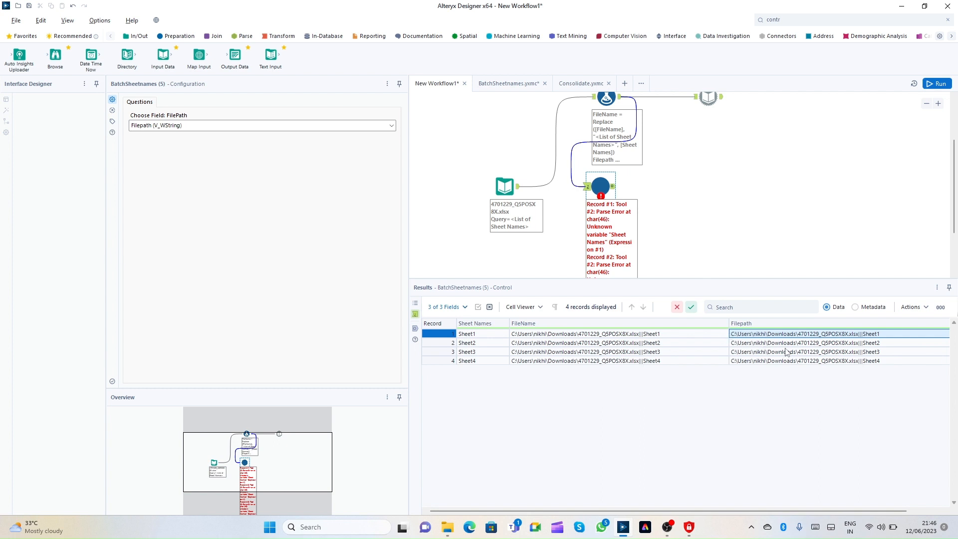
pyautogui.click(689, 334)
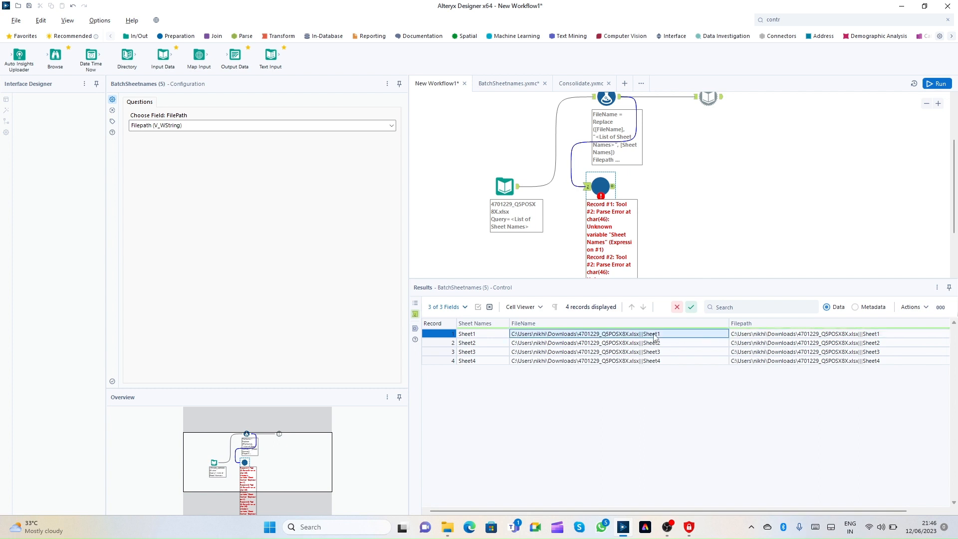
# Check the Formula tool's output by reading the complete FileName and Filepath values for each sheet
pyautogui.click(620, 101)
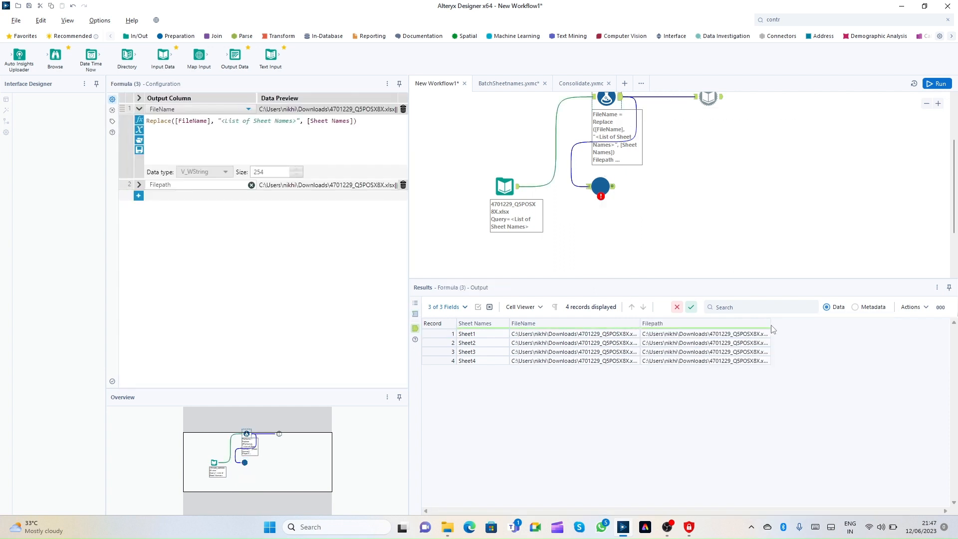
pyautogui.moveTo(770, 324); pyautogui.dragTo(915, 325)
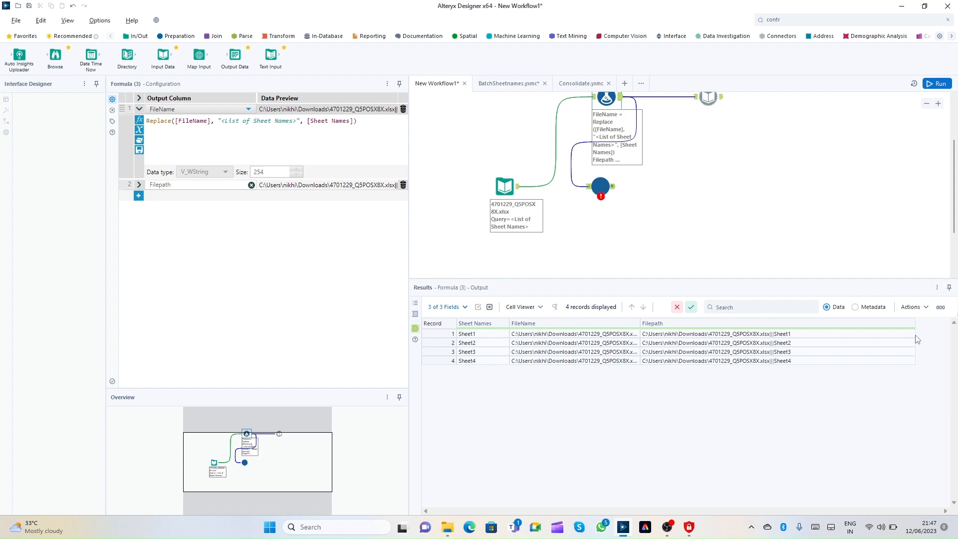
pyautogui.click(828, 342)
pyautogui.click(804, 333)
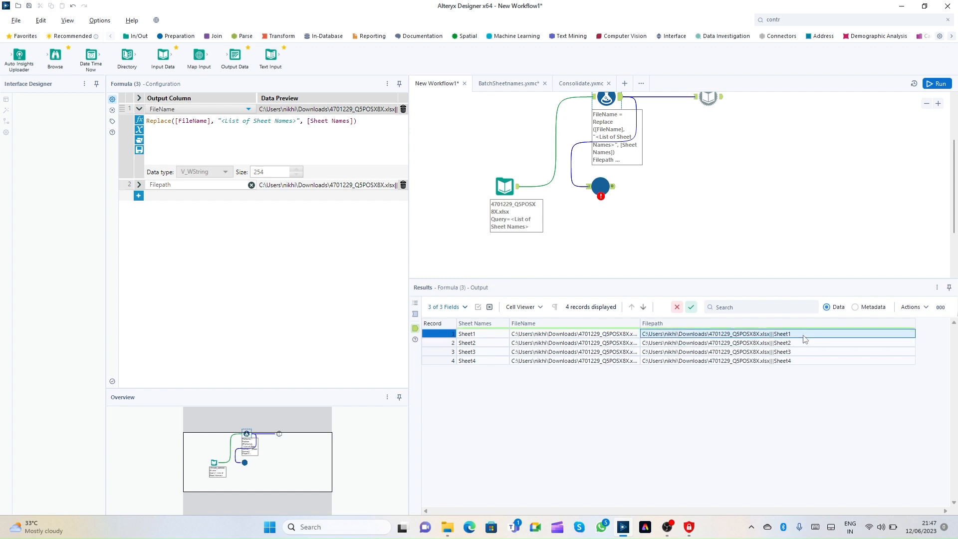
pyautogui.click(790, 352)
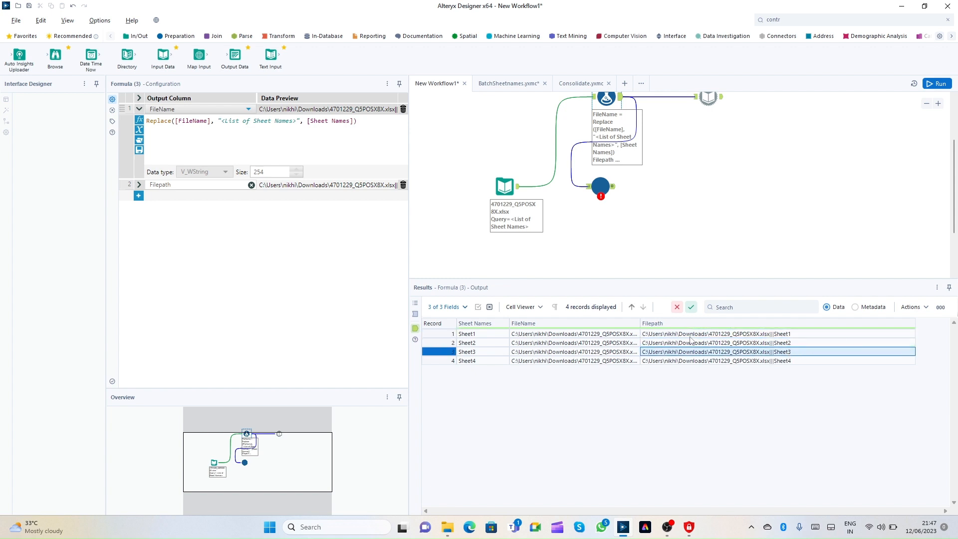
pyautogui.doubleClick(640, 323)
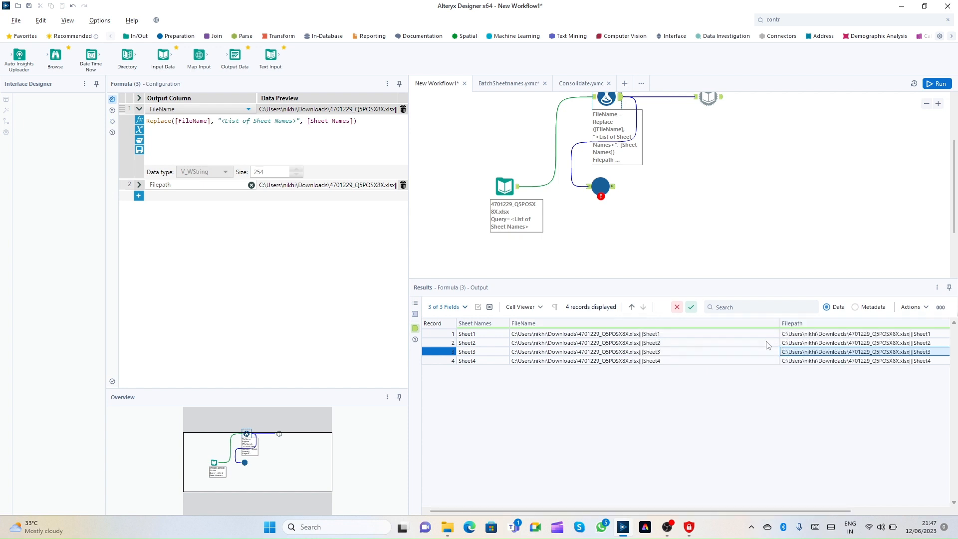
pyautogui.click(635, 334)
pyautogui.moveTo(666, 339); pyautogui.dragTo(660, 363)
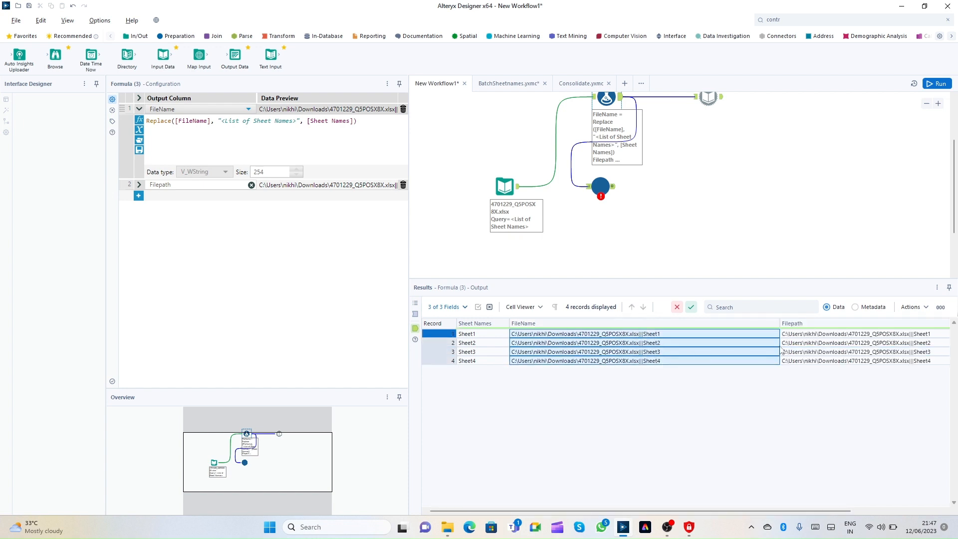
pyautogui.moveTo(779, 323); pyautogui.dragTo(644, 323)
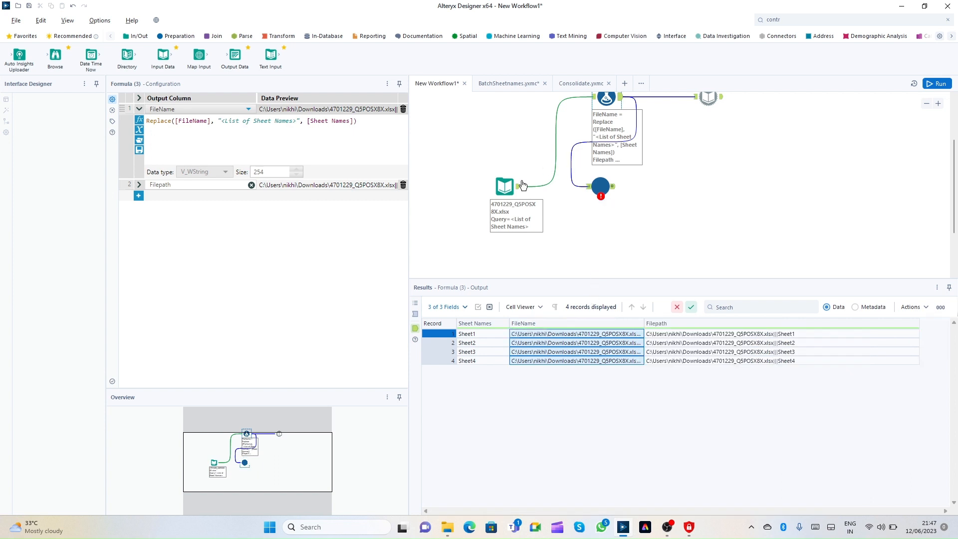
# Compare the full FileName values output by the Input Data tool with those output by the Formula tool
pyautogui.click(522, 199)
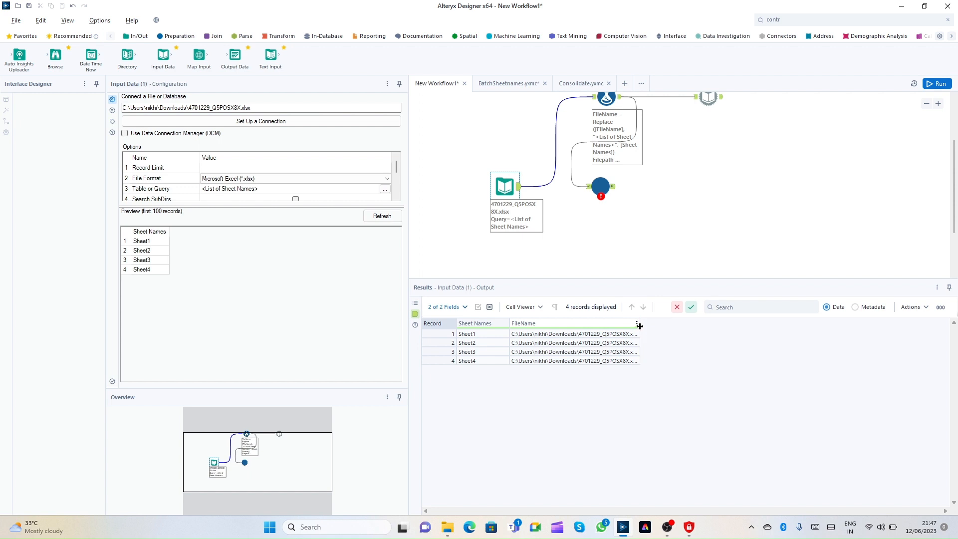
pyautogui.moveTo(639, 324); pyautogui.dragTo(799, 324)
pyautogui.click(703, 335)
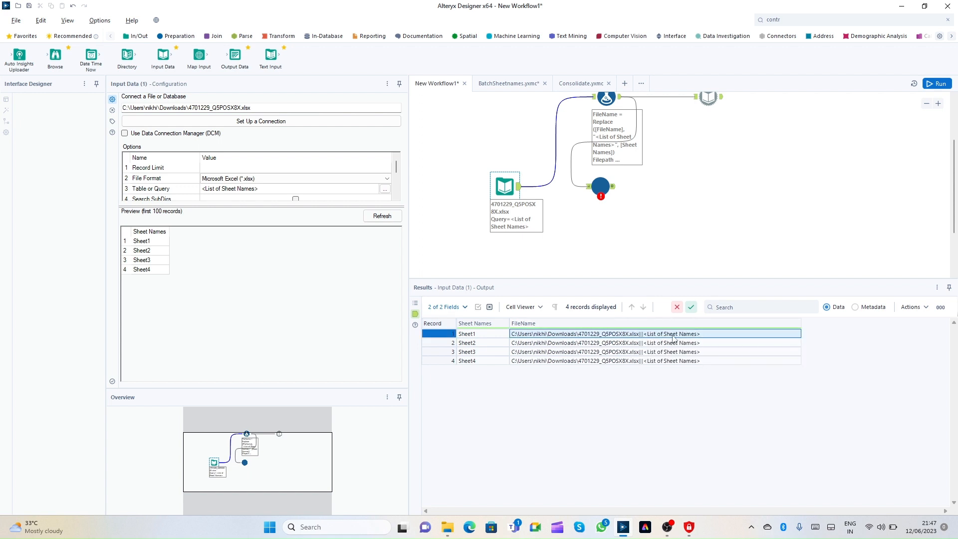
pyautogui.click(604, 99)
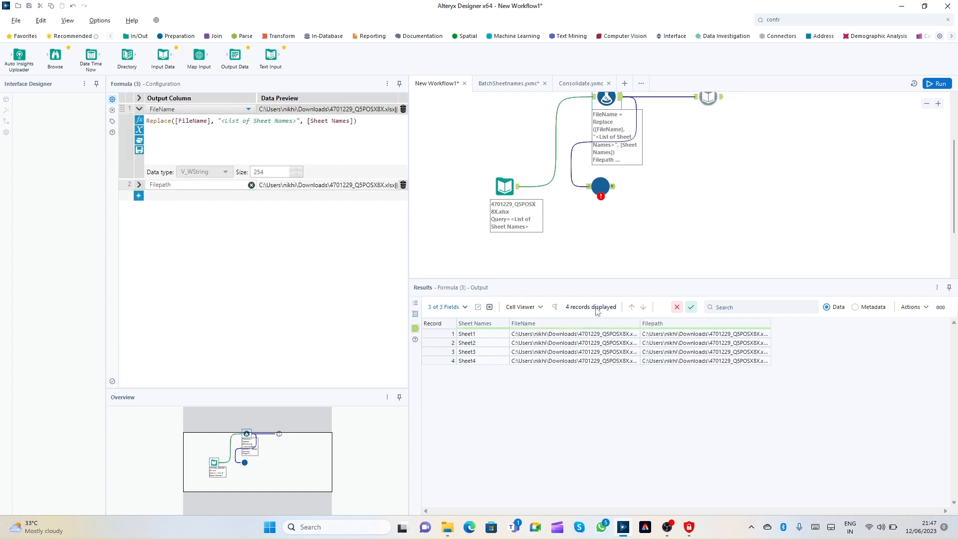
pyautogui.moveTo(640, 323); pyautogui.dragTo(729, 326)
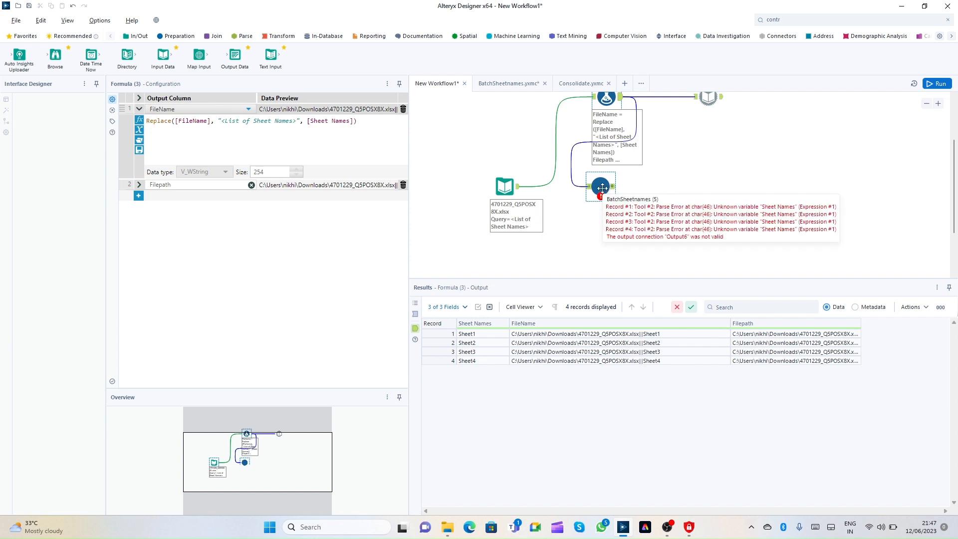
# Move the BatchSheetnames macro farther from the Input Data tool and place a new Formula tool between them
pyautogui.moveTo(613, 195); pyautogui.dragTo(774, 182)
pyautogui.click(179, 36)
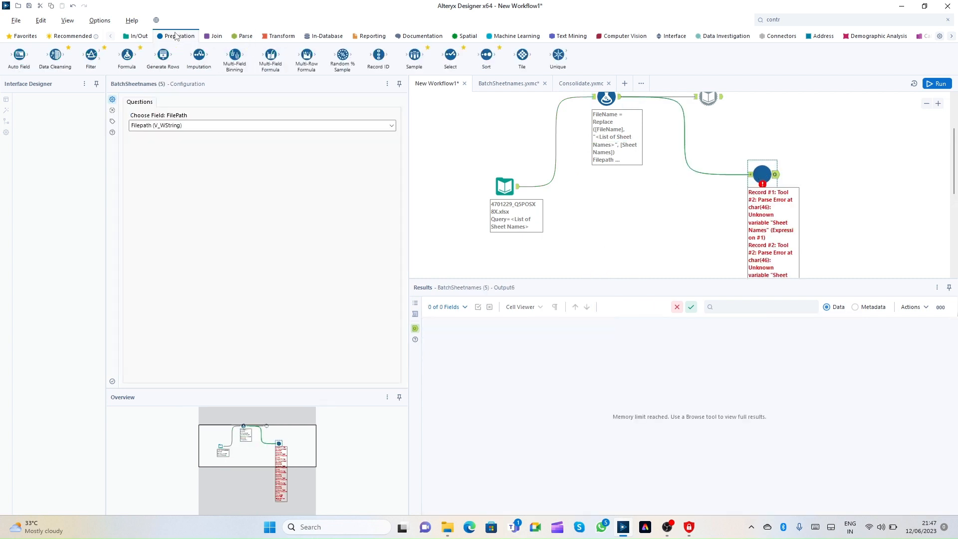
pyautogui.moveTo(127, 56); pyautogui.dragTo(589, 193)
# Copy the Filepath column's complete Replace expression from the original Formula tool
pyautogui.click(605, 101)
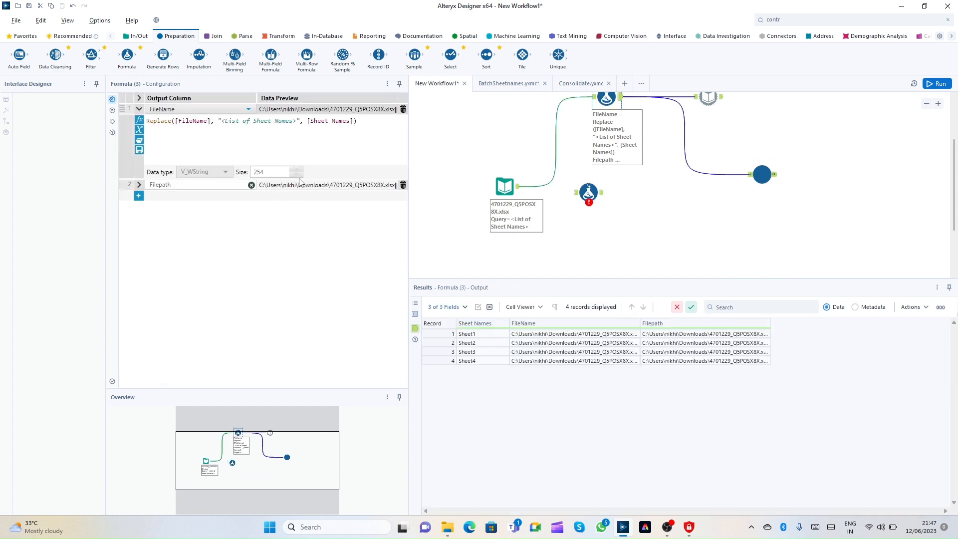
pyautogui.click(139, 184)
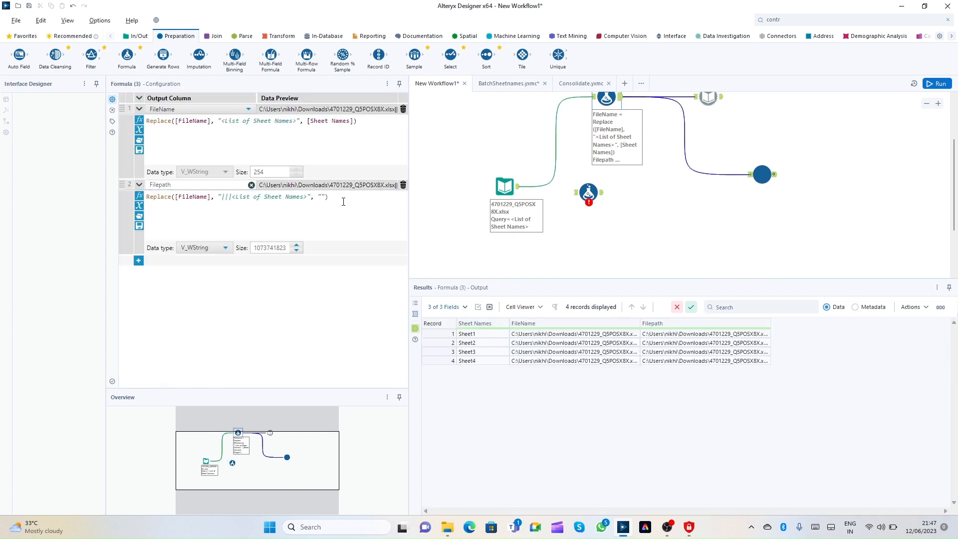
pyautogui.moveTo(343, 202); pyautogui.dragTo(69, 197)
pyautogui.hotkey('ctrl', 'c')
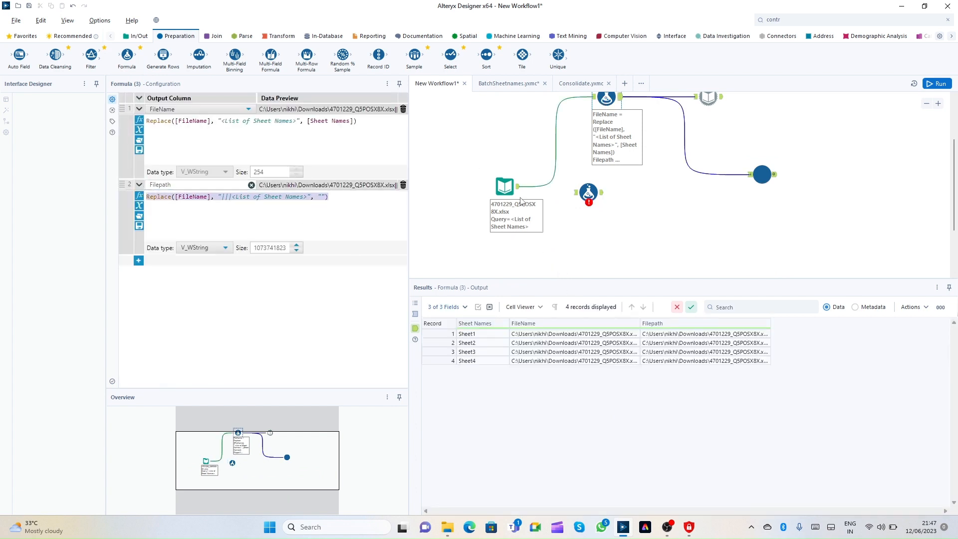
# Connect Input Data to the new Formula tool and add a Path column using Replace([FileName], "|||<List of Sheet Names>", "")
pyautogui.moveTo(517, 186); pyautogui.dragTo(578, 193)
pyautogui.click(585, 195)
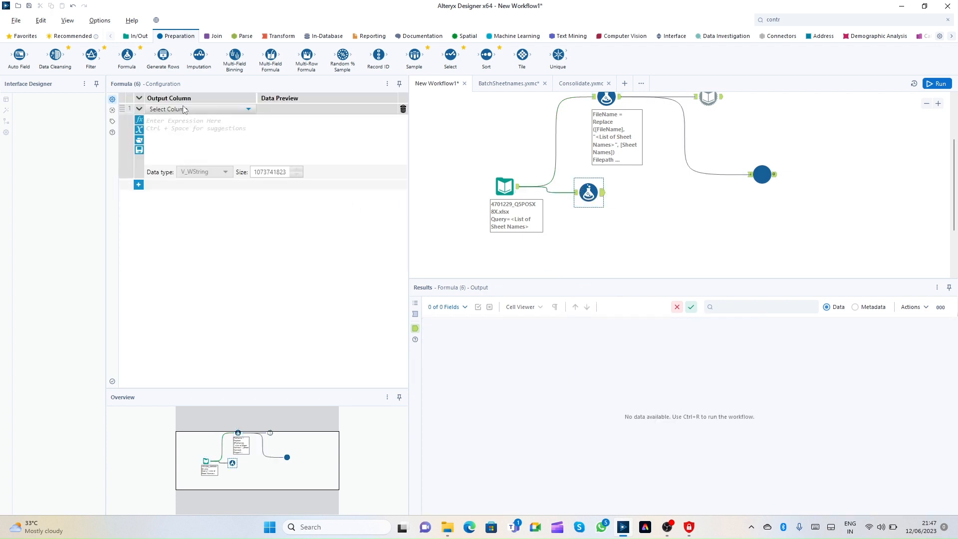
pyautogui.click(192, 109)
pyautogui.click(176, 120)
pyautogui.write('Path')
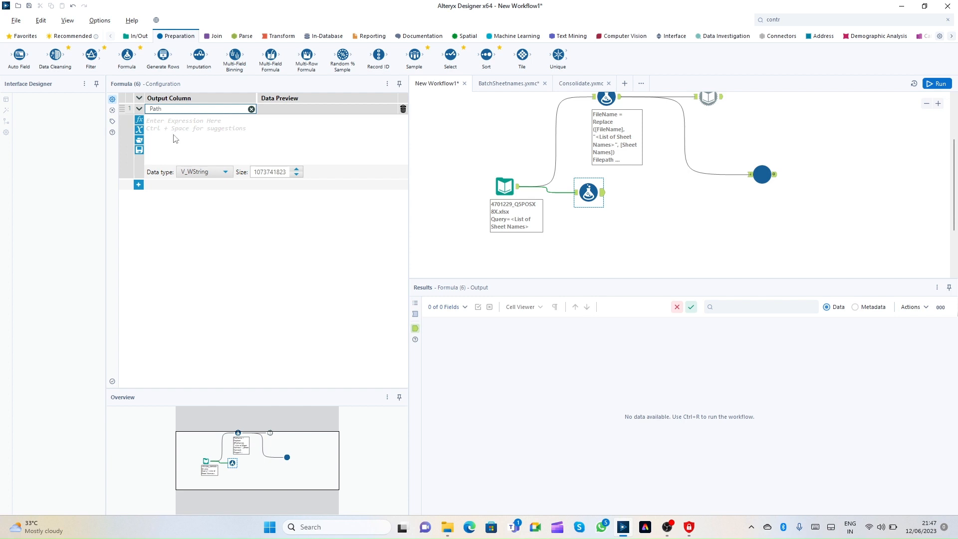
pyautogui.click(174, 139)
pyautogui.hotkey('ctrl', 'v')
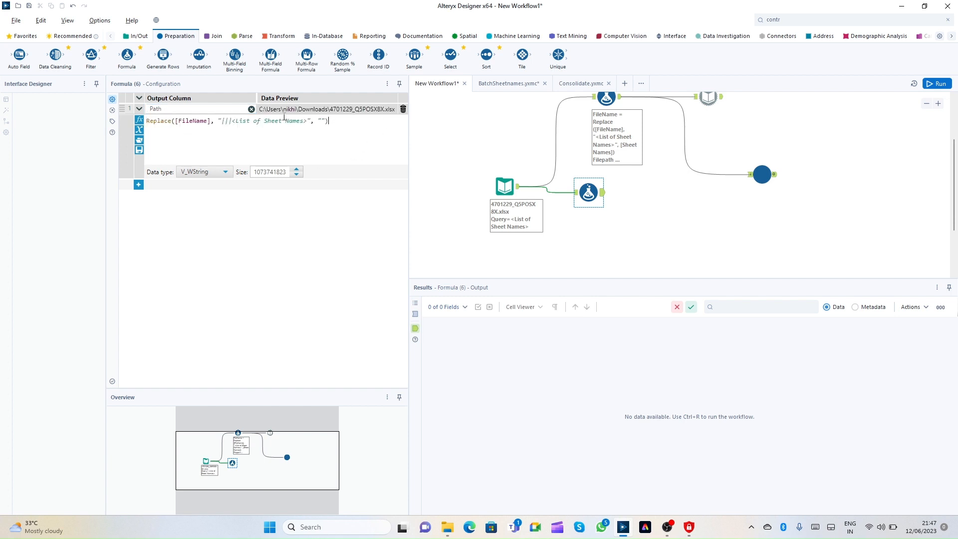
pyautogui.click(699, 187)
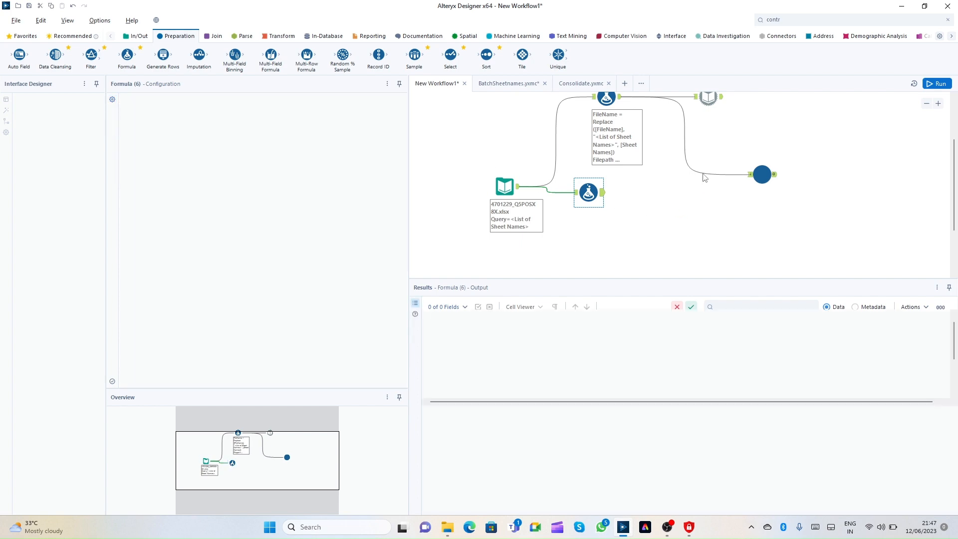
# Delete the original Formula tool's connection to the BatchSheetnames macro and connect the new Formula tool to the macro instead
pyautogui.hotkey('ctrl', 'r')
pyautogui.press('Delete')
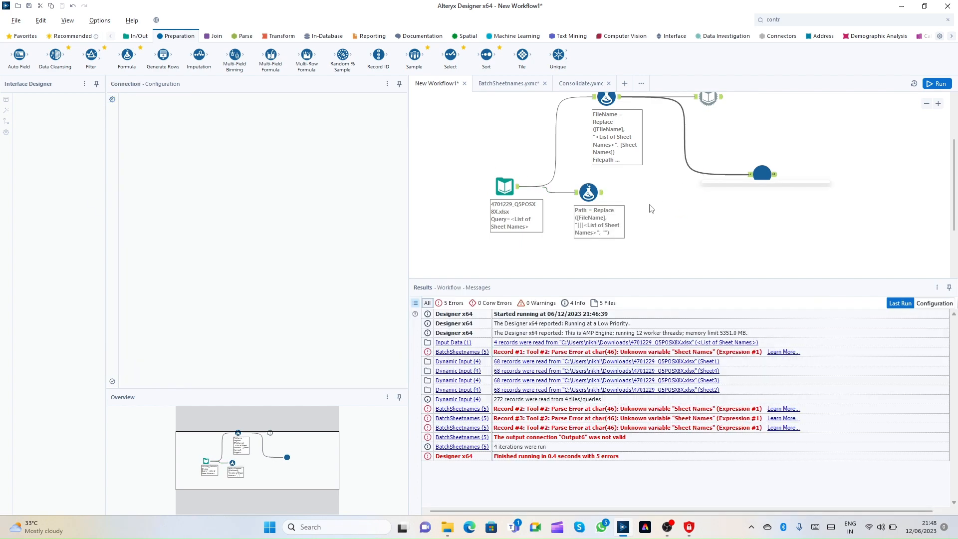
pyautogui.moveTo(601, 193); pyautogui.dragTo(751, 174)
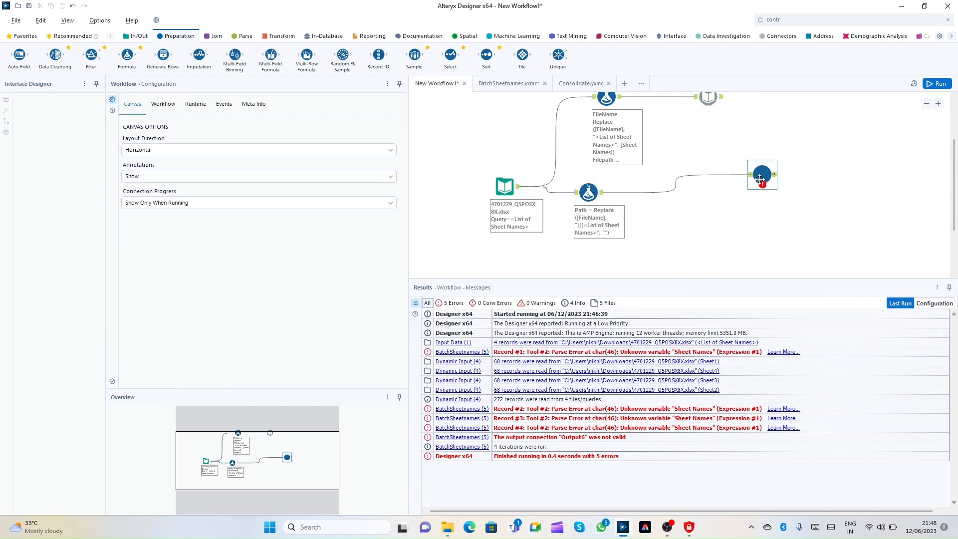
# Map the BatchSheetnames macro's FilePath question to the Path field, run the workflow, and check the macro's error message
pyautogui.click(762, 174)
pyautogui.click(207, 127)
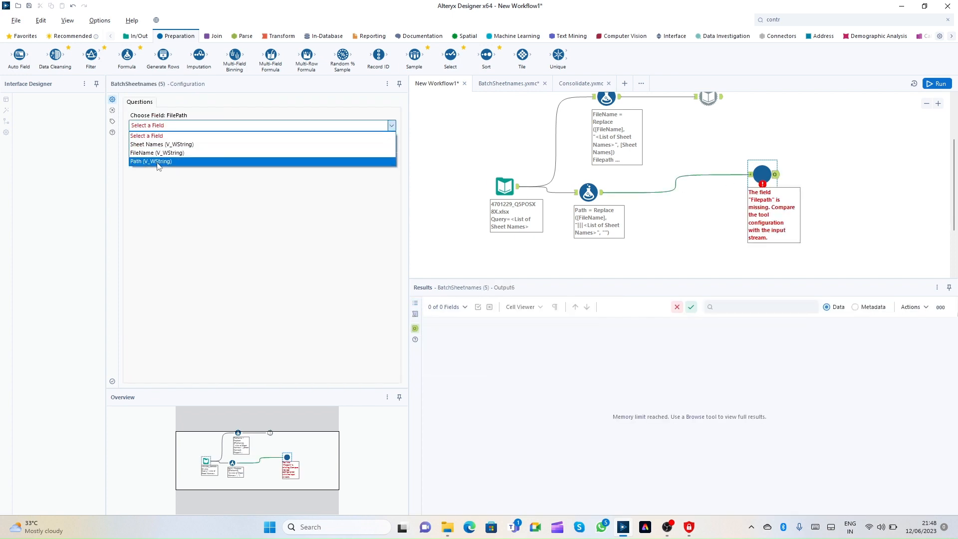
pyautogui.click(187, 159)
pyautogui.click(866, 223)
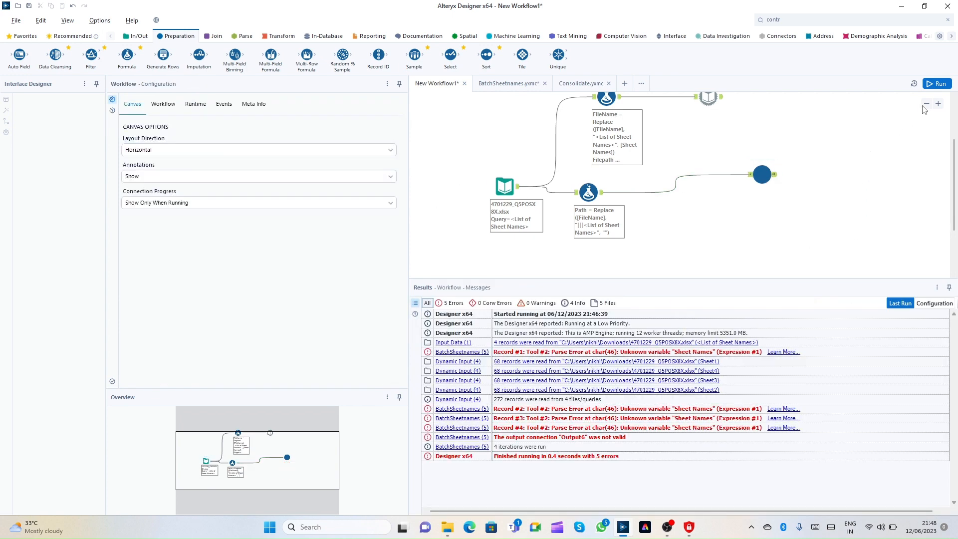
pyautogui.click(937, 85)
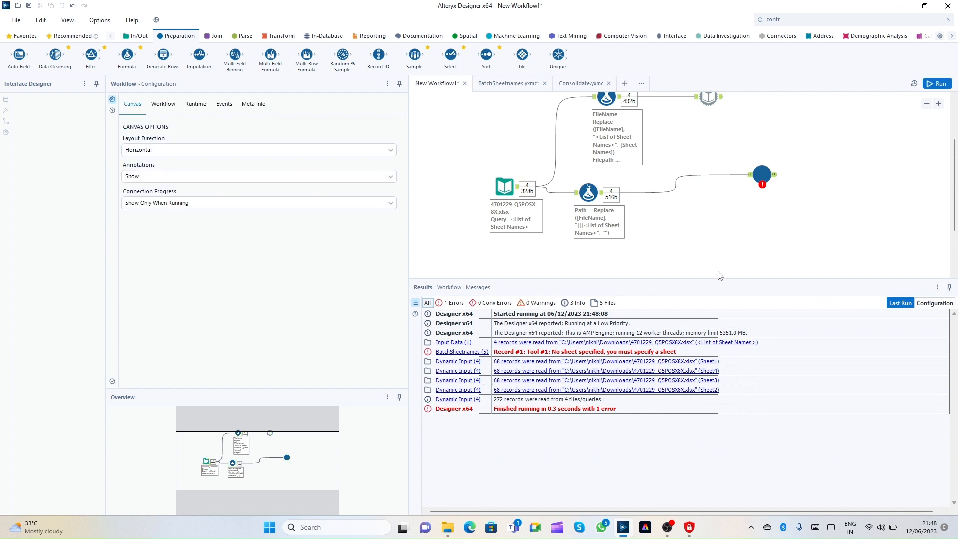
pyautogui.click(571, 354)
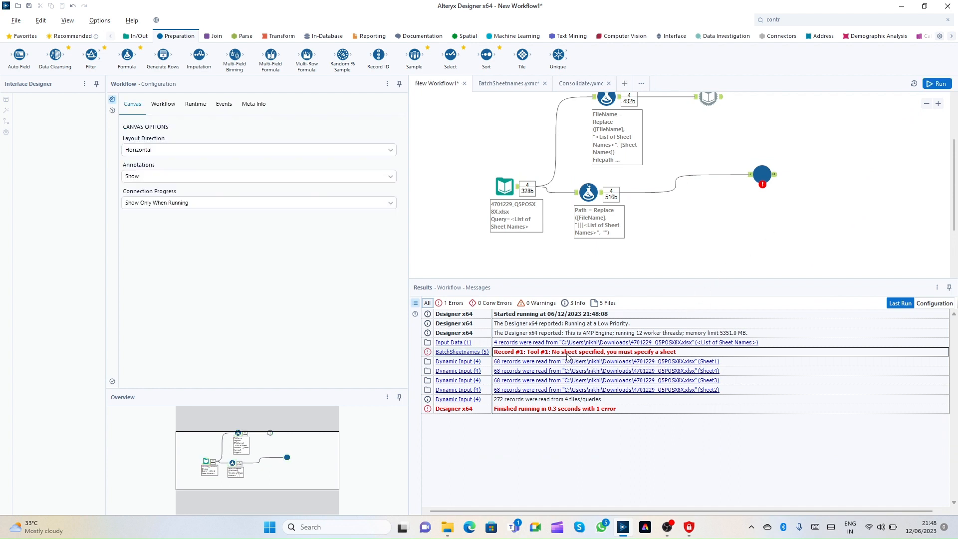
# Open the BatchSheetnames macro, run it, and widen the Input Data results' FileName column to read the full paths
pyautogui.click(762, 175)
pyautogui.rightClick(761, 174)
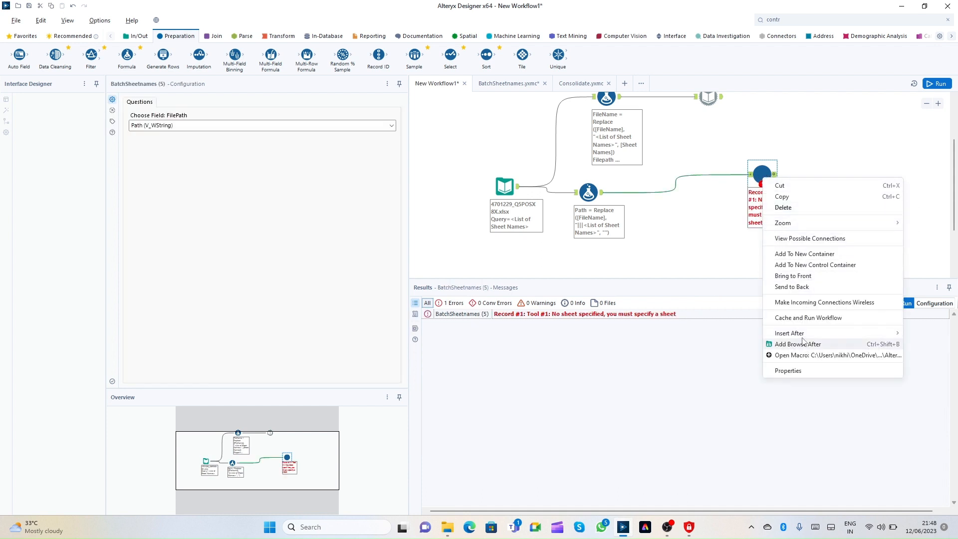
pyautogui.click(786, 355)
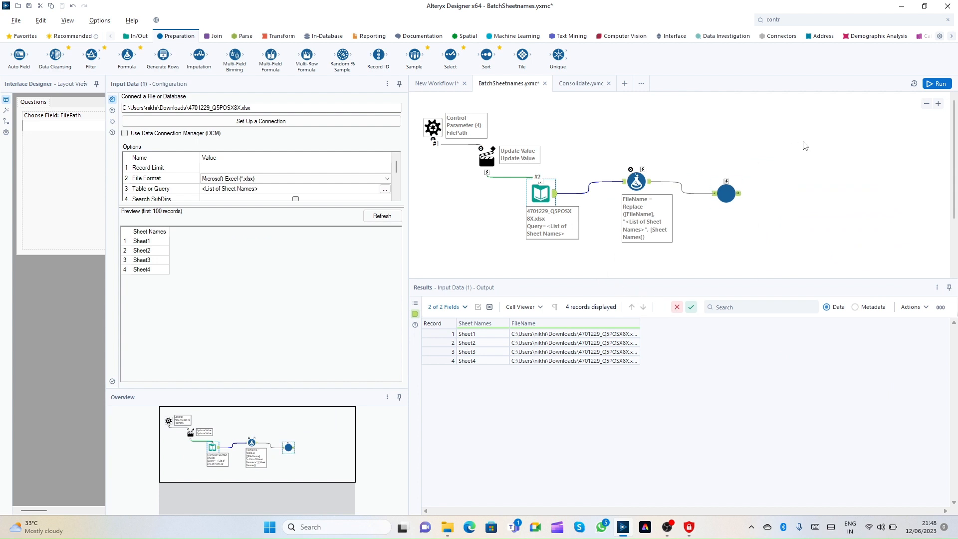
pyautogui.click(940, 84)
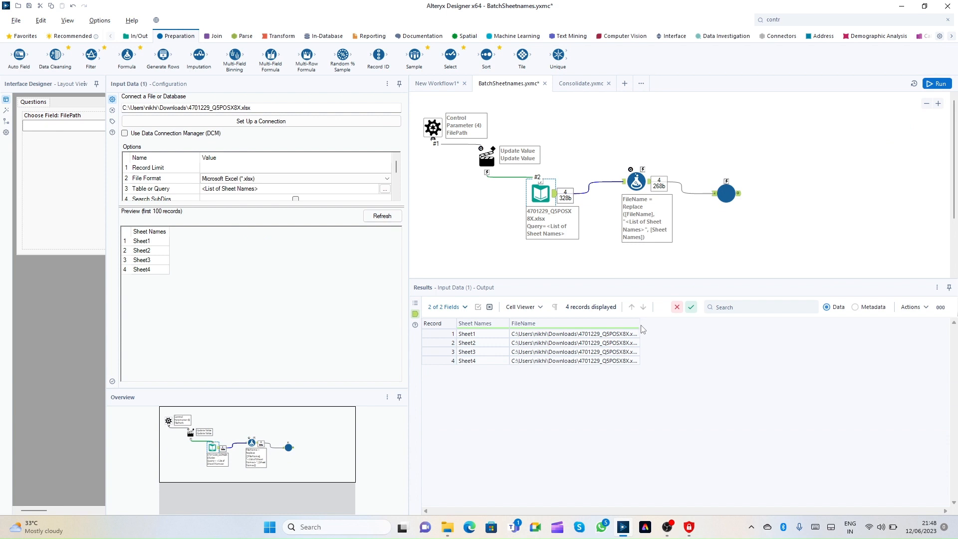
pyautogui.moveTo(639, 325); pyautogui.dragTo(787, 345)
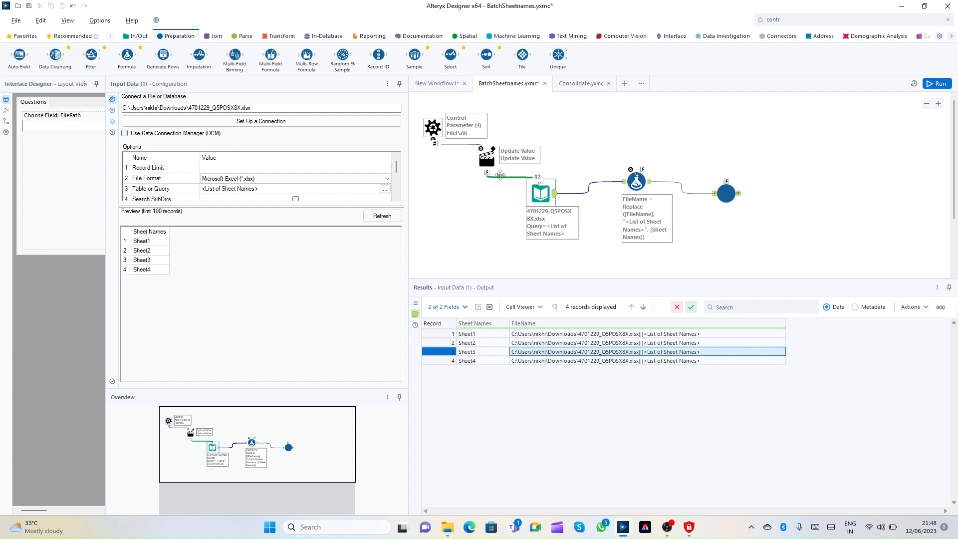
# Set the Action tool to replace only the specific .xlsx path string, removing "|||<List of Sheet Names>" from the text to replace
pyautogui.click(432, 128)
pyautogui.click(479, 151)
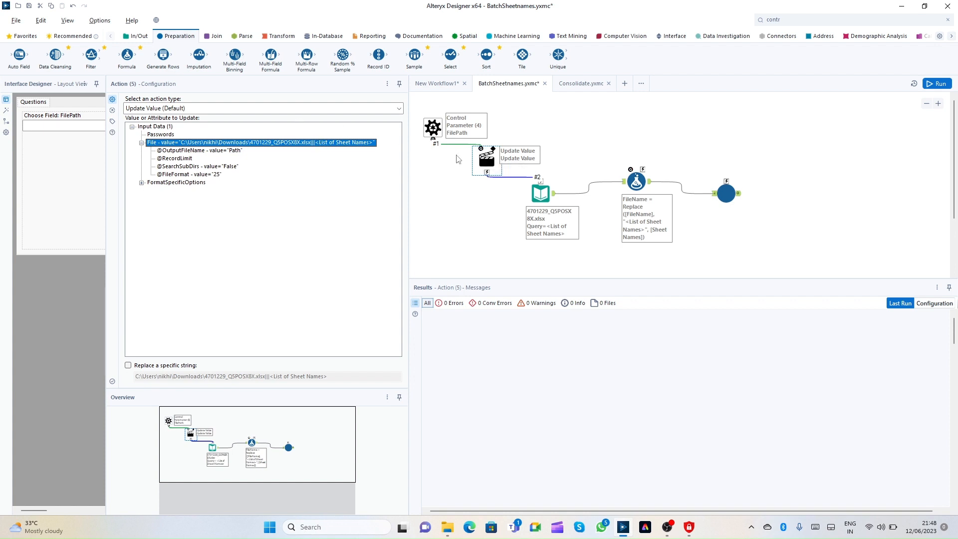
pyautogui.click(432, 127)
pyautogui.click(540, 193)
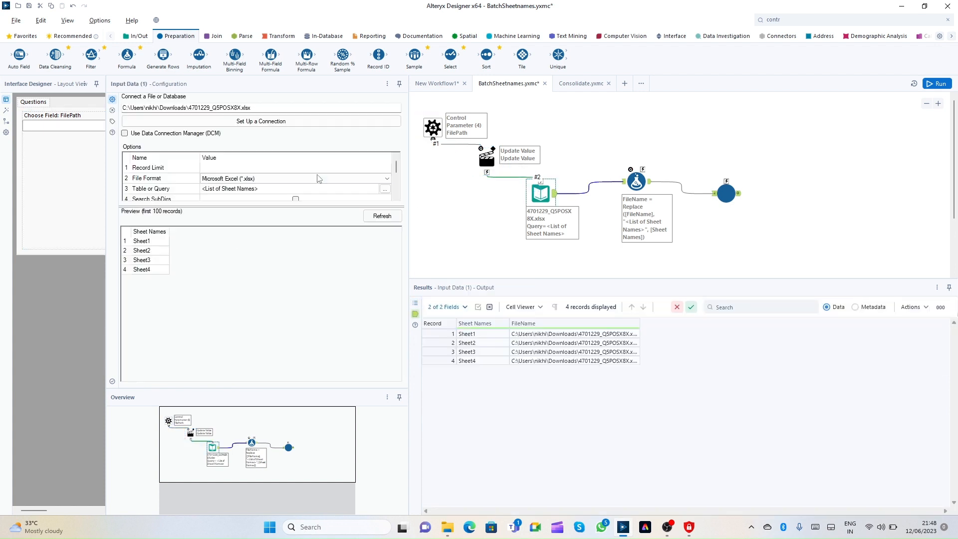
pyautogui.click(486, 157)
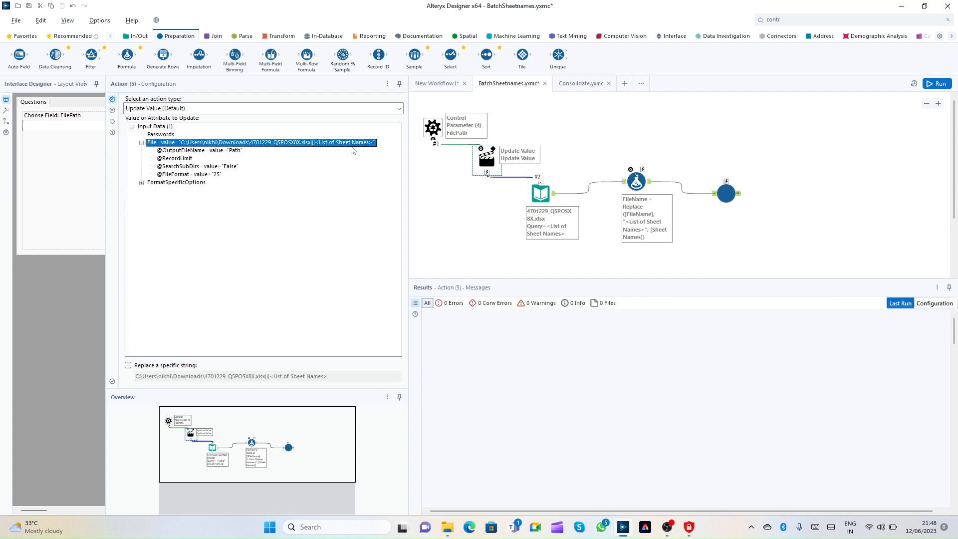
pyautogui.click(166, 366)
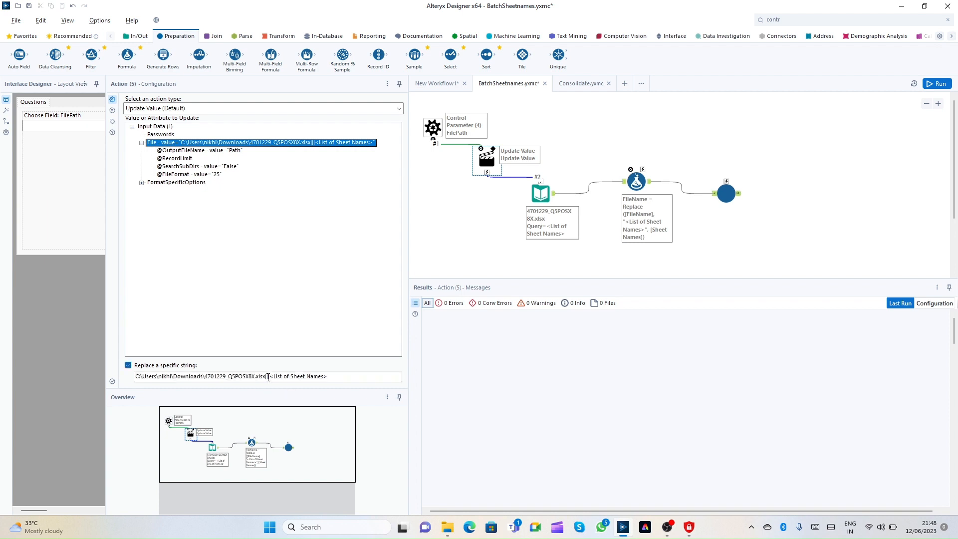
pyautogui.moveTo(266, 377); pyautogui.dragTo(342, 378)
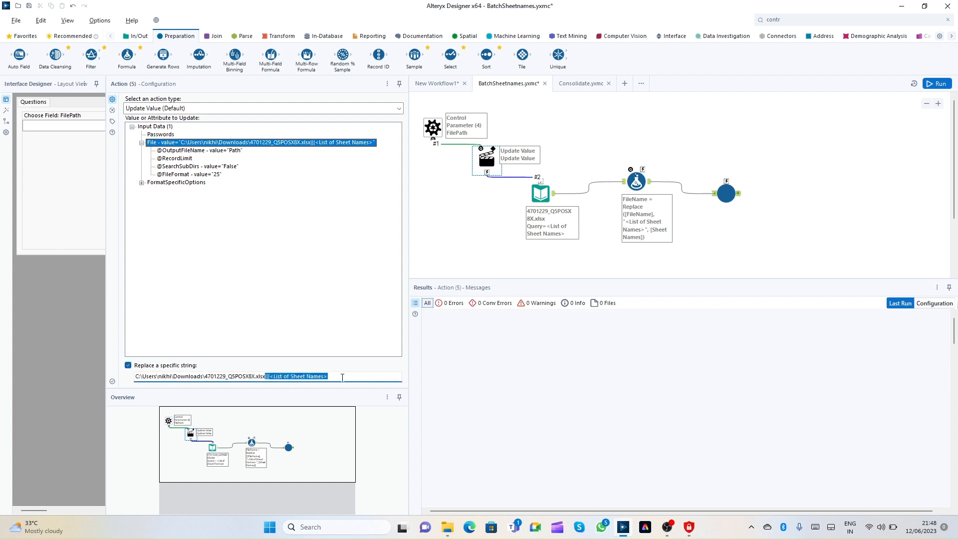
pyautogui.press('Delete')
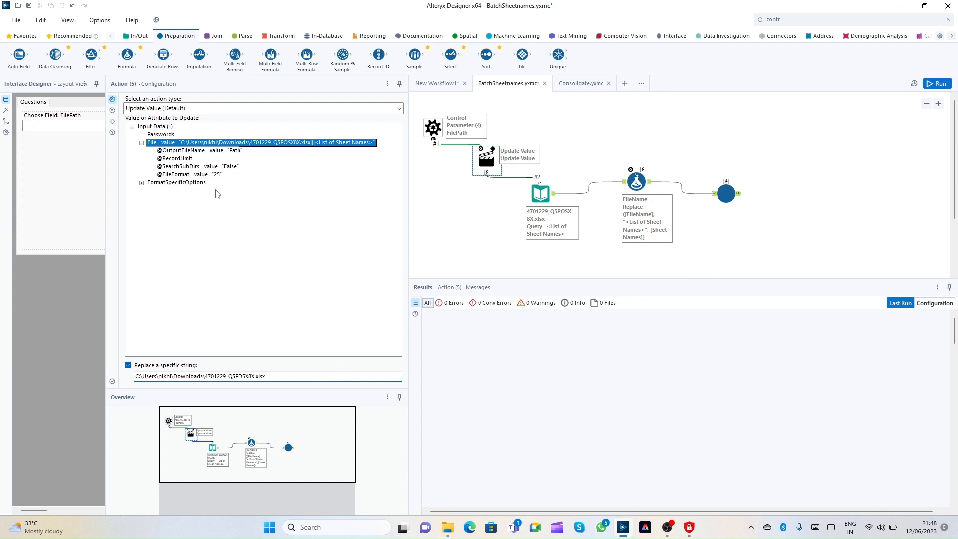
# Save the BatchSheetnames macro and rerun New Workflow1 with the refreshed version
pyautogui.click(29, 6)
pyautogui.click(436, 84)
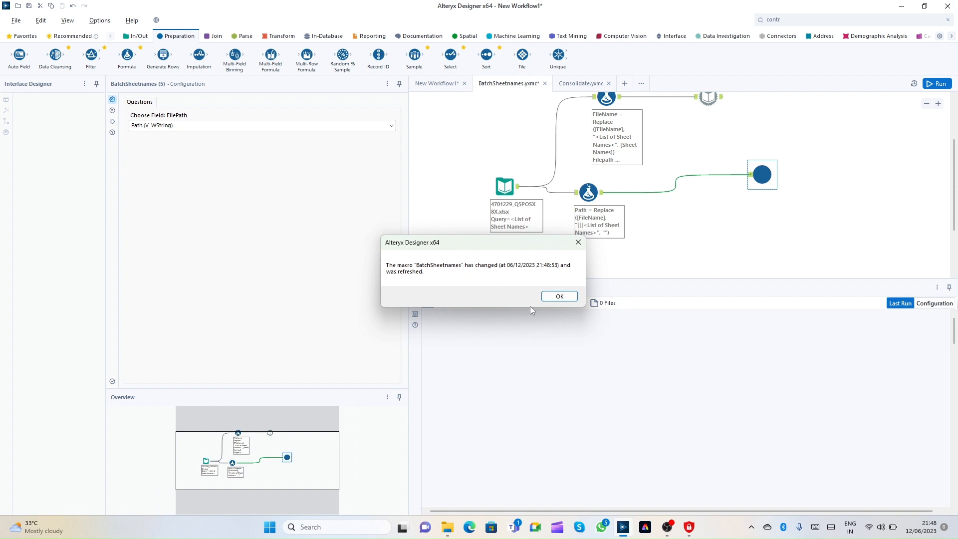
pyautogui.click(559, 296)
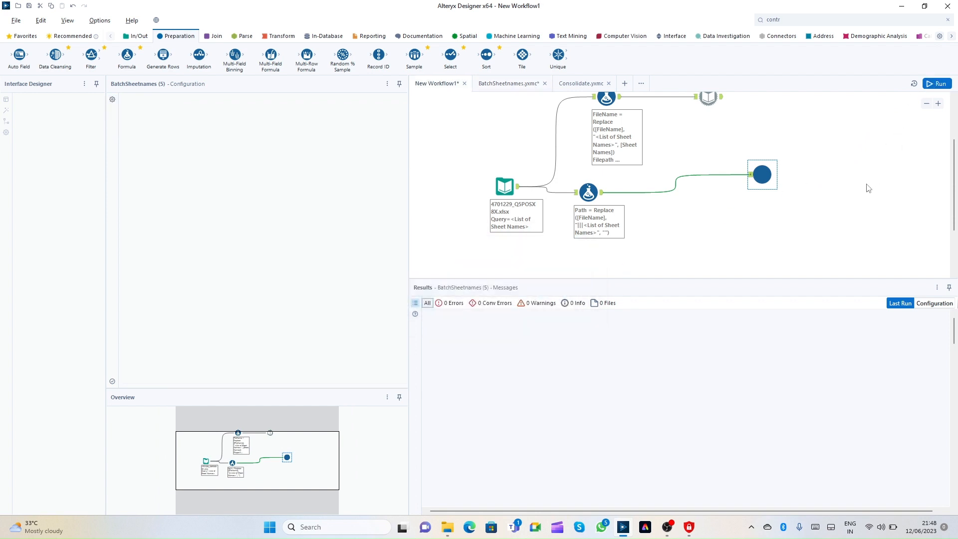
pyautogui.hotkey('ctrl', 'r')
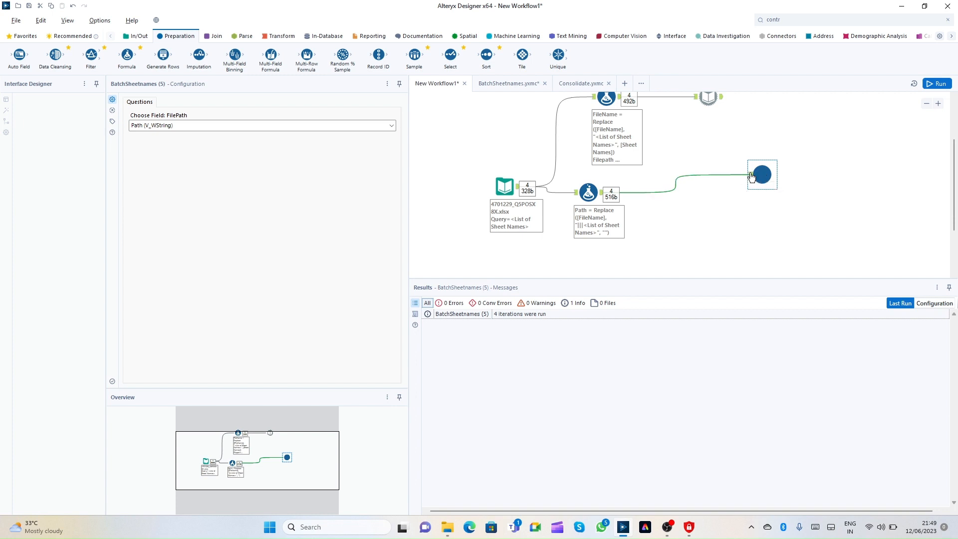
# Reopen the BatchSheetnames macro from its tool in New Workflow1
pyautogui.click(759, 179)
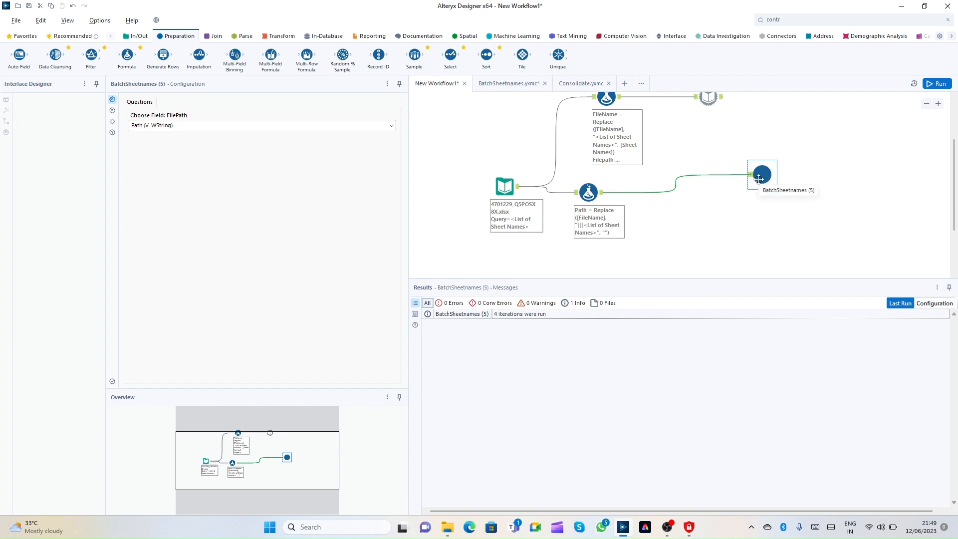
pyautogui.rightClick(761, 174)
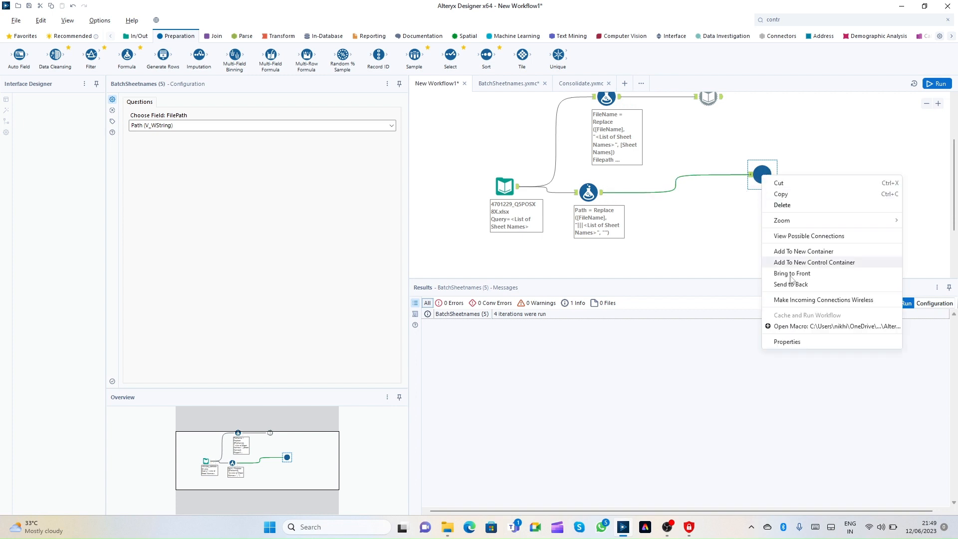
pyautogui.click(803, 326)
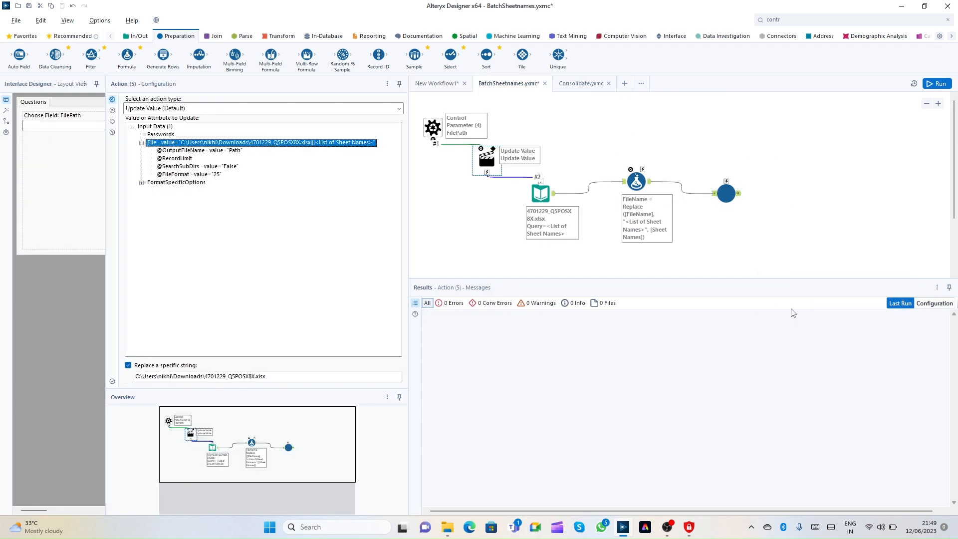
pyautogui.click(727, 194)
pyautogui.rightClick(726, 194)
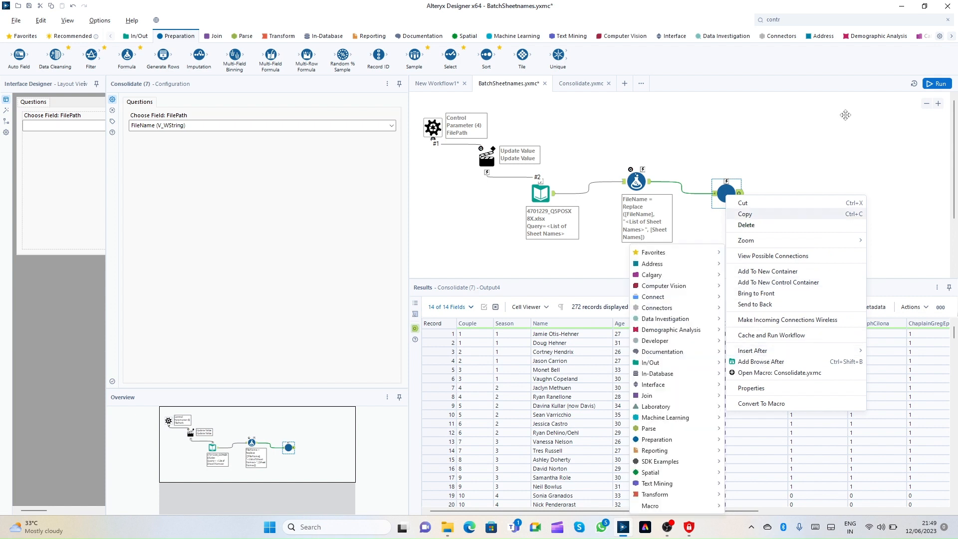
pyautogui.click(808, 19)
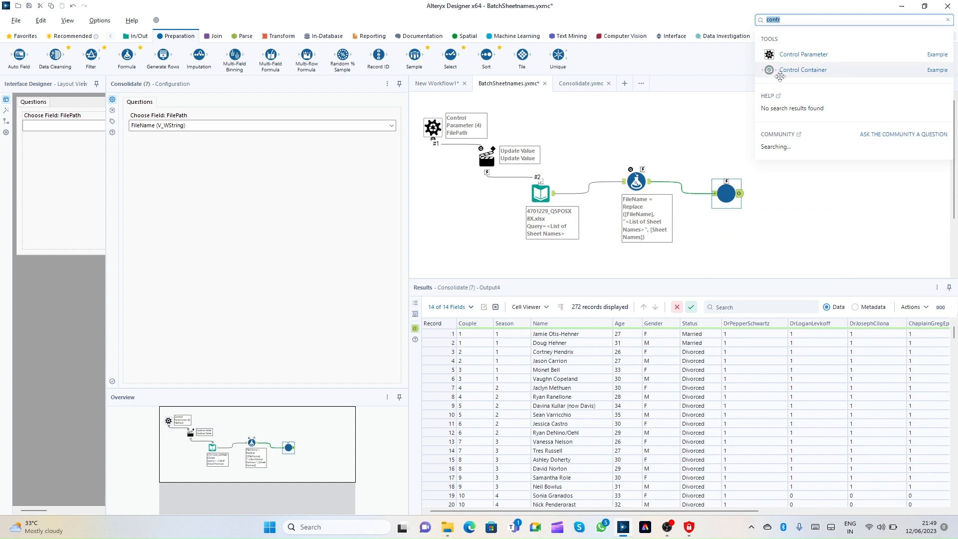
pyautogui.click(740, 195)
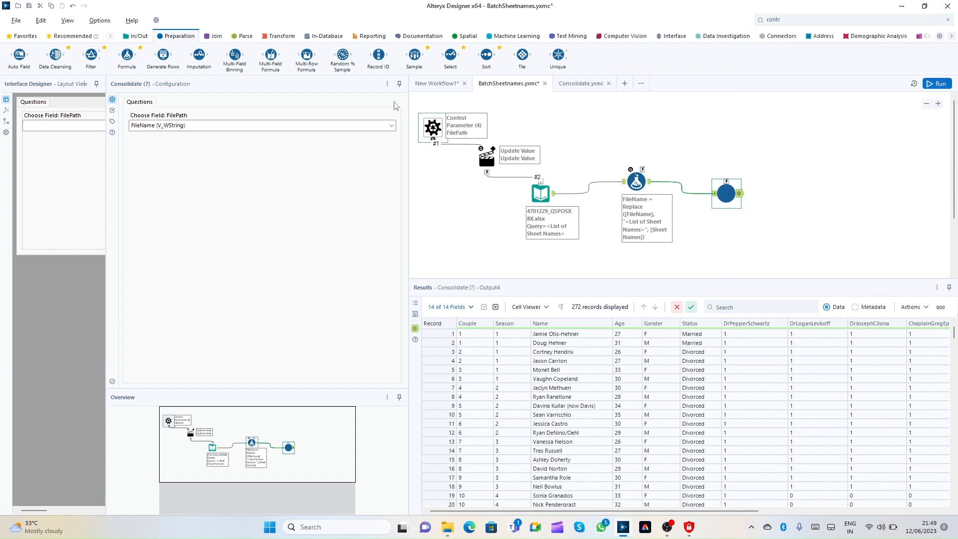
# Add a Select tool followed by a Macro Output with anchor abbreviation "o" after the Consolidate macro, and save BatchSheetnames
pyautogui.moveTo(450, 55); pyautogui.dragTo(780, 193)
pyautogui.rightClick(781, 199)
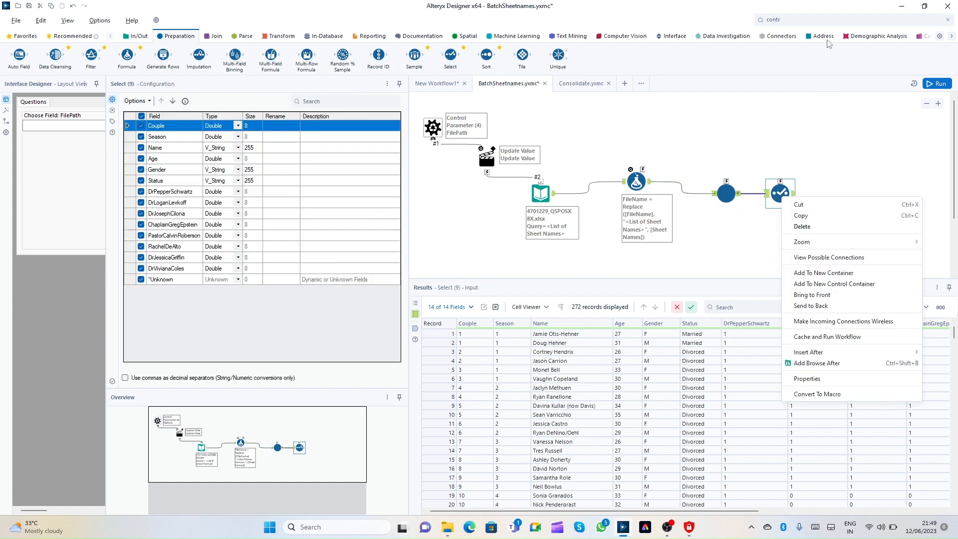
pyautogui.click(801, 20)
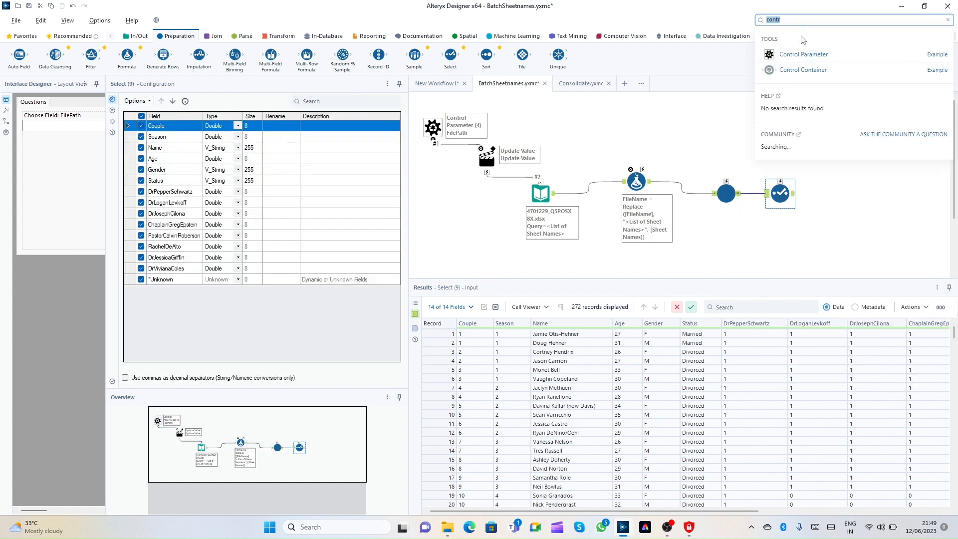
pyautogui.write('macro')
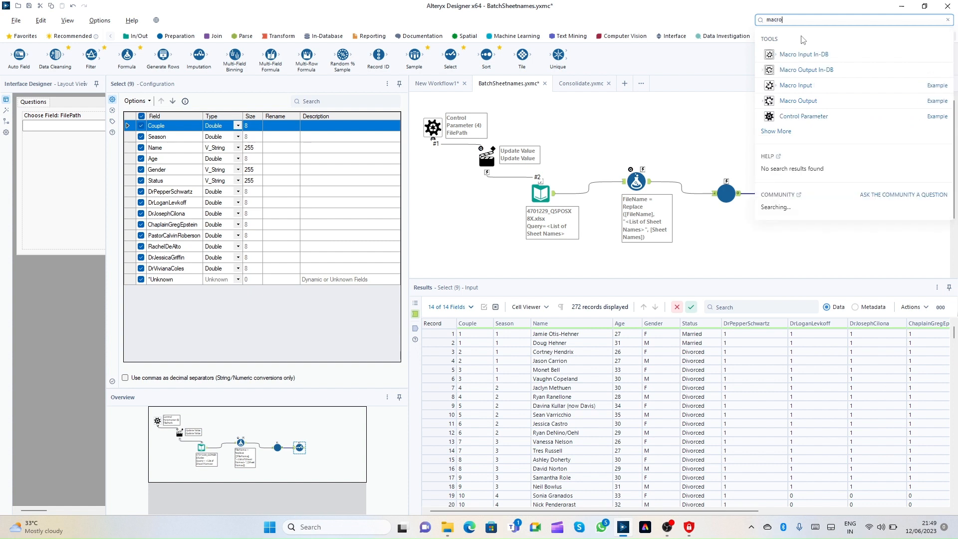
pyautogui.moveTo(795, 100); pyautogui.dragTo(840, 194)
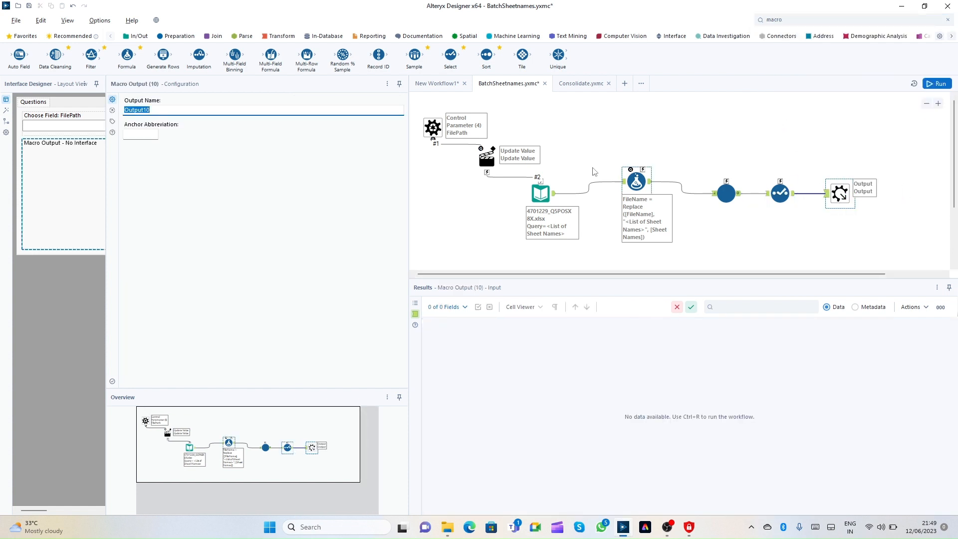
pyautogui.click(135, 136)
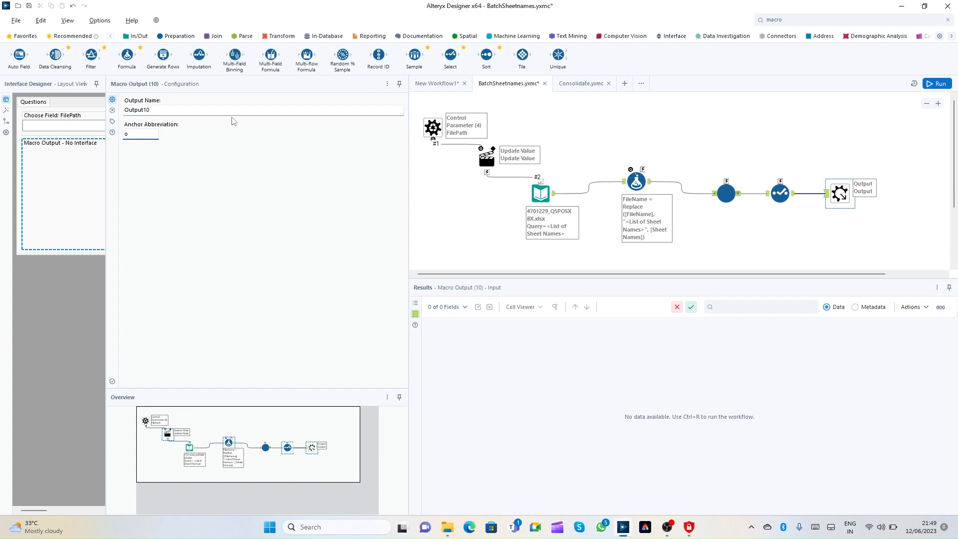
pyautogui.click(29, 6)
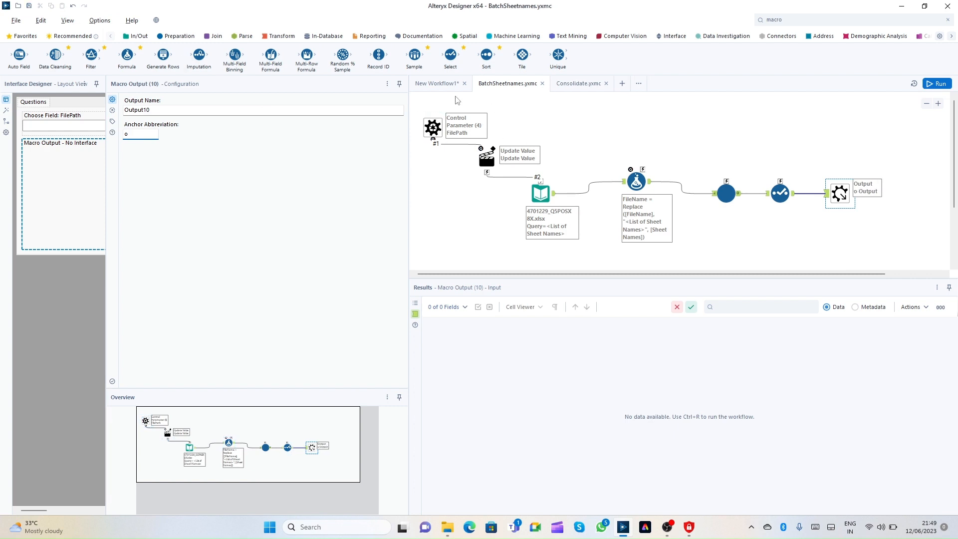
# Run New Workflow1 with the refreshed BatchSheetnames macro and inspect the records from its output
pyautogui.click(436, 84)
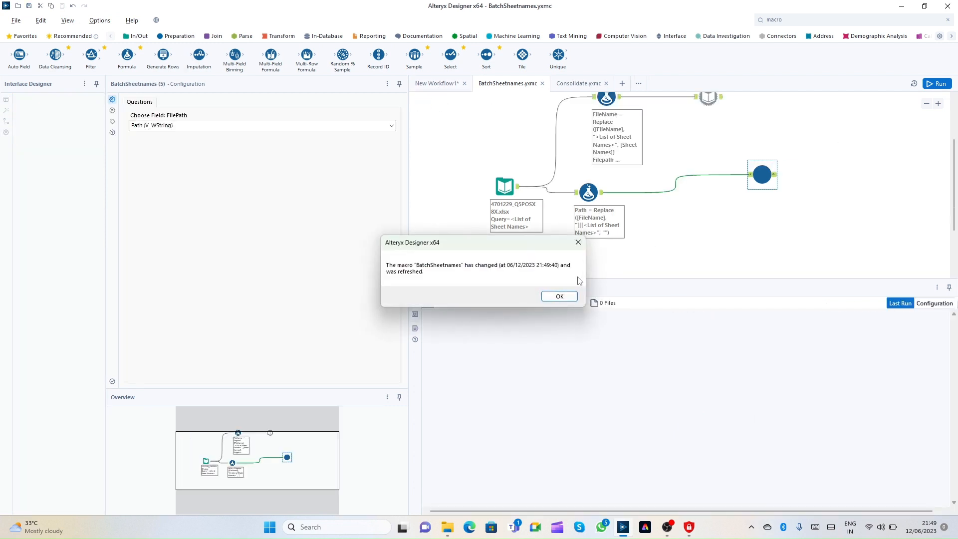
pyautogui.click(561, 295)
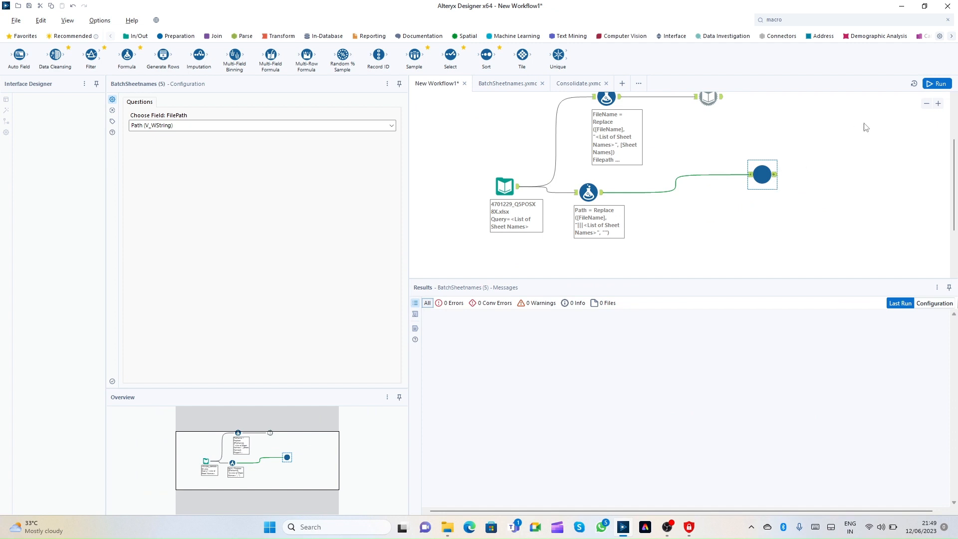
pyautogui.click(936, 86)
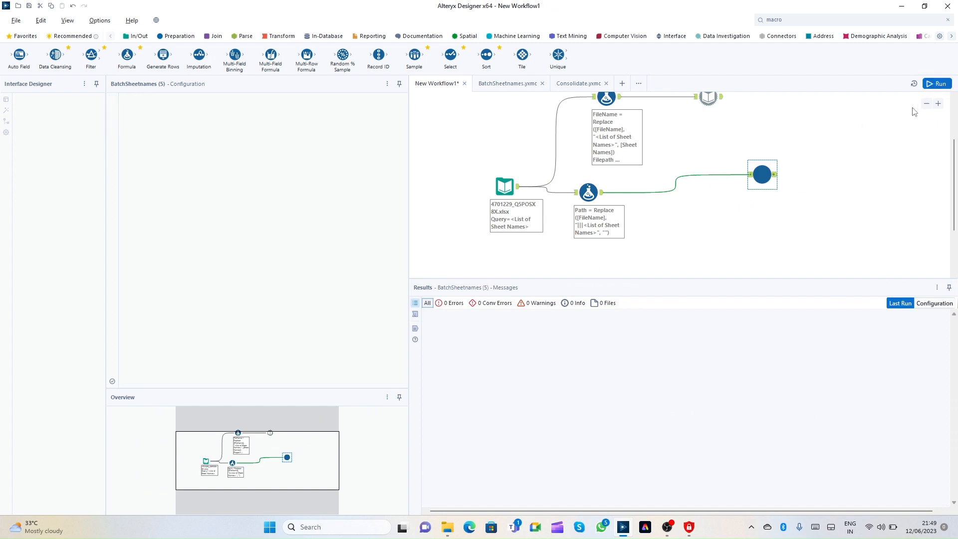
pyautogui.click(776, 176)
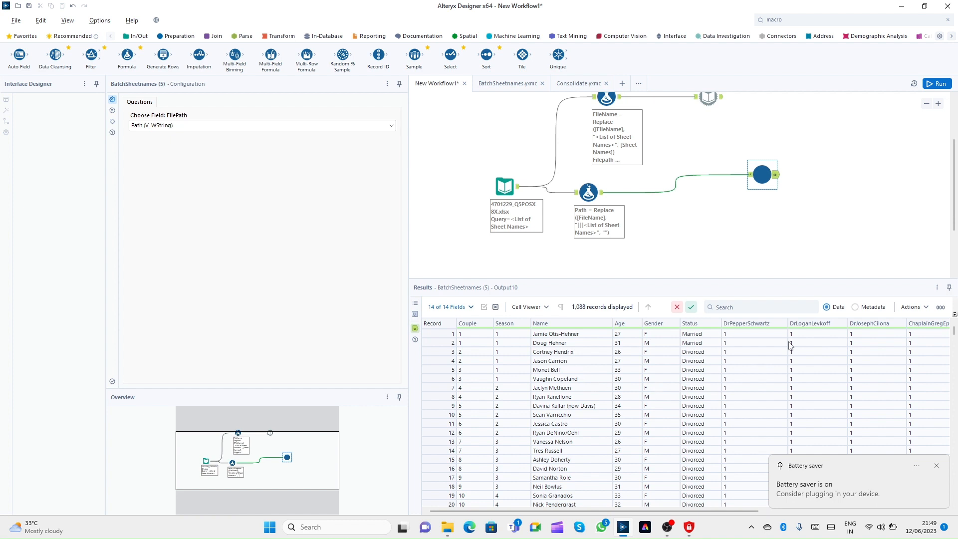
pyautogui.moveTo(676, 350); pyautogui.dragTo(685, 432)
pyautogui.click(685, 407)
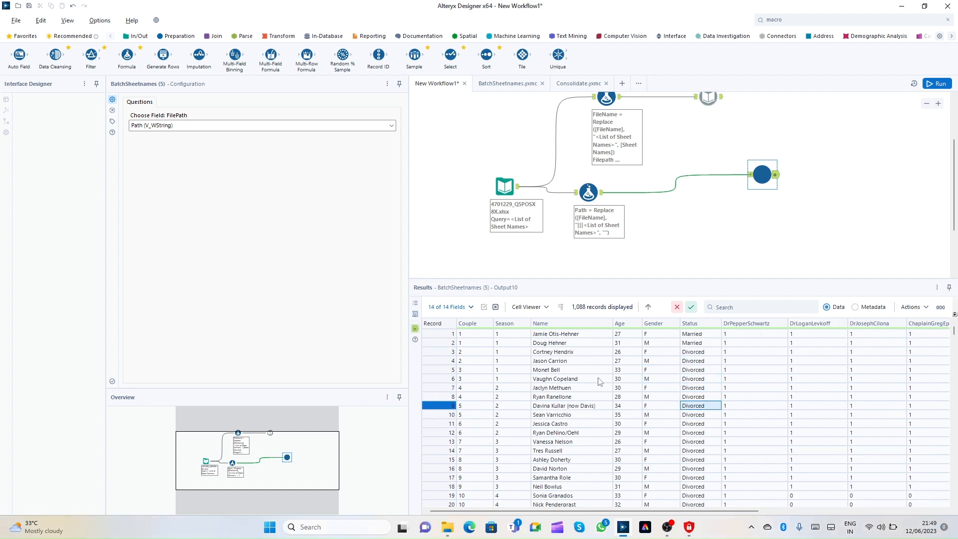
# Add a Unique tool after the BatchSheetnames macro in New Workflow1 and select all columns for finding unique values
pyautogui.click(215, 37)
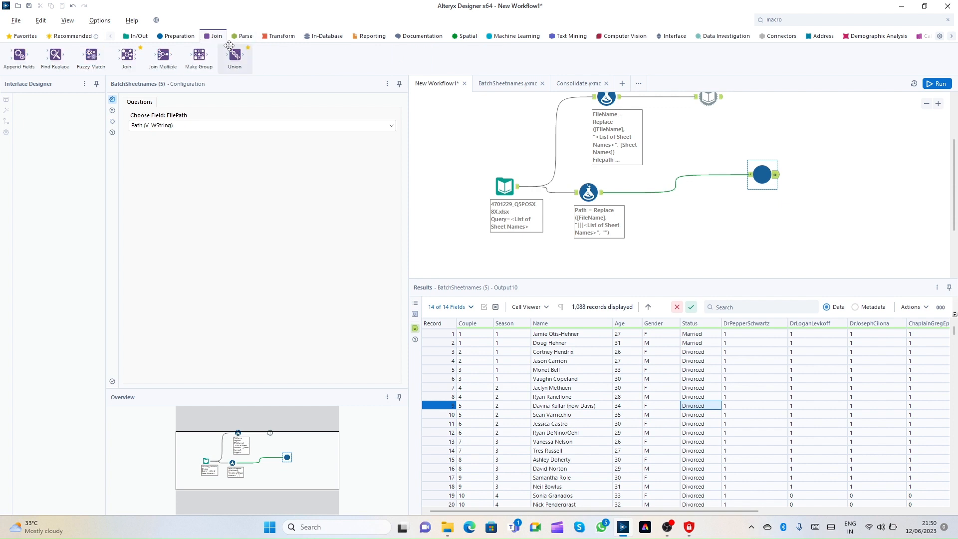
pyautogui.click(178, 36)
pyautogui.moveTo(558, 55); pyautogui.dragTo(833, 176)
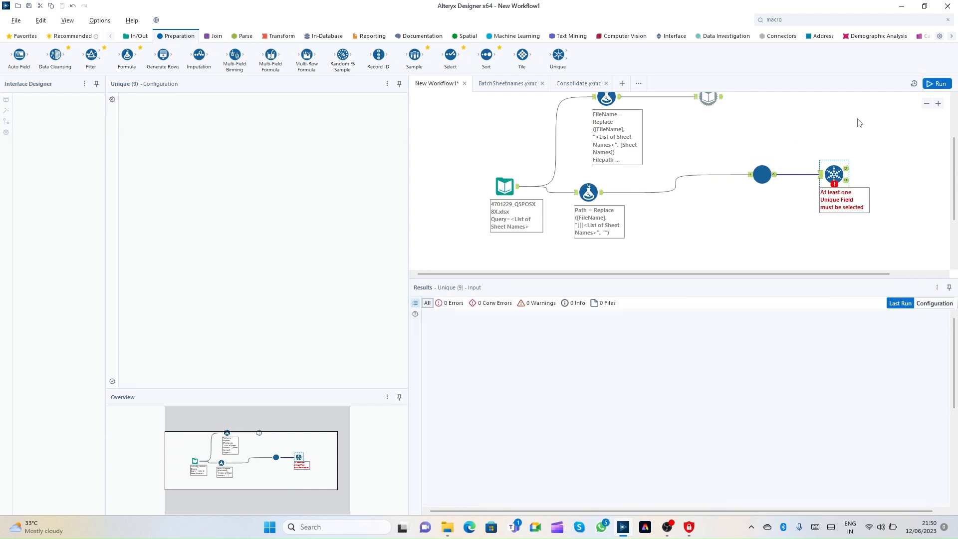
pyautogui.click(937, 83)
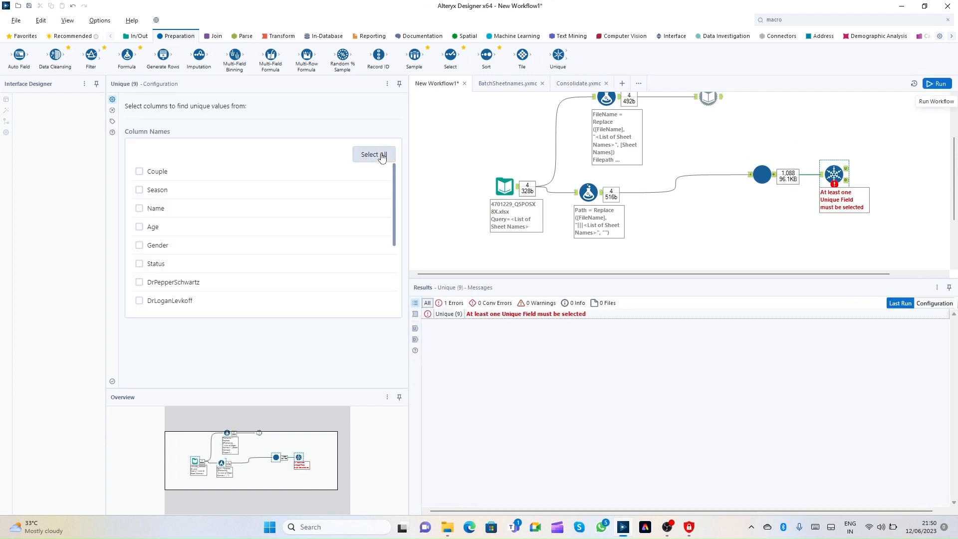
pyautogui.click(382, 156)
# Run New Workflow1 and inspect the unique records output by the Unique tool
pyautogui.click(938, 84)
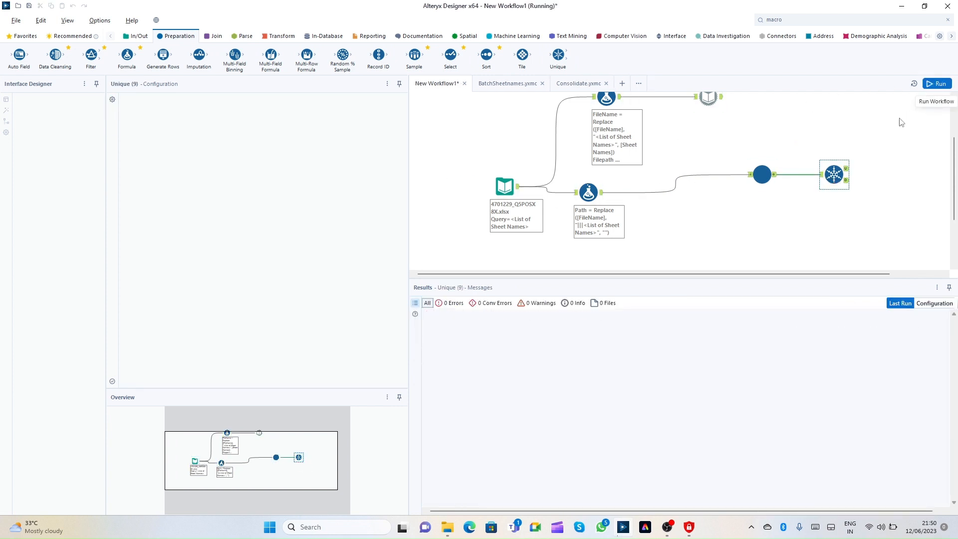
pyautogui.click(846, 169)
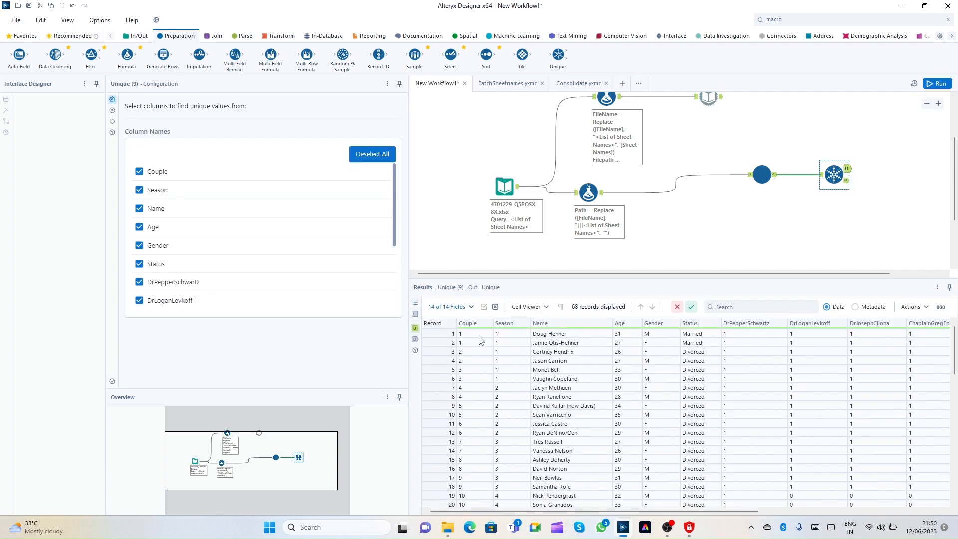
pyautogui.moveTo(481, 341); pyautogui.dragTo(954, 499)
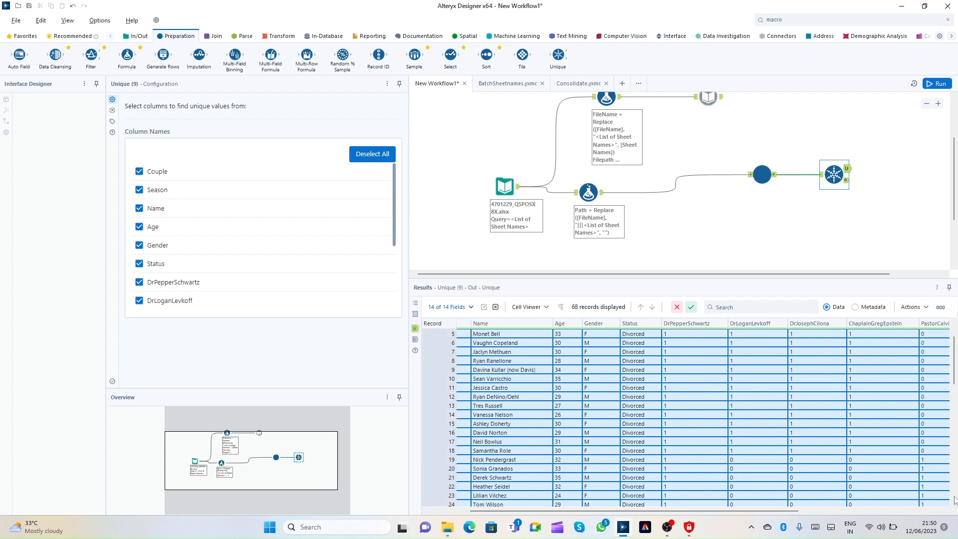
pyautogui.moveTo(789, 201); pyautogui.dragTo(650, 158)
pyautogui.moveTo(466, 109); pyautogui.dragTo(890, 241)
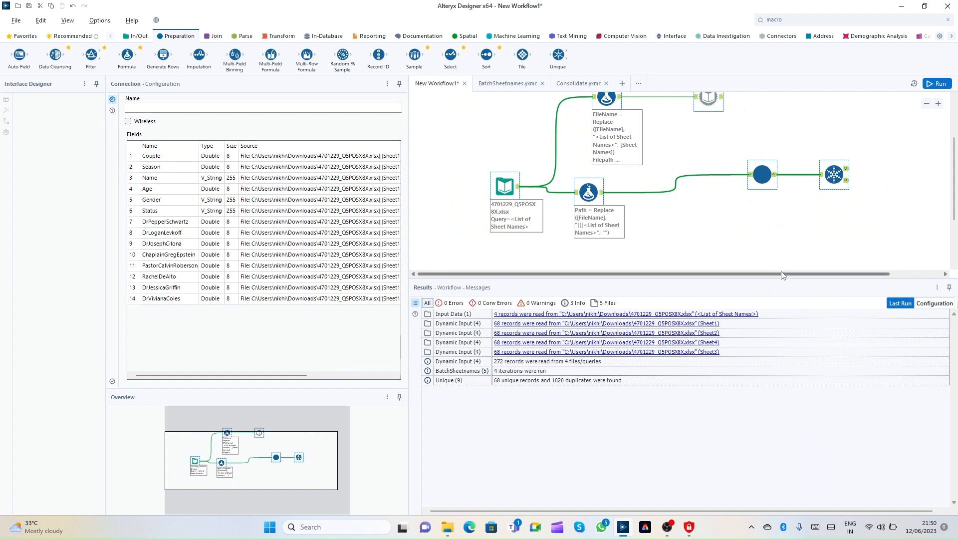
pyautogui.moveTo(784, 275); pyautogui.dragTo(886, 280)
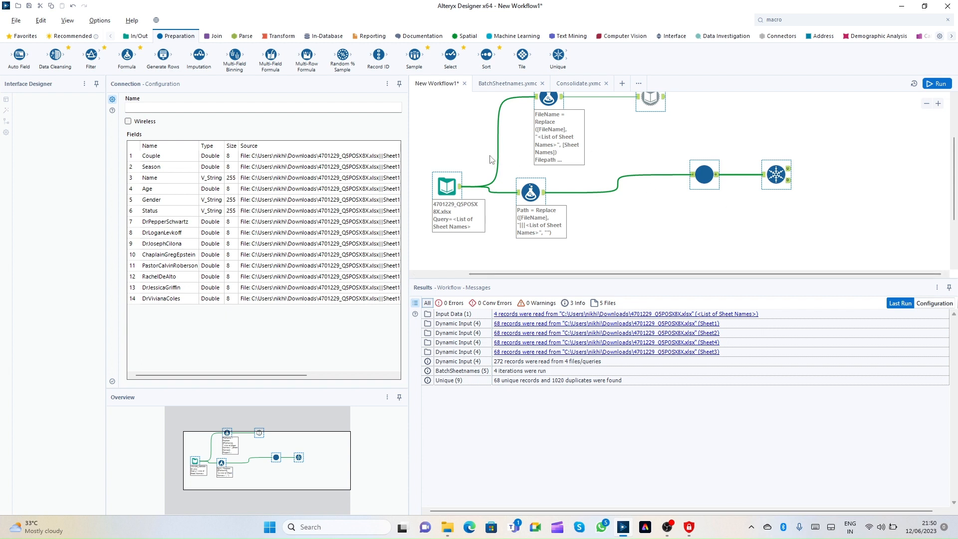
pyautogui.moveTo(442, 109); pyautogui.dragTo(846, 240)
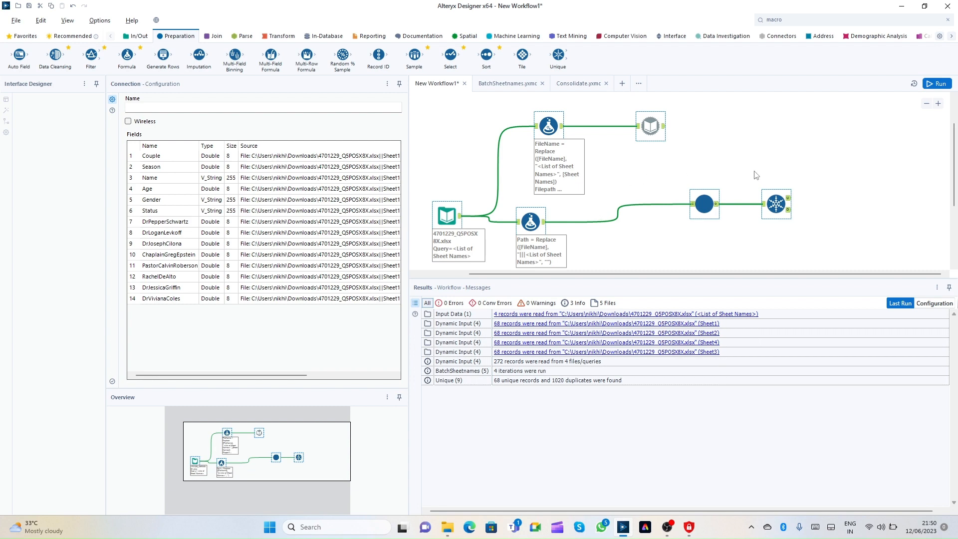
# Open the BatchSheetnames macro from its tool and review its Input Data configuration and the Consolidate macro's output
pyautogui.click(700, 204)
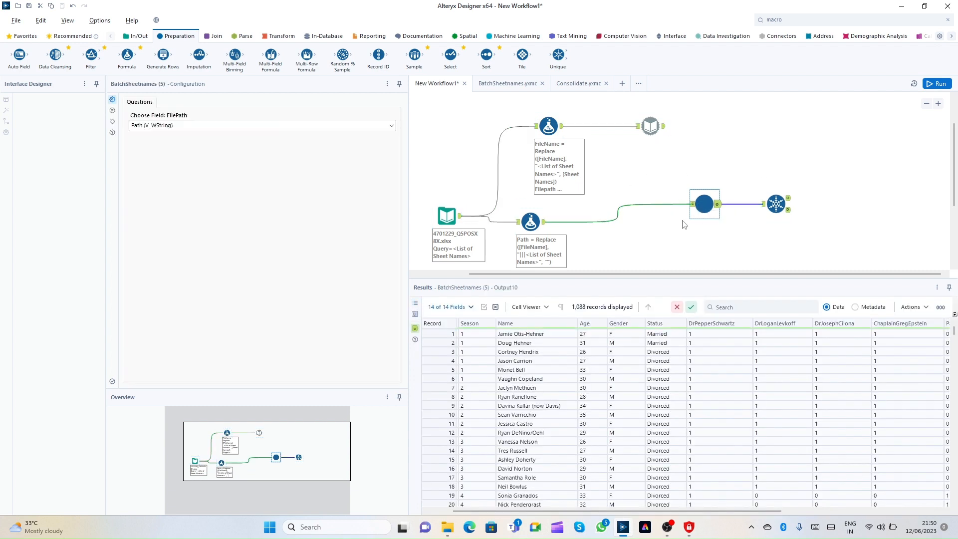
pyautogui.rightClick(709, 209)
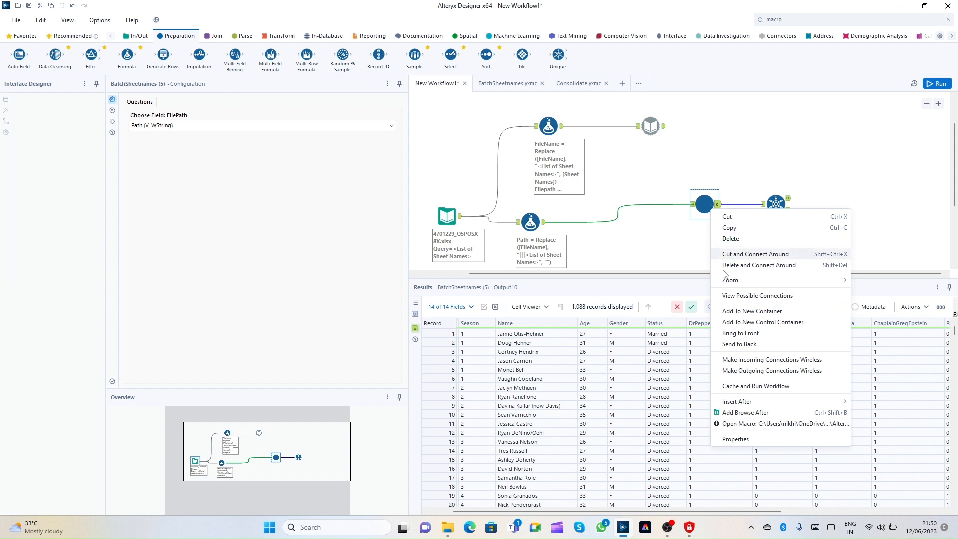
pyautogui.click(748, 425)
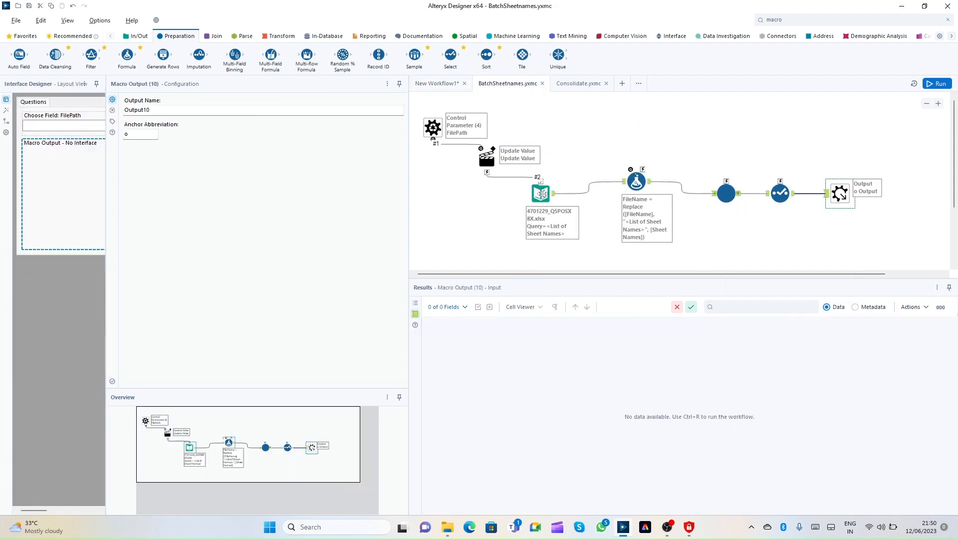
pyautogui.click(542, 194)
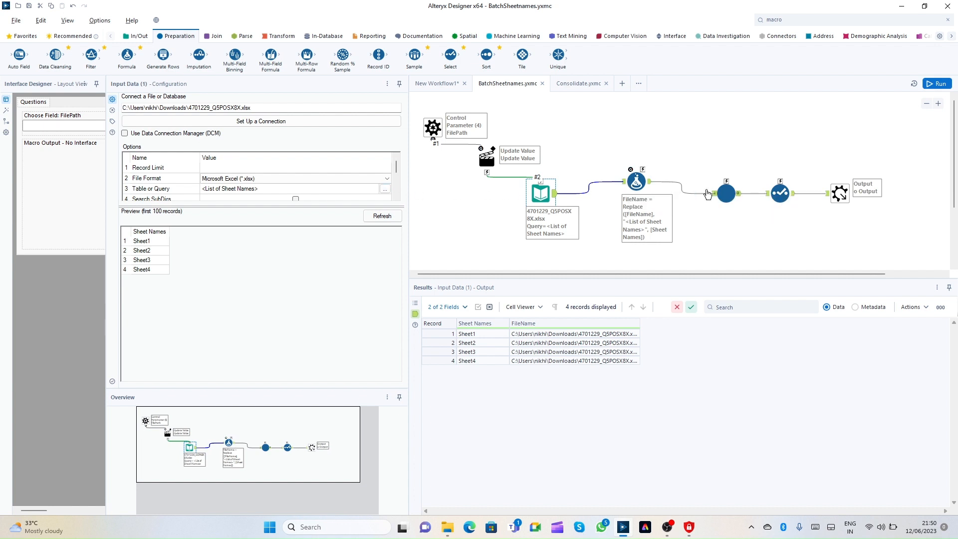
pyautogui.click(726, 193)
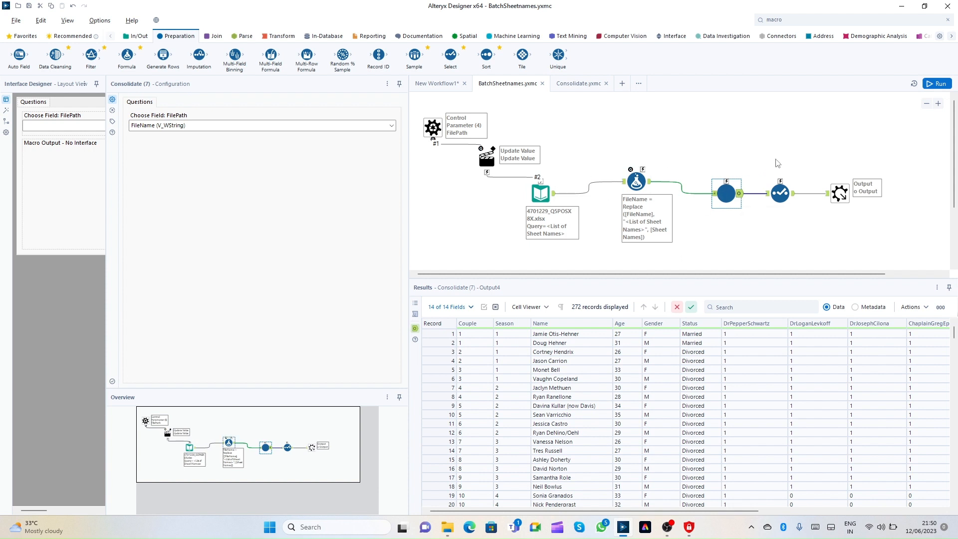
pyautogui.click(547, 131)
pyautogui.hotkey('ctrl', 'a')
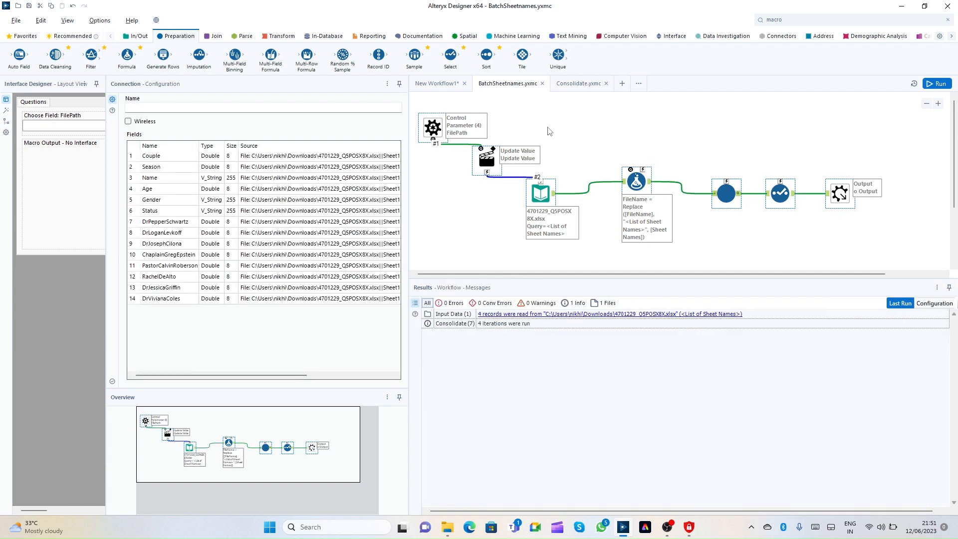
pyautogui.press('Delete')
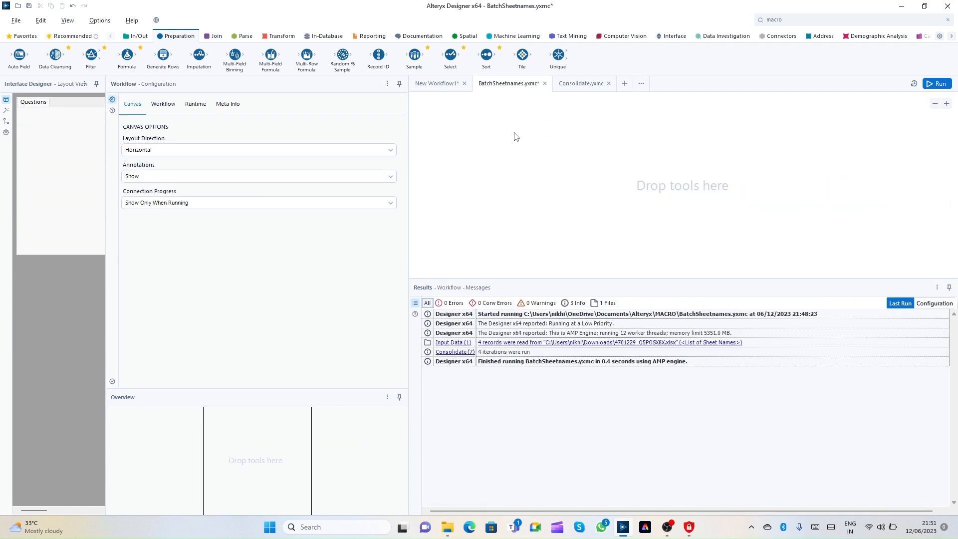
pyautogui.hotkey('ctrl', 'z')
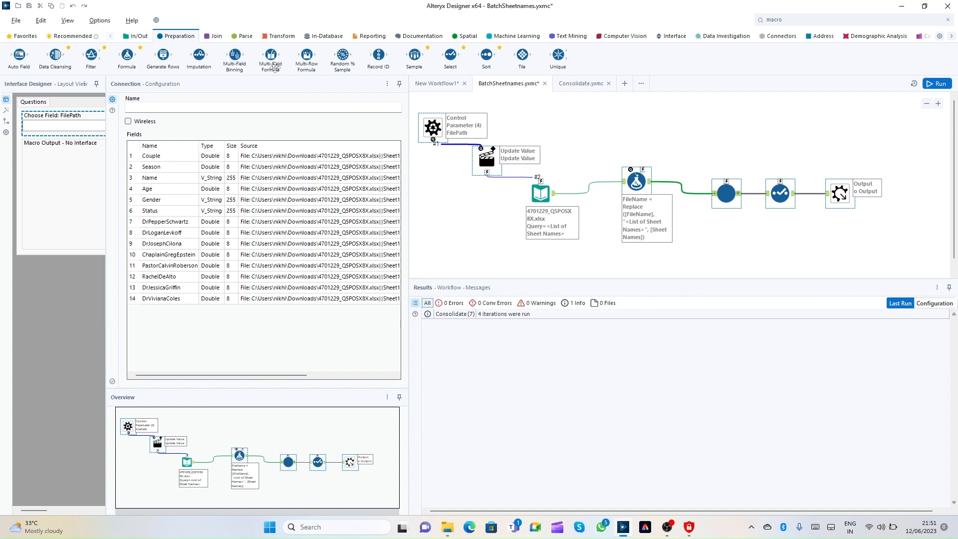
# Save the BatchSheetnames macro and return to New Workflow1, accepting the refreshed macro
pyautogui.click(29, 5)
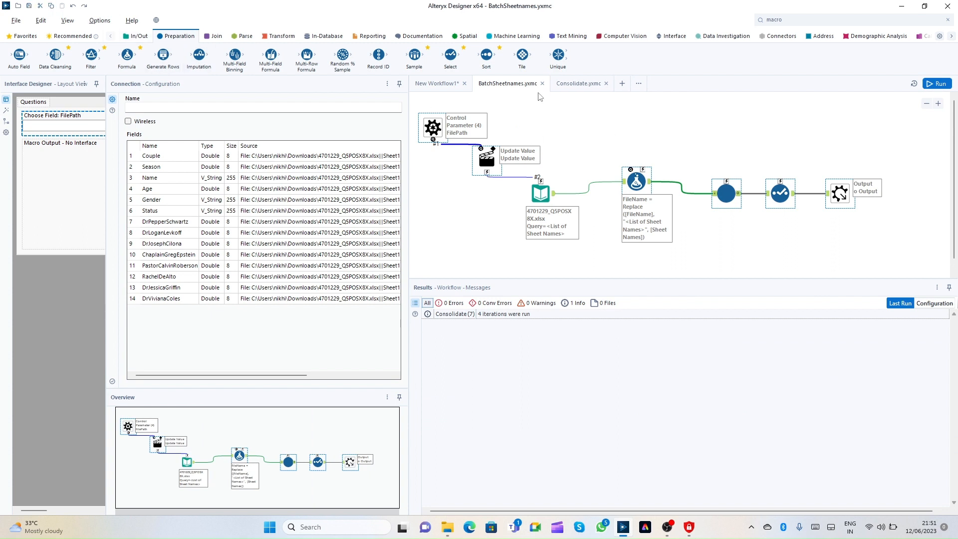
pyautogui.click(436, 83)
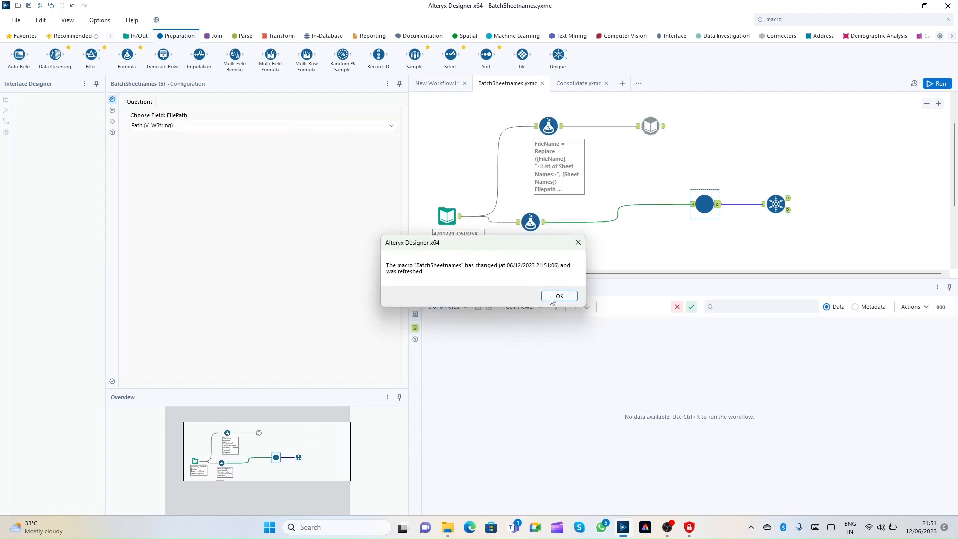
pyautogui.click(559, 296)
# Put all the existing tools of New Workflow1 into a new container and disable that container
pyautogui.moveTo(447, 120); pyautogui.dragTo(805, 260)
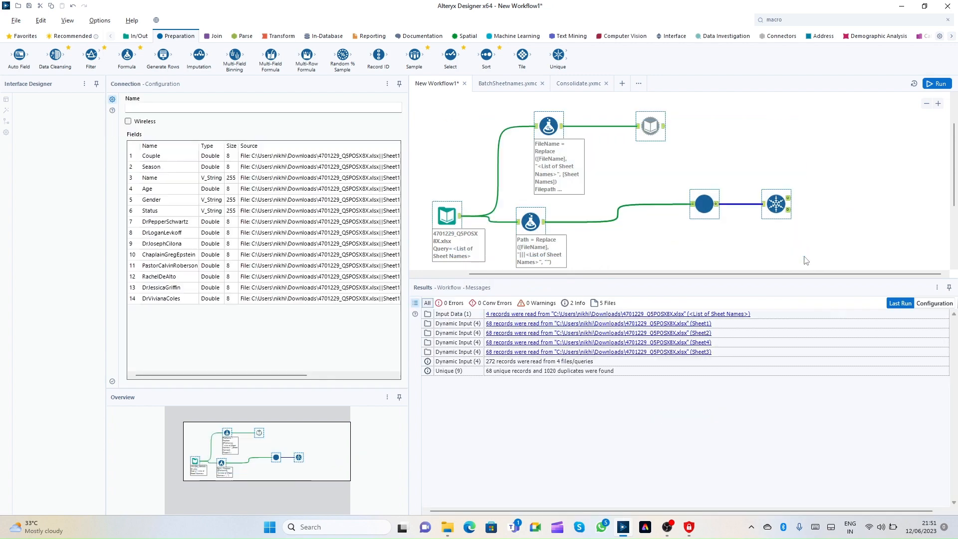
pyautogui.scroll(-3, 793, 254)
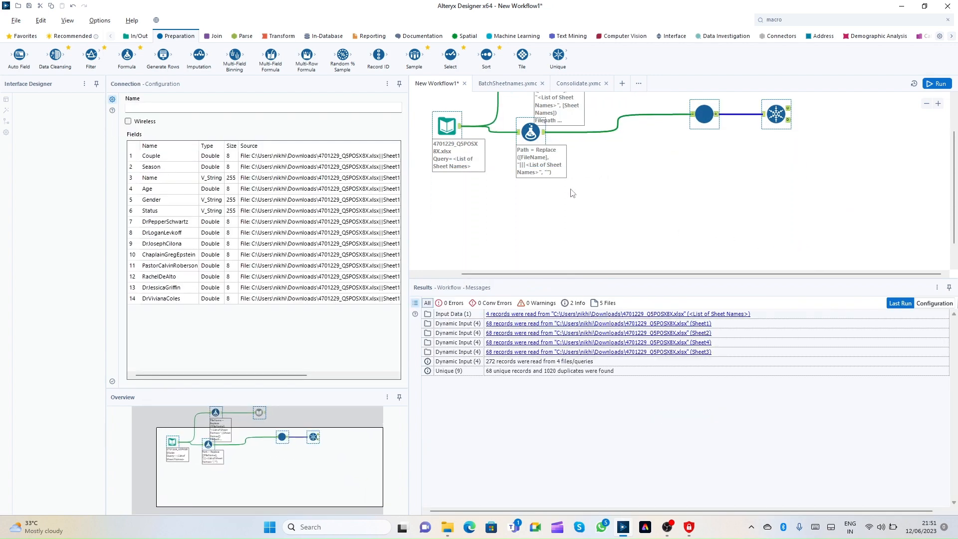
pyautogui.rightClick(451, 127)
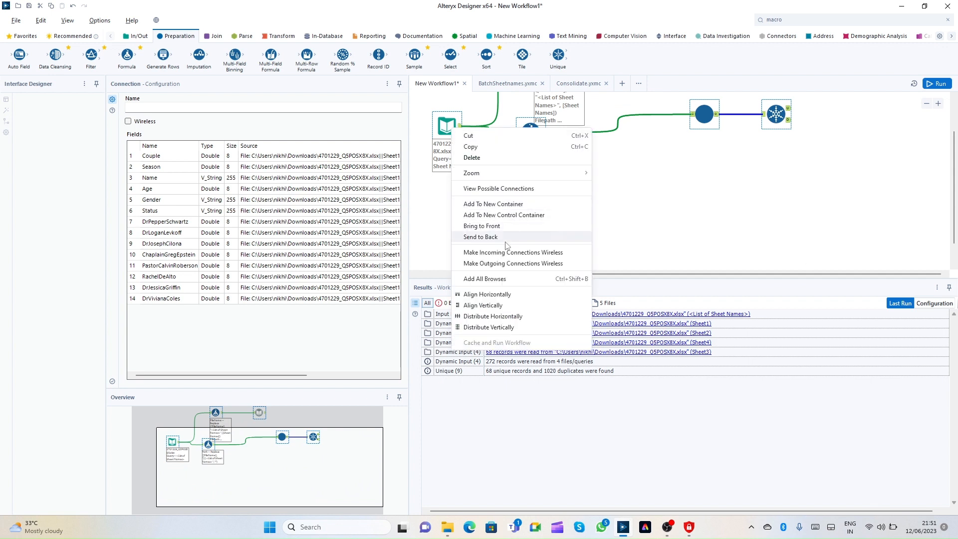
pyautogui.click(505, 204)
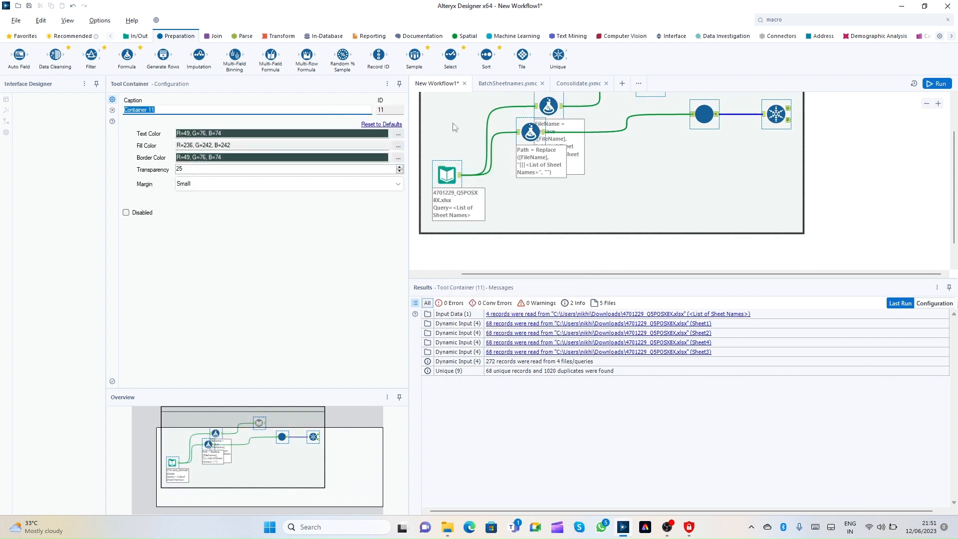
pyautogui.scroll(2, 725, 179)
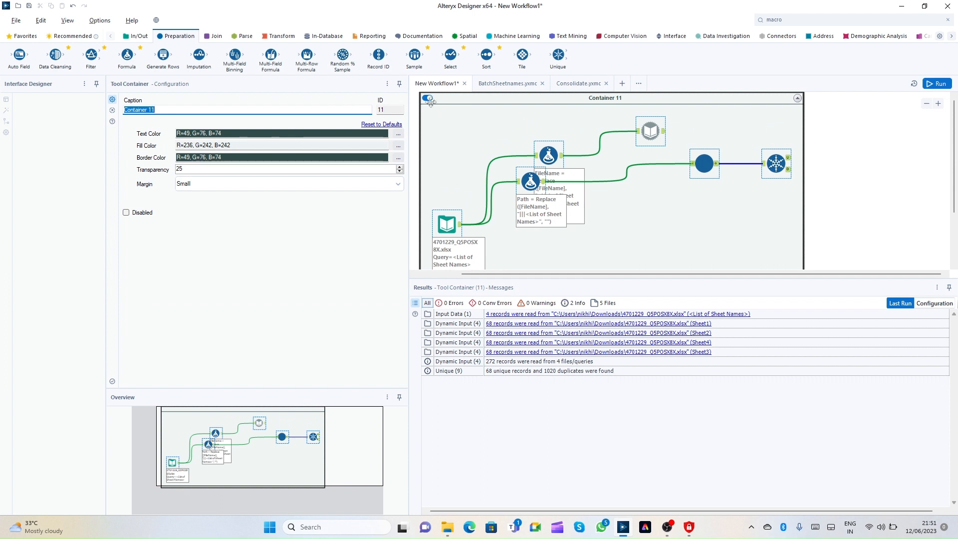
pyautogui.click(427, 99)
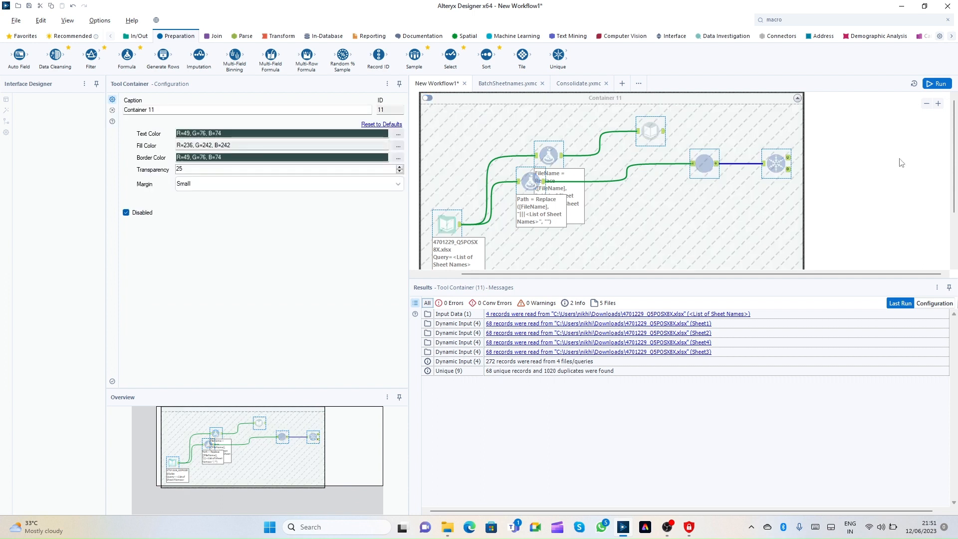
# Add a Directory tool below the disabled container, set its file specification to *.xlsx, and run the workflow
pyautogui.moveTo(955, 138); pyautogui.dragTo(955, 207)
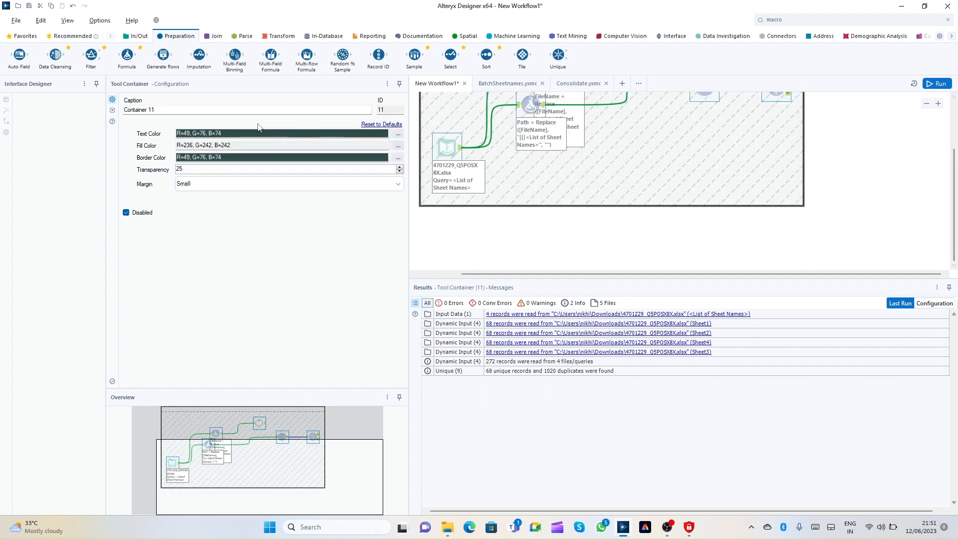
pyautogui.click(136, 37)
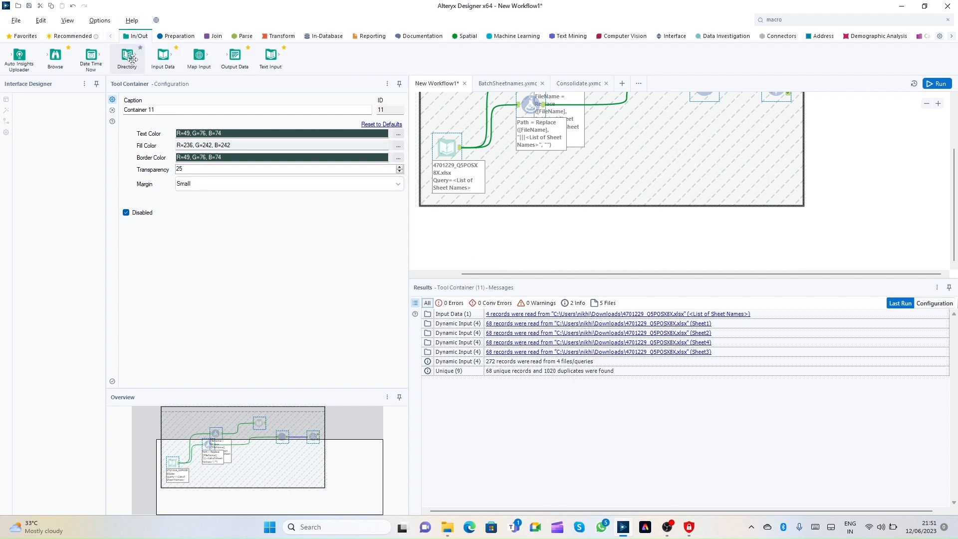
pyautogui.moveTo(128, 55); pyautogui.dragTo(491, 240)
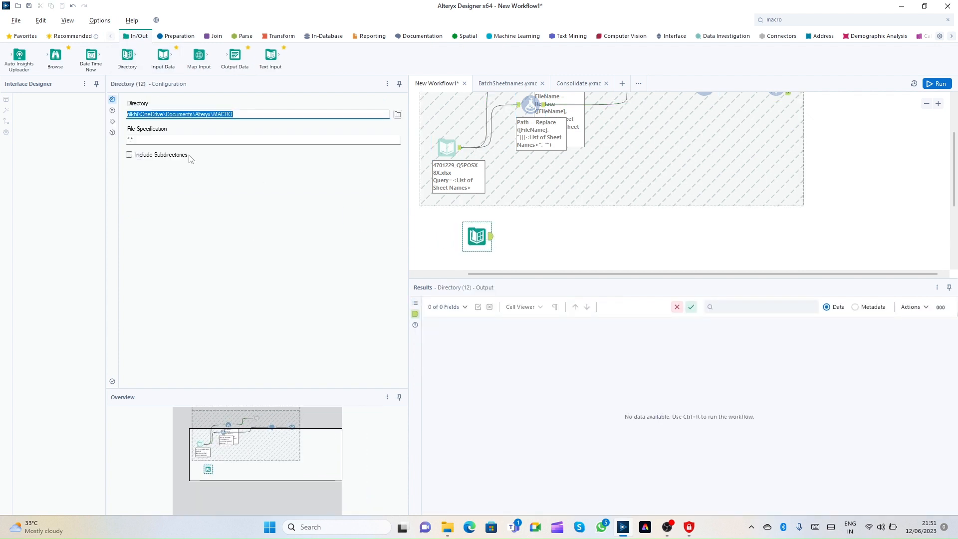
pyautogui.click(149, 142)
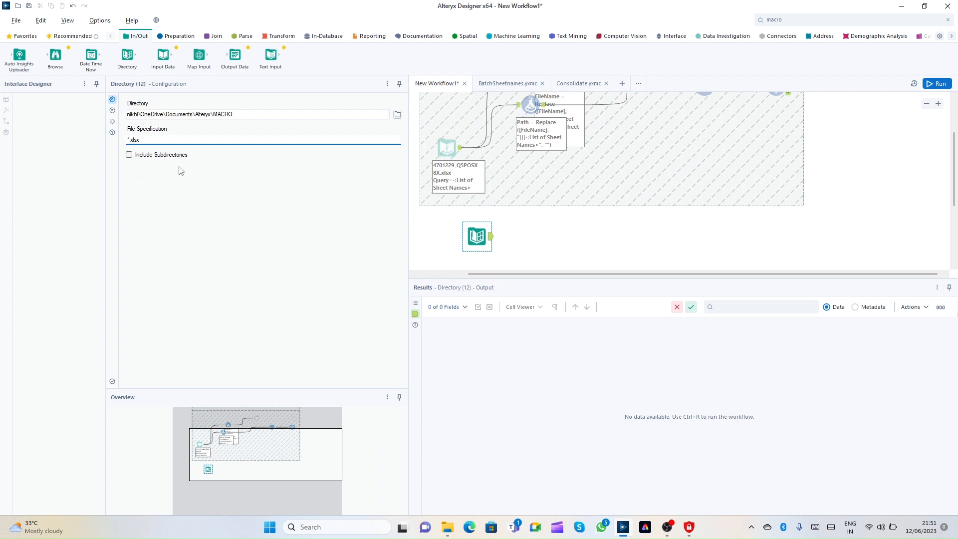
pyautogui.click(936, 83)
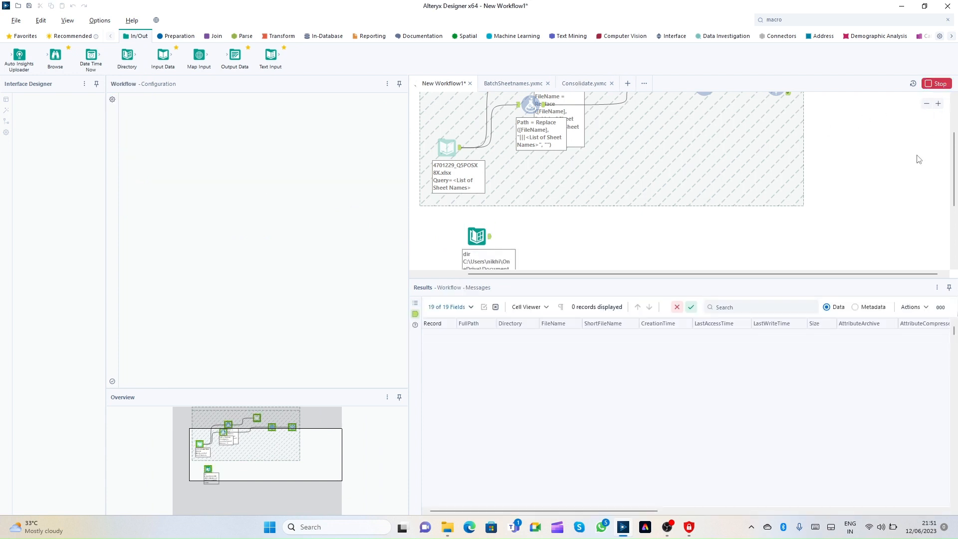
# Set the Directory tool's folder to the Downloads folder of the user profile on drive C and run the workflow
pyautogui.click(490, 240)
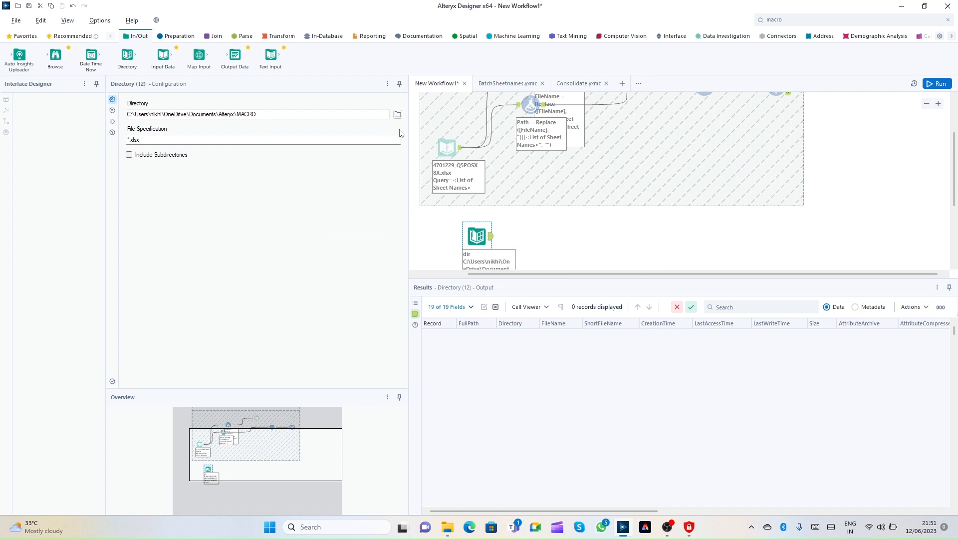
pyautogui.click(398, 114)
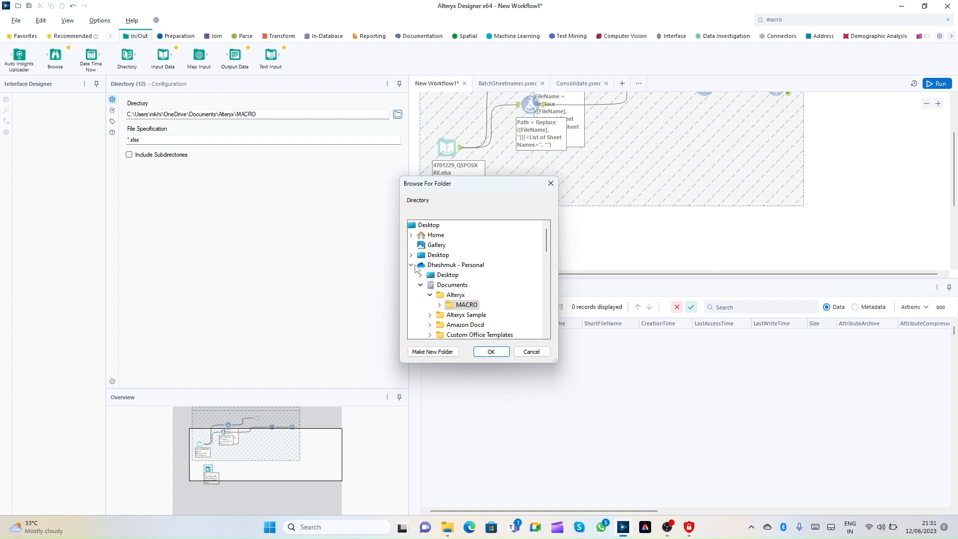
pyautogui.click(412, 265)
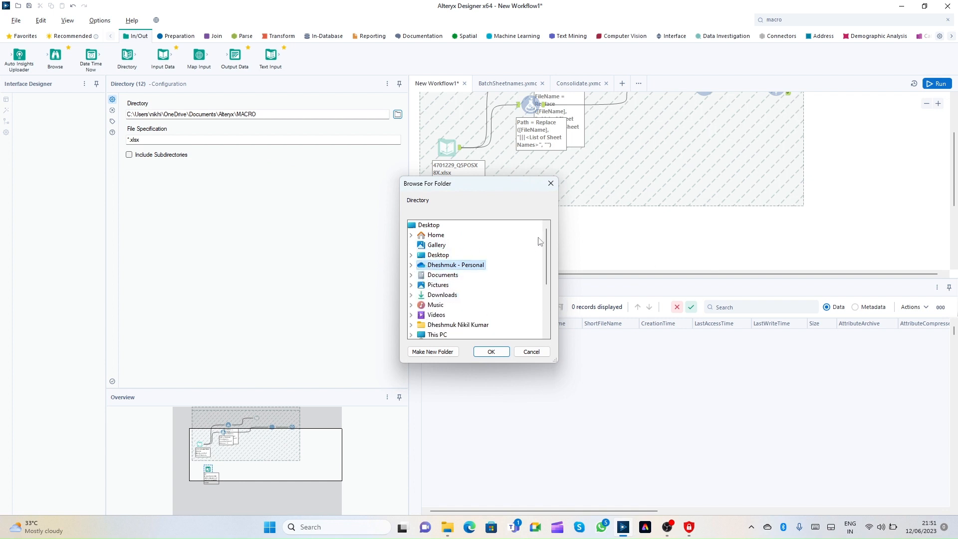
pyautogui.moveTo(544, 242); pyautogui.dragTo(541, 276)
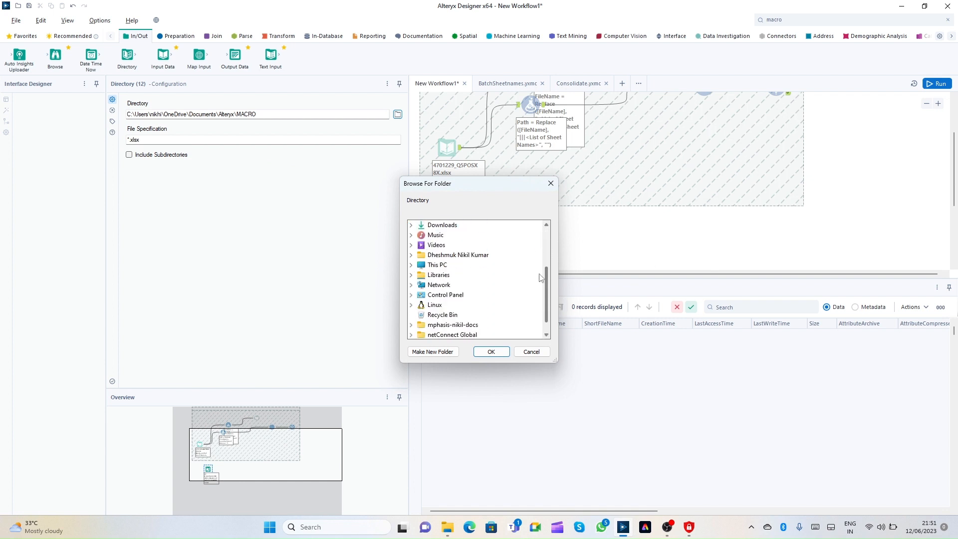
pyautogui.click(412, 274)
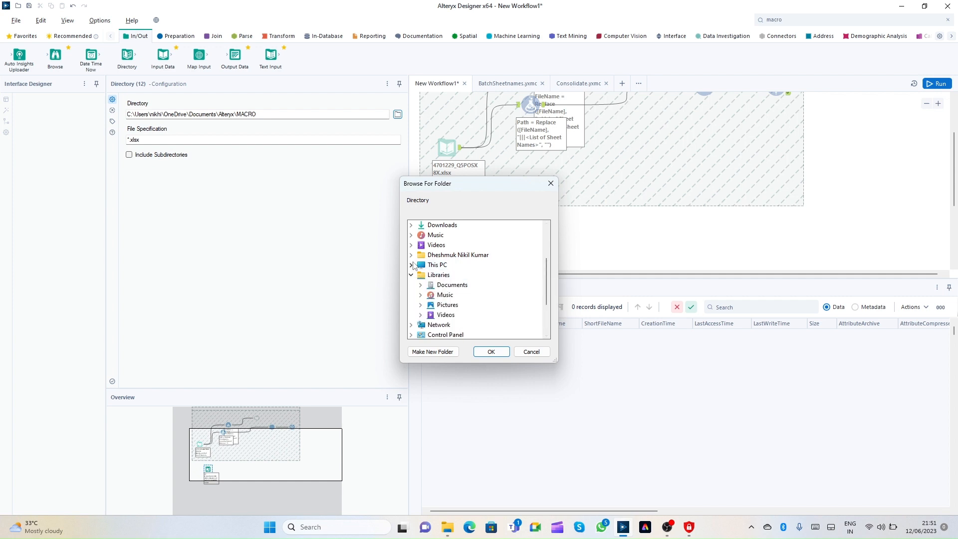
pyautogui.click(411, 265)
pyautogui.click(420, 275)
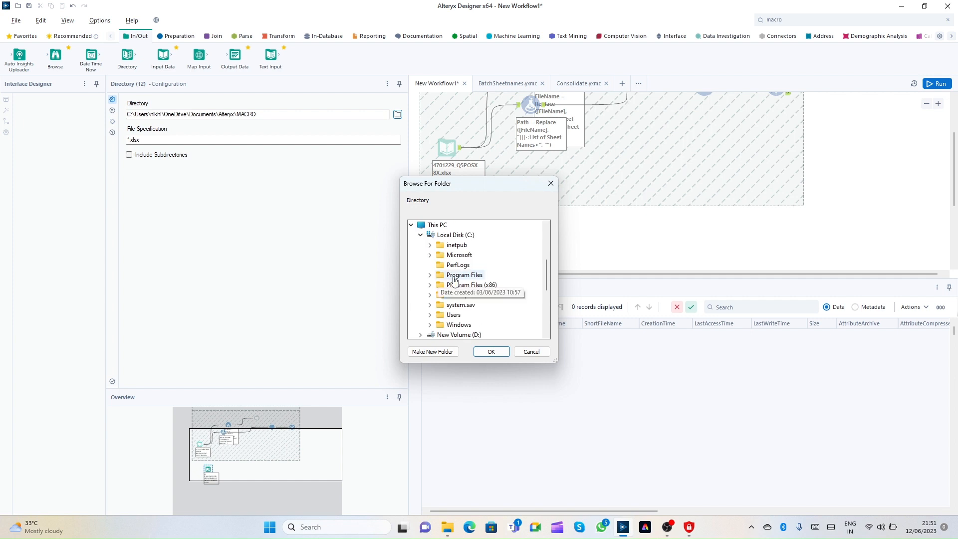
pyautogui.click(429, 314)
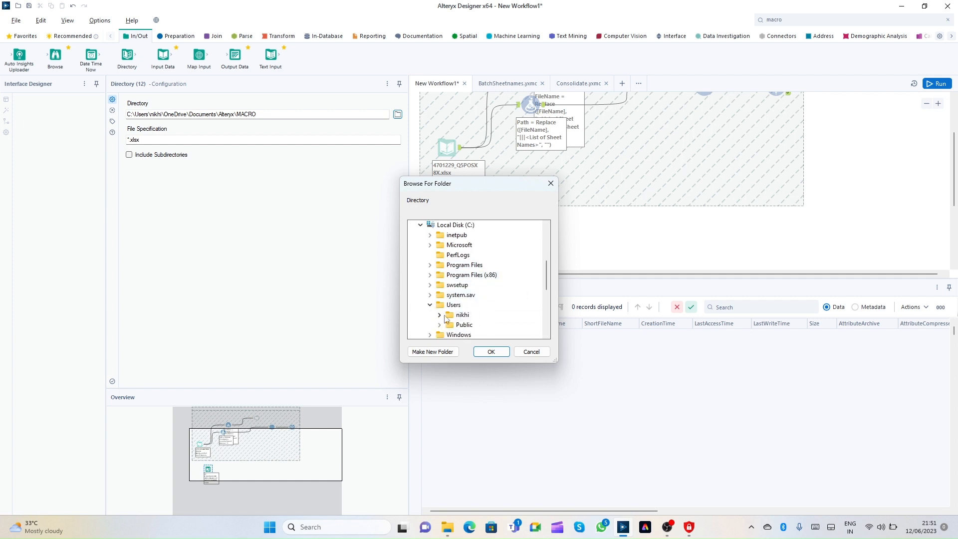
pyautogui.click(440, 315)
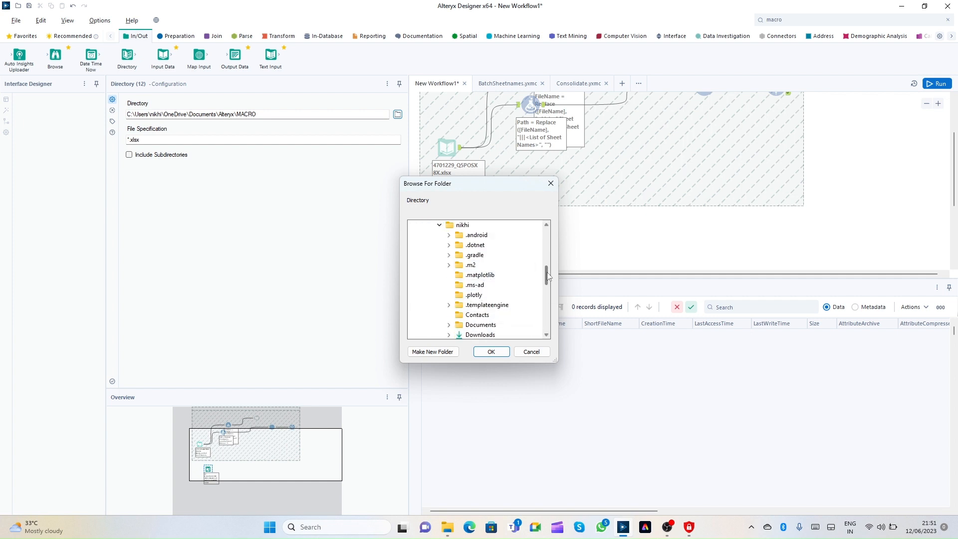
pyautogui.moveTo(547, 276); pyautogui.dragTo(547, 282)
pyautogui.doubleClick(480, 294)
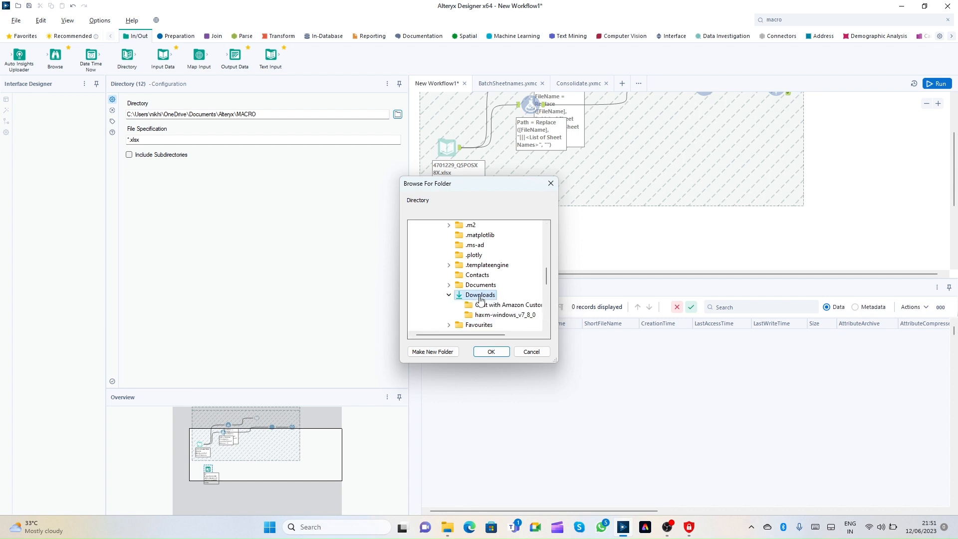
pyautogui.click(491, 351)
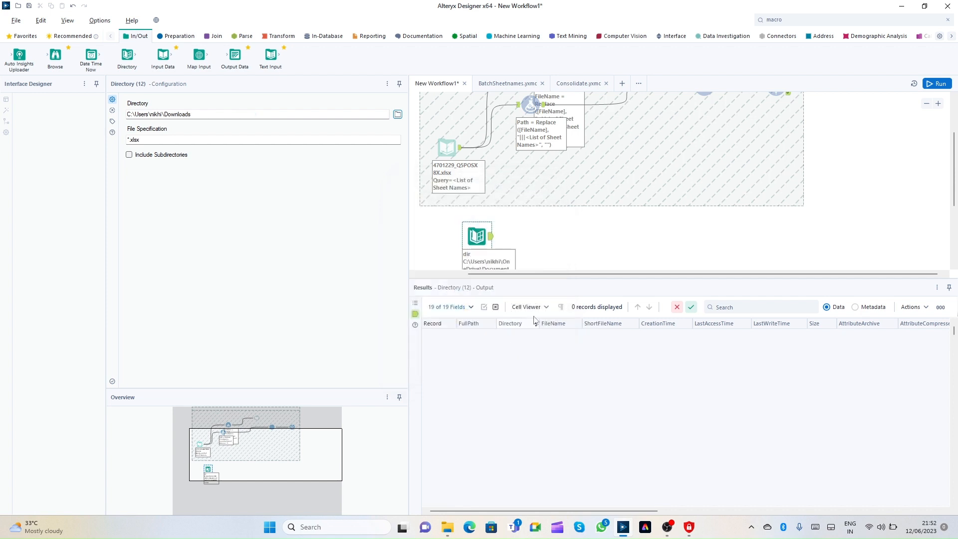
pyautogui.click(936, 83)
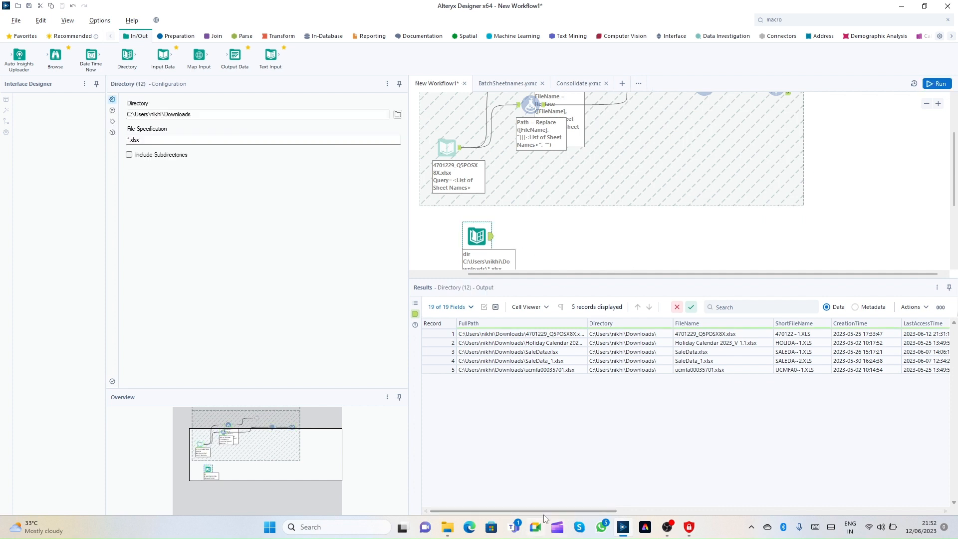
# Review the Excel files listed in the Directory output by their FullPath and FileName values
pyautogui.moveTo(545, 511); pyautogui.dragTo(516, 511)
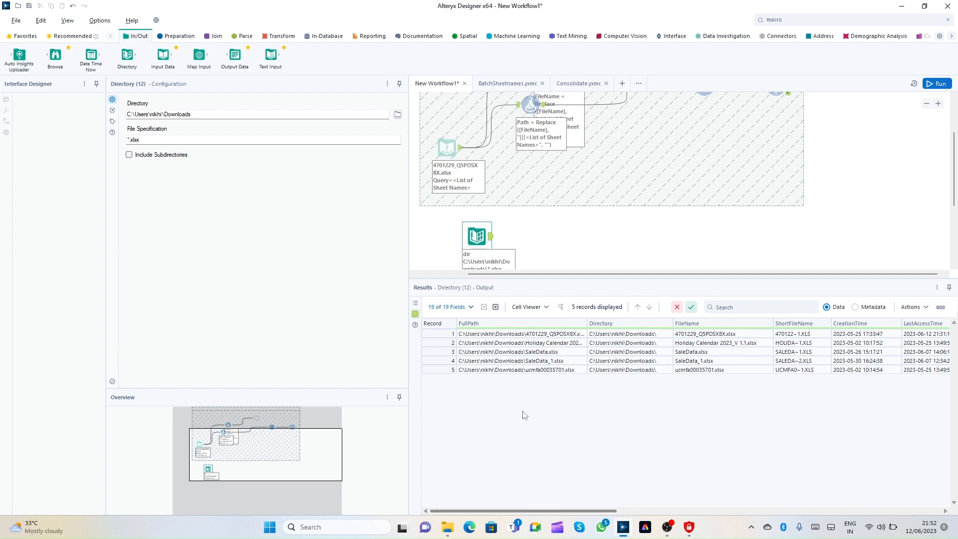
pyautogui.click(492, 337)
pyautogui.click(491, 343)
pyautogui.click(490, 351)
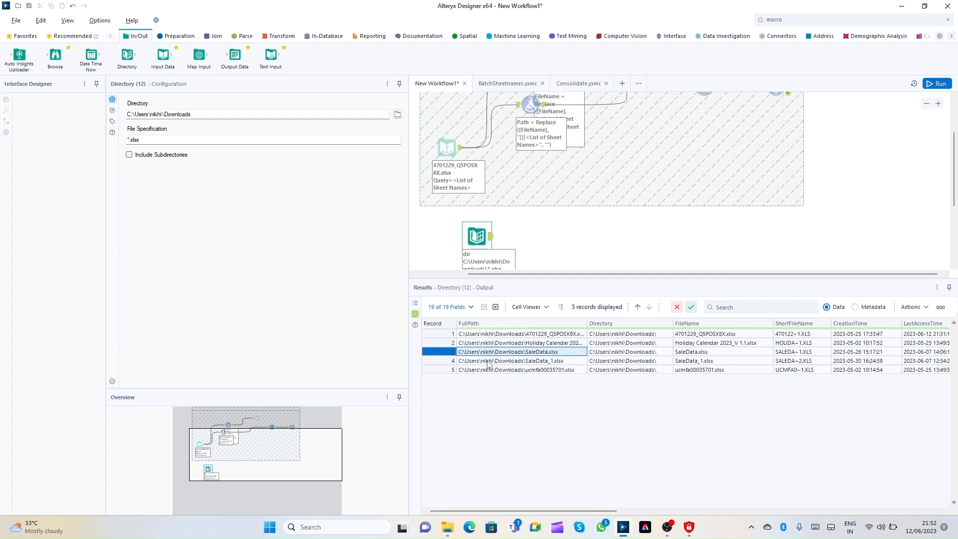
pyautogui.click(489, 360)
pyautogui.click(483, 370)
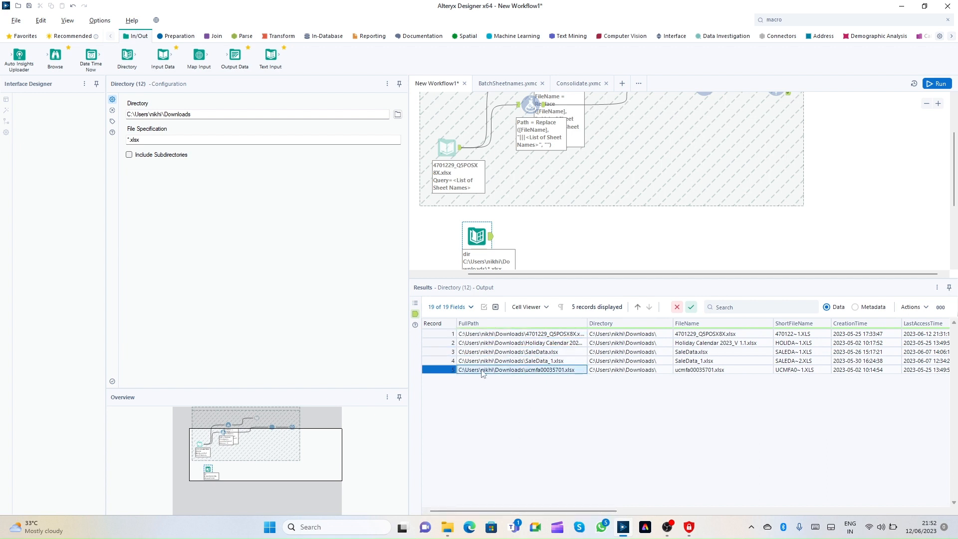
pyautogui.moveTo(728, 370)
pyautogui.mouseDown()
pyautogui.moveTo(704, 355)
pyautogui.moveTo(714, 366)
pyautogui.moveTo(726, 354)
pyautogui.moveTo(721, 360)
pyautogui.mouseUp()
pyautogui.click(720, 370)
pyautogui.click(714, 361)
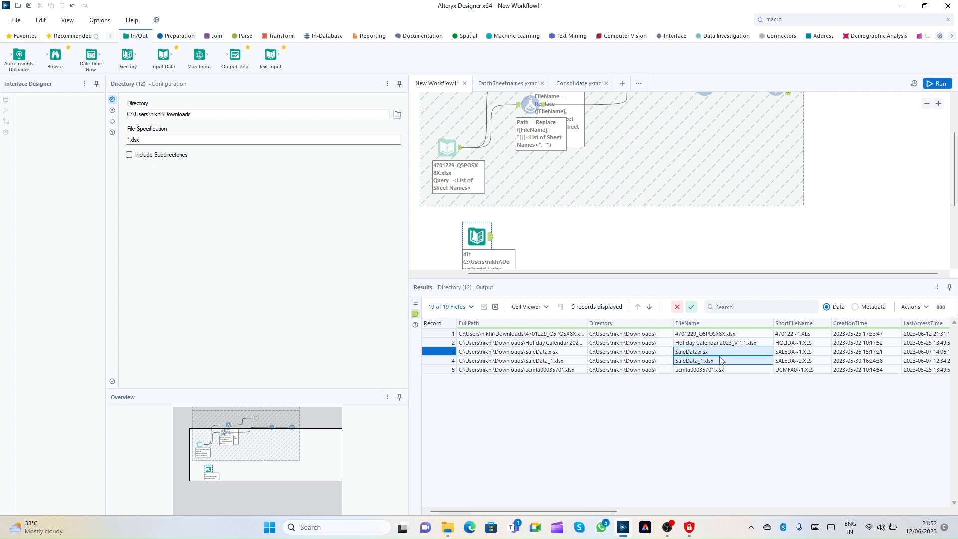
# Examine the first record's FileName value and widen the Directory and FullPath columns to read the complete file paths
pyautogui.click(715, 334)
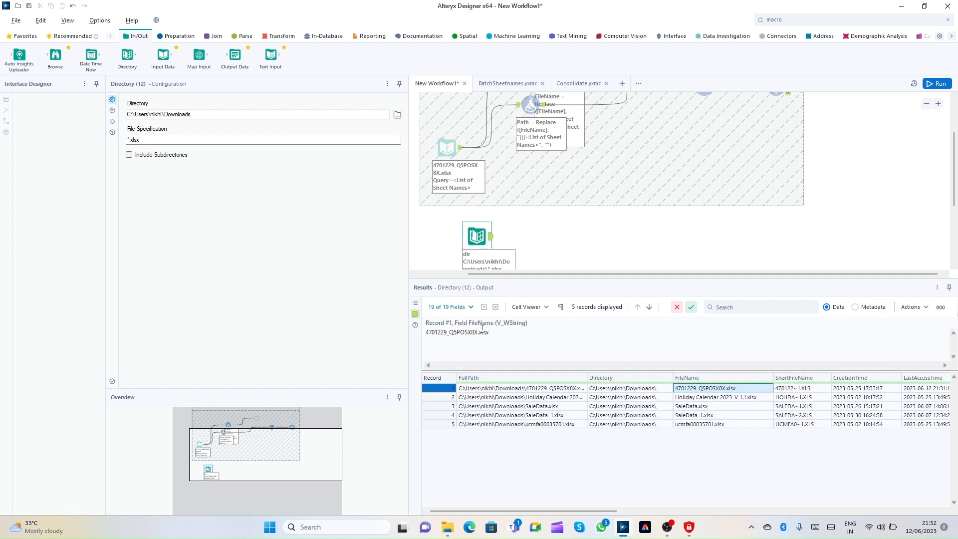
pyautogui.moveTo(481, 331); pyautogui.dragTo(382, 328)
pyautogui.click(483, 337)
pyautogui.moveTo(478, 333); pyautogui.dragTo(399, 337)
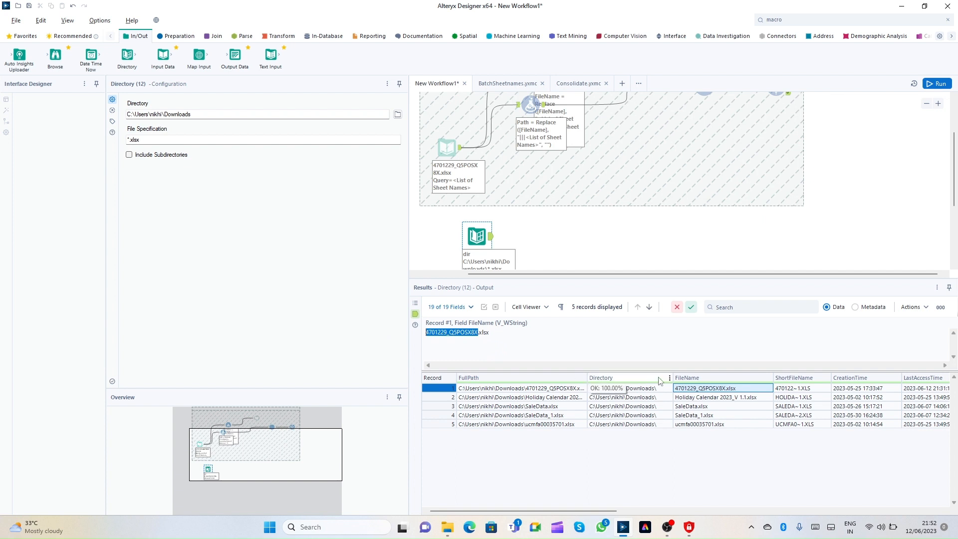
pyautogui.moveTo(673, 378); pyautogui.dragTo(779, 376)
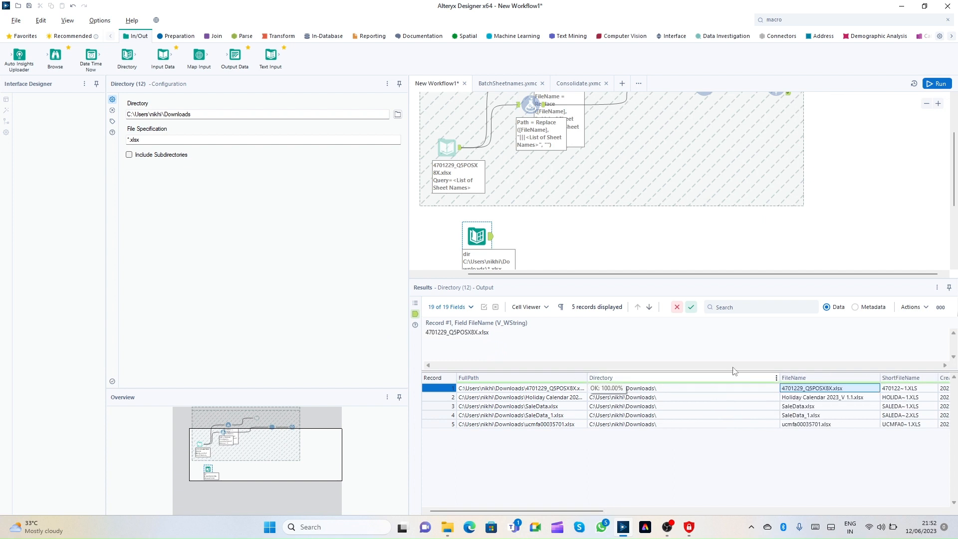
pyautogui.moveTo(588, 378); pyautogui.dragTo(738, 374)
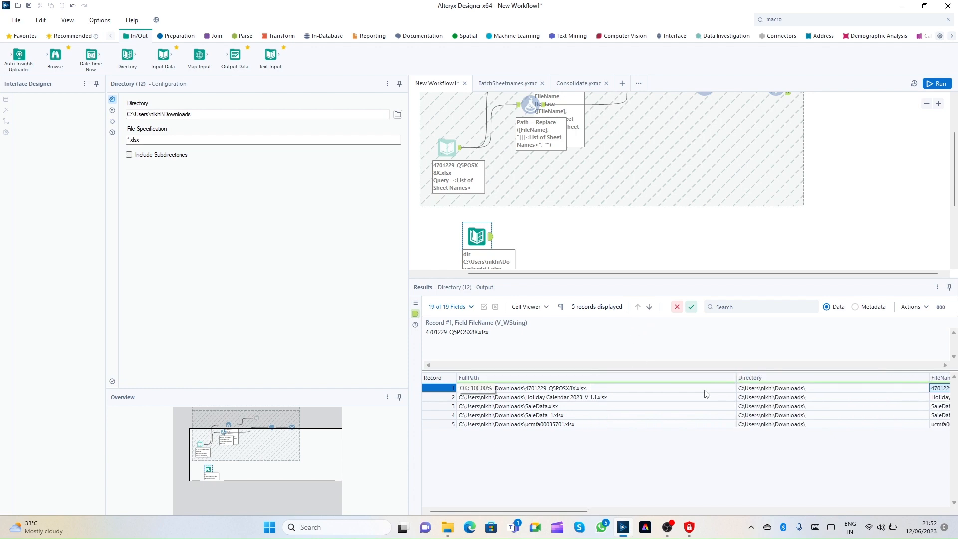
pyautogui.click(620, 398)
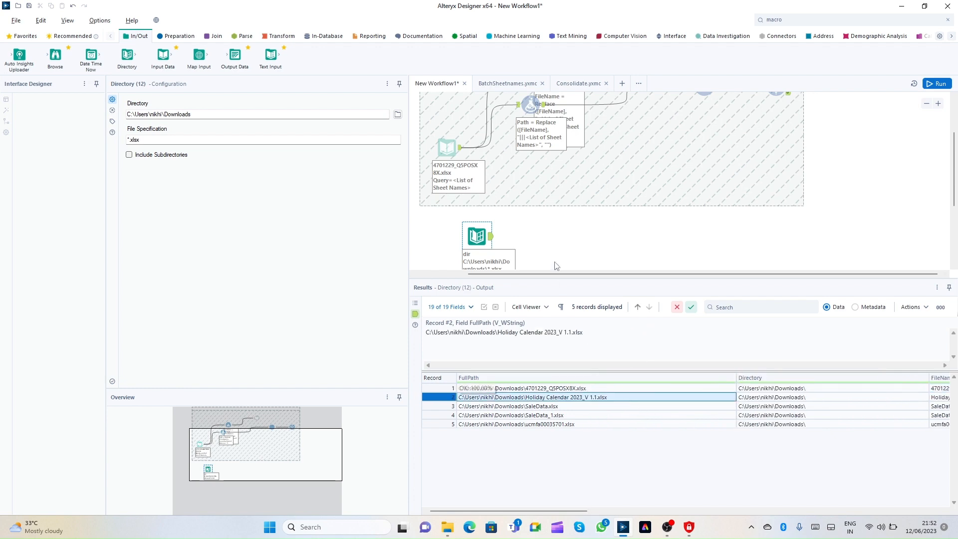
# Insert the BatchSheetnames macro in New Workflow1, connected to the Directory tool's output
pyautogui.click(508, 83)
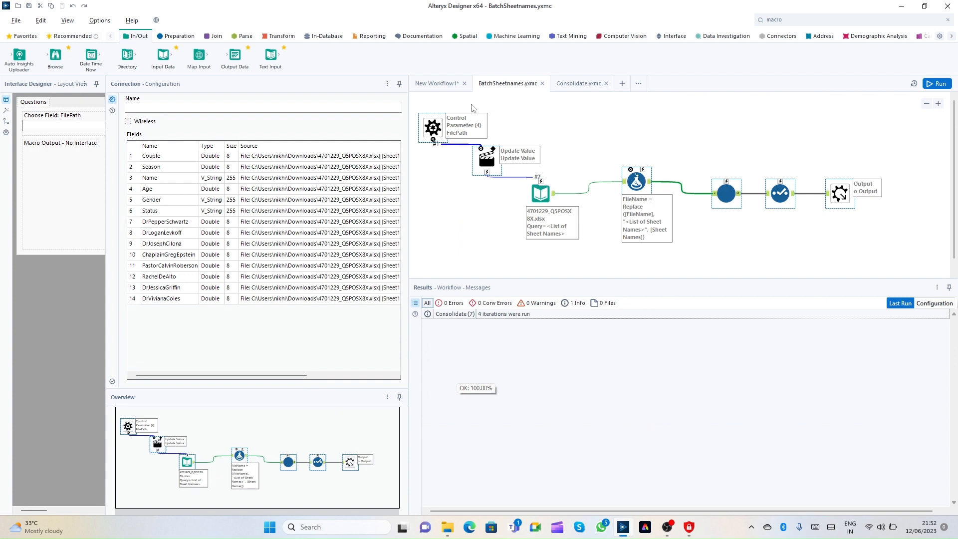
pyautogui.click(437, 84)
pyautogui.rightClick(535, 238)
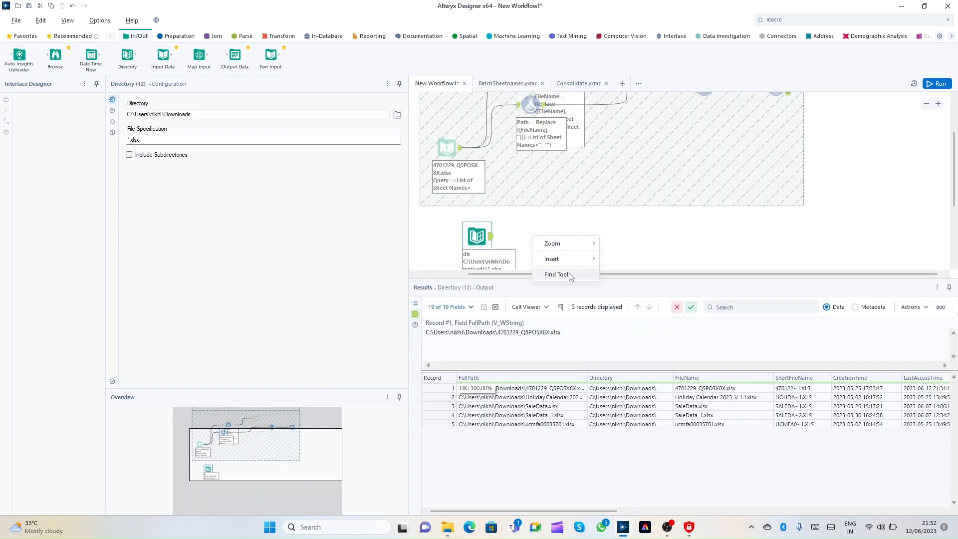
pyautogui.moveTo(560, 259)
pyautogui.moveTo(626, 506)
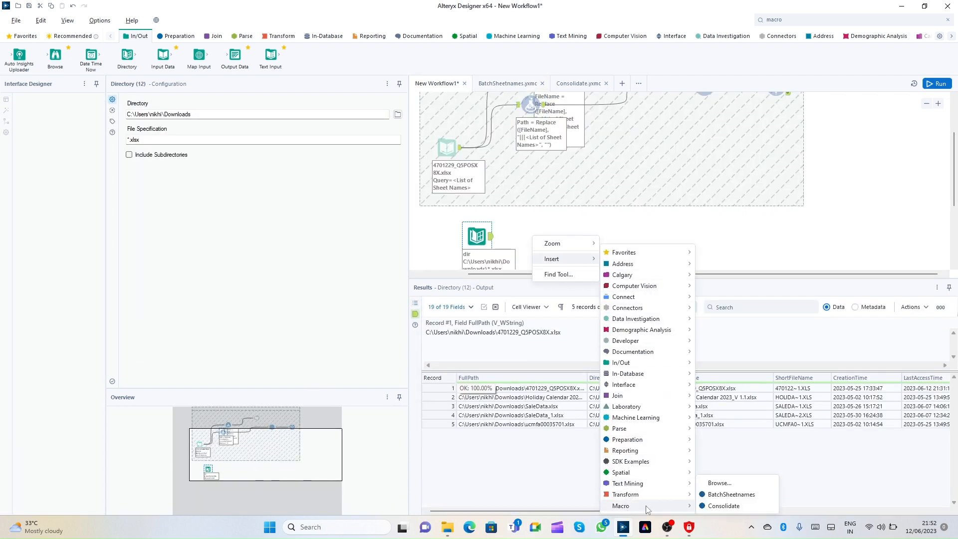
pyautogui.click(718, 493)
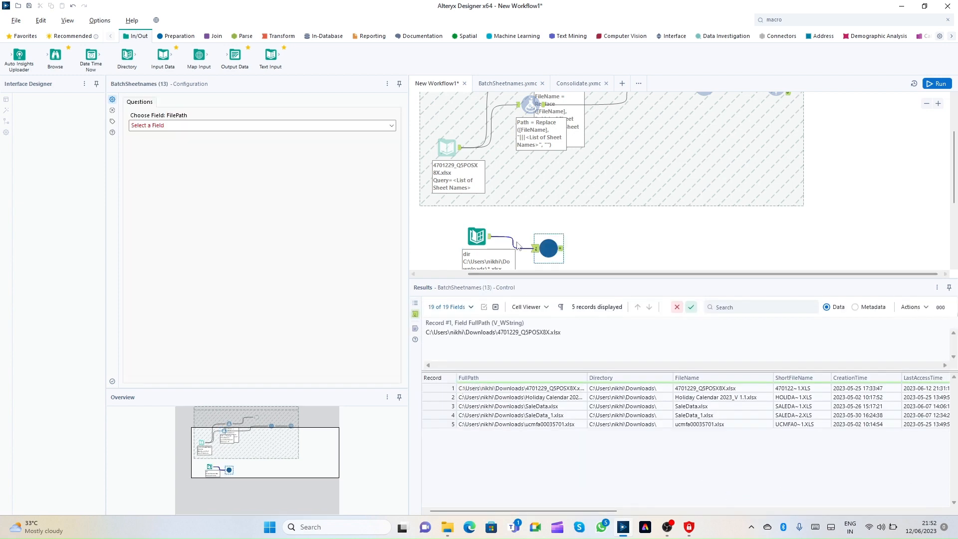
# Set the BatchSheetnames macro's FilePath field to FullPath and run the workflow
pyautogui.click(183, 125)
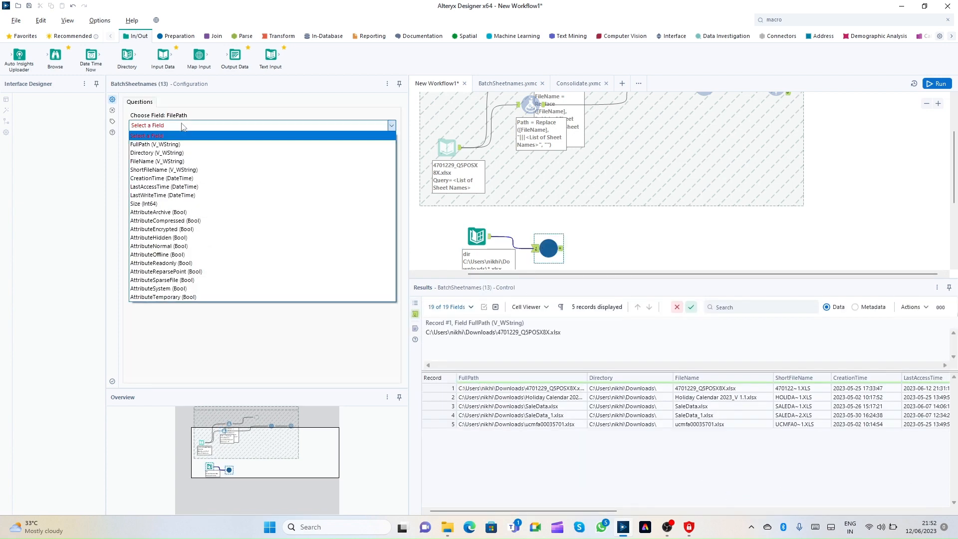
pyautogui.click(183, 144)
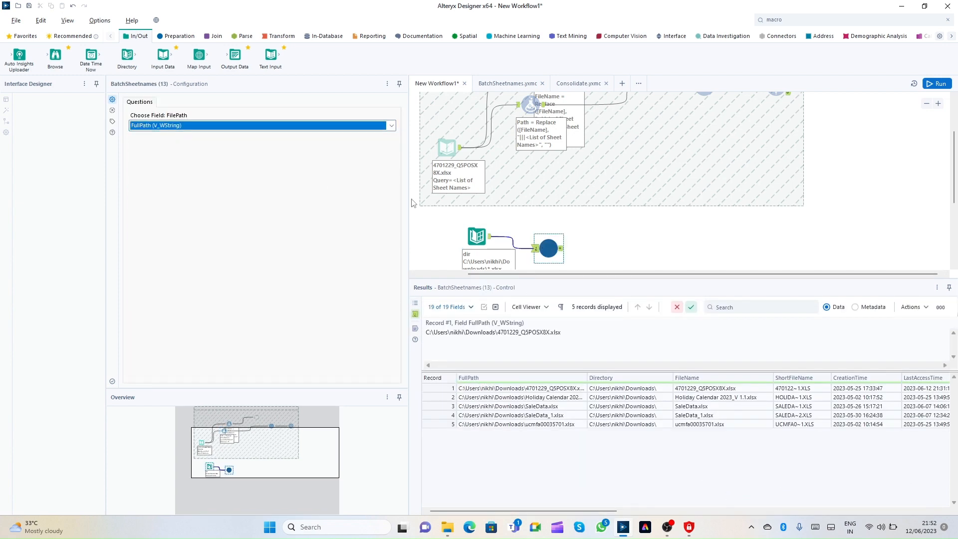
pyautogui.click(617, 249)
pyautogui.hotkey('ctrl', 'r')
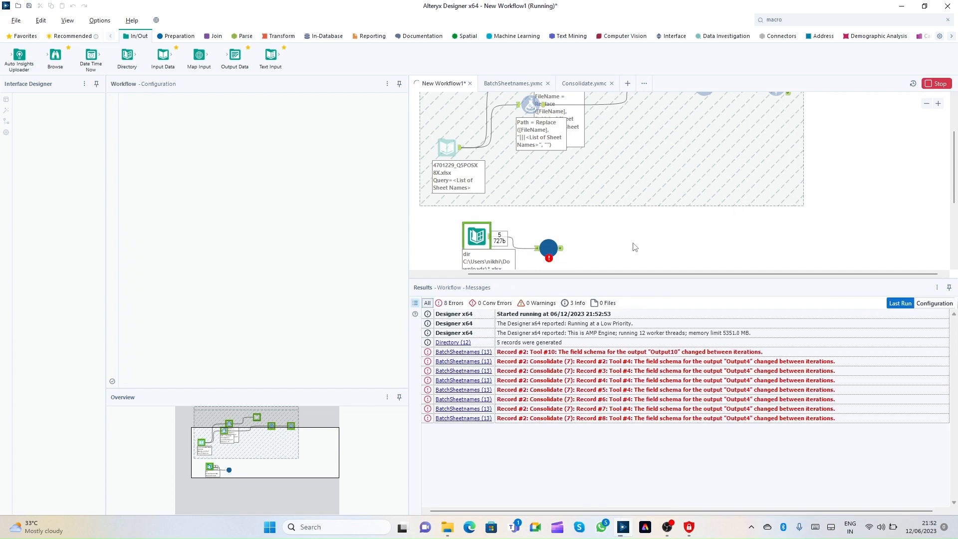
# Review the run messages of the BatchSheetnames tool, checking which records and inner tools they refer to
pyautogui.click(719, 382)
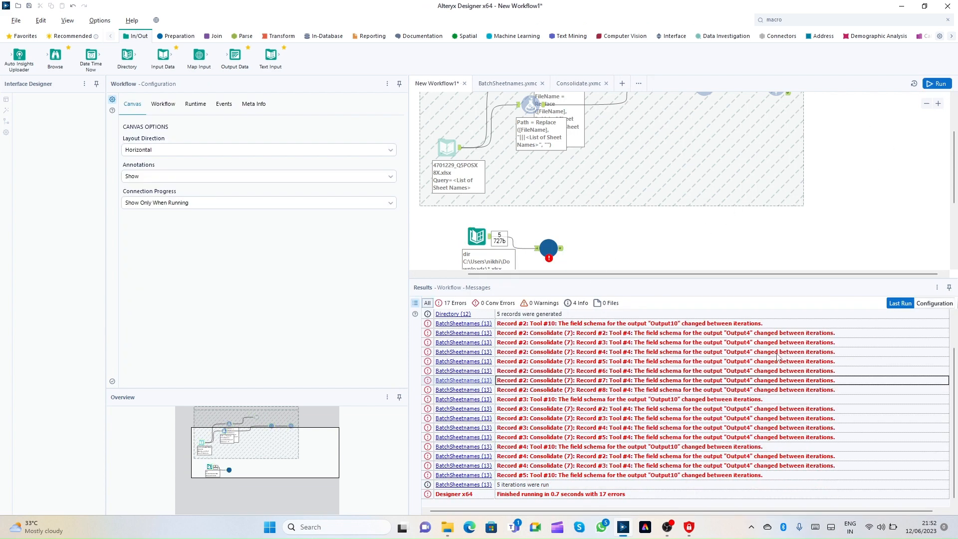
pyautogui.click(791, 338)
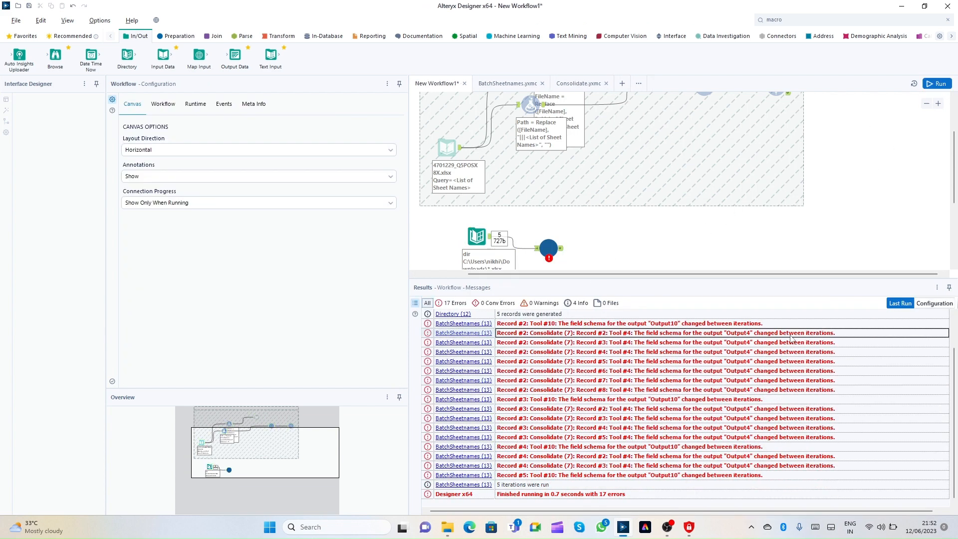
pyautogui.click(548, 247)
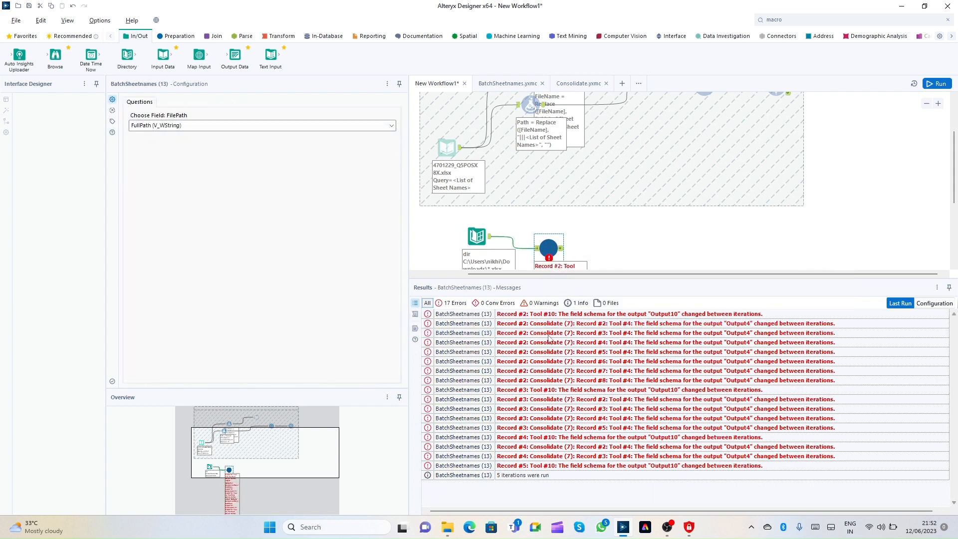
pyautogui.moveTo(586, 329); pyautogui.dragTo(622, 465)
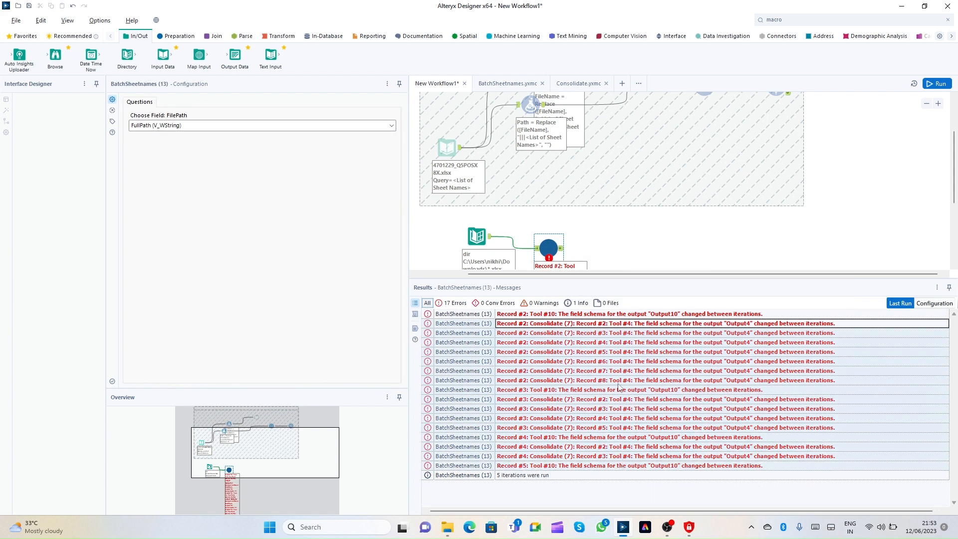
pyautogui.click(523, 314)
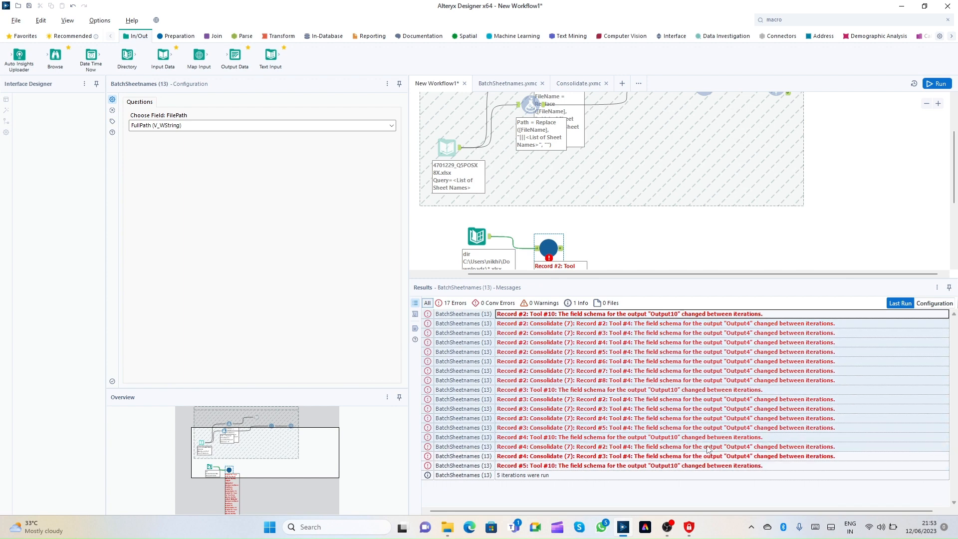
pyautogui.click(787, 465)
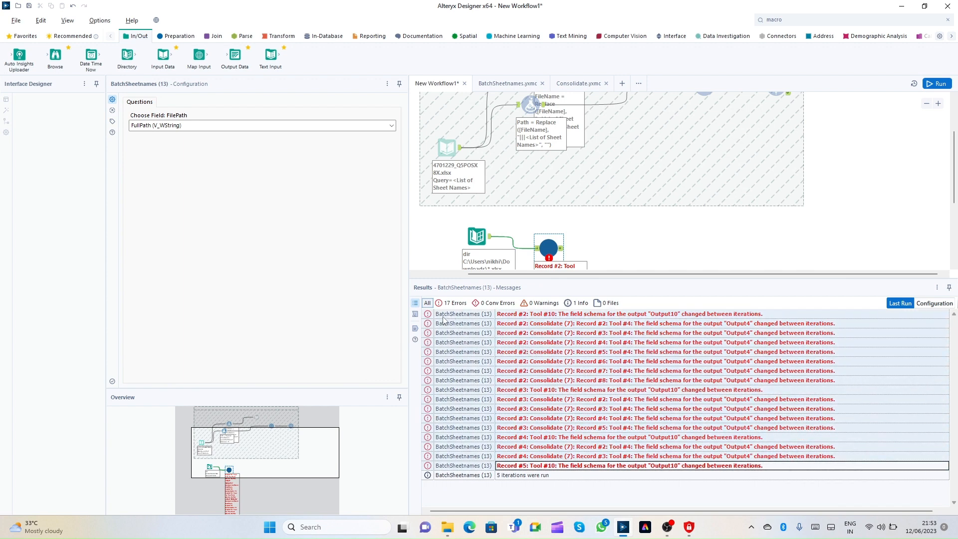
pyautogui.click(762, 361)
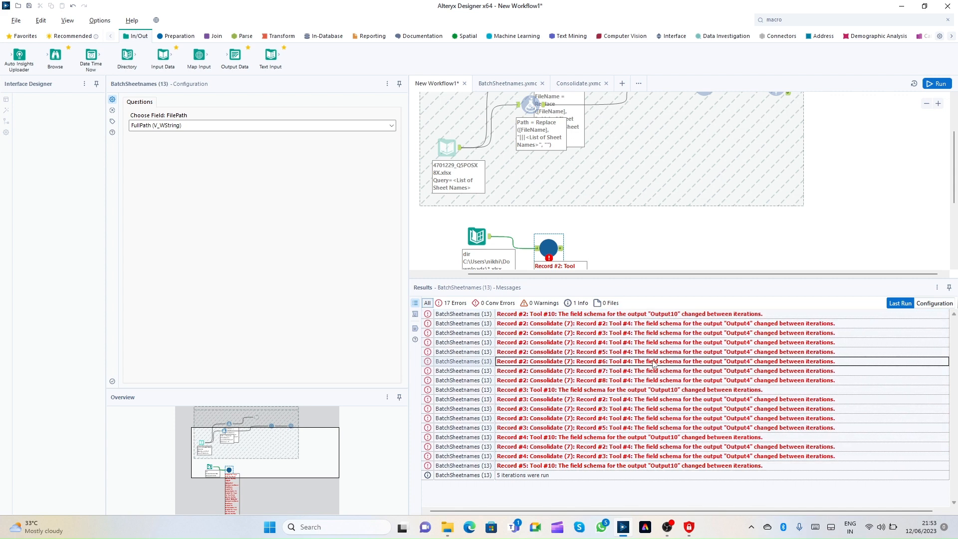
# Align the BatchSheetnames macro with the Directory tool and add a Browse tool after it
pyautogui.rightClick(553, 248)
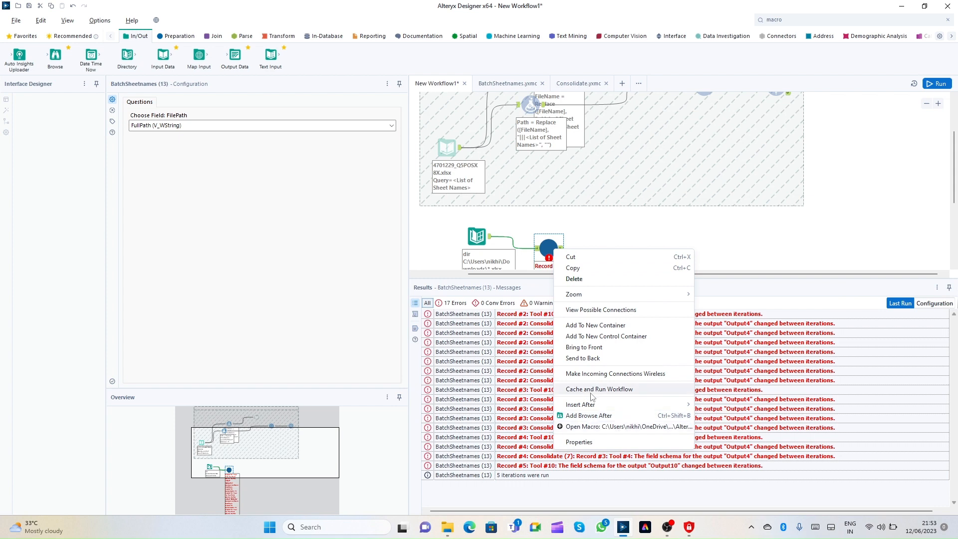
pyautogui.click(548, 250)
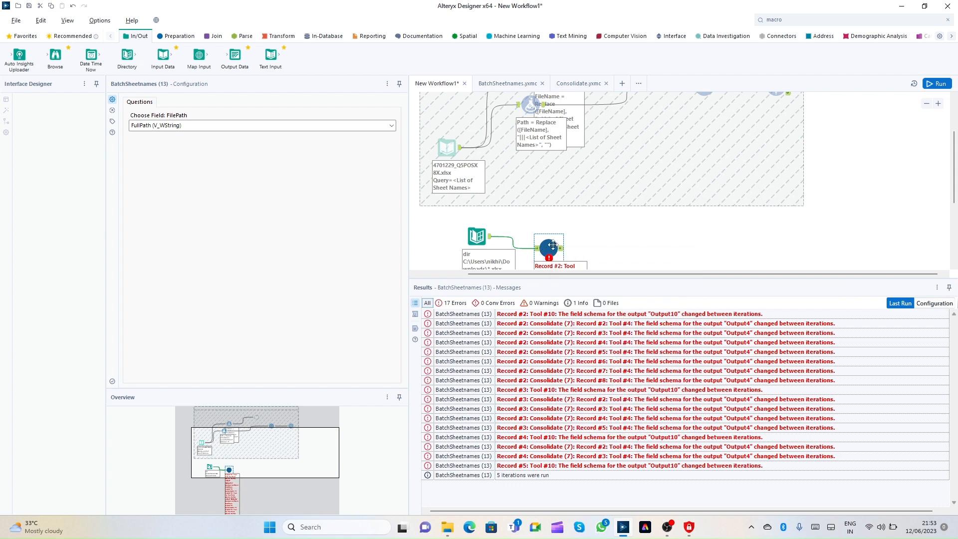
pyautogui.moveTo(547, 249); pyautogui.dragTo(560, 238)
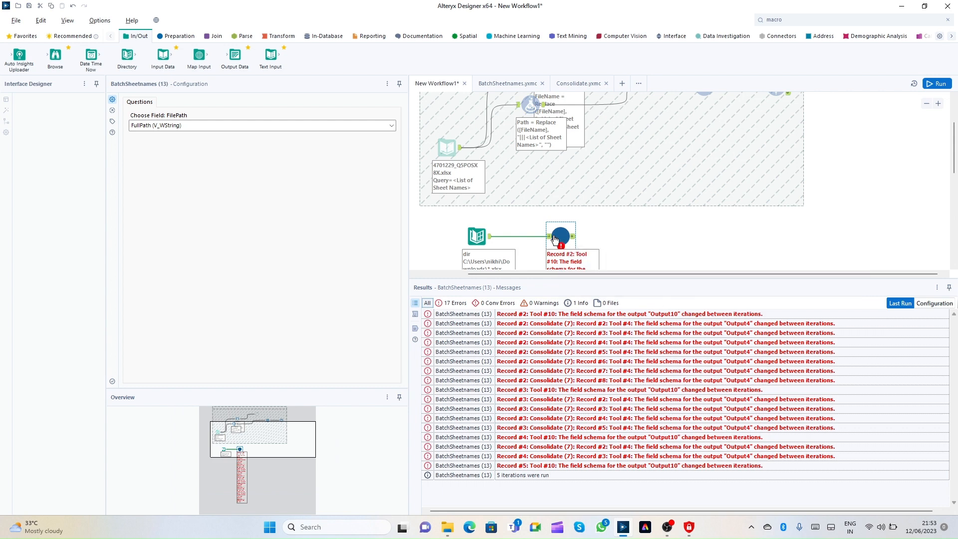
pyautogui.rightClick(555, 239)
pyautogui.click(584, 405)
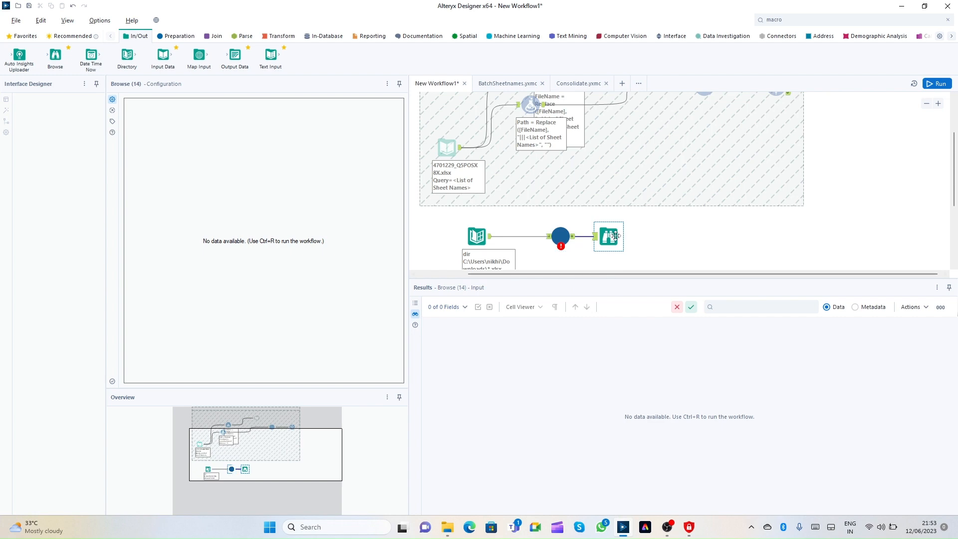
# Open the BatchSheetnames macro and check the Input Data tool's Excel option for importing only the list of sheet names
pyautogui.rightClick(559, 238)
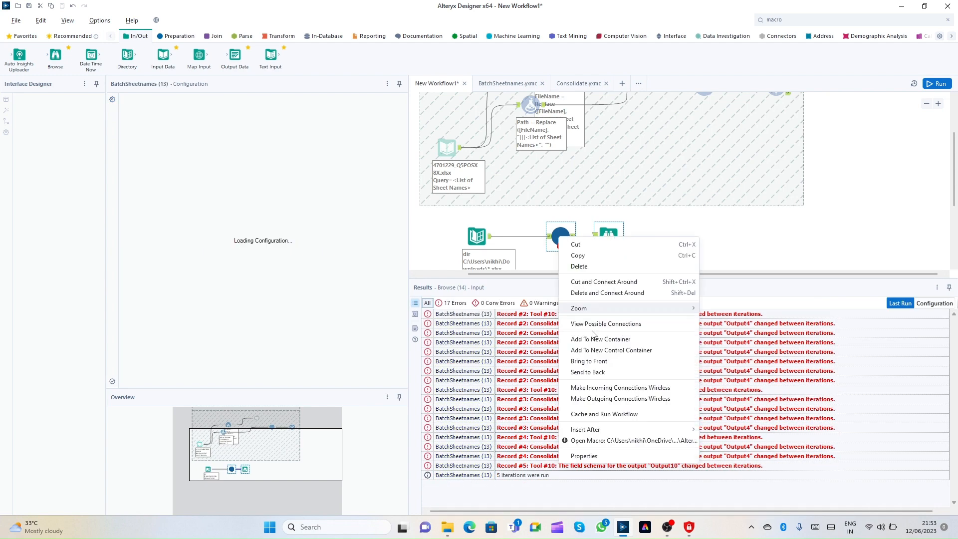
pyautogui.click(595, 440)
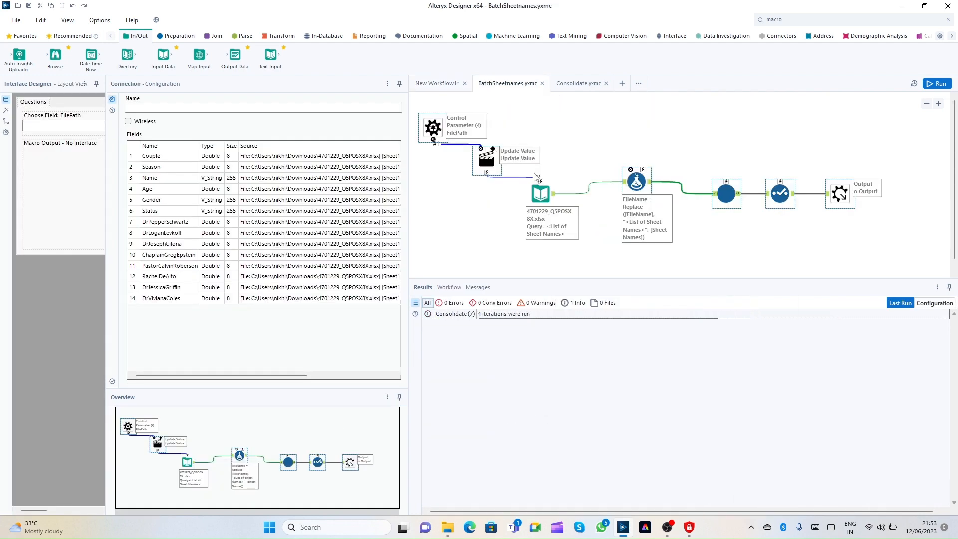
pyautogui.click(540, 193)
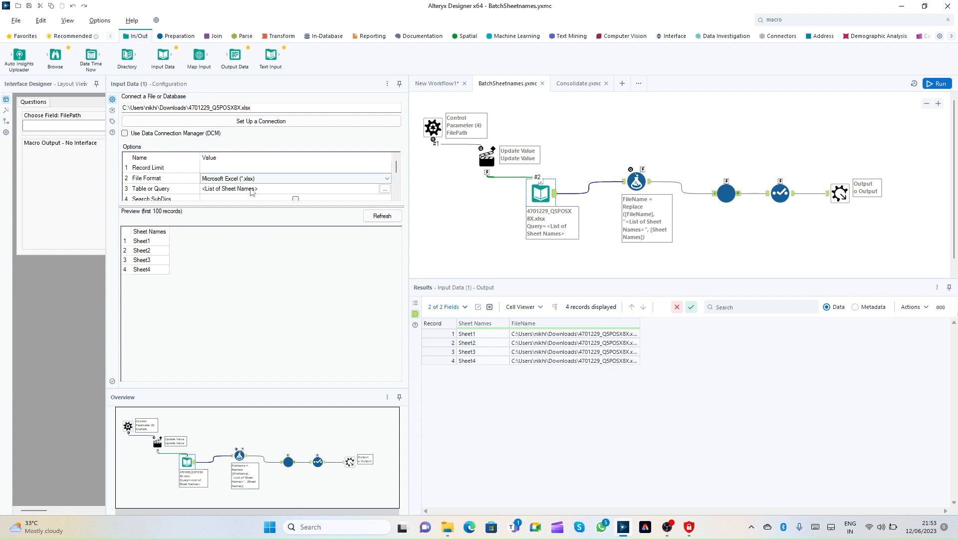
pyautogui.click(384, 188)
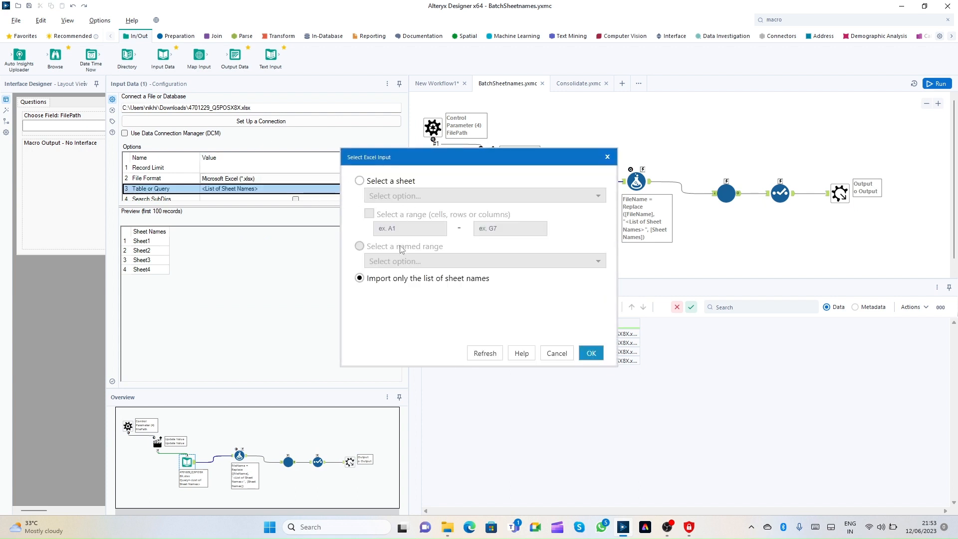
pyautogui.click(591, 352)
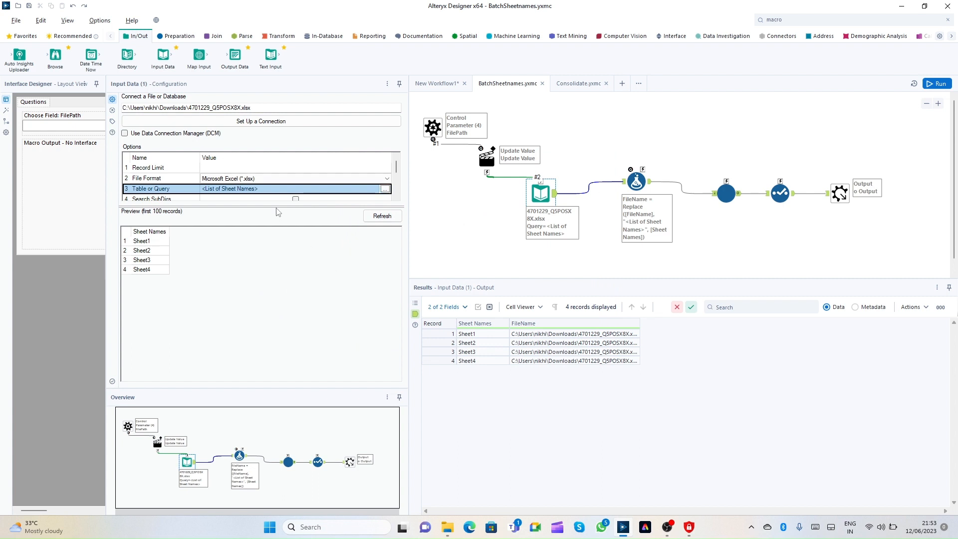
pyautogui.moveTo(397, 168); pyautogui.dragTo(398, 187)
pyautogui.click(548, 222)
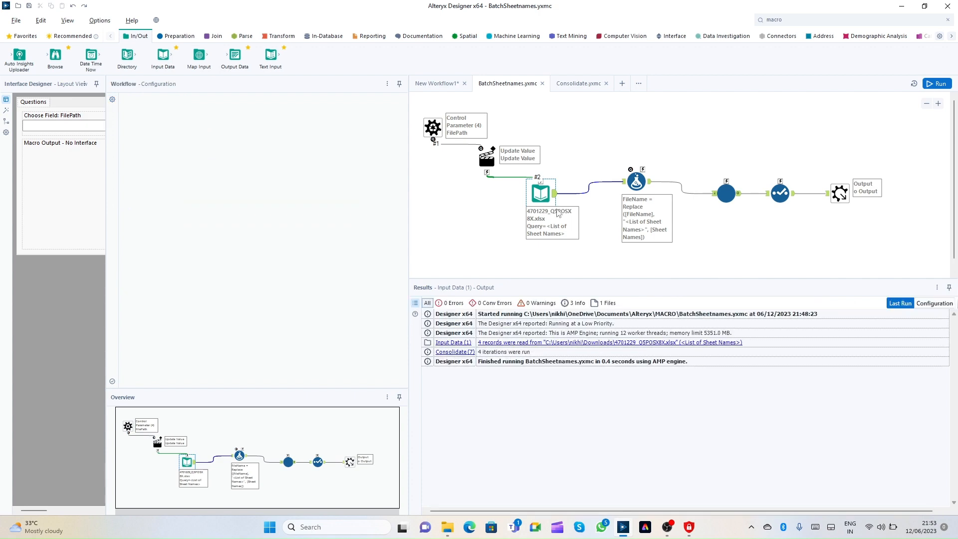
pyautogui.click(541, 194)
# Turn off replacing a specific string in the macro's Update Value action and rerun New Workflow1
pyautogui.click(486, 157)
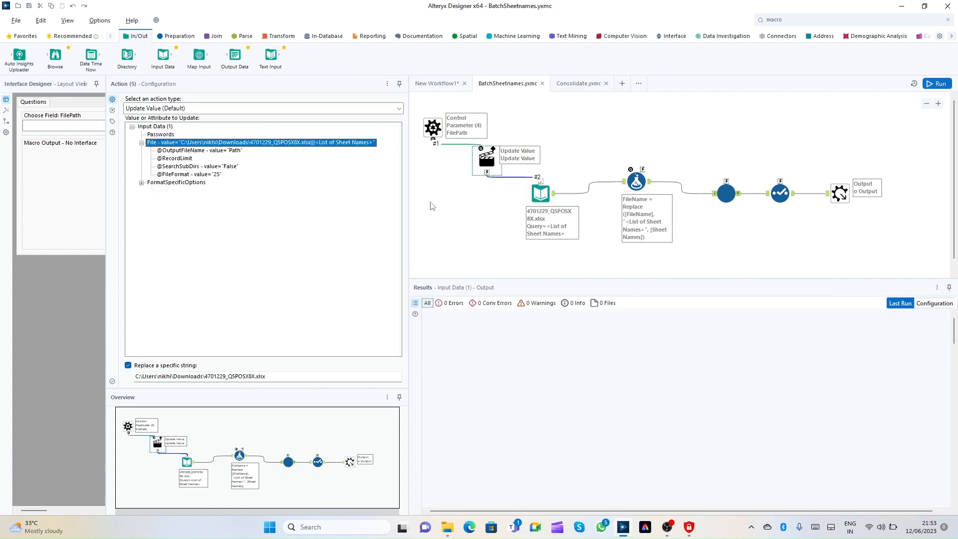
pyautogui.click(138, 367)
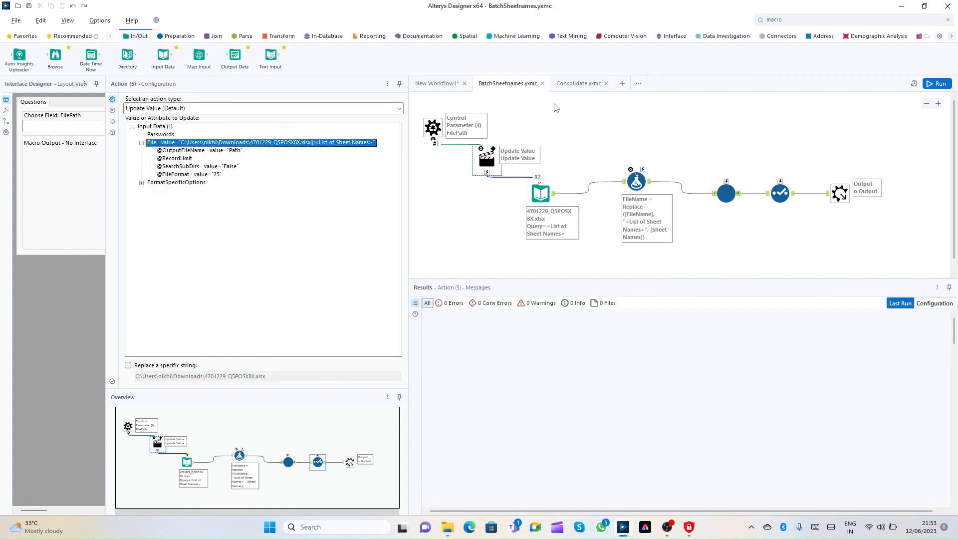
pyautogui.click(436, 84)
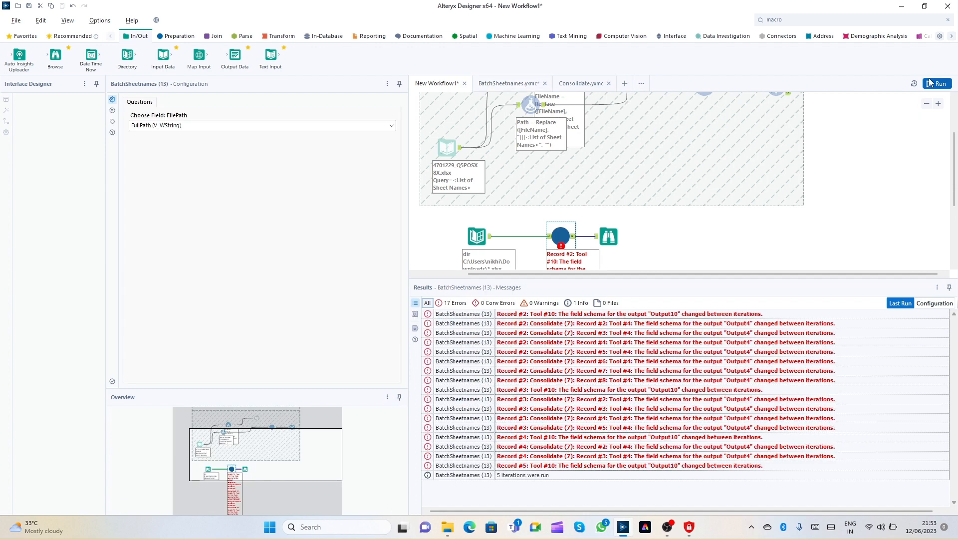
pyautogui.click(936, 83)
# Space the Browse tool farther from the BatchSheetnames macro and view the macro's output records
pyautogui.click(560, 236)
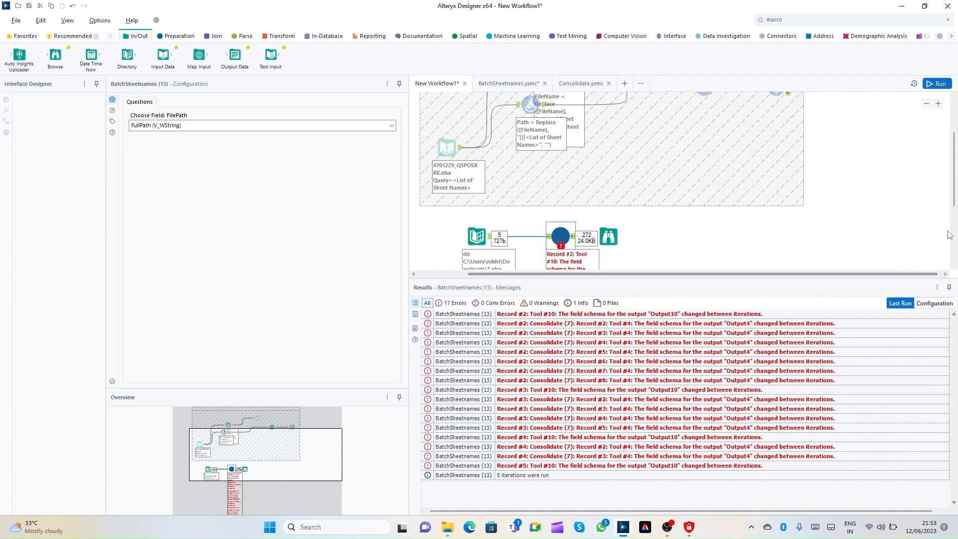
pyautogui.scroll(-1, 953, 209)
pyautogui.click(561, 197)
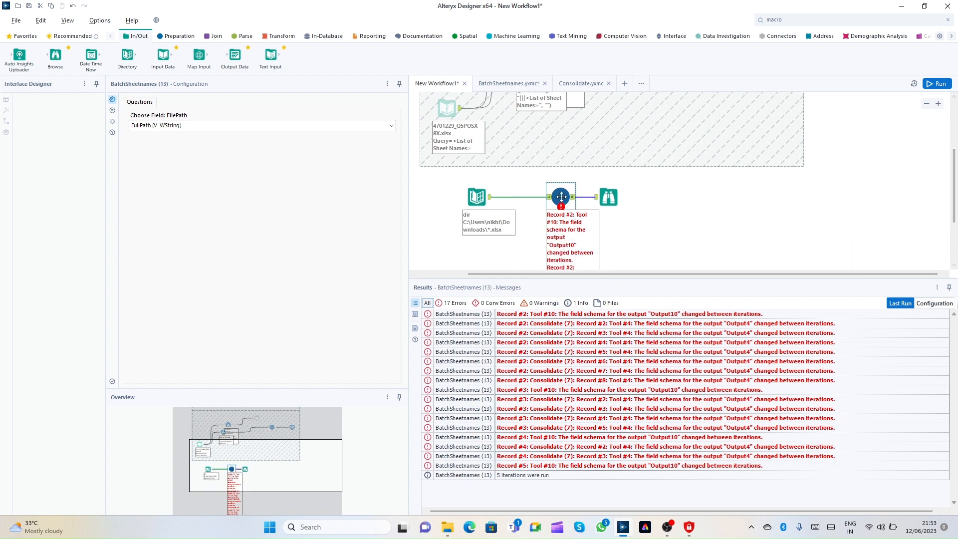
pyautogui.moveTo(560, 196)
pyautogui.mouseDown()
pyautogui.moveTo(718, 213)
pyautogui.moveTo(721, 203)
pyautogui.mouseUp()
pyautogui.click(573, 198)
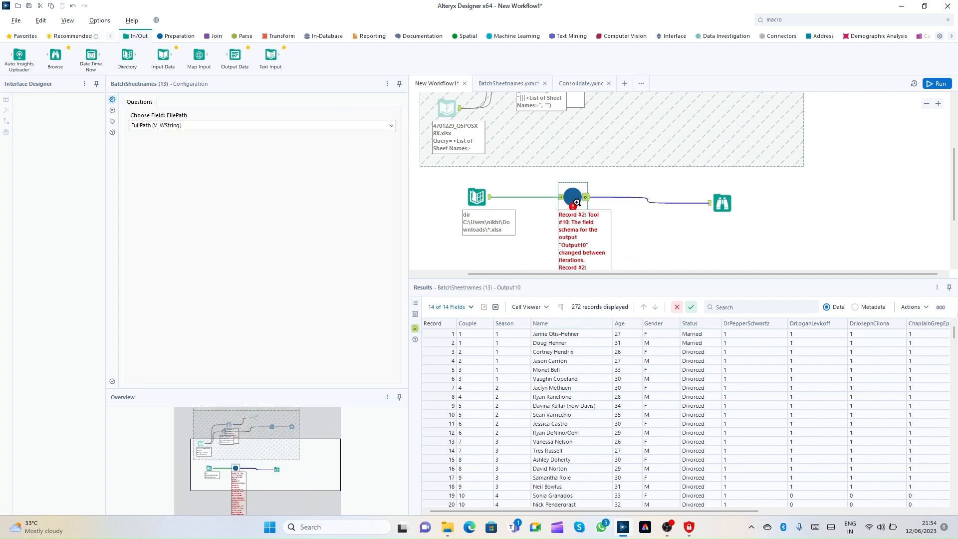
# Reopen the BatchSheetnames macro and examine the Input Data tool's sheet names and full FileName values
pyautogui.rightClick(574, 199)
pyautogui.click(609, 400)
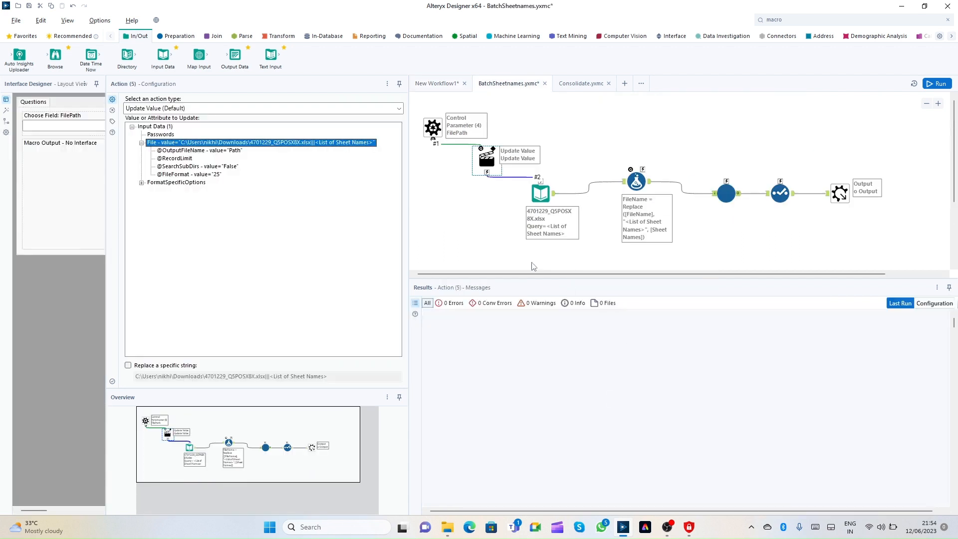
pyautogui.click(548, 197)
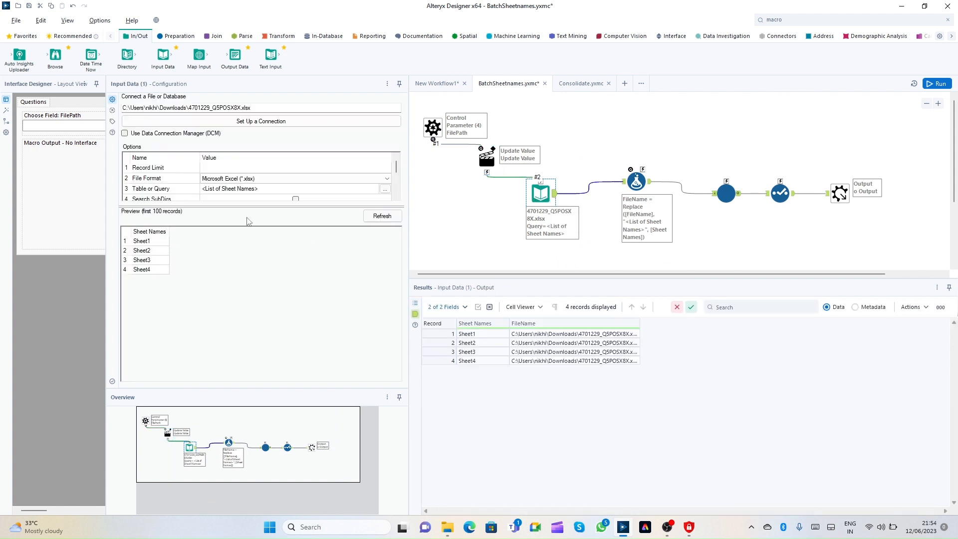
pyautogui.moveTo(154, 243); pyautogui.dragTo(155, 273)
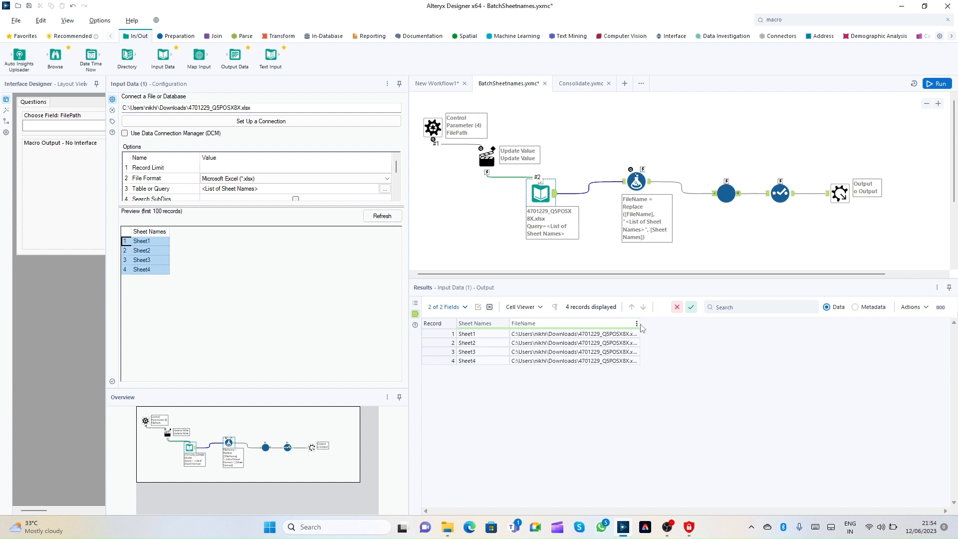
pyautogui.moveTo(638, 324); pyautogui.dragTo(774, 325)
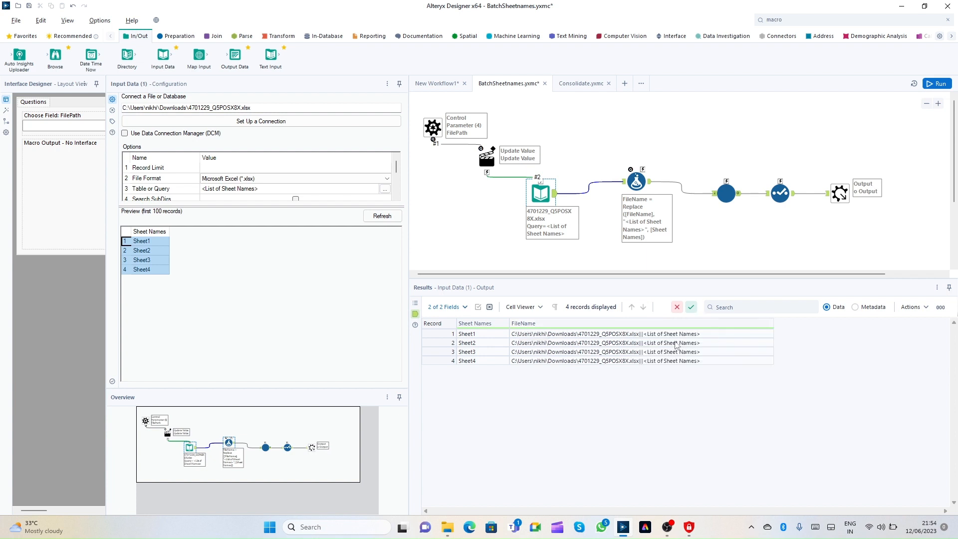
pyautogui.moveTo(671, 333); pyautogui.dragTo(662, 363)
pyautogui.click(661, 361)
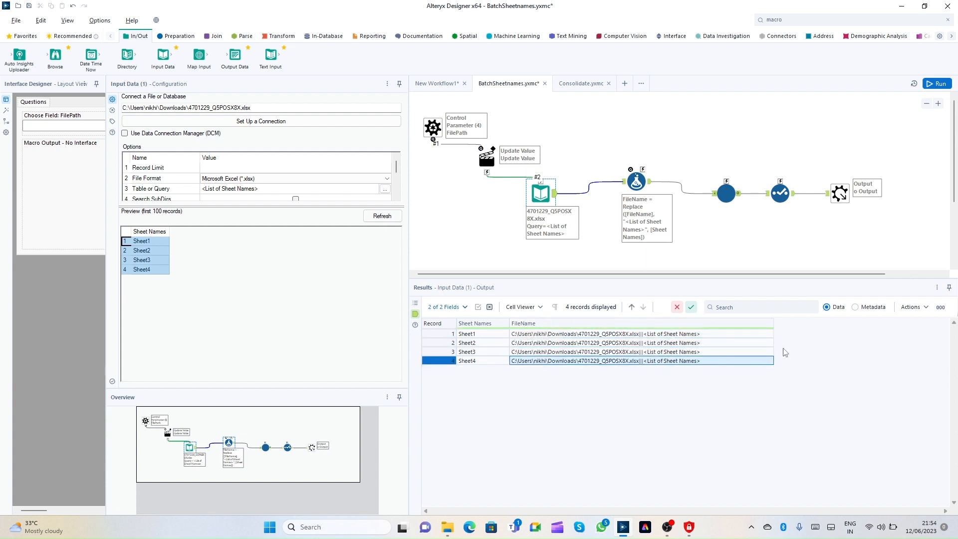
# Examine the Formula tool's full FileName values, with the list placeholder replaced by each sheet name
pyautogui.click(643, 183)
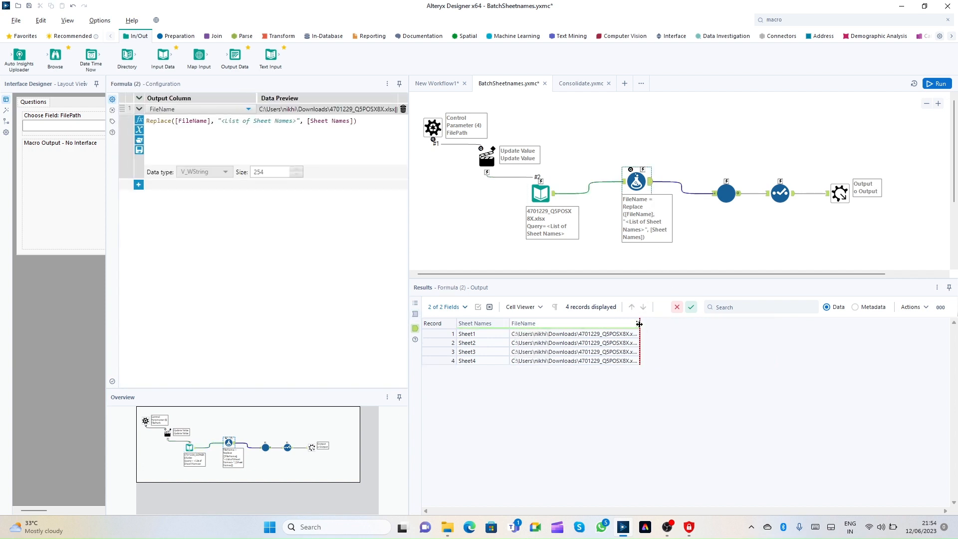
pyautogui.moveTo(640, 324); pyautogui.dragTo(808, 333)
pyautogui.moveTo(665, 333); pyautogui.dragTo(663, 362)
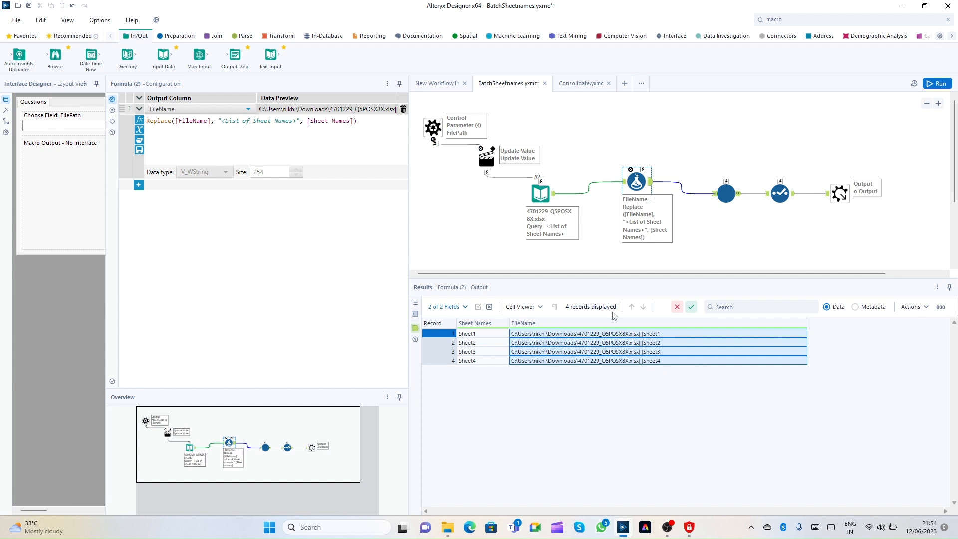
pyautogui.click(544, 193)
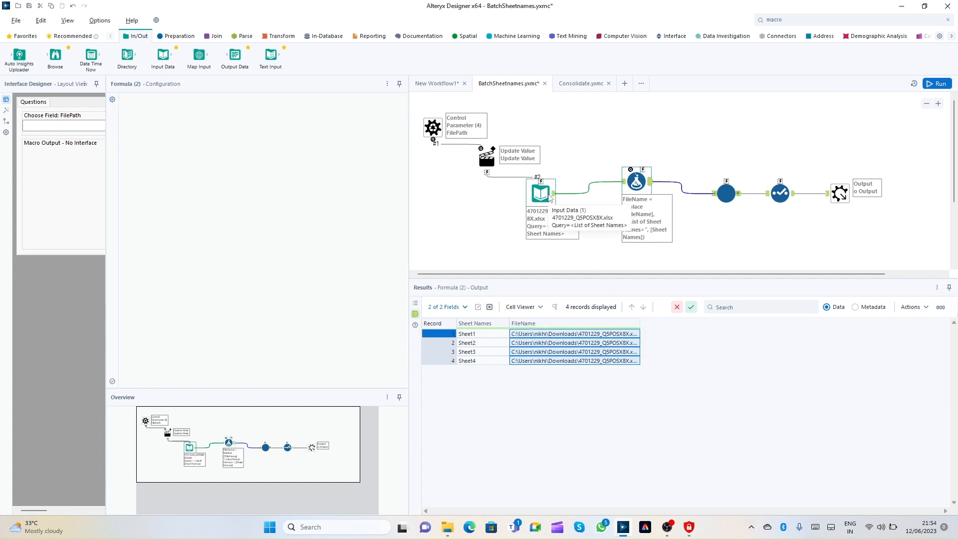
# Return to New Workflow1 and check the Directory tool's output files, selecting the first record's FileName
pyautogui.click(441, 83)
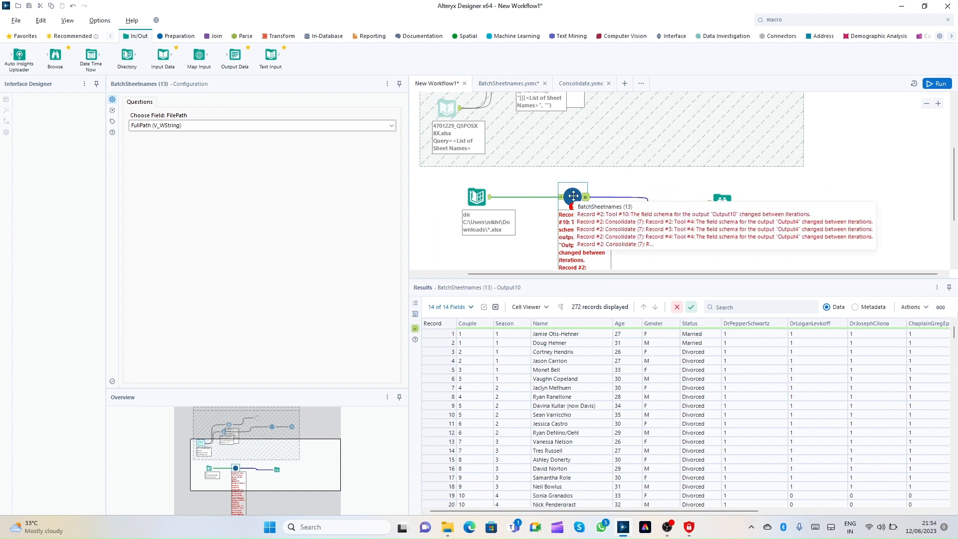
pyautogui.click(508, 85)
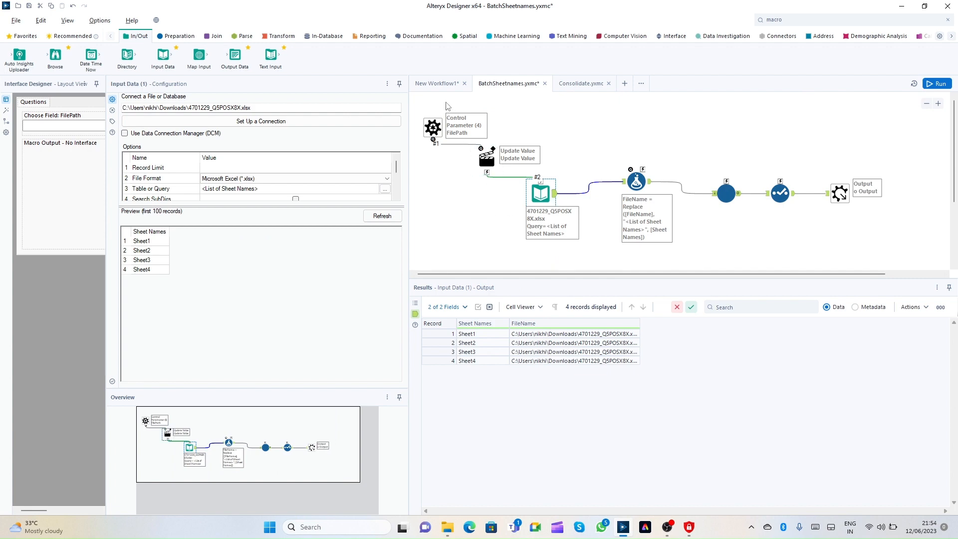
pyautogui.click(436, 83)
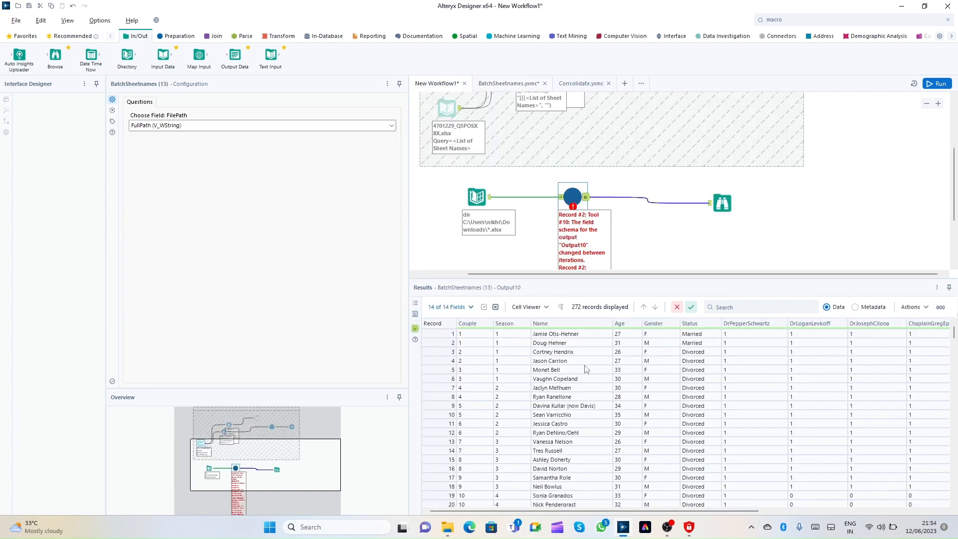
pyautogui.click(477, 199)
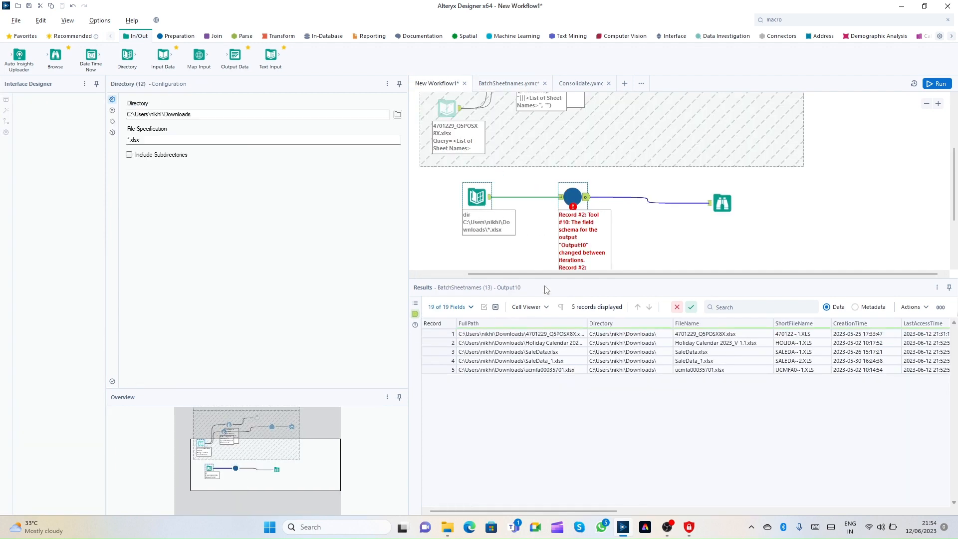
pyautogui.click(692, 336)
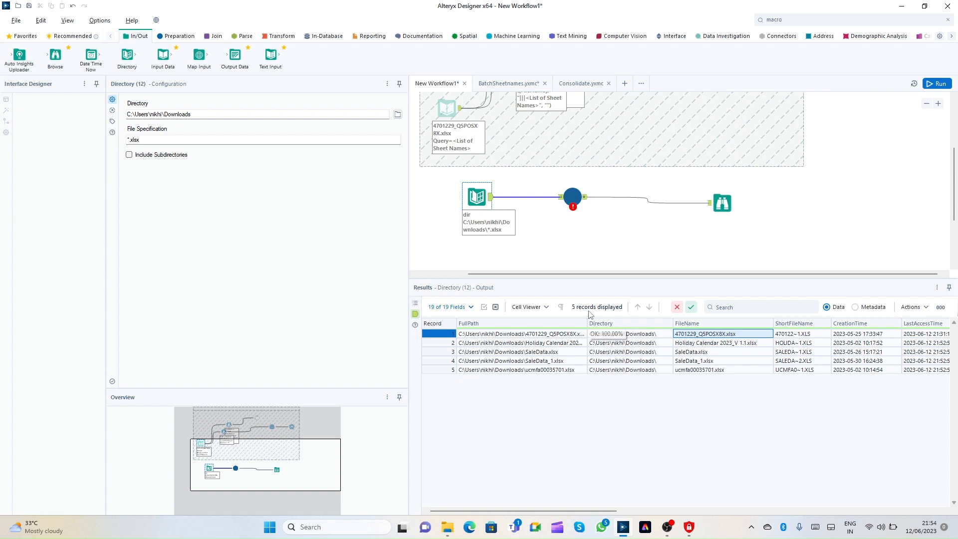
# Insert a Filter tool between the BatchSheetnames macro's Input Data and Formula tools, with a basic FileName Contains condition
pyautogui.click(507, 88)
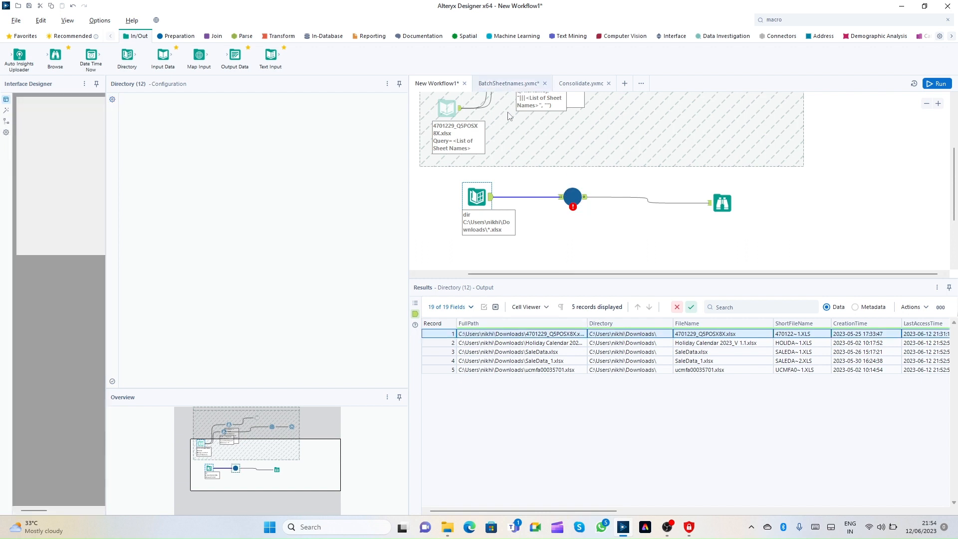
pyautogui.click(177, 36)
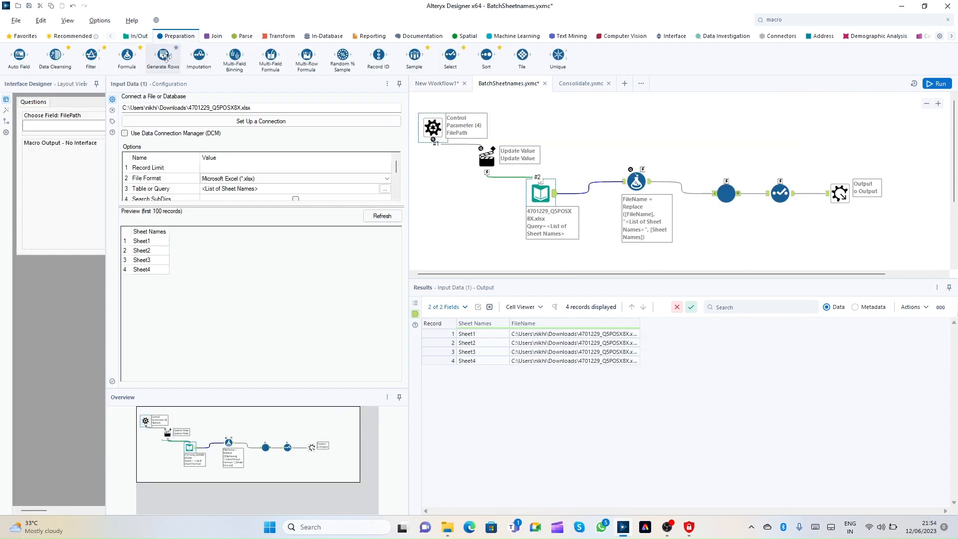
pyautogui.moveTo(90, 55); pyautogui.dragTo(589, 193)
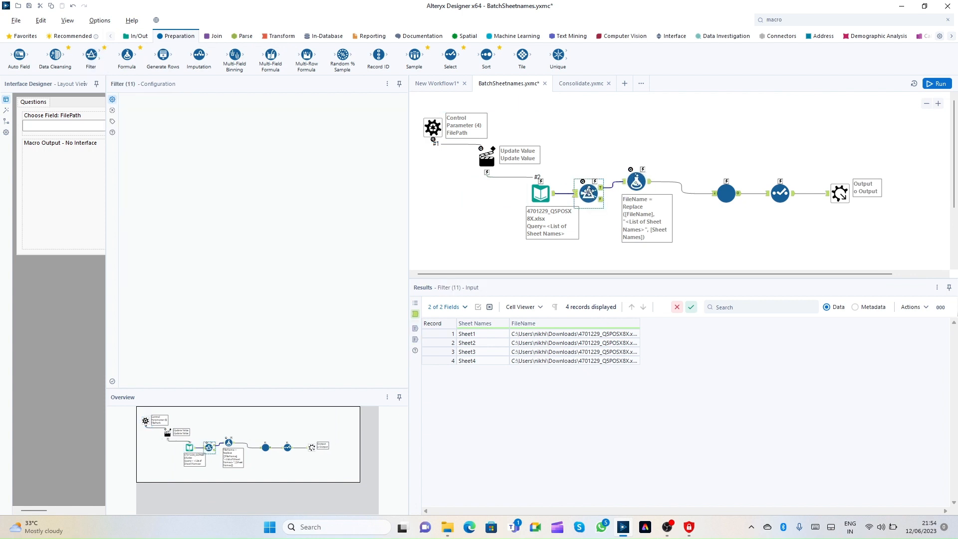
pyautogui.click(223, 140)
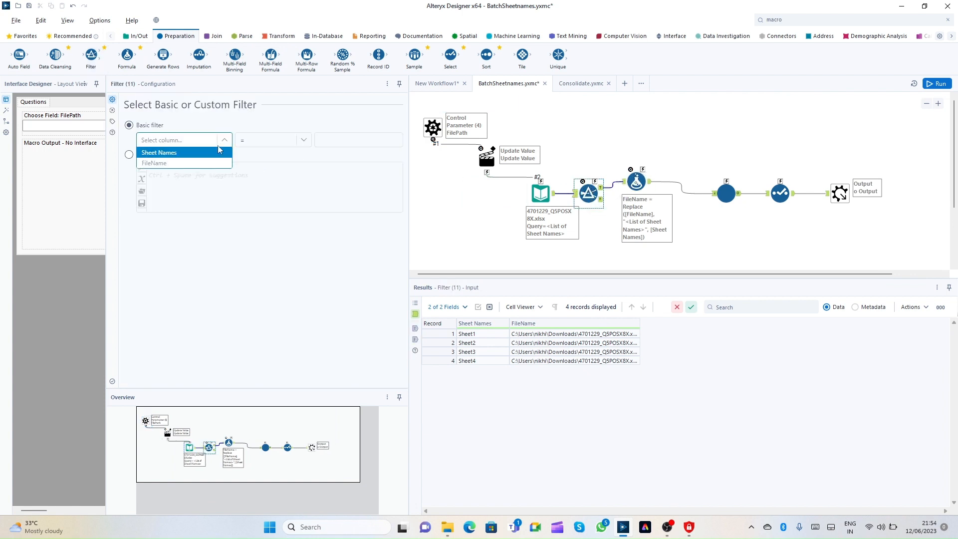
pyautogui.click(190, 163)
pyautogui.click(267, 140)
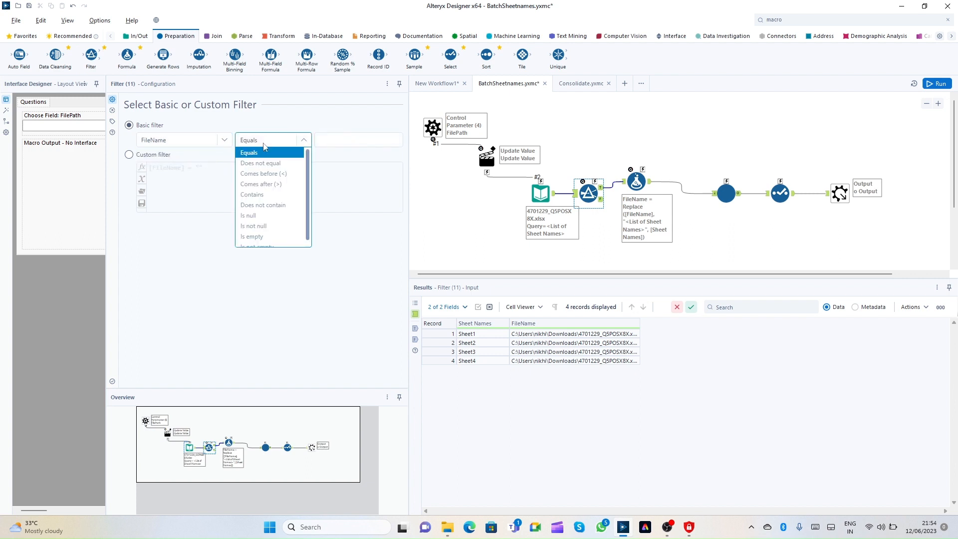
pyautogui.click(272, 194)
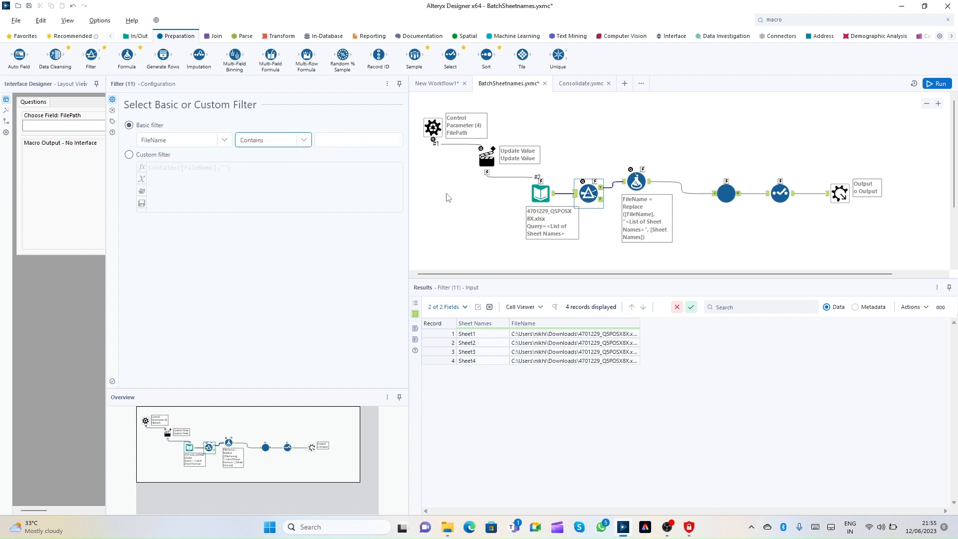
# Copy the first file's name without its extension from the Directory output and set the macro Filter's value to 4701229_Q5POSX8X
pyautogui.click(437, 83)
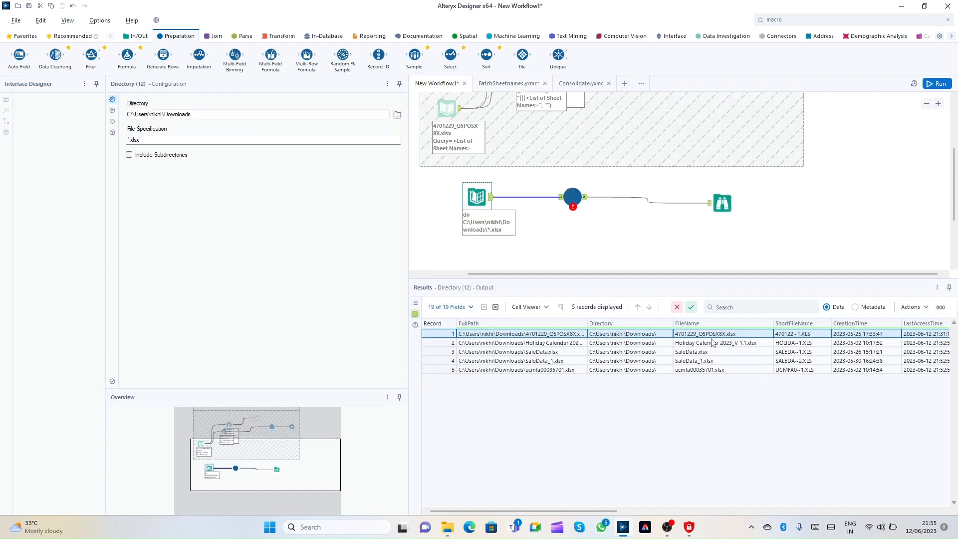
pyautogui.click(705, 335)
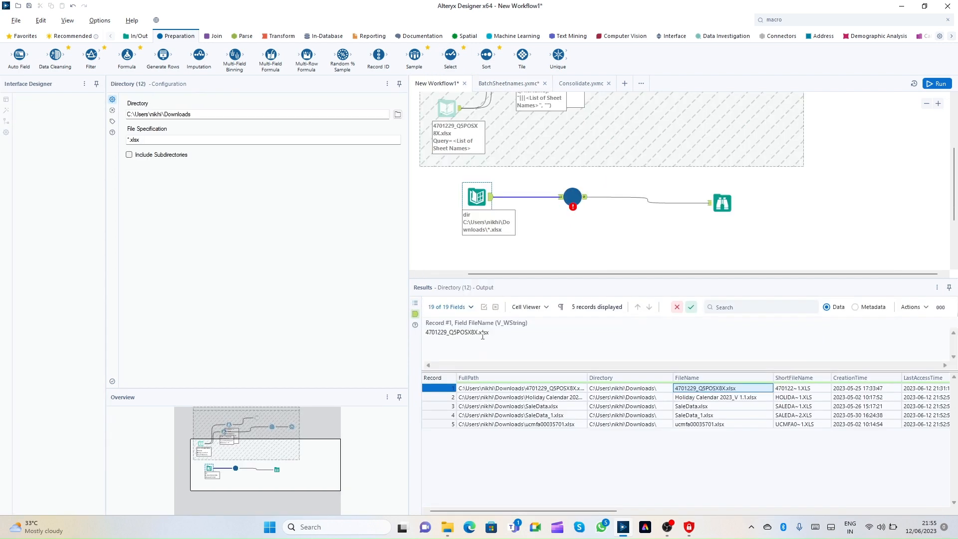
pyautogui.moveTo(478, 332); pyautogui.dragTo(378, 323)
pyautogui.hotkey('ctrl', 'c')
pyautogui.click(572, 196)
pyautogui.rightClick(574, 202)
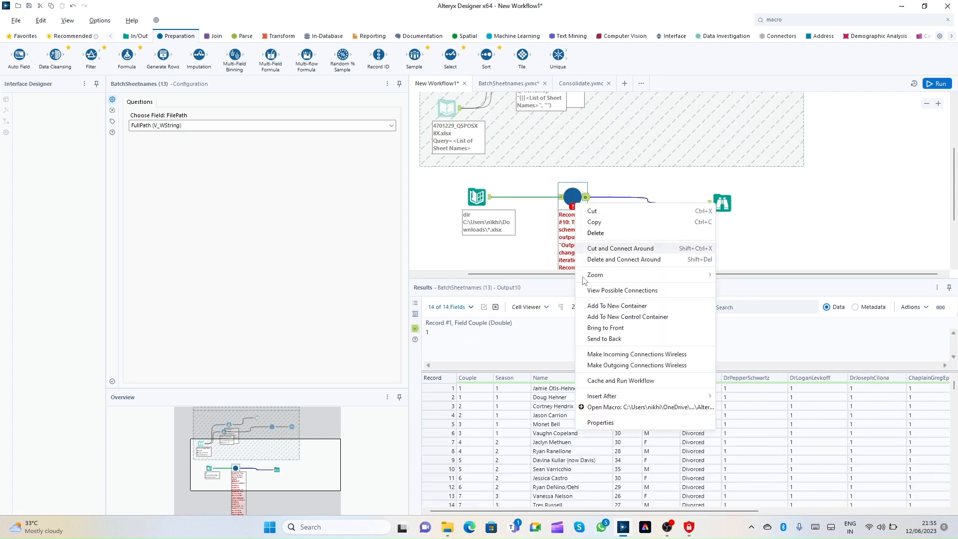
pyautogui.click(648, 407)
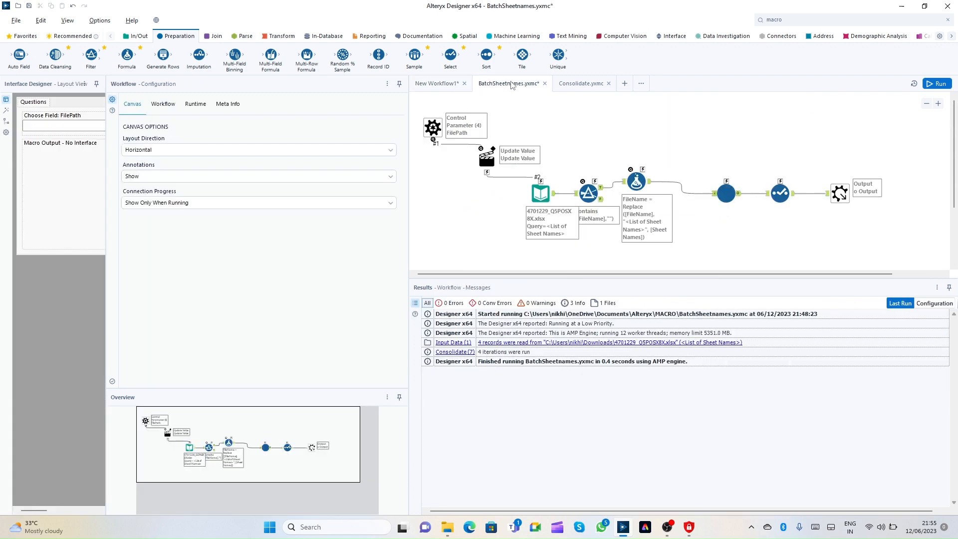
pyautogui.click(582, 199)
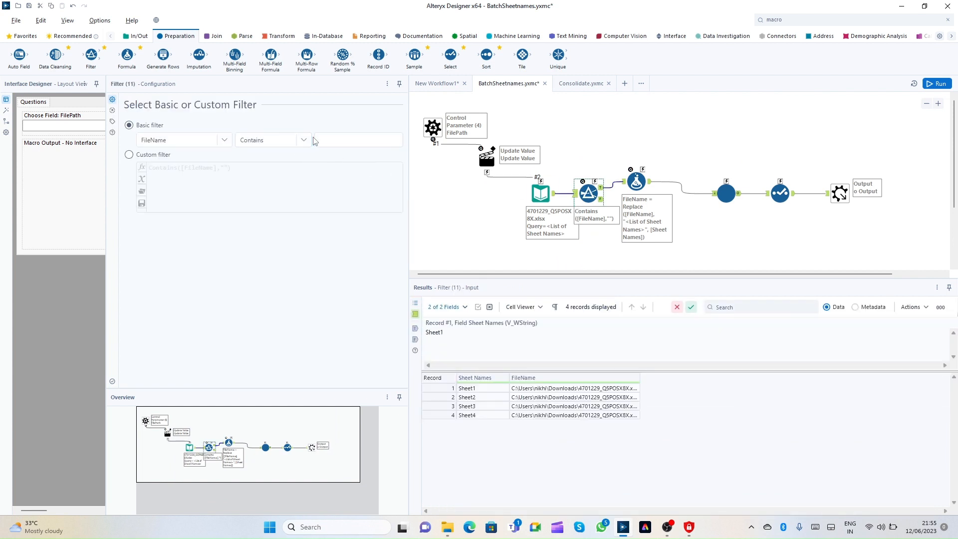
pyautogui.click(329, 140)
pyautogui.hotkey('ctrl', 'v')
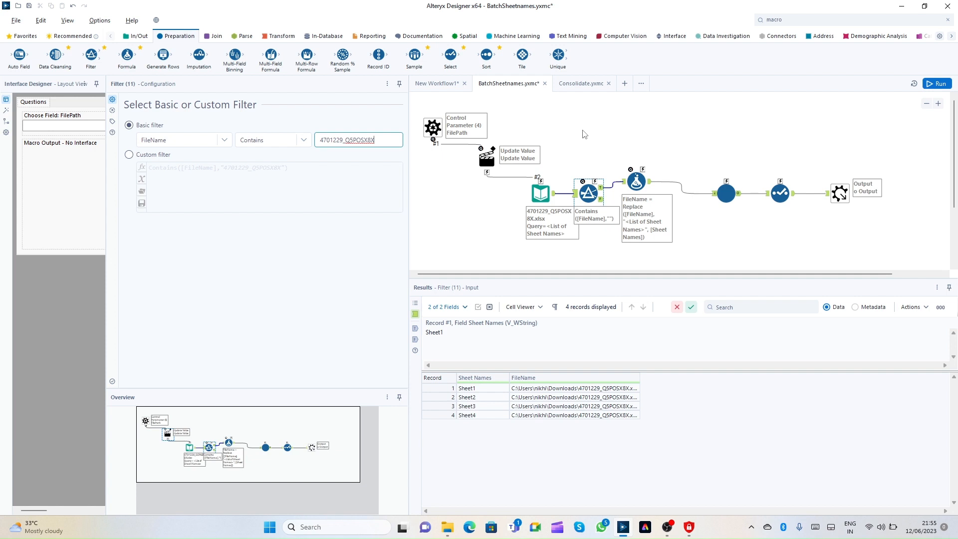
# Save the BatchSheetnames macro and run New Workflow1 with the refreshed macro, checking its error message
pyautogui.click(29, 6)
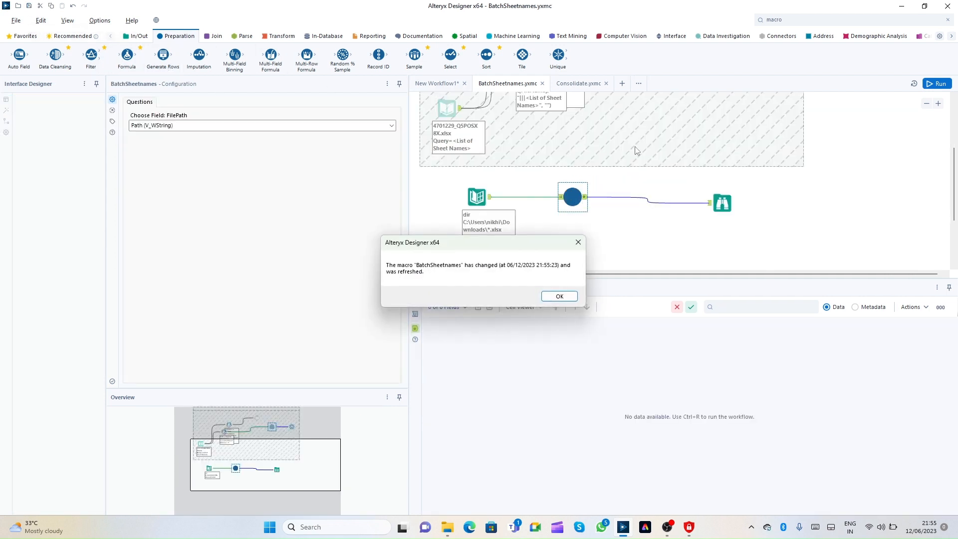
pyautogui.click(558, 297)
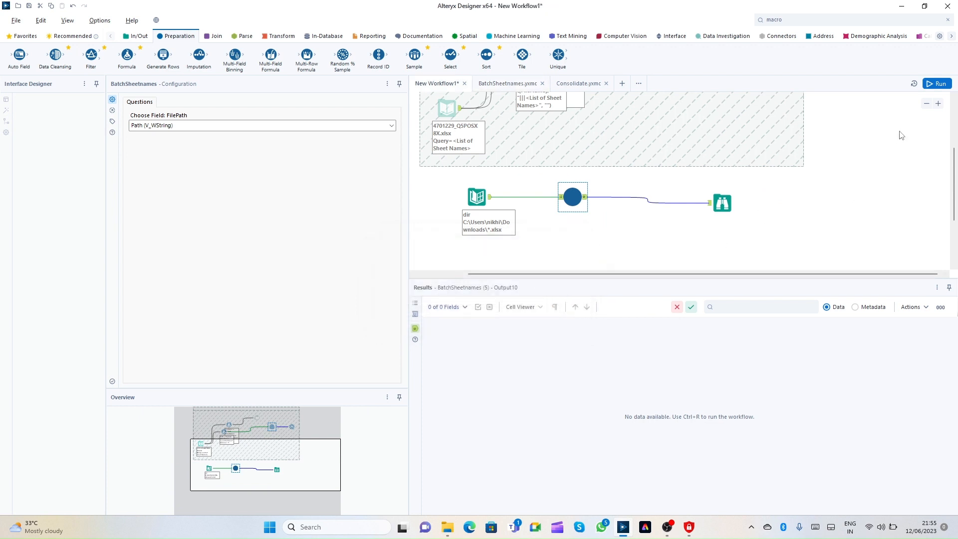
pyautogui.click(934, 83)
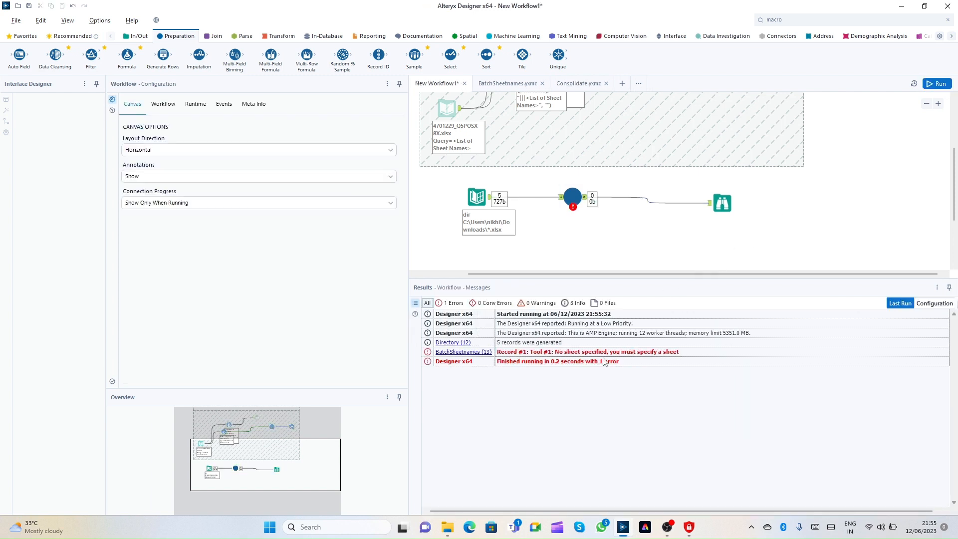
pyautogui.click(554, 352)
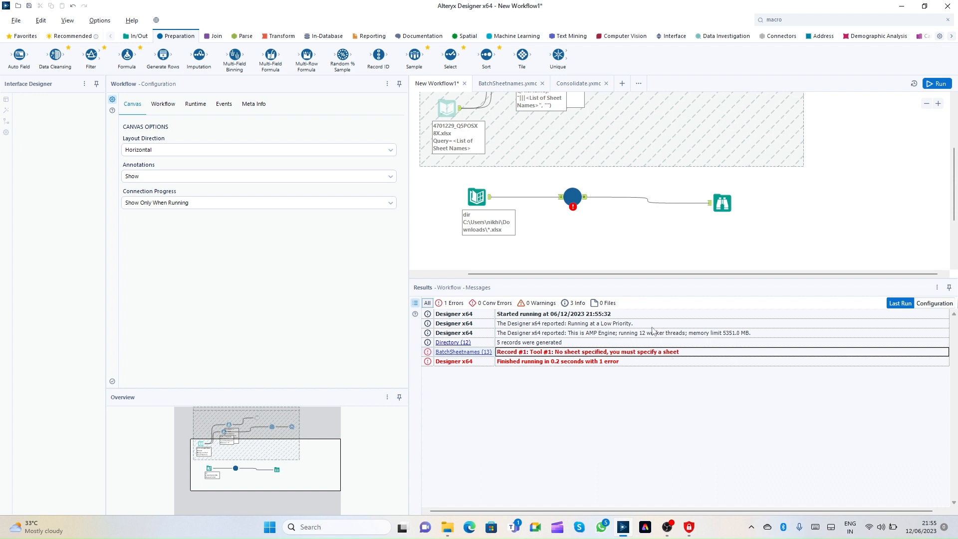
# Reopen the BatchSheetnames macro and examine the full FileName values entering the Filter tool
pyautogui.rightClick(573, 197)
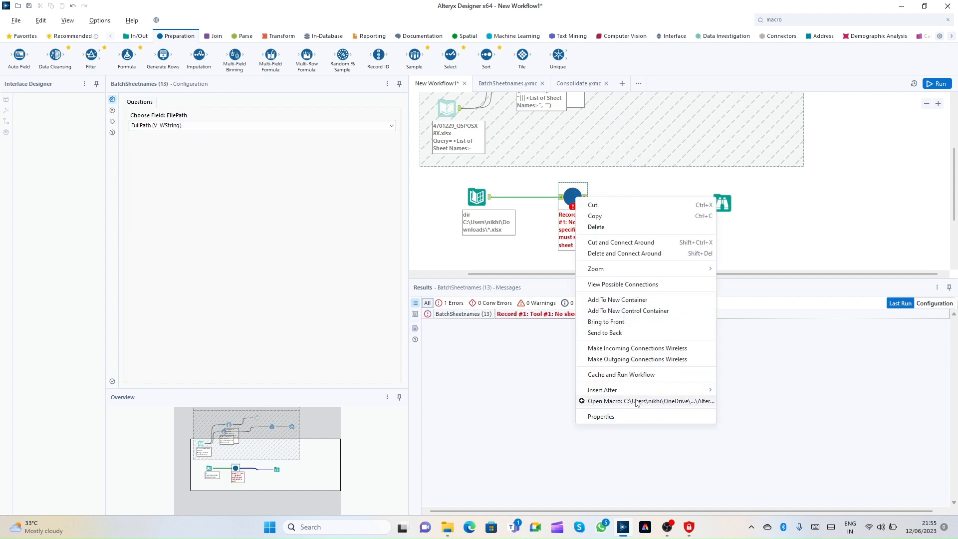
pyautogui.click(640, 400)
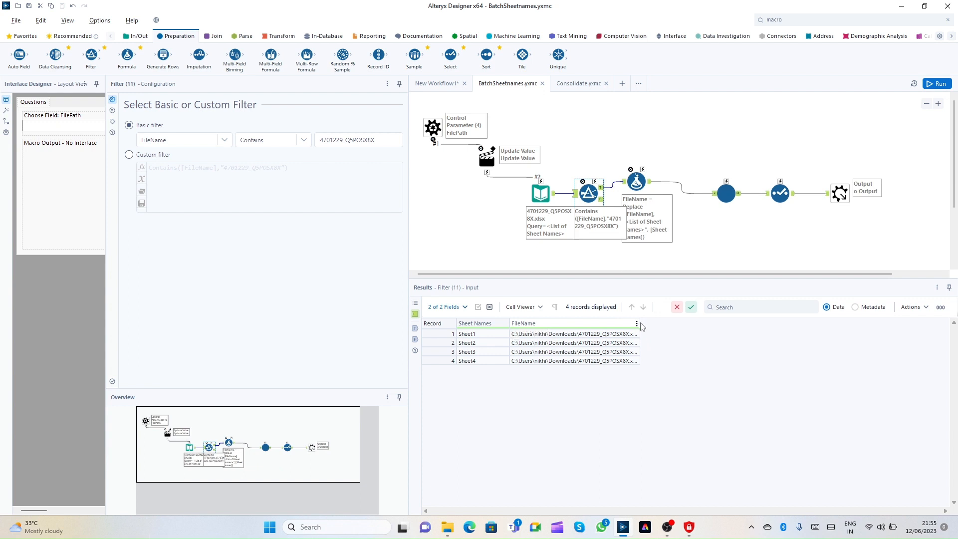
pyautogui.doubleClick(638, 323)
pyautogui.click(529, 333)
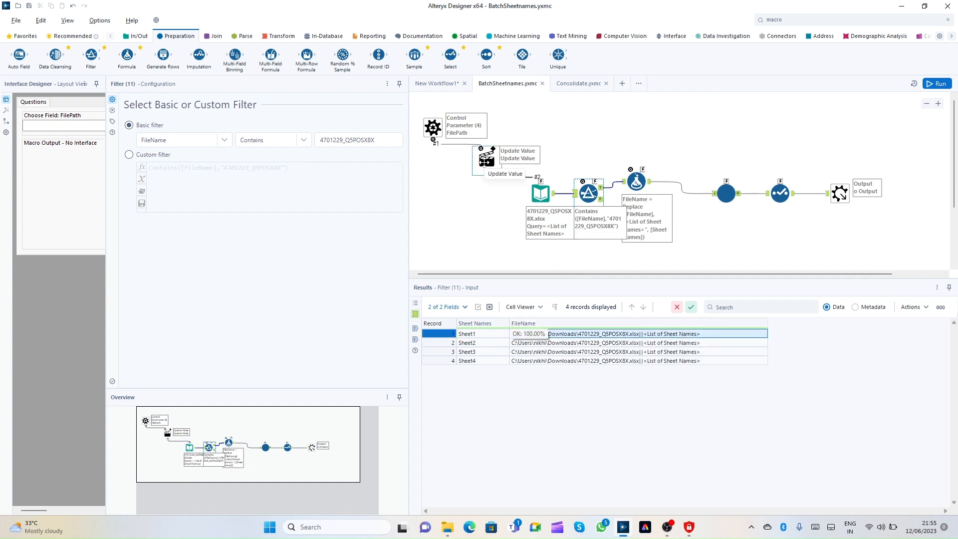
# Make the Action tool replace a specific string, the path ending in 4701229_Q5POSX8X.xlsx without the |||<List of Sheet Names> suffix
pyautogui.click(542, 194)
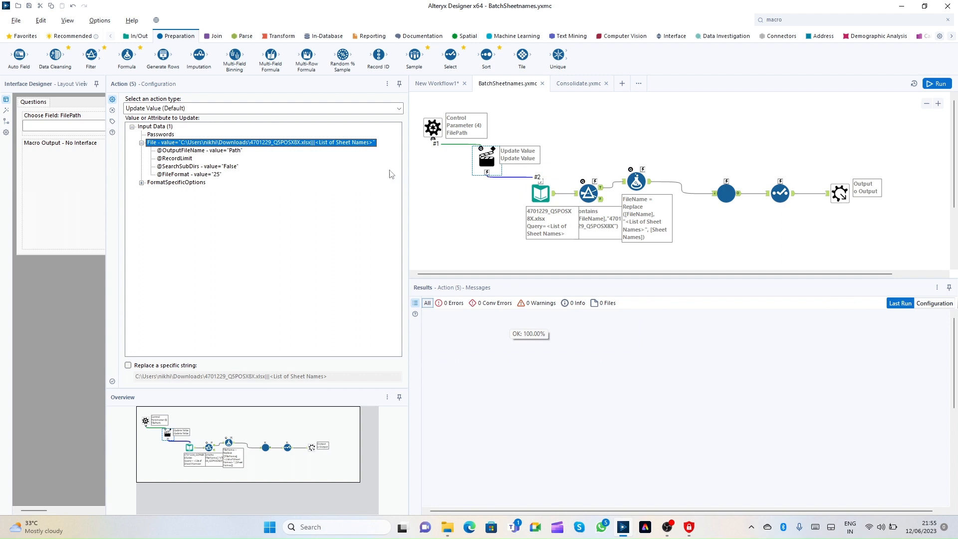
pyautogui.click(171, 365)
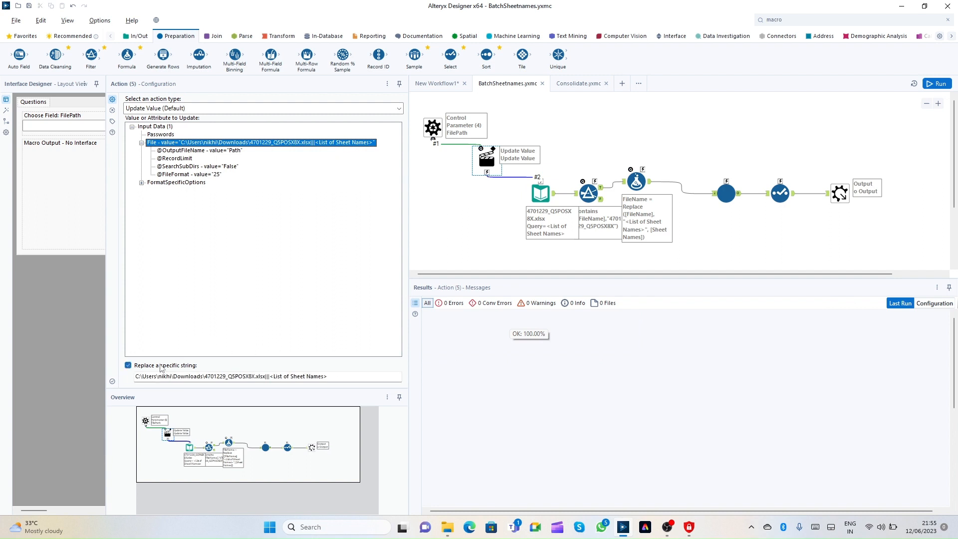
pyautogui.moveTo(266, 376); pyautogui.dragTo(431, 377)
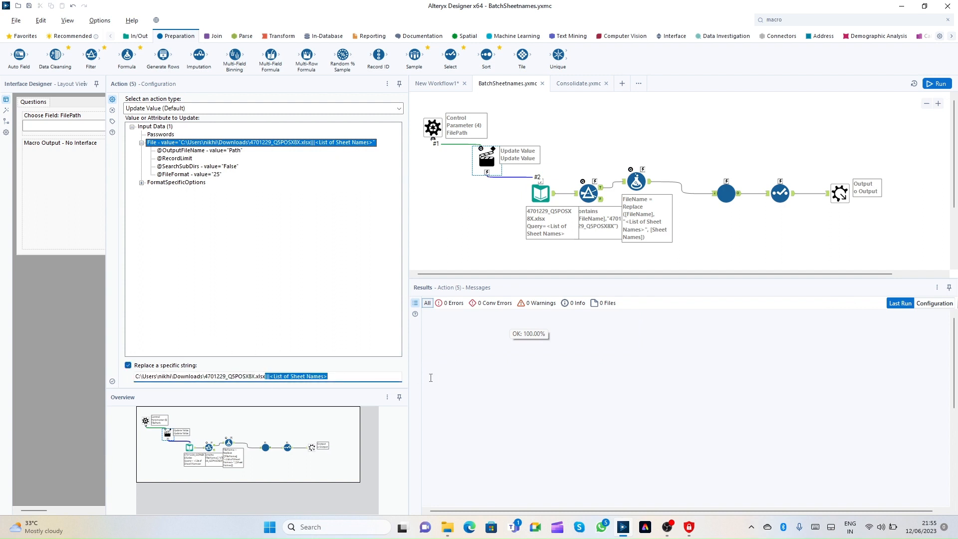
pyautogui.press('BackSpace')
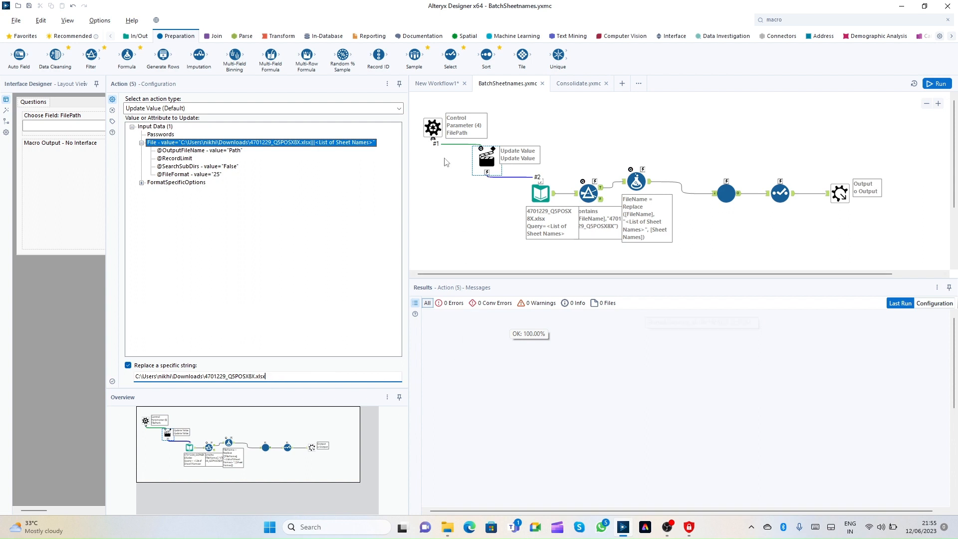
# Rerun New Workflow1 and examine the BatchSheetnames error and the Directory tool's output files
pyautogui.click(432, 86)
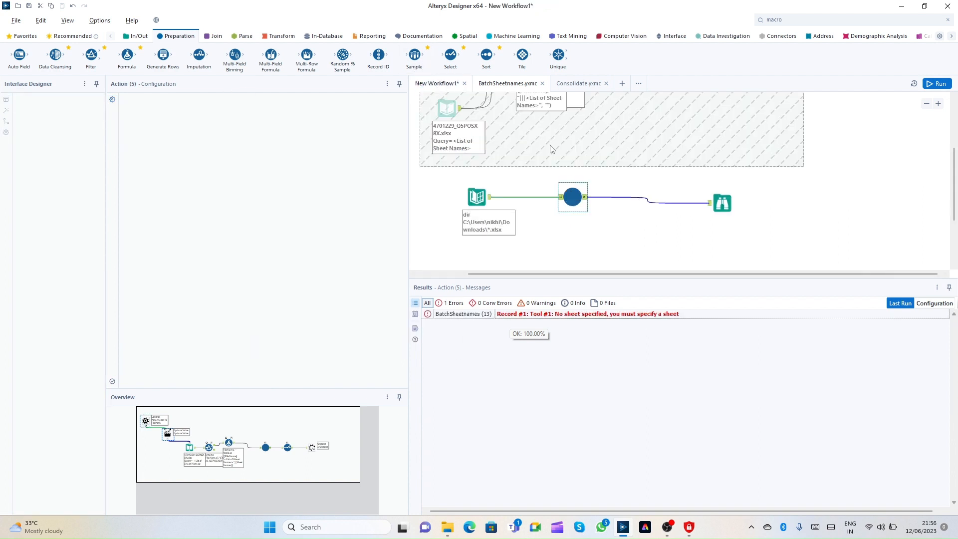
pyautogui.click(936, 85)
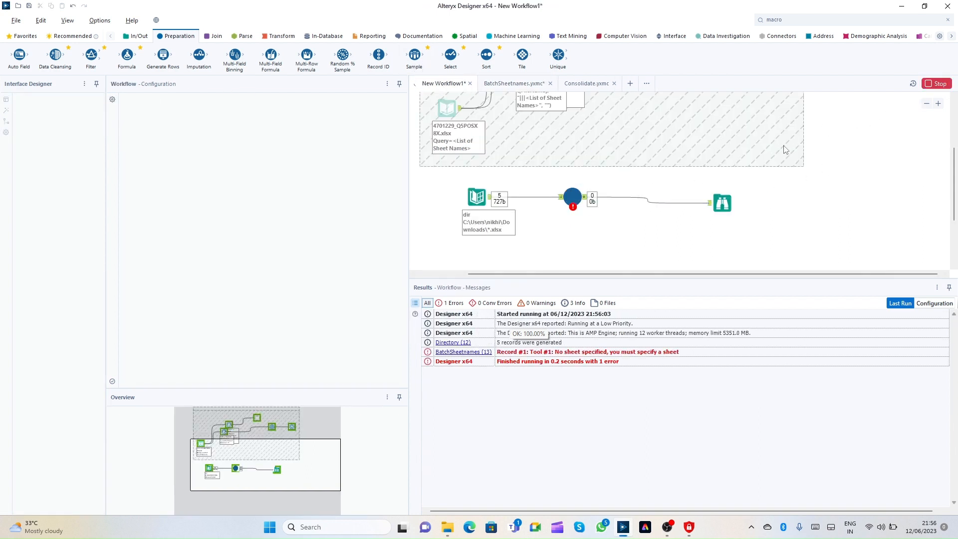
pyautogui.click(567, 355)
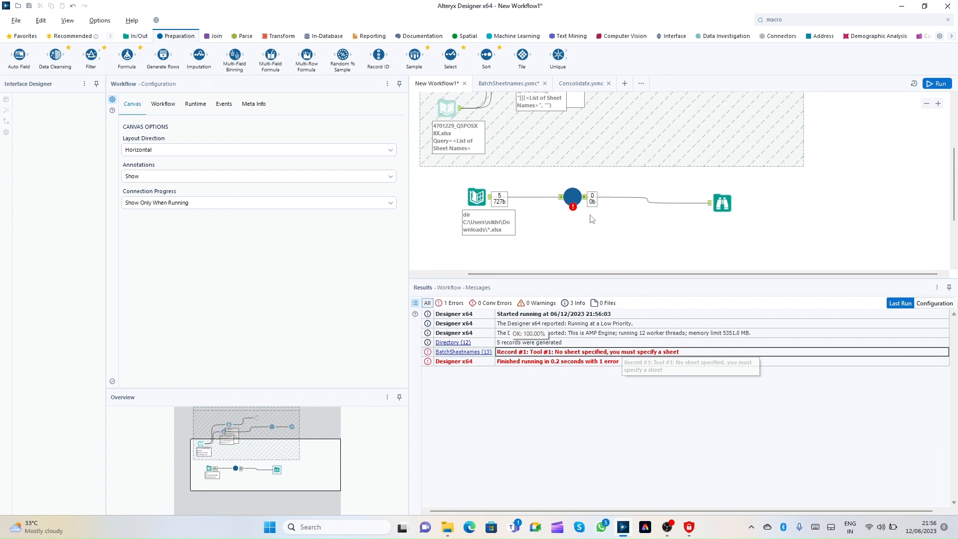
pyautogui.click(571, 195)
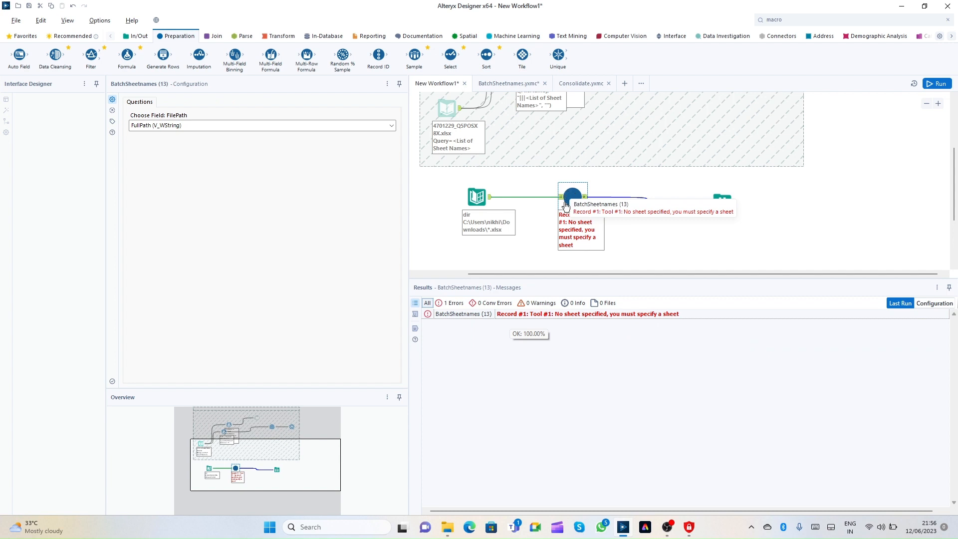
pyautogui.click(476, 197)
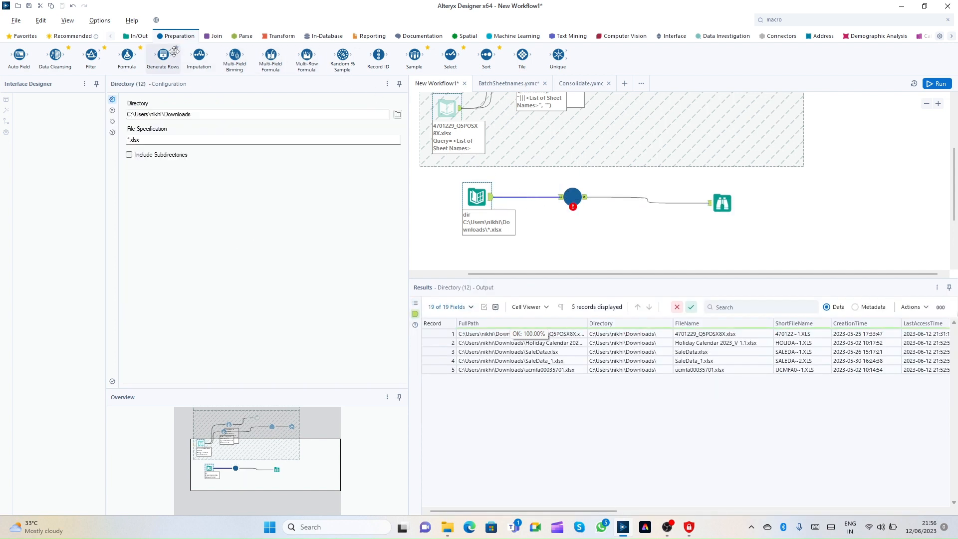
pyautogui.click(572, 196)
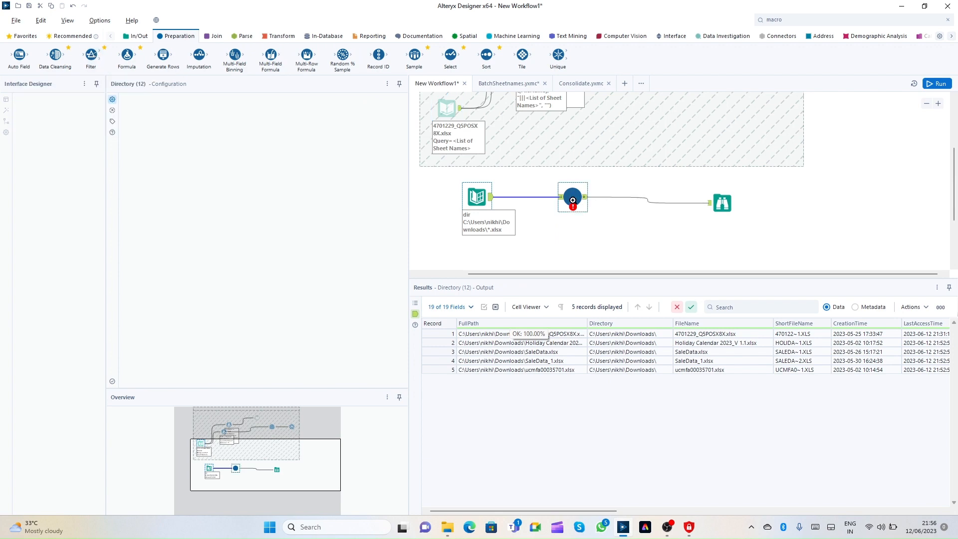
# Cut the Filter tool out of the BatchSheetnames macro and reconnect Input Data directly to the Formula tool
pyautogui.rightClick(571, 197)
pyautogui.click(610, 401)
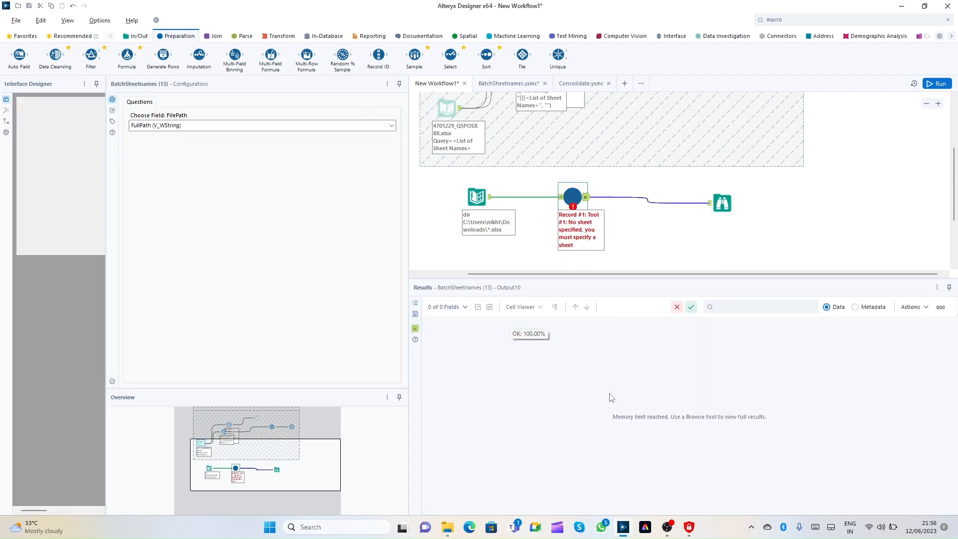
pyautogui.rightClick(586, 202)
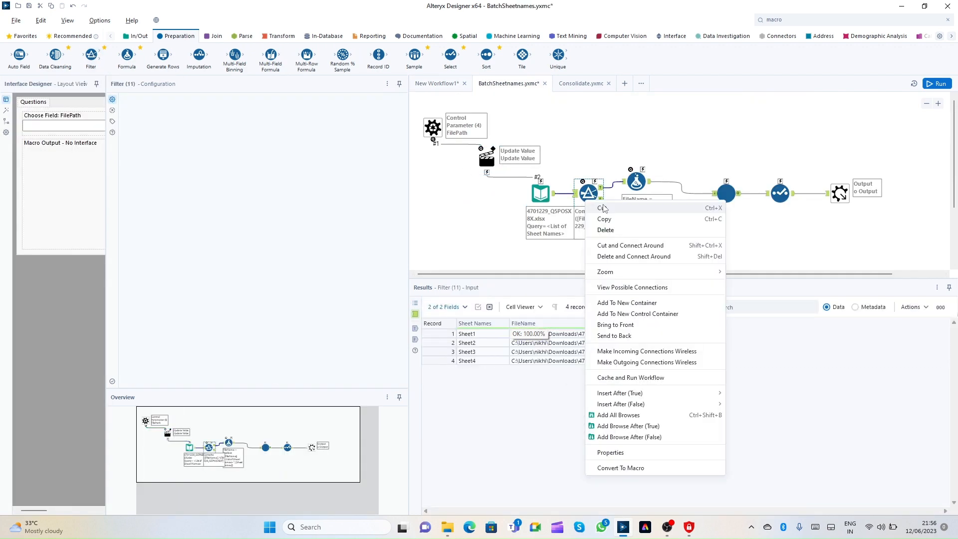
pyautogui.click(601, 234)
pyautogui.moveTo(554, 193); pyautogui.dragTo(623, 182)
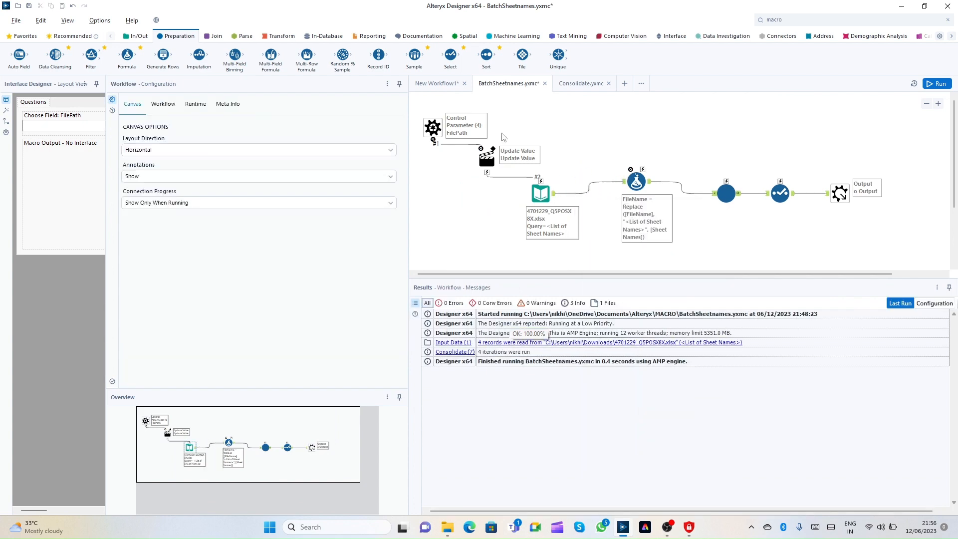
# Paste the Filter between the Directory tool and BatchSheetnames macro in New Workflow1, and rerun the workflow to check the macro's error
pyautogui.click(435, 83)
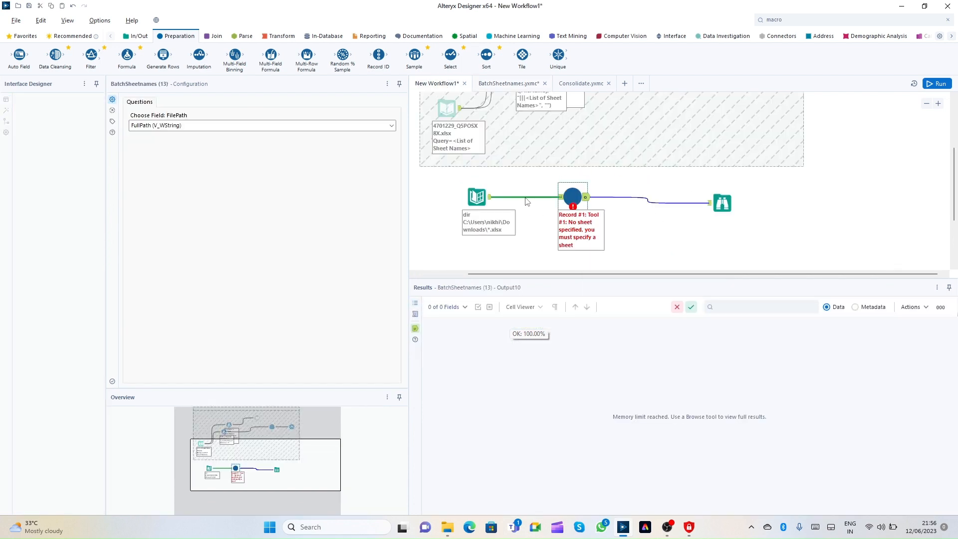
pyautogui.rightClick(526, 197)
pyautogui.click(564, 256)
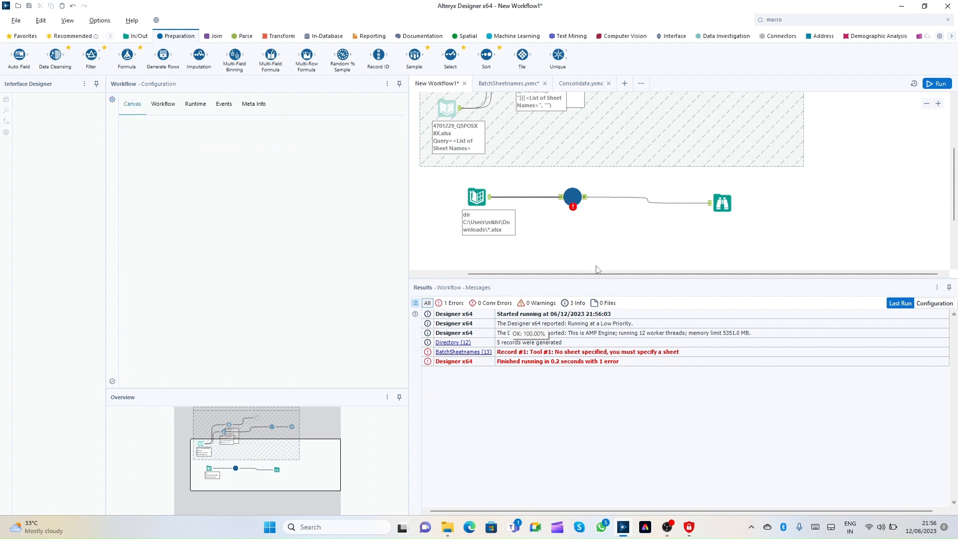
pyautogui.click(936, 83)
pyautogui.click(573, 195)
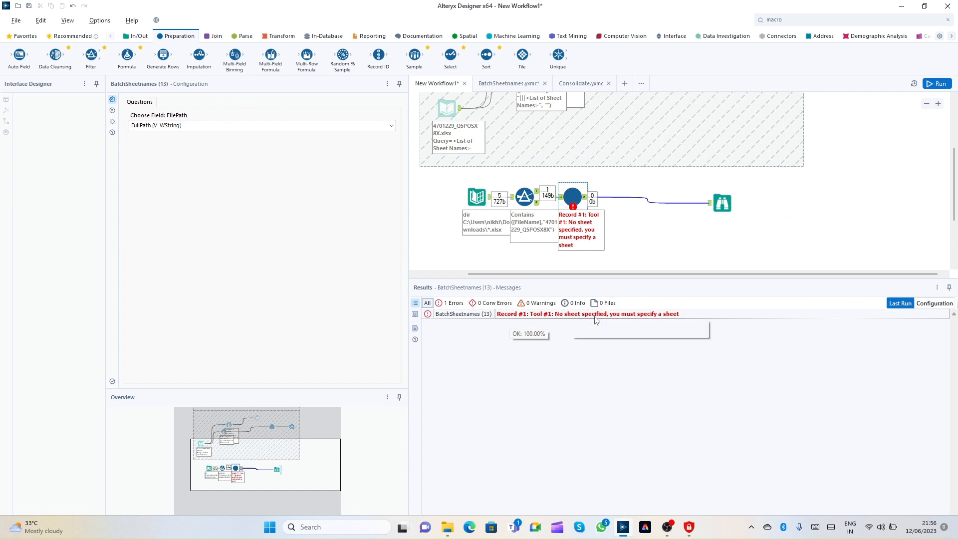
# Open and run the BatchSheetnames macro on its own, and inspect its Control Parameter, Action and Input Data configurations
pyautogui.click(571, 314)
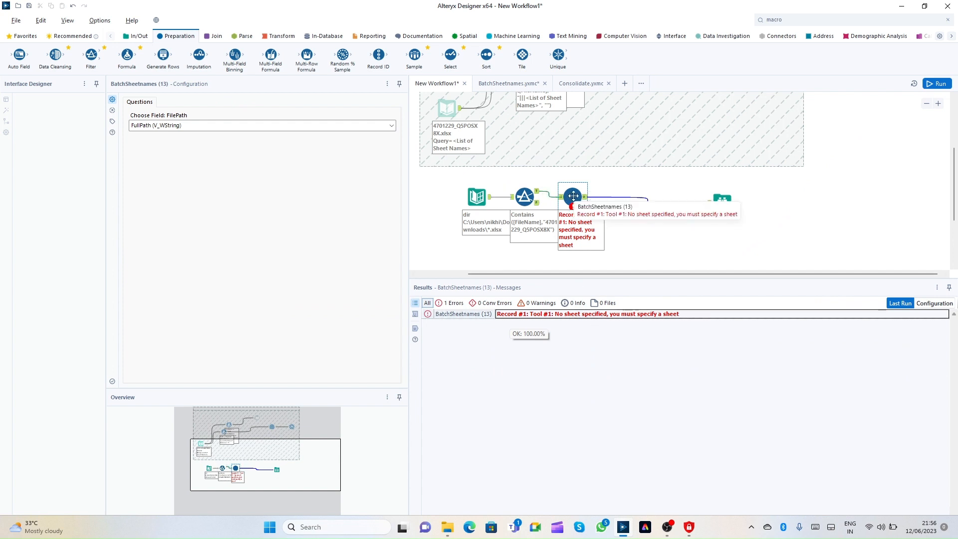
pyautogui.rightClick(573, 196)
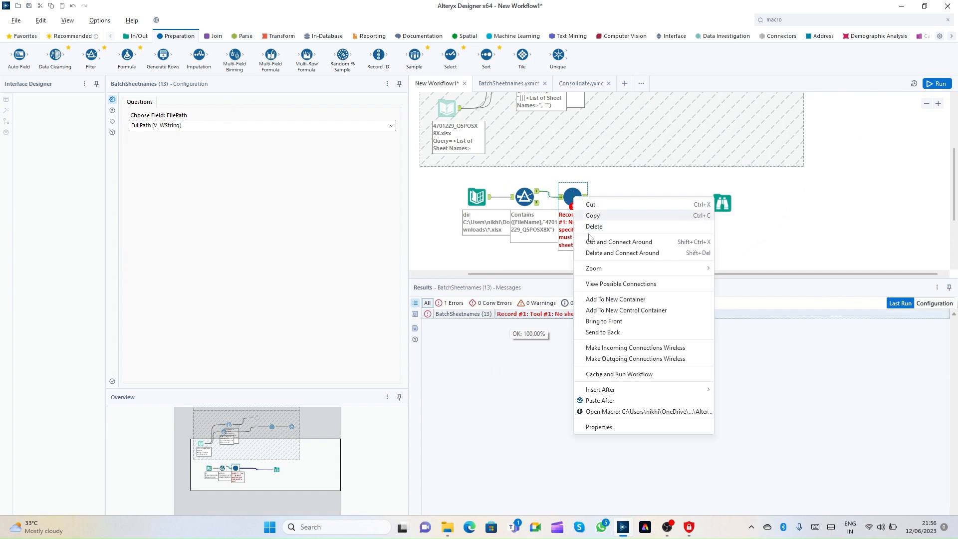
pyautogui.click(611, 412)
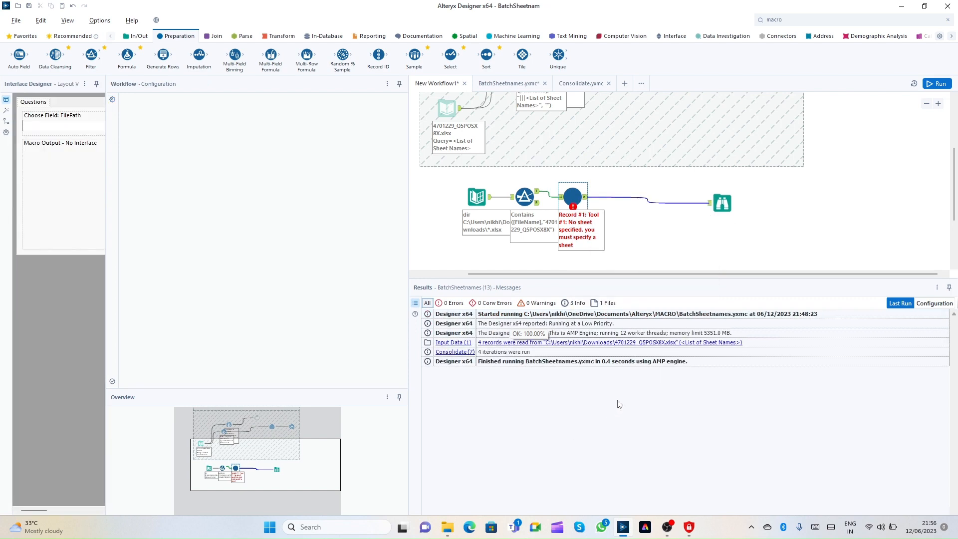
pyautogui.click(937, 83)
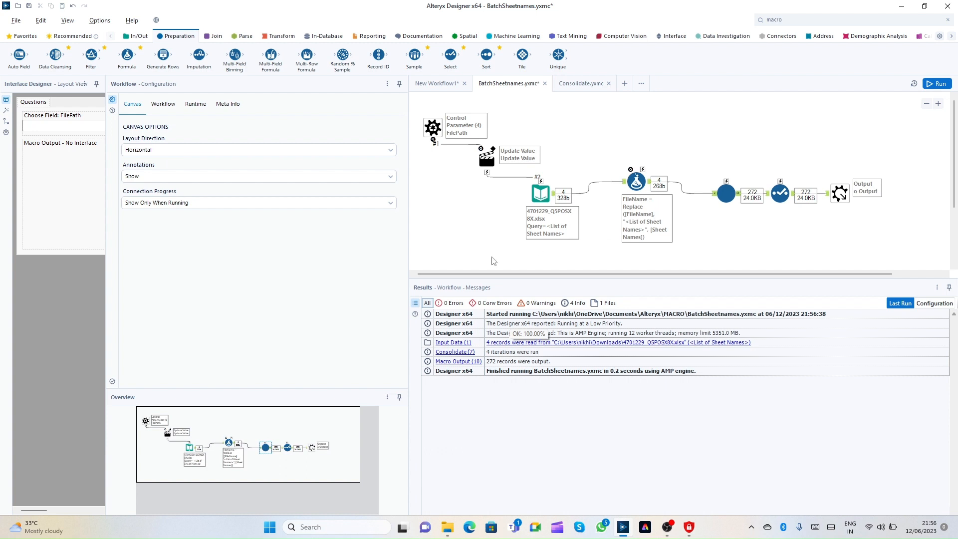
pyautogui.click(432, 127)
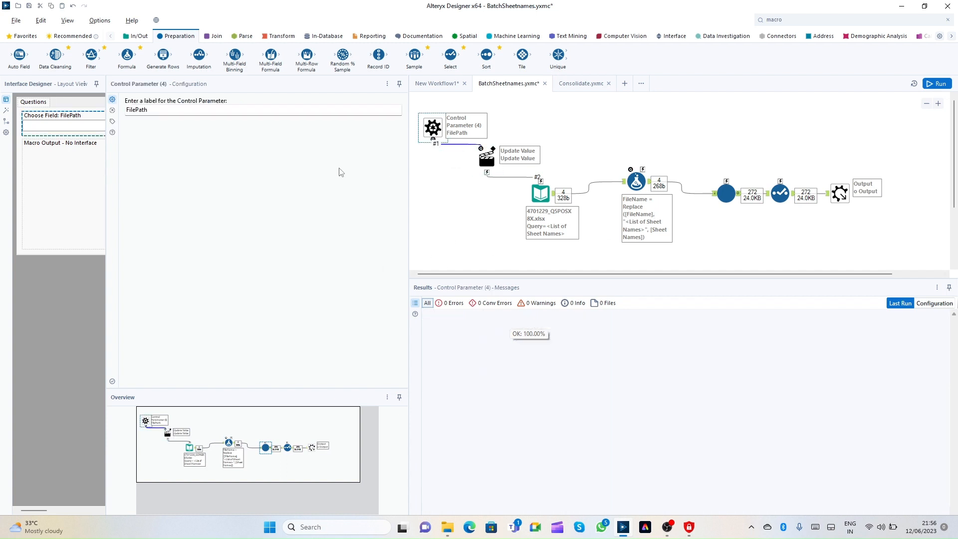
pyautogui.moveTo(165, 112); pyautogui.dragTo(99, 117)
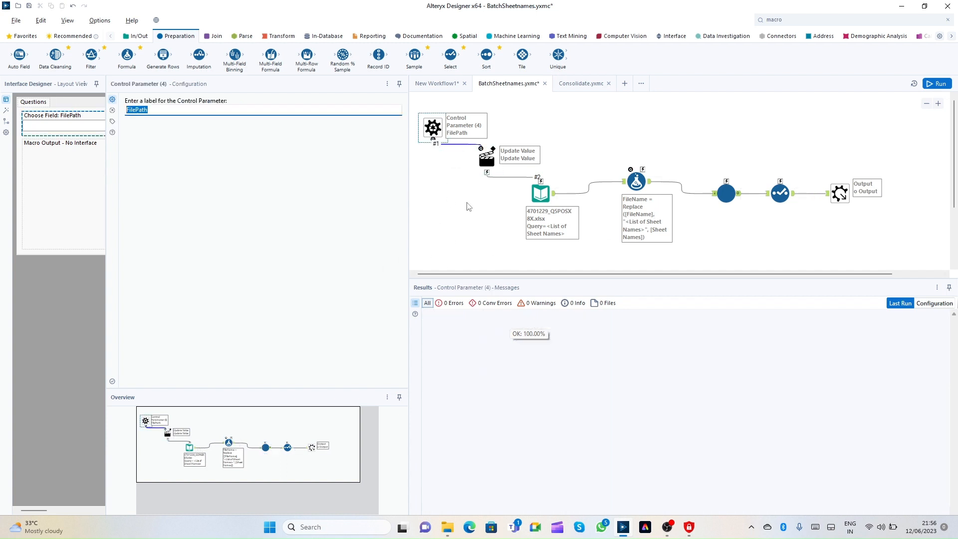
pyautogui.click(486, 157)
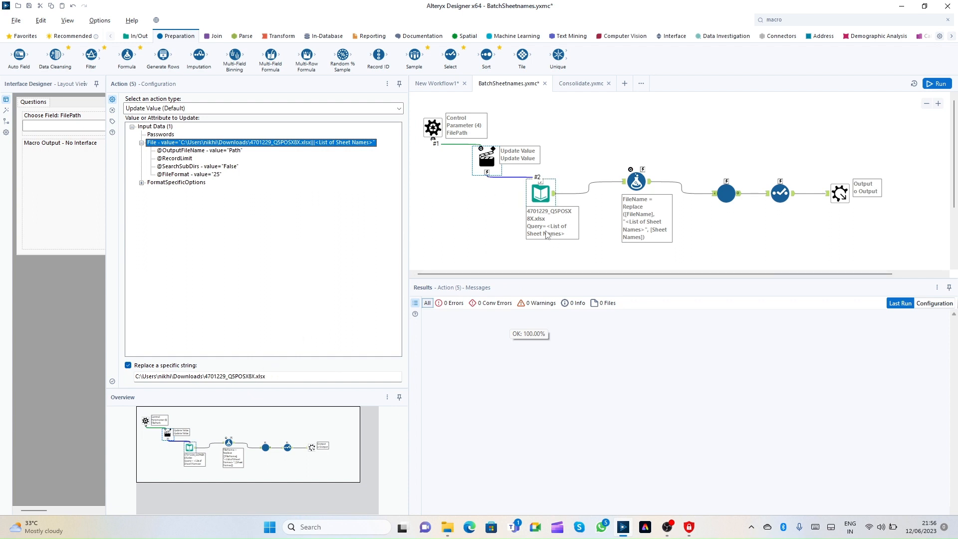
pyautogui.click(536, 189)
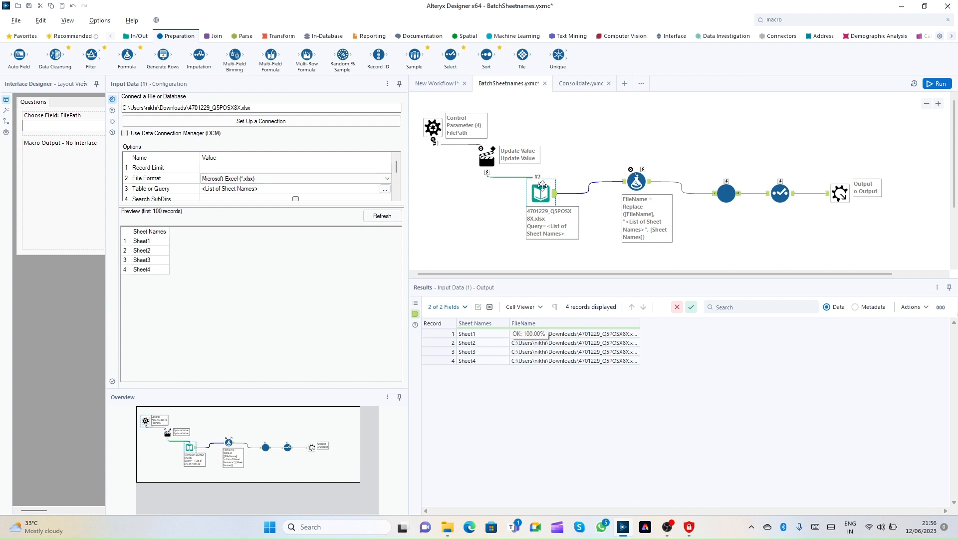
# Check that the macro's FilePath question in New Workflow1 uses FullPath, and rerun the workflow to examine the BatchSheetnames error
pyautogui.click(437, 83)
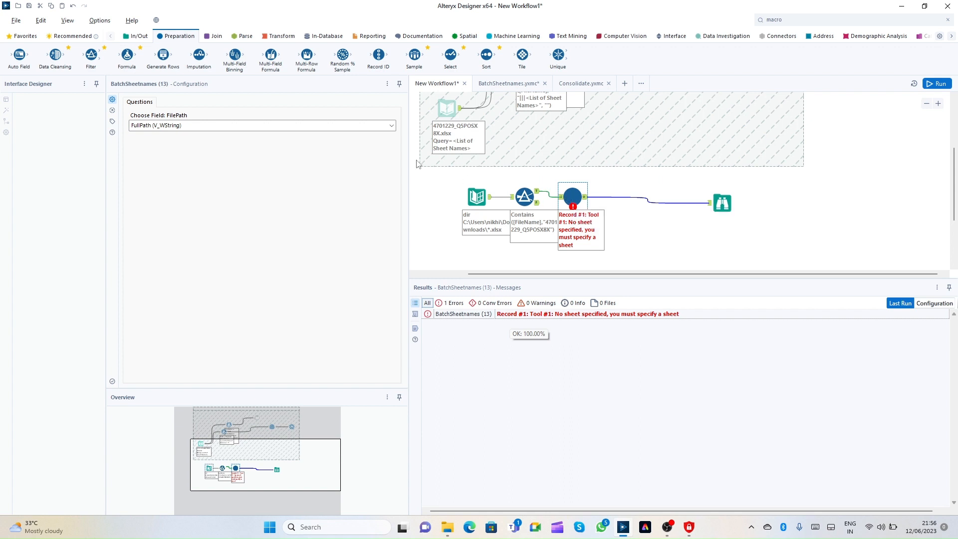
pyautogui.click(259, 126)
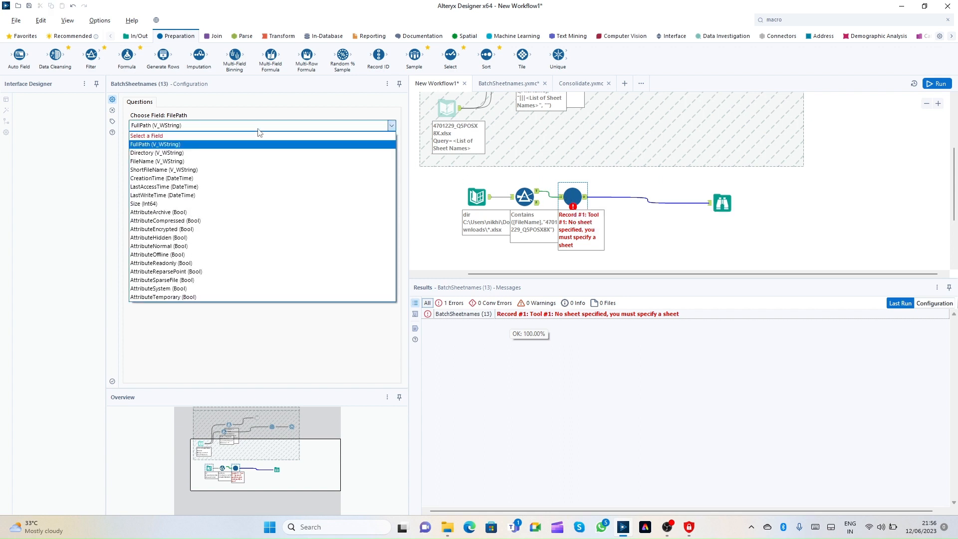
pyautogui.click(214, 145)
pyautogui.click(663, 235)
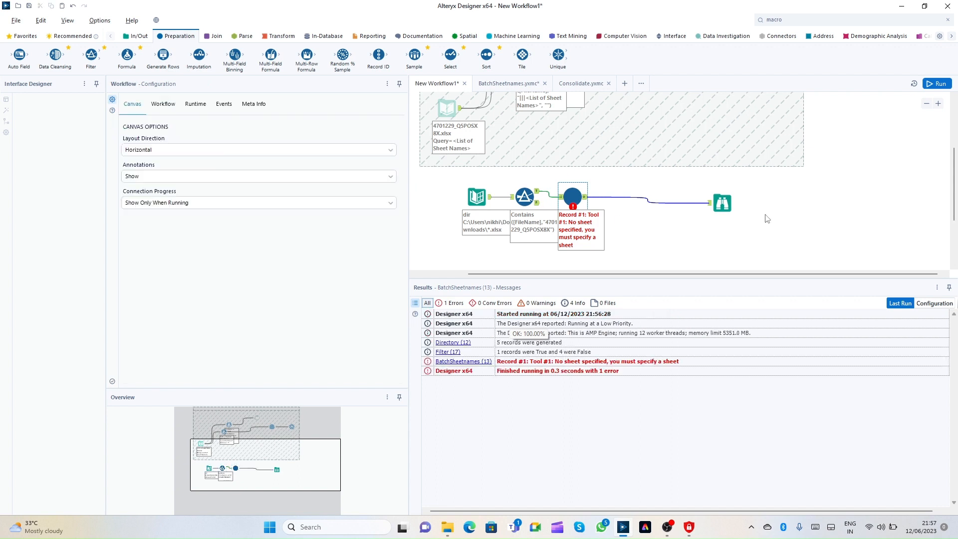
pyautogui.hotkey('ctrl', 'r')
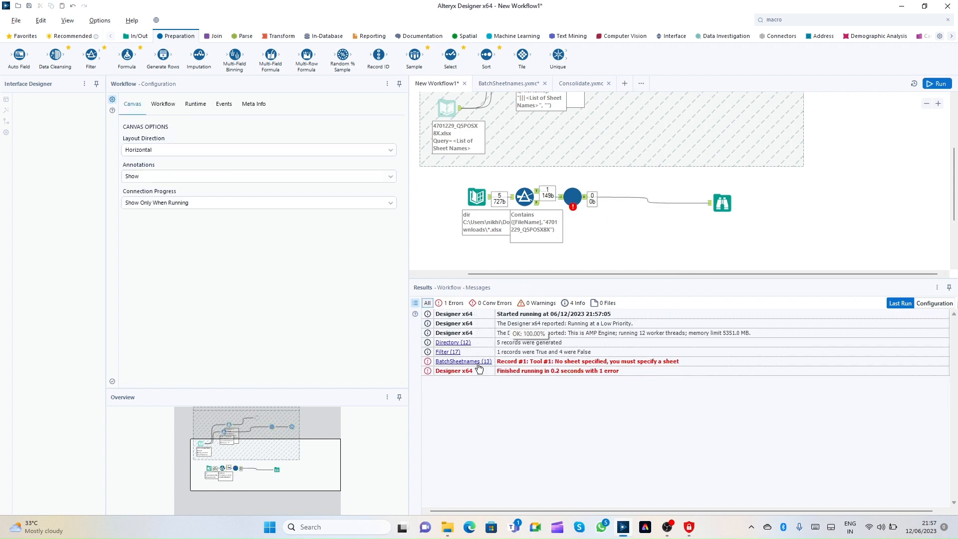
pyautogui.click(511, 364)
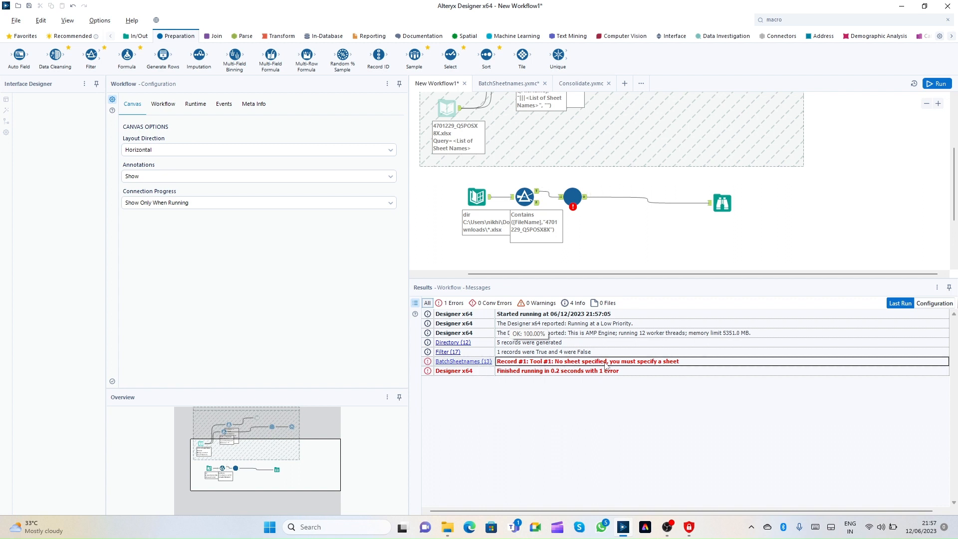
# Compare the macro's Input Data path with the full FullPath value in the Filter's True output in New Workflow1
pyautogui.rightClick(573, 194)
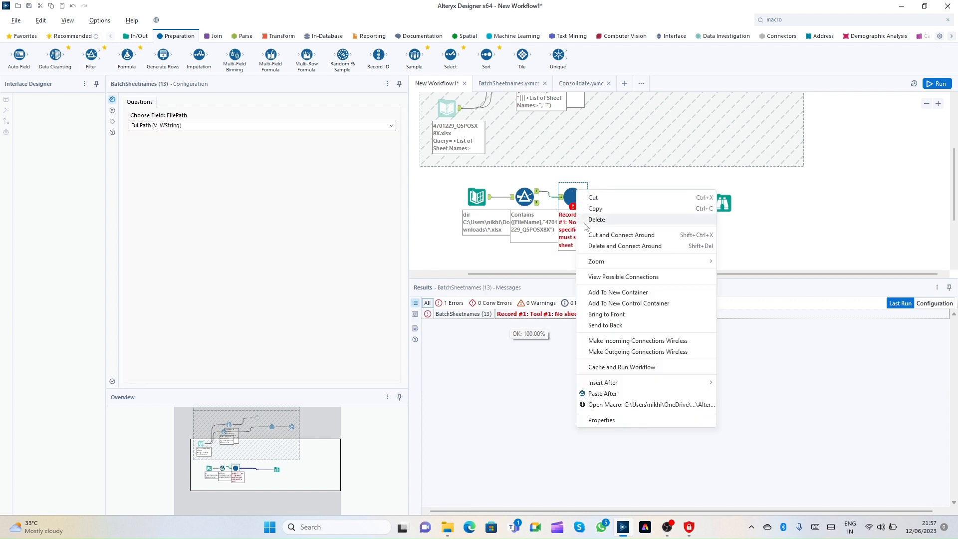
pyautogui.click(615, 405)
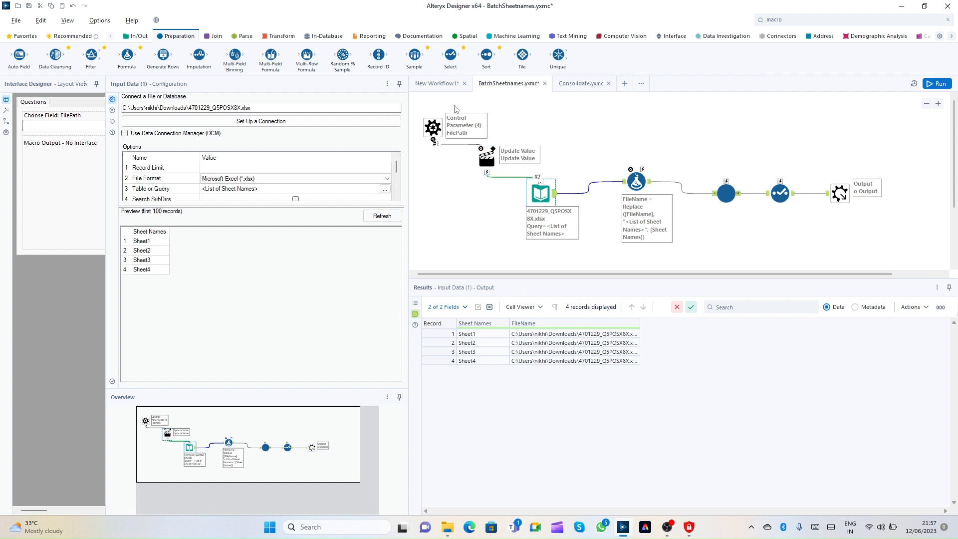
pyautogui.click(434, 83)
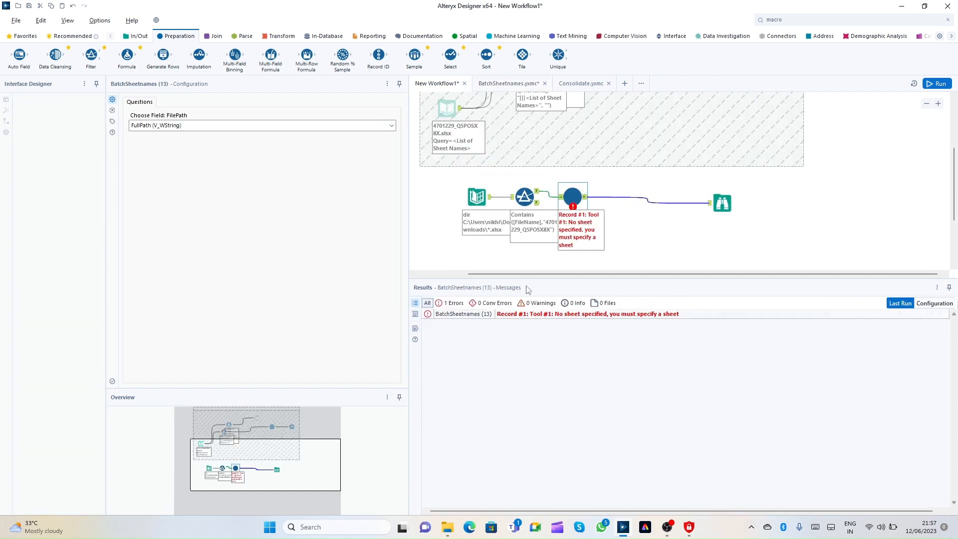
pyautogui.click(523, 196)
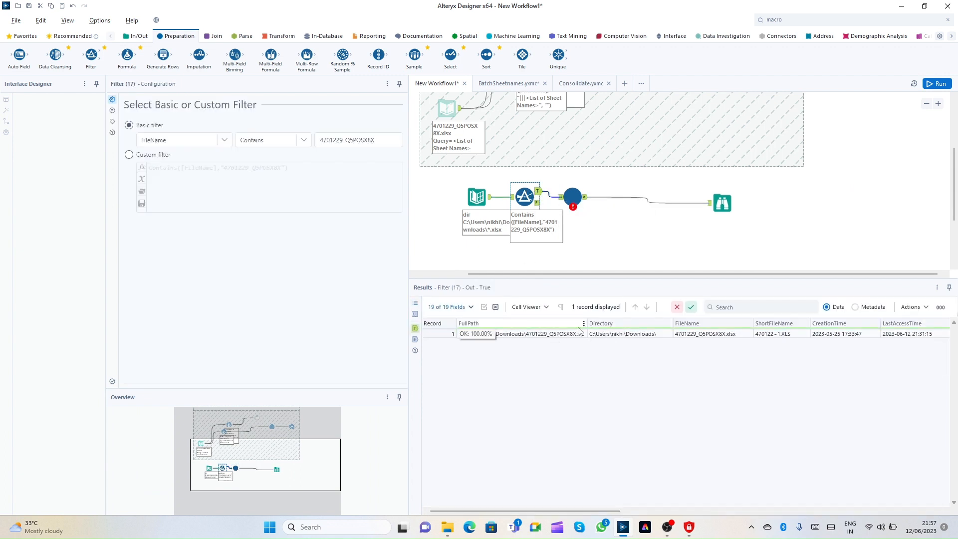
pyautogui.click(543, 337)
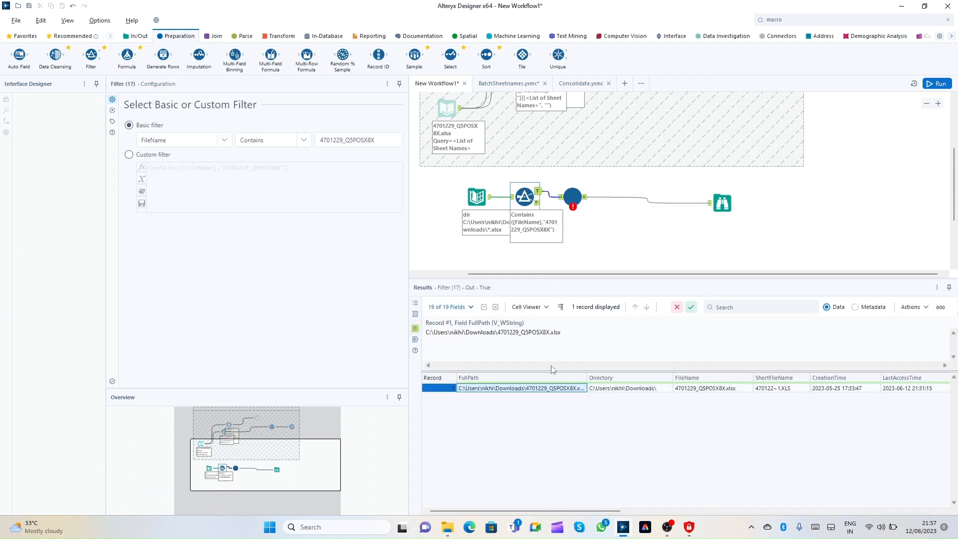
pyautogui.moveTo(570, 341); pyautogui.dragTo(416, 325)
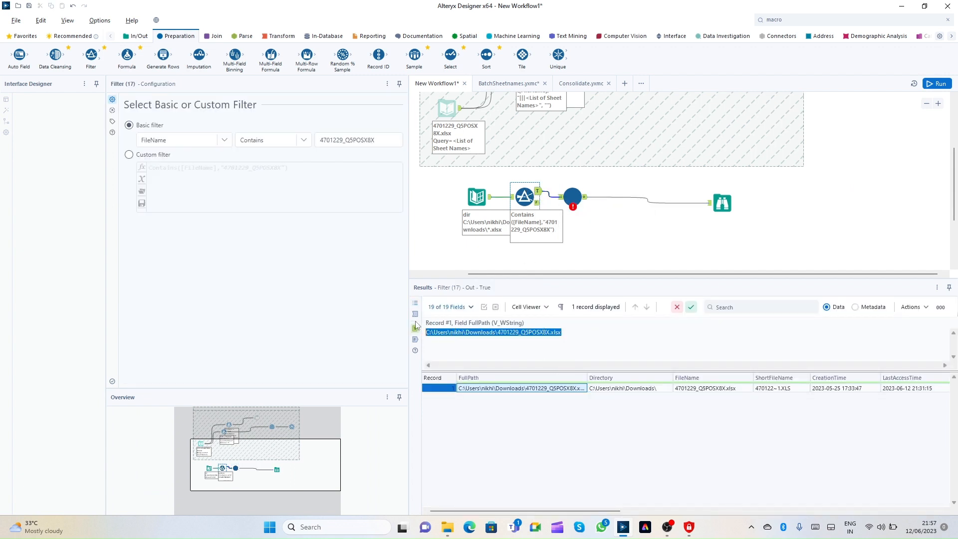
# Rerun the BatchSheetnames macro and examine the complete FileName values and file options of its Input Data tool
pyautogui.click(572, 197)
pyautogui.rightClick(572, 201)
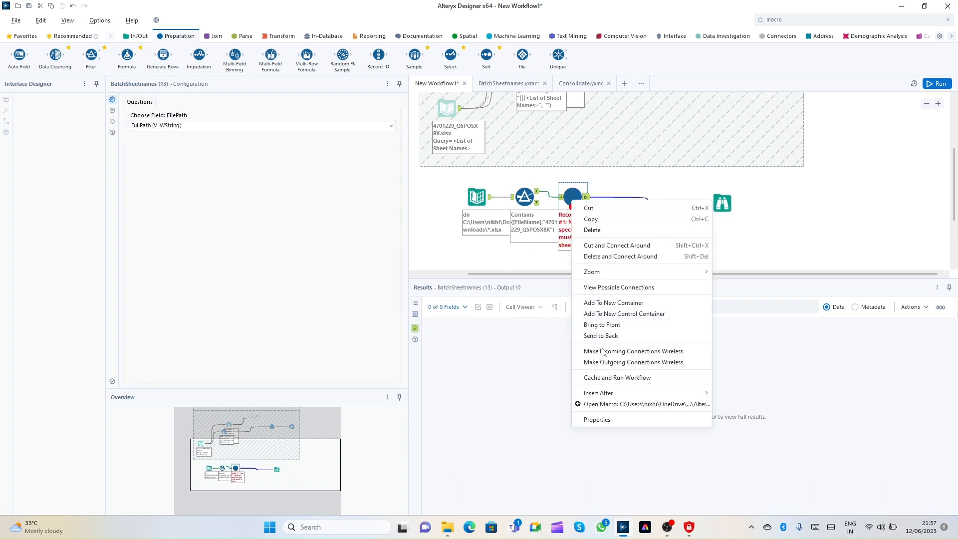
pyautogui.click(604, 403)
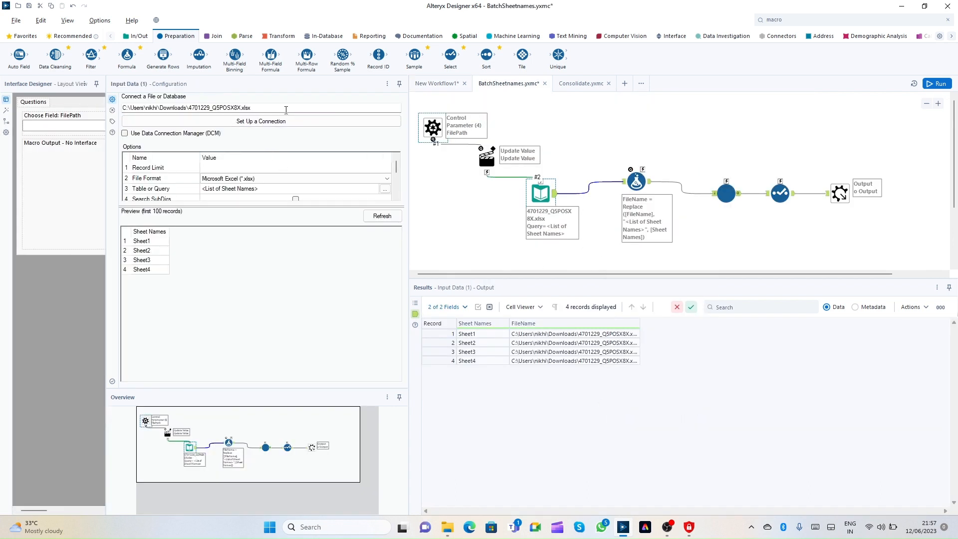
pyautogui.click(286, 110)
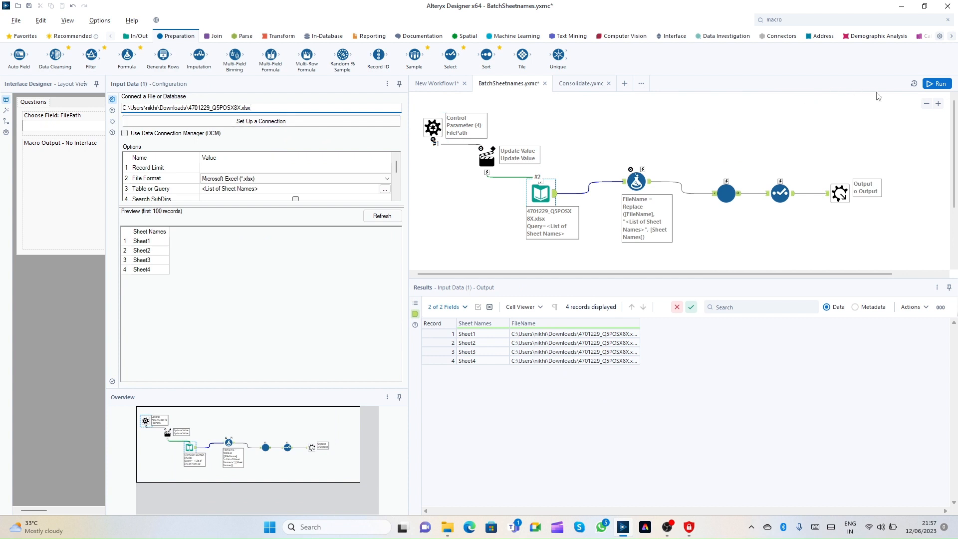
pyautogui.click(936, 83)
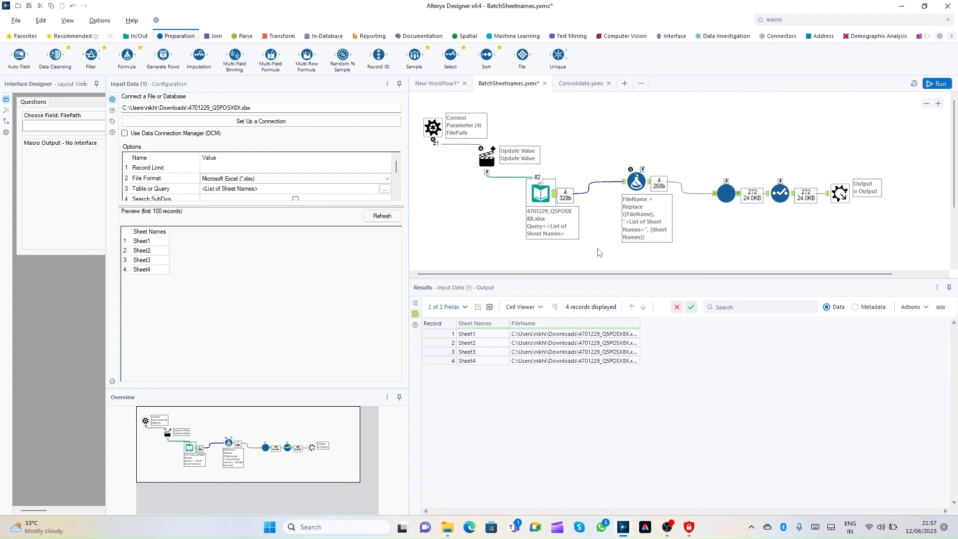
pyautogui.moveTo(639, 324); pyautogui.dragTo(746, 323)
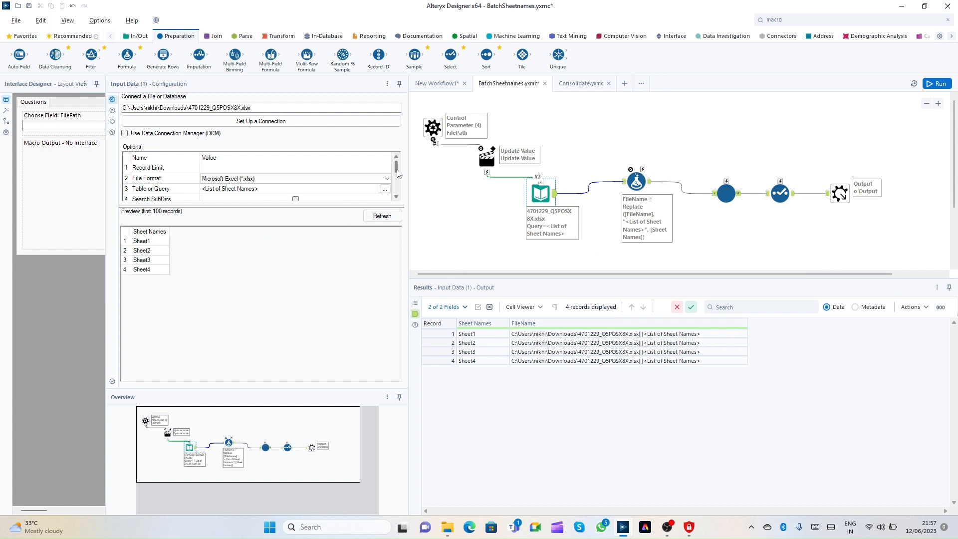
pyautogui.moveTo(397, 170); pyautogui.dragTo(396, 188)
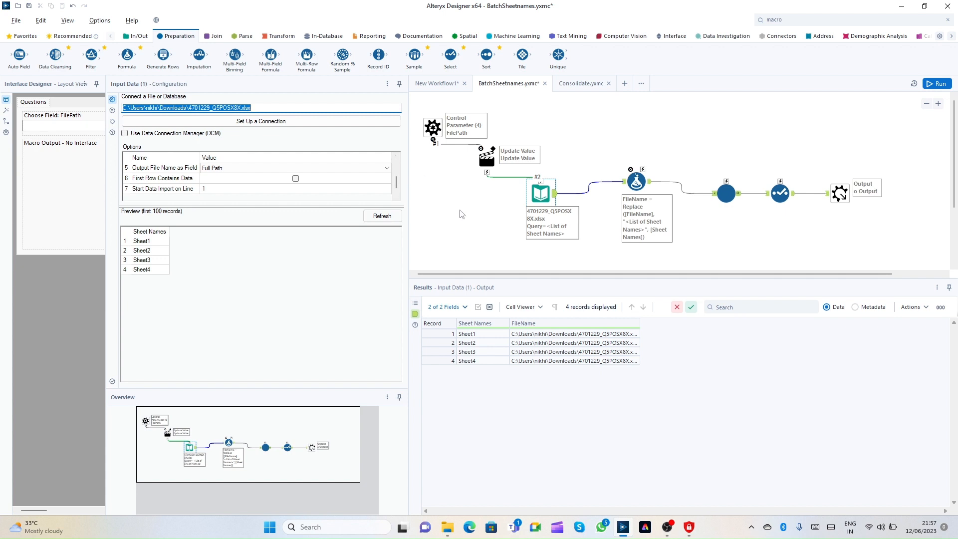
# Examine the File value and FormatSpecificOptions attributes that the macro's Action tool can update
pyautogui.click(481, 160)
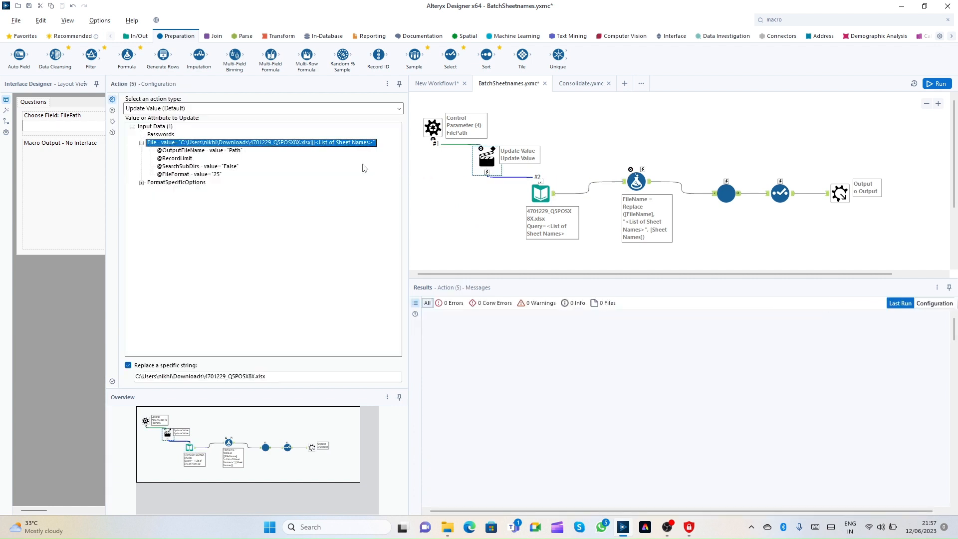
pyautogui.click(141, 182)
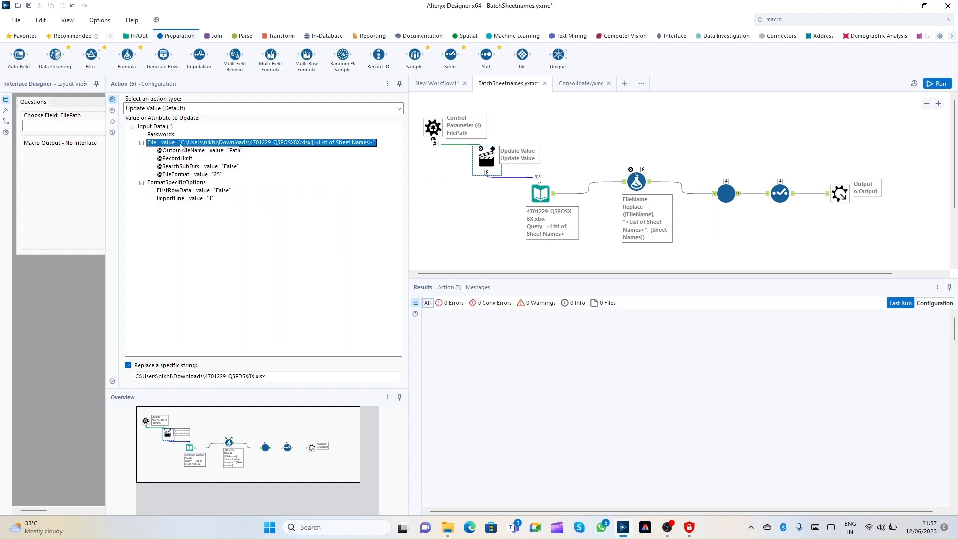
pyautogui.click(141, 143)
pyautogui.click(141, 143)
pyautogui.click(141, 183)
pyautogui.click(141, 143)
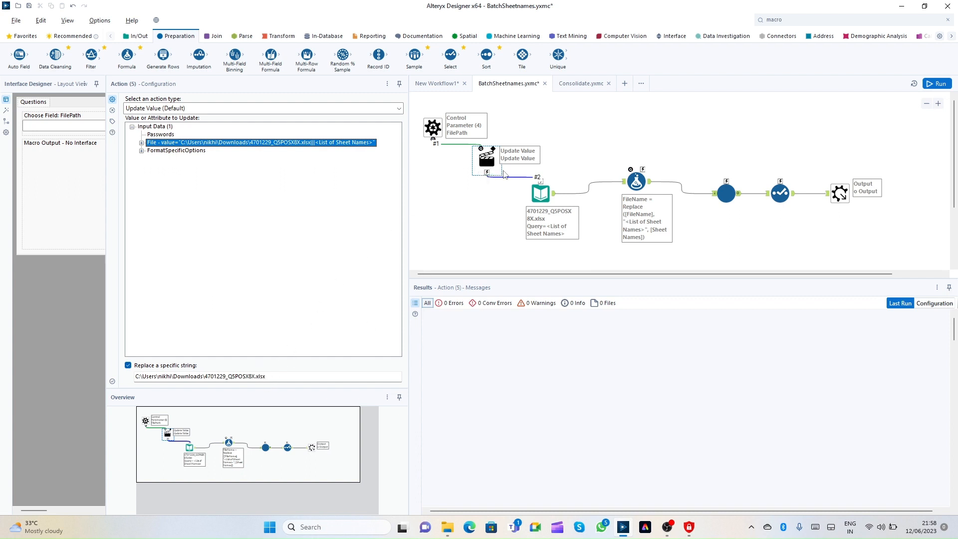
# Insert a Formula tool between the Filter's True output and the BatchSheetnames macro in New Workflow1
pyautogui.click(436, 83)
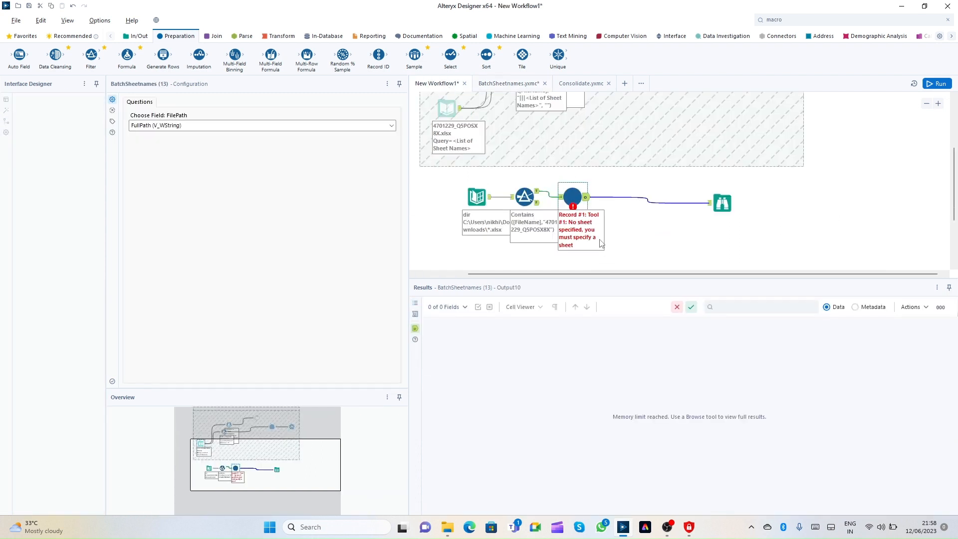
pyautogui.moveTo(571, 193); pyautogui.dragTo(583, 187)
pyautogui.click(524, 196)
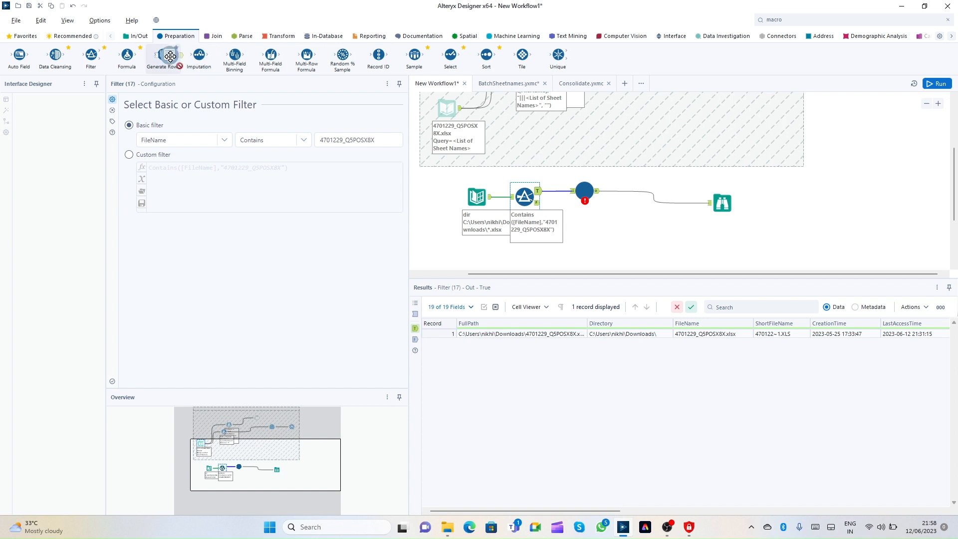
pyautogui.moveTo(135, 56); pyautogui.dragTo(566, 194)
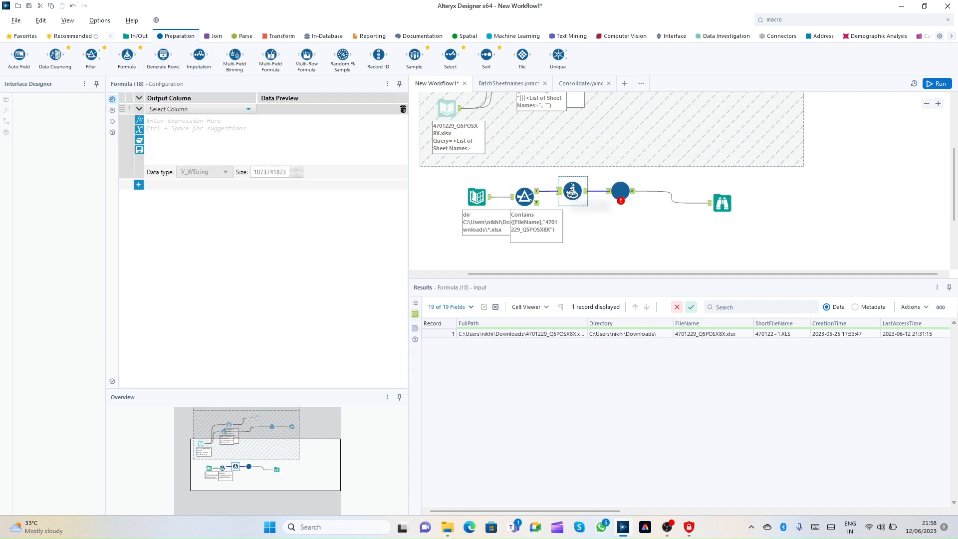
# Configure the Formula tool to update FullPath with the expression [FullPath] + "|||<List Of Sheetnames>"
pyautogui.click(211, 109)
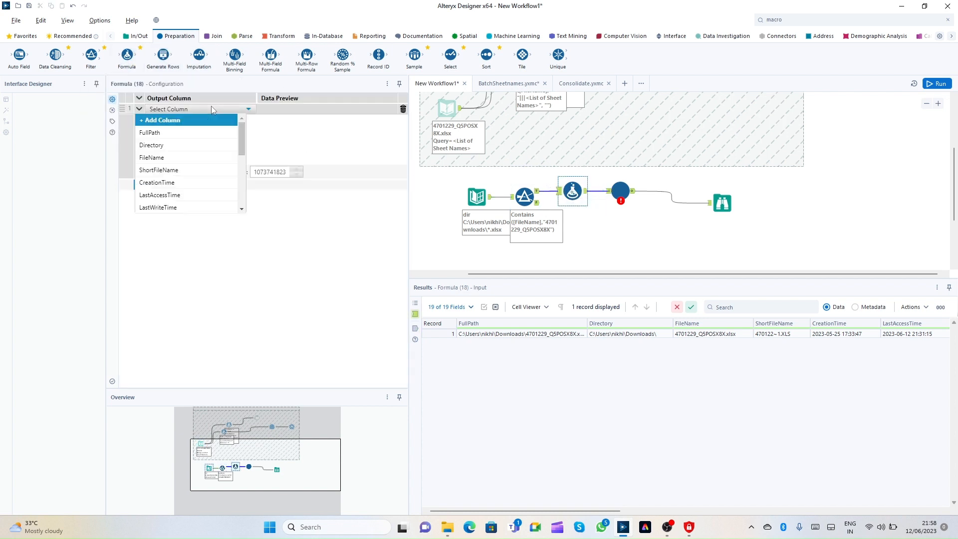
pyautogui.click(167, 134)
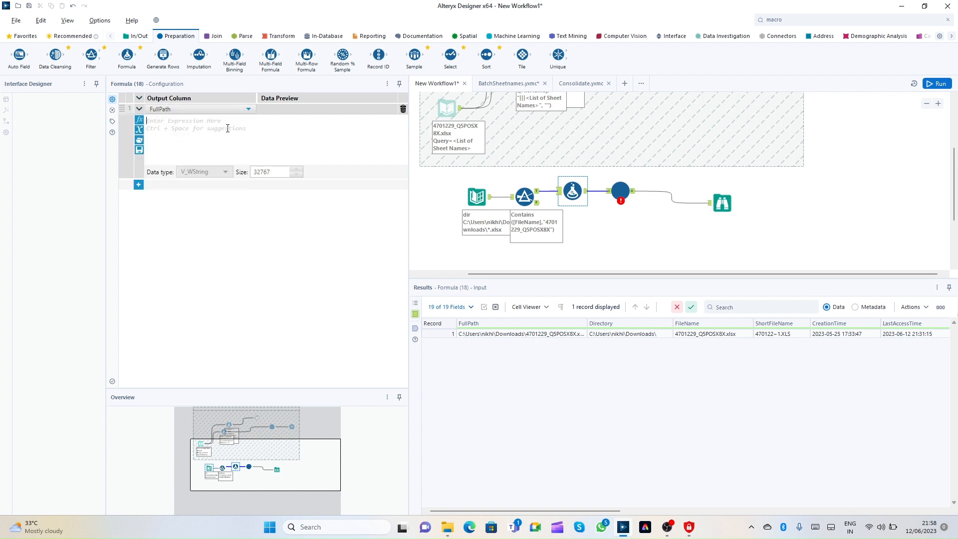
pyautogui.click(227, 128)
pyautogui.write('[fu')
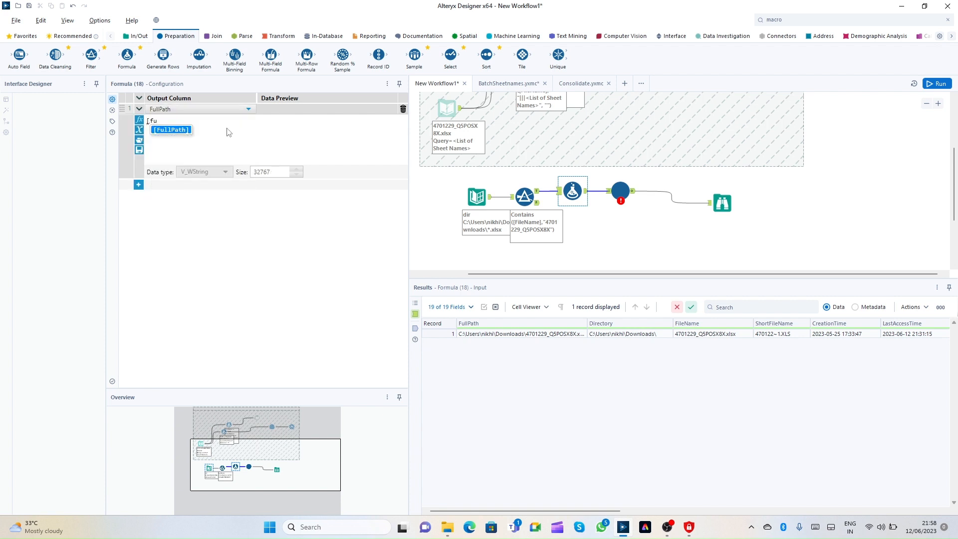
pyautogui.press('Return')
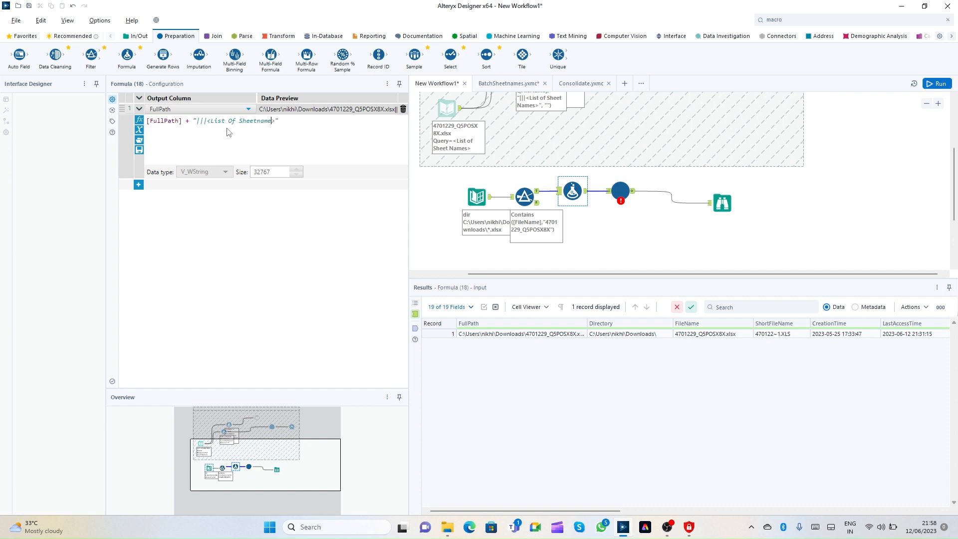
pyautogui.click(854, 172)
# Run New Workflow1 with the new FullPath formula and examine the BatchSheetnames macro's message in the results
pyautogui.click(620, 192)
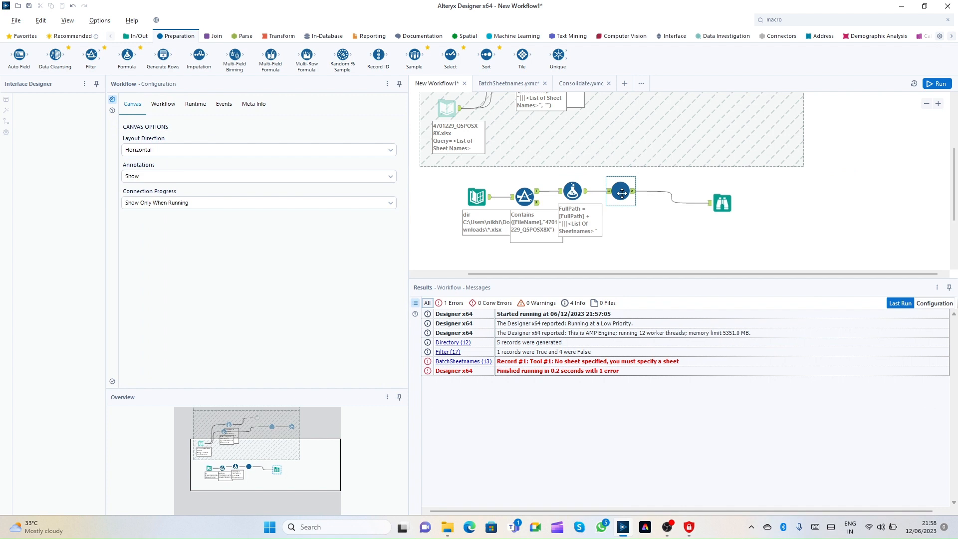
pyautogui.click(944, 83)
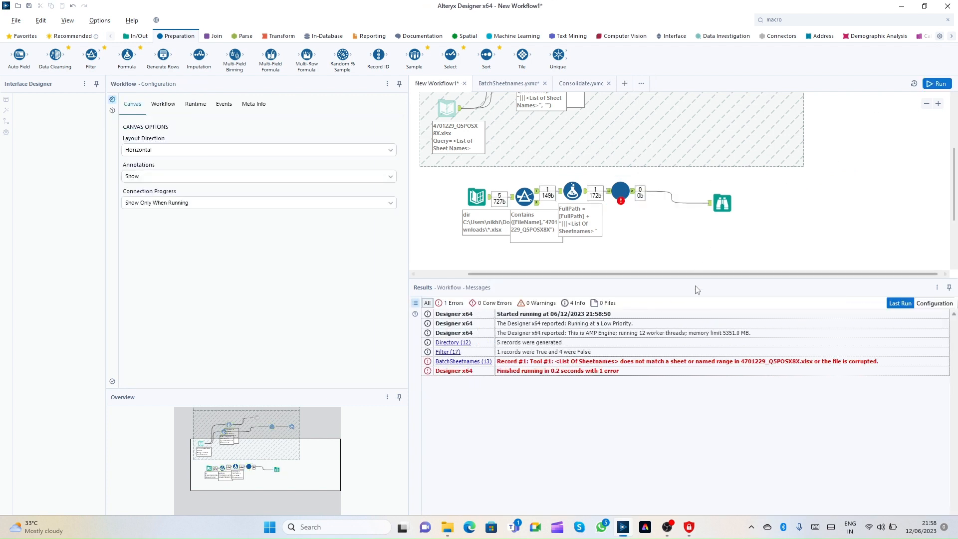
pyautogui.click(619, 364)
pyautogui.click(619, 191)
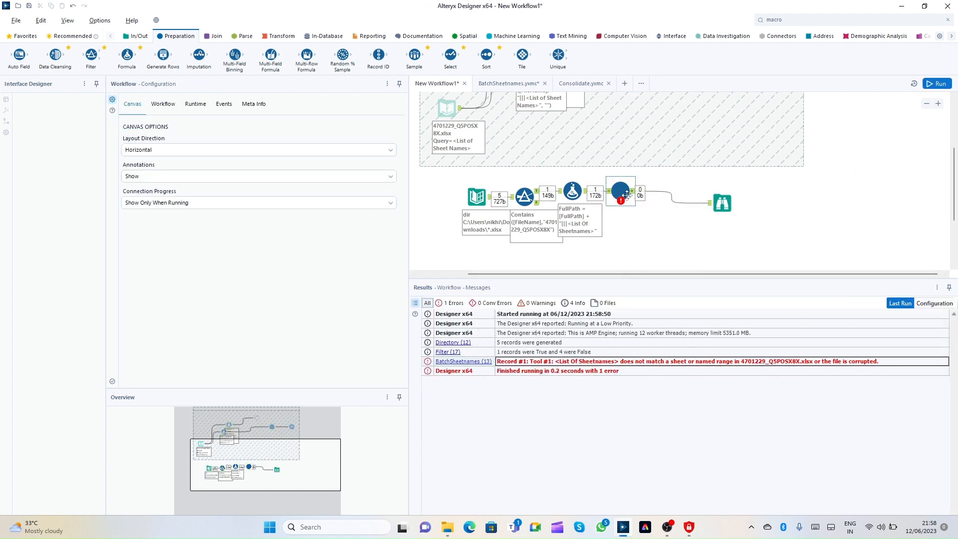
# Open the BatchSheetnames macro and turn off Replace a specific string for the Action tool's File value
pyautogui.rightClick(623, 192)
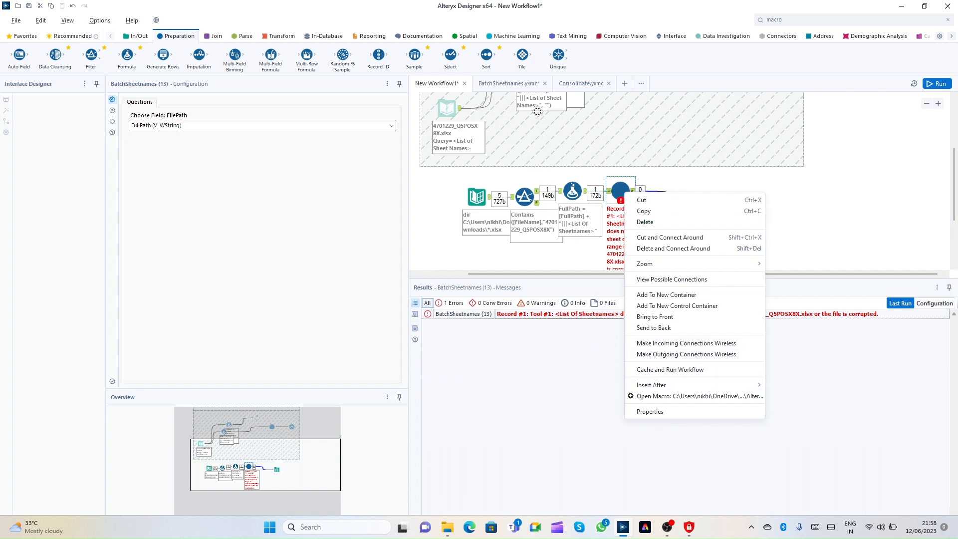
pyautogui.click(653, 395)
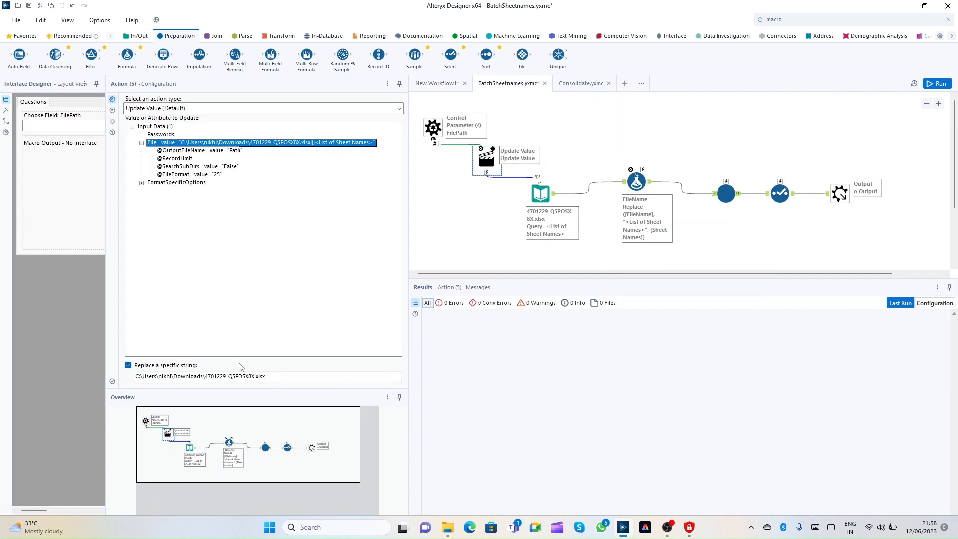
pyautogui.click(174, 366)
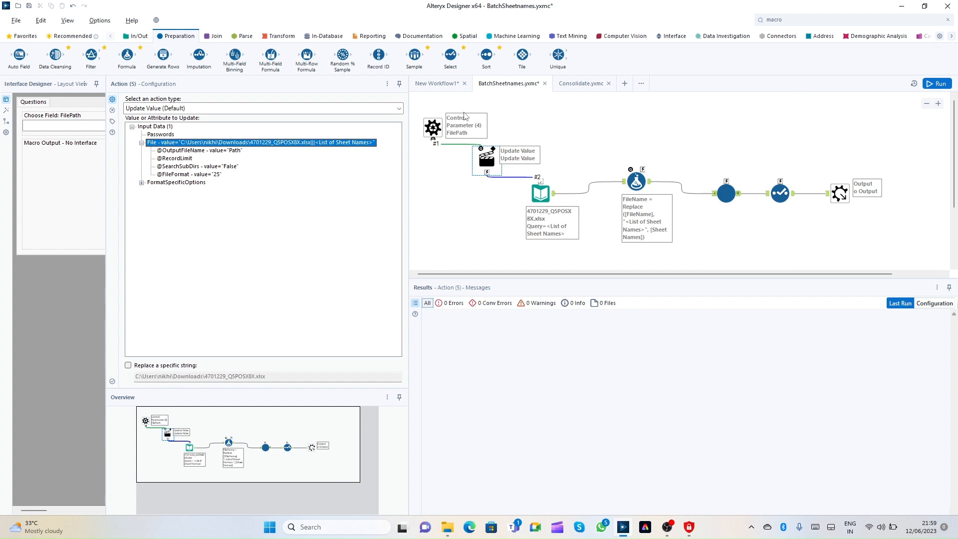
# Return to New Workflow1, run it with the macro's string replacement off, and check the BatchSheetnames message
pyautogui.click(435, 83)
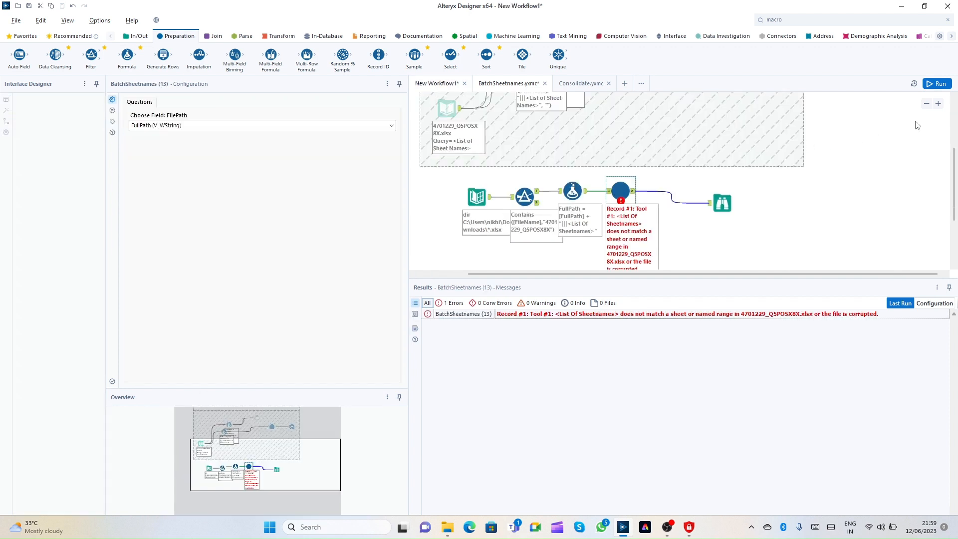
pyautogui.click(932, 84)
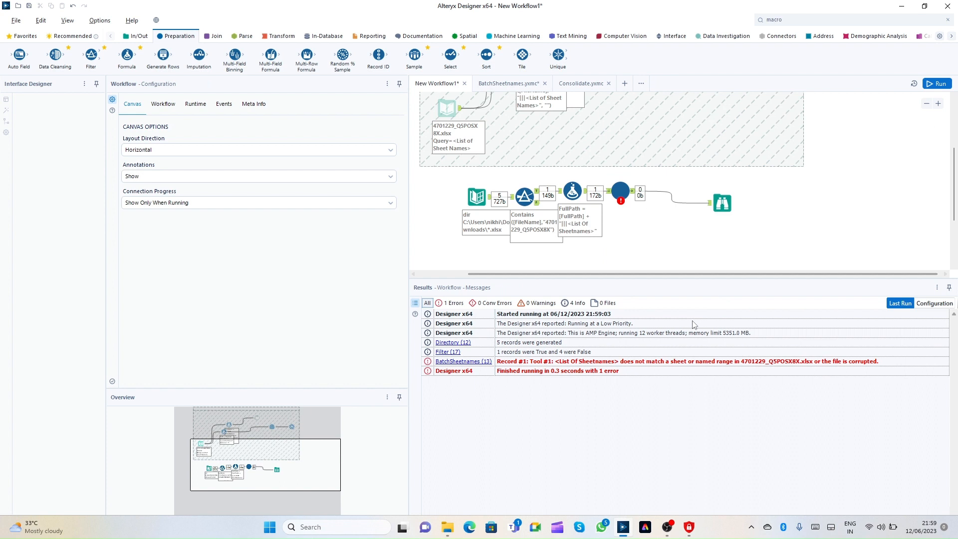
pyautogui.click(658, 364)
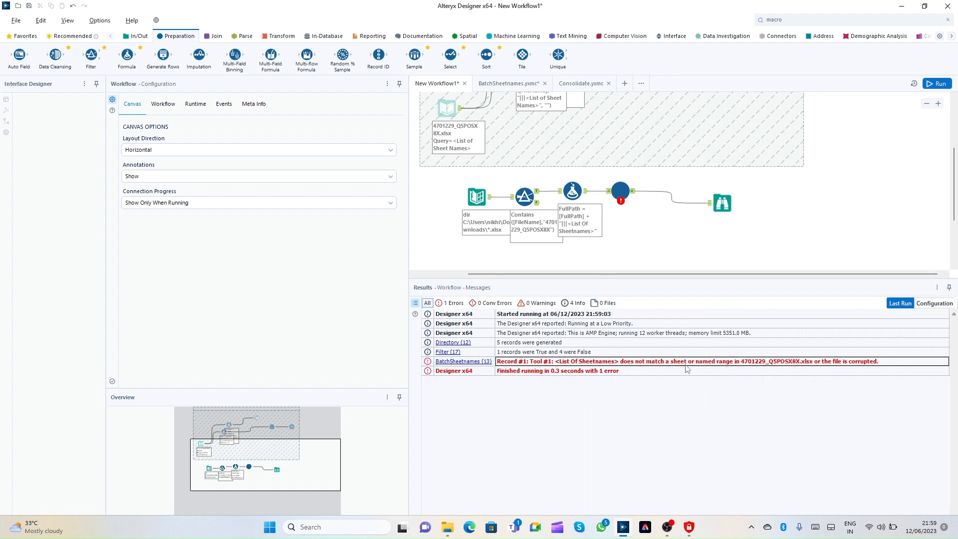
# Reopen the BatchSheetnames macro and turn on Replace a specific string for the full File value ending in |||<List of Sheet Names>
pyautogui.click(620, 191)
pyautogui.rightClick(619, 191)
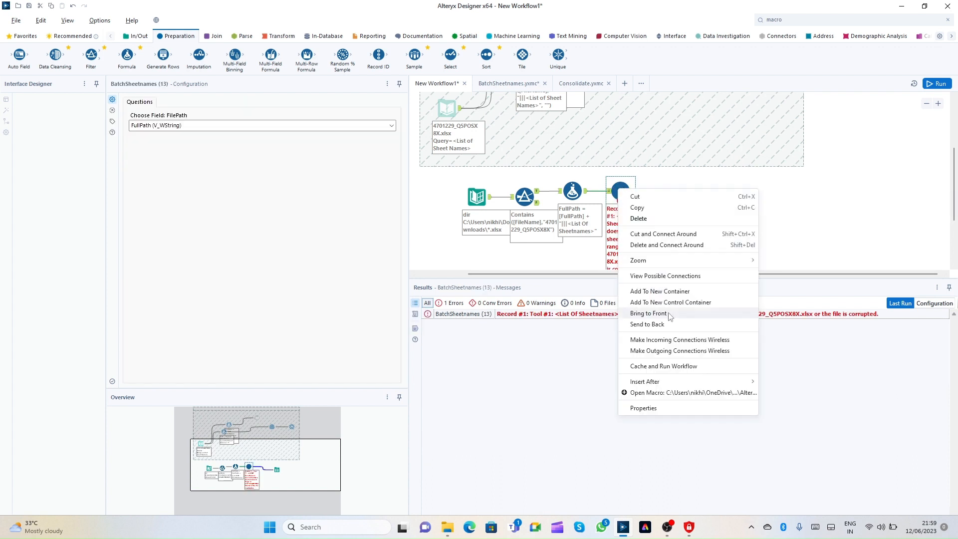
pyautogui.click(661, 393)
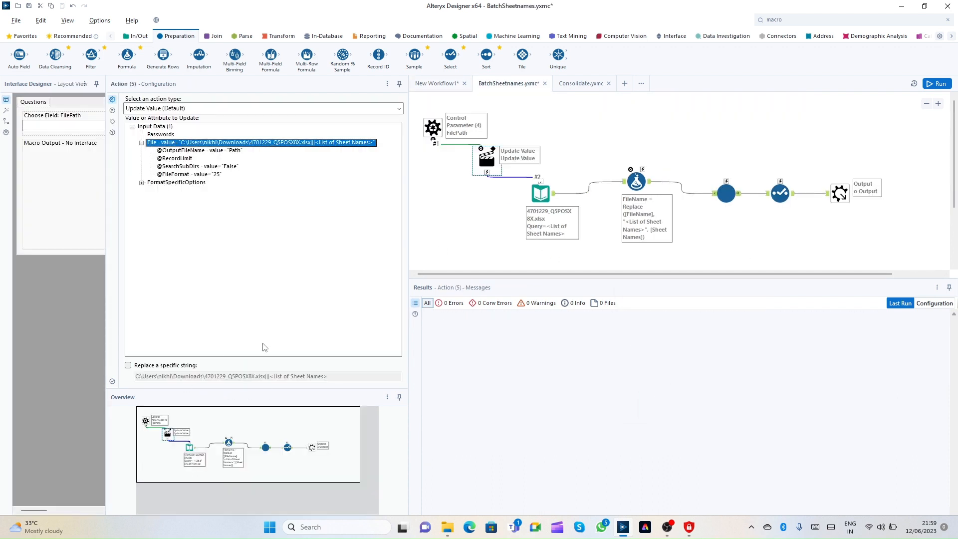
pyautogui.click(185, 365)
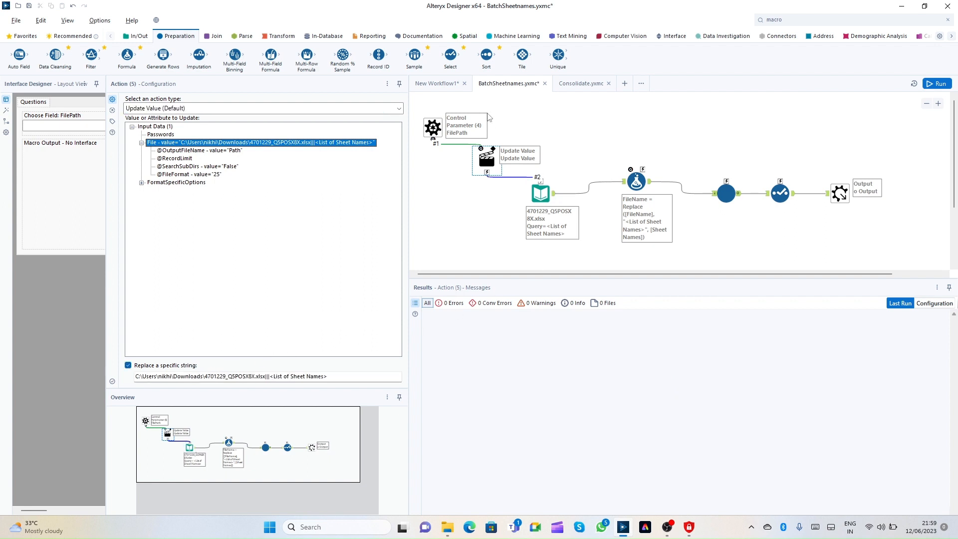
# Rerun New Workflow1 with the full-string replacement on and inspect the BatchSheetnames macro's result
pyautogui.click(455, 84)
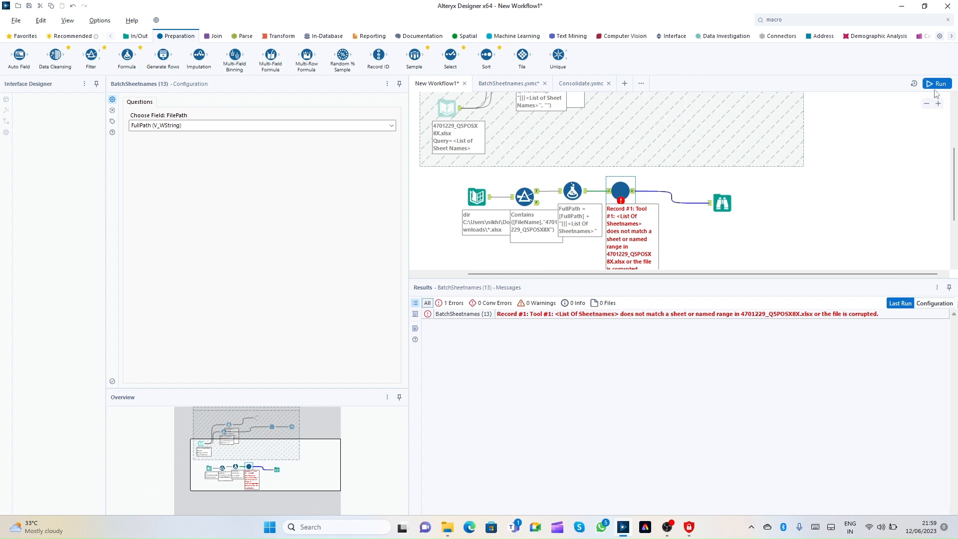
pyautogui.click(936, 84)
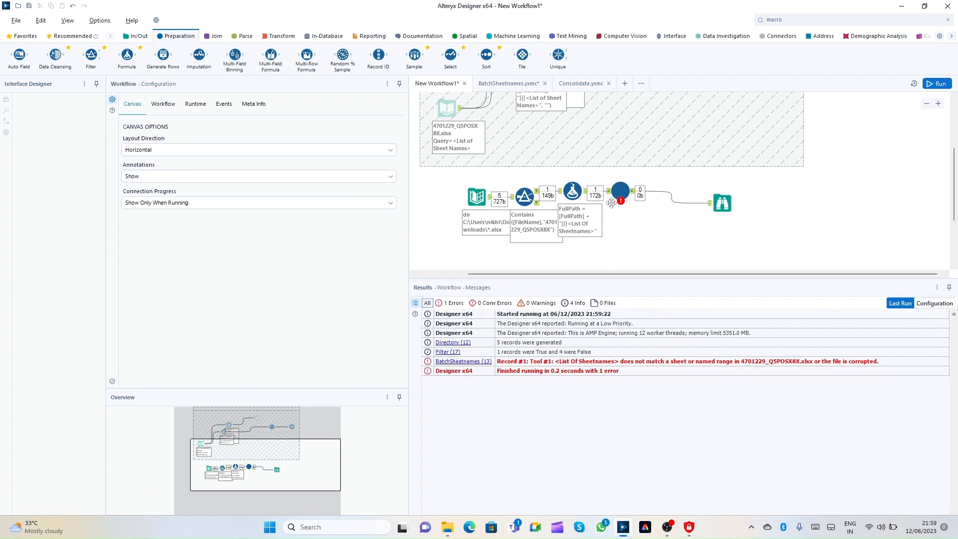
pyautogui.click(613, 200)
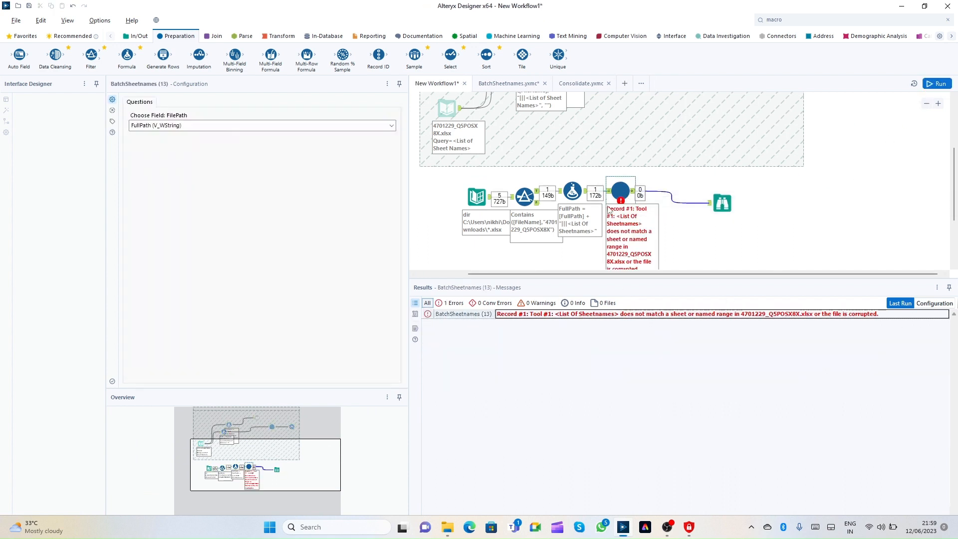
# Reopen the BatchSheetnames macro and try the Update Value with Formula action type on the Action tool's File value
pyautogui.rightClick(620, 206)
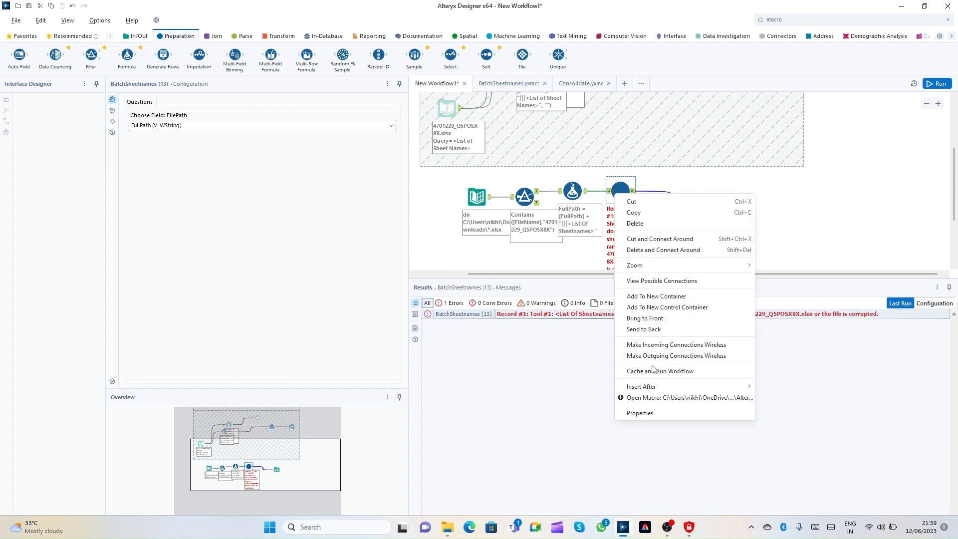
pyautogui.click(647, 398)
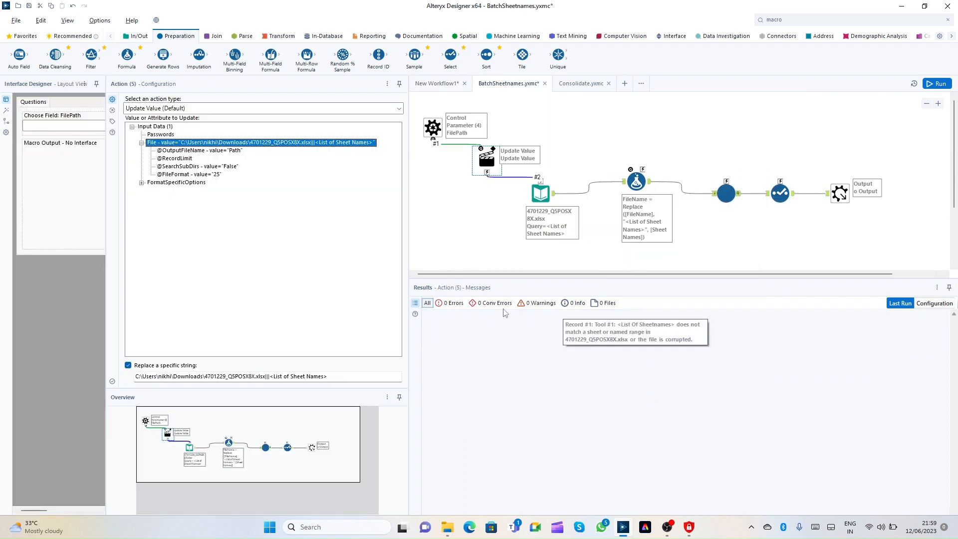
pyautogui.click(248, 109)
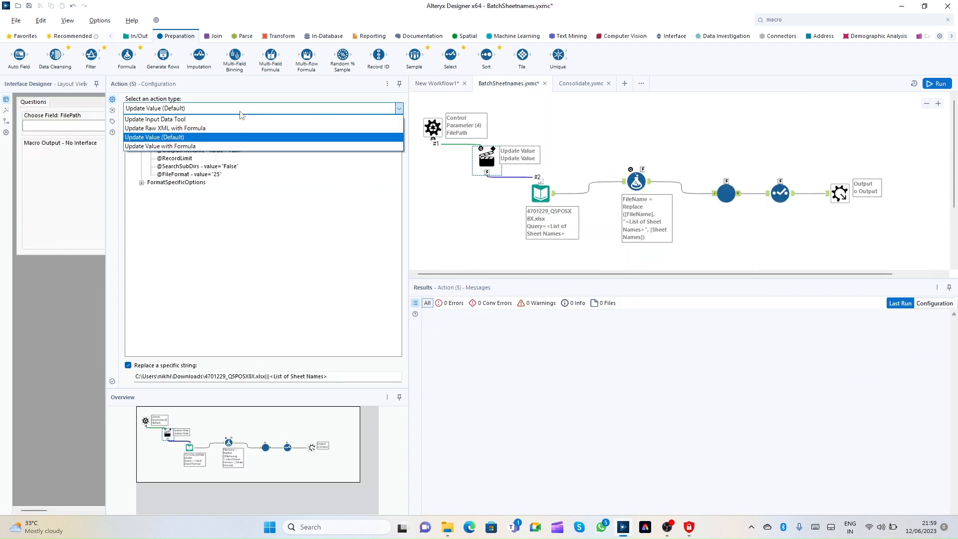
pyautogui.click(197, 140)
pyautogui.click(198, 109)
pyautogui.click(163, 146)
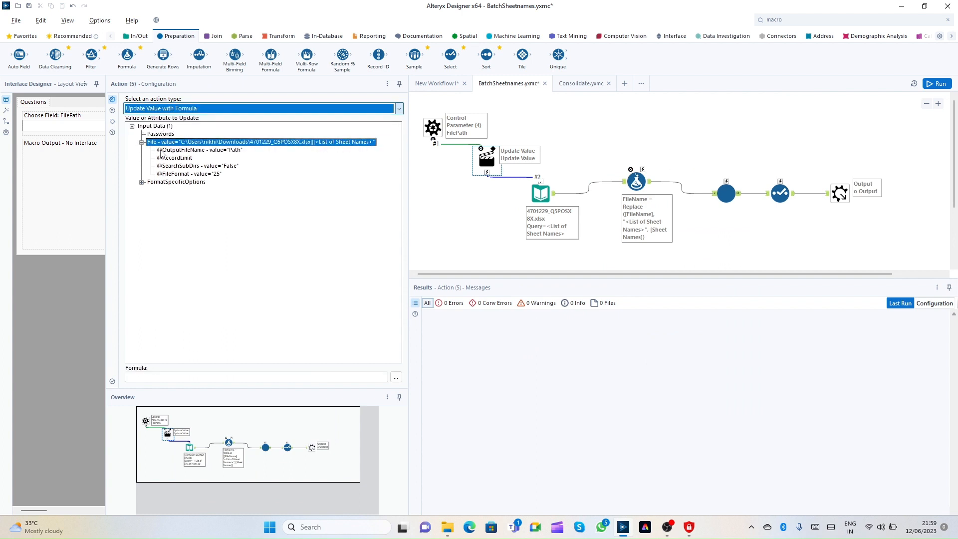
pyautogui.click(214, 145)
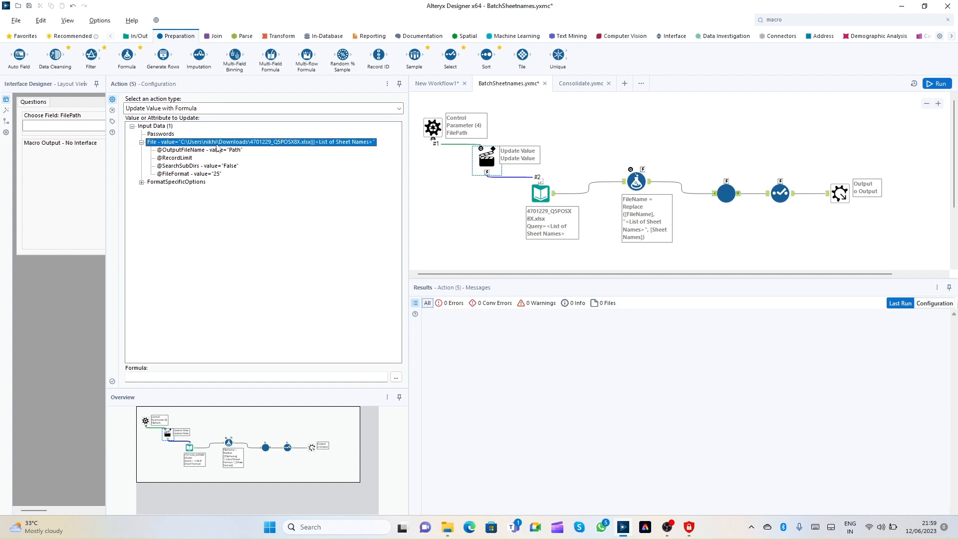
# Check the macro's Input Data settings and return the Action tool to the Update Value (Default) action type
pyautogui.click(544, 195)
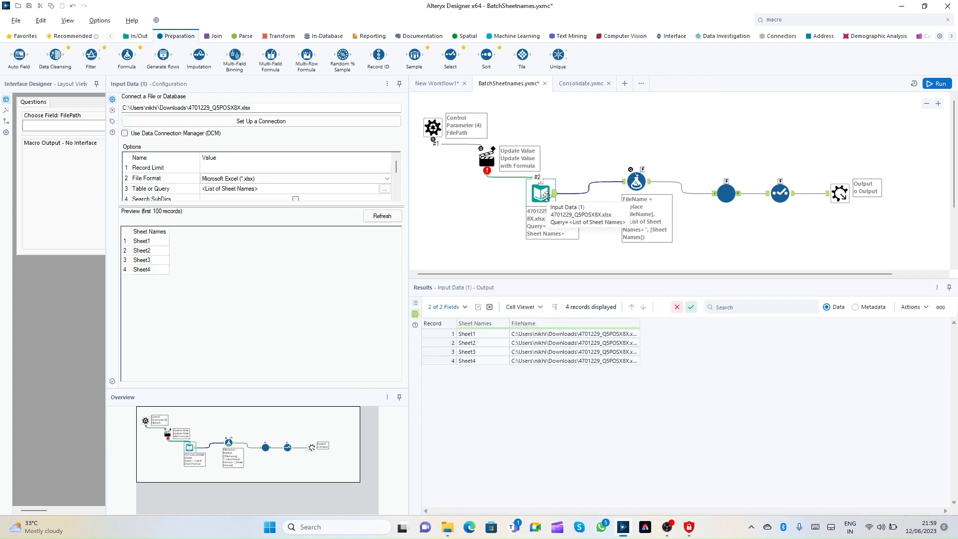
pyautogui.click(486, 159)
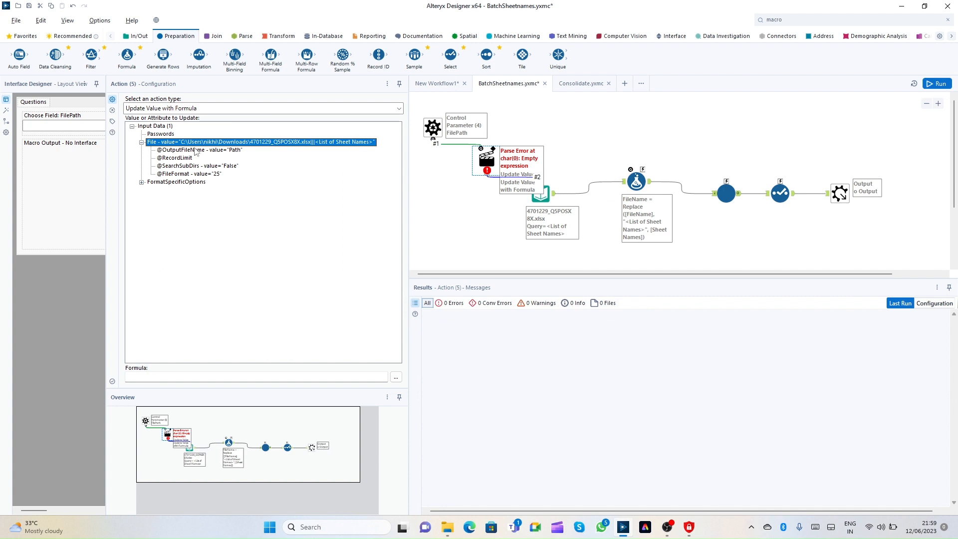
pyautogui.click(180, 109)
pyautogui.click(179, 122)
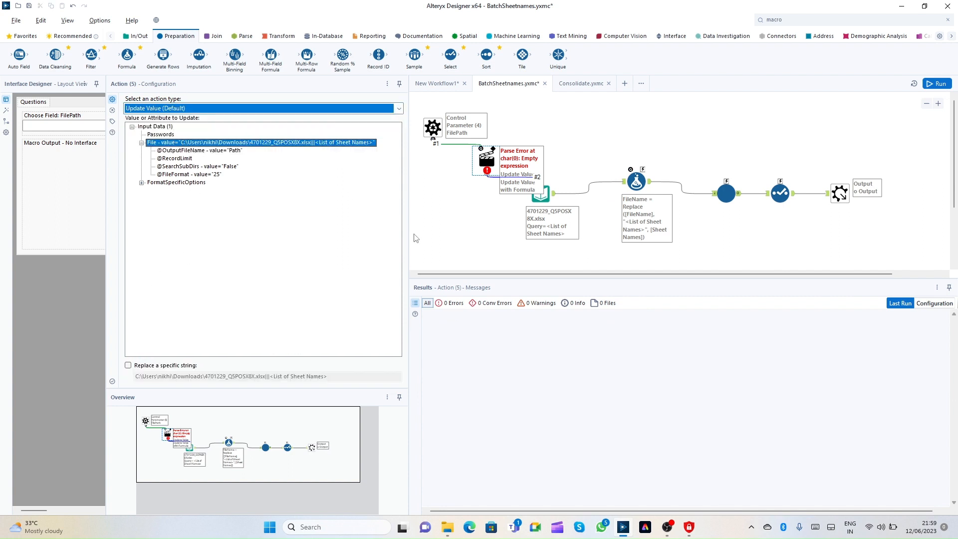
pyautogui.click(595, 255)
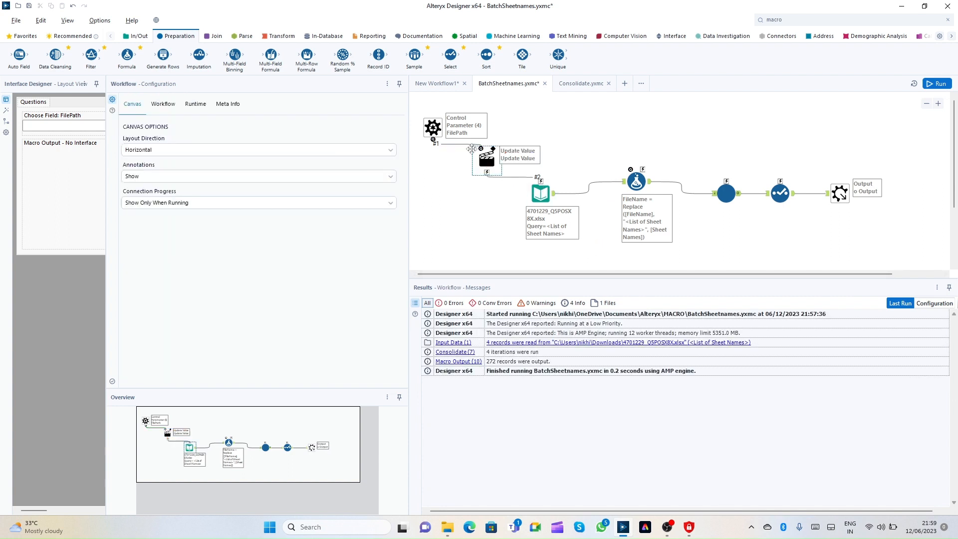
# Rerun New Workflow1 several times with the default action type and examine the BatchSheetnames macro's messages
pyautogui.click(437, 83)
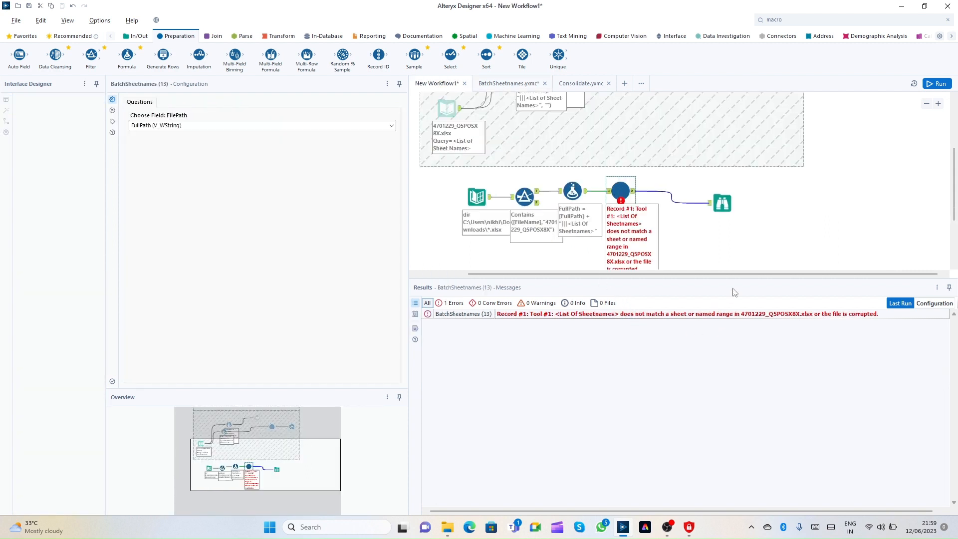
pyautogui.click(816, 231)
pyautogui.click(620, 189)
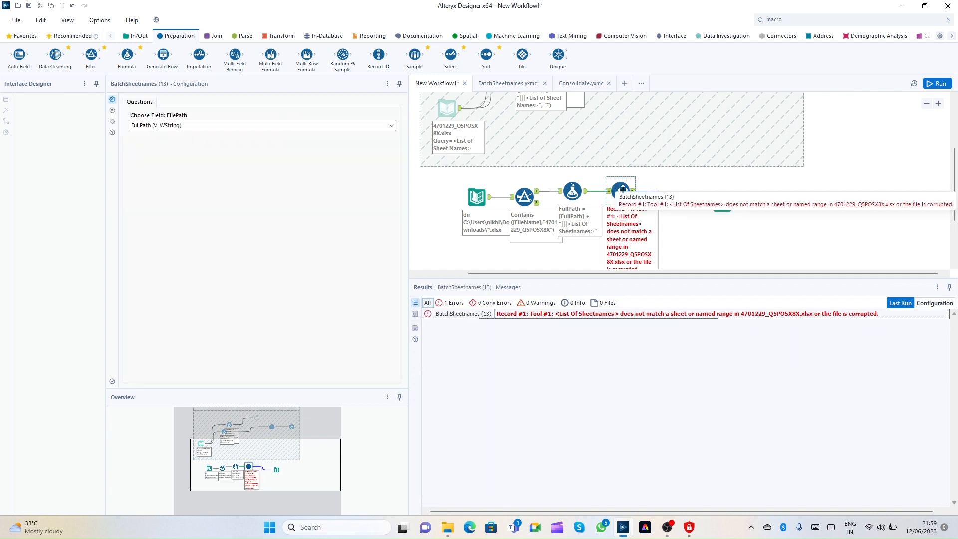
pyautogui.click(927, 85)
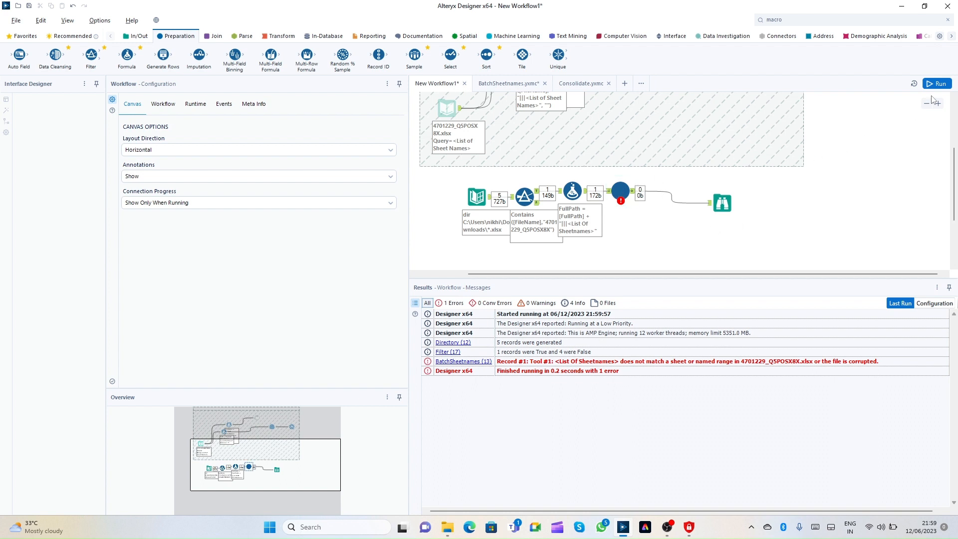
pyautogui.click(936, 84)
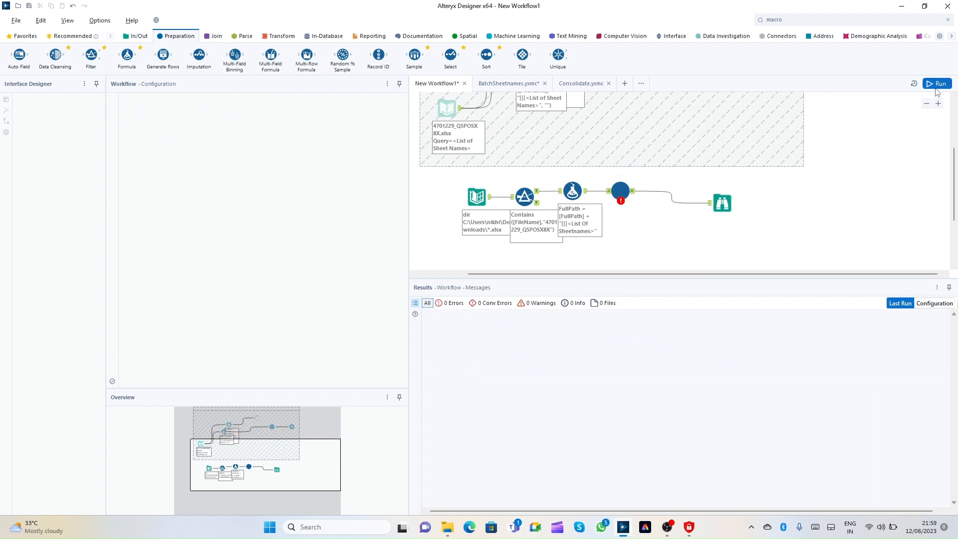
pyautogui.click(623, 189)
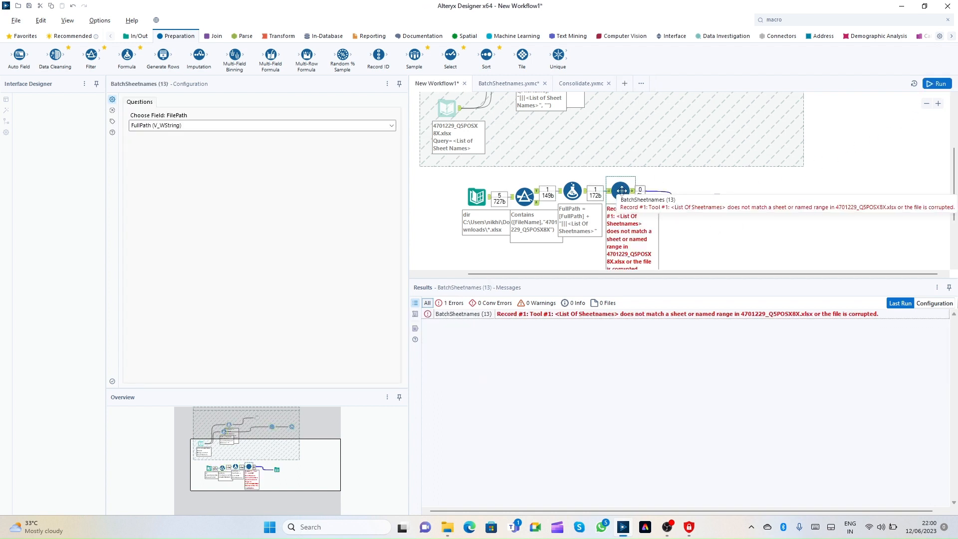
pyautogui.click(932, 83)
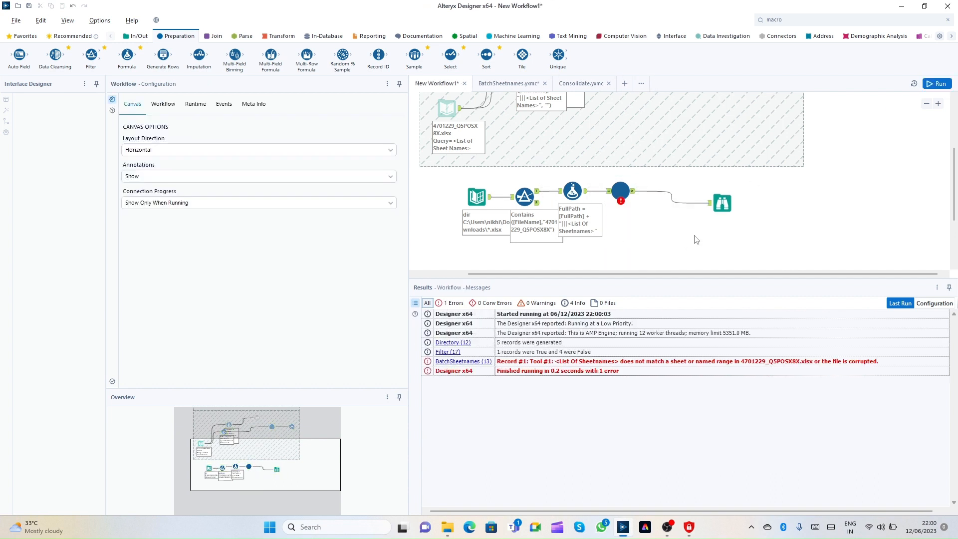
pyautogui.click(939, 85)
pyautogui.click(938, 84)
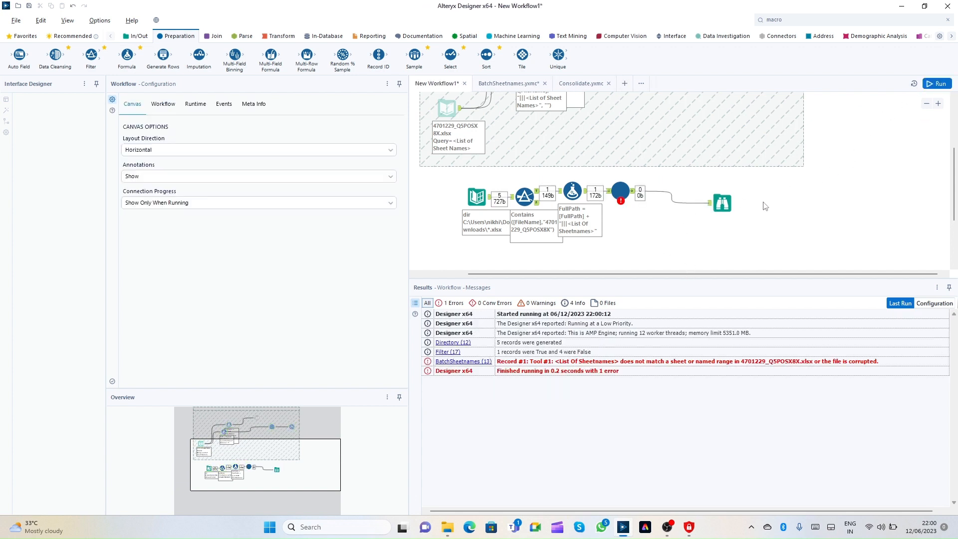
# Rerun New Workflow1 and compare the FullPath values output by the Filter and Formula tools with the BatchSheetnames macro's result
pyautogui.click(940, 84)
pyautogui.click(537, 192)
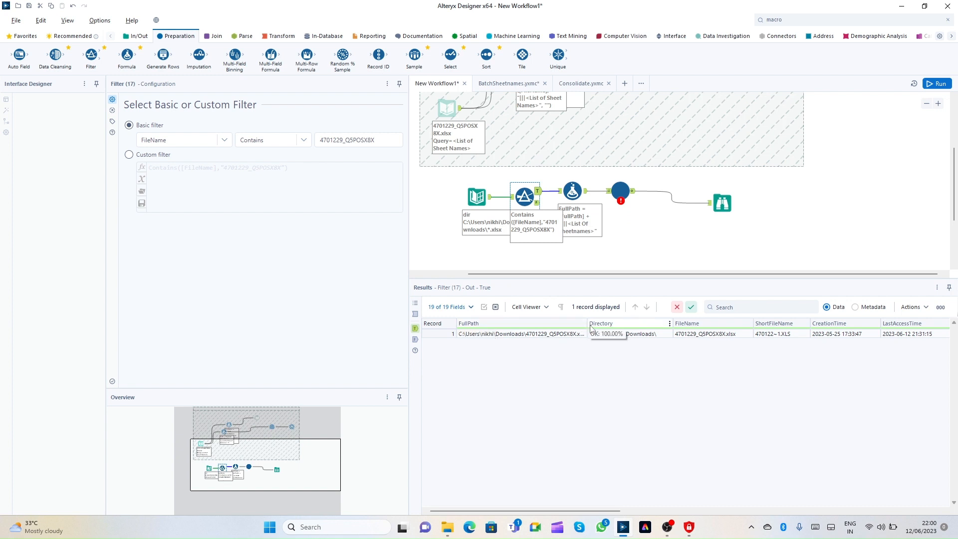
pyautogui.moveTo(587, 323); pyautogui.dragTo(731, 324)
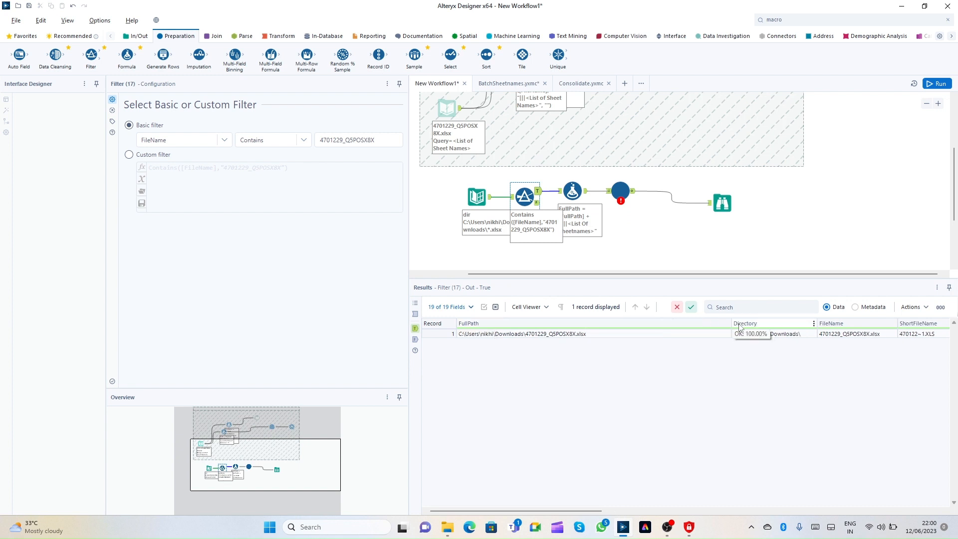
pyautogui.click(614, 334)
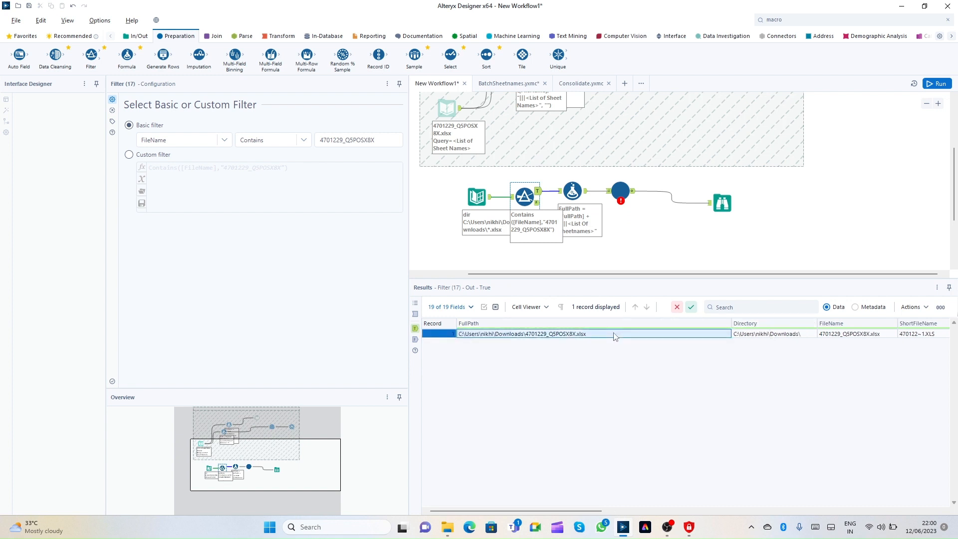
pyautogui.click(539, 193)
pyautogui.click(572, 191)
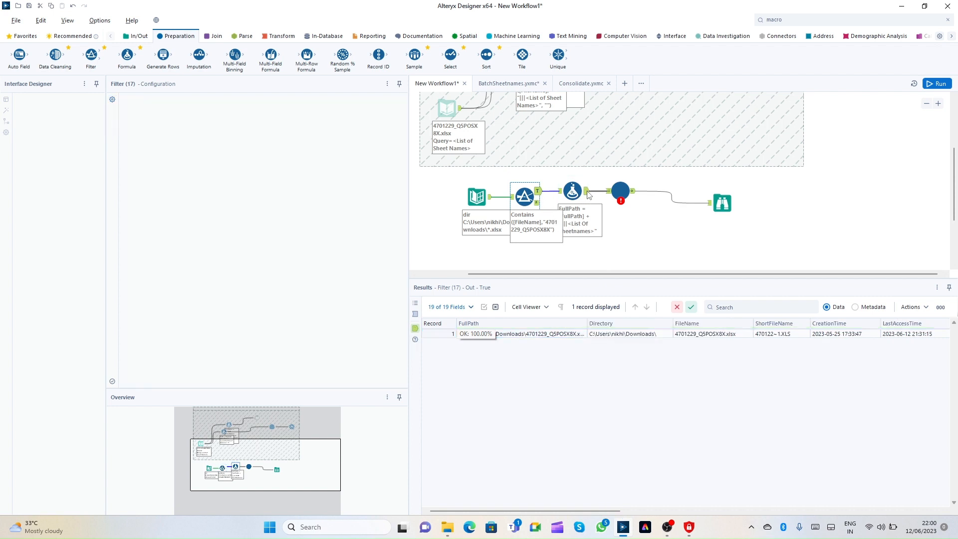
pyautogui.moveTo(587, 324); pyautogui.dragTo(758, 324)
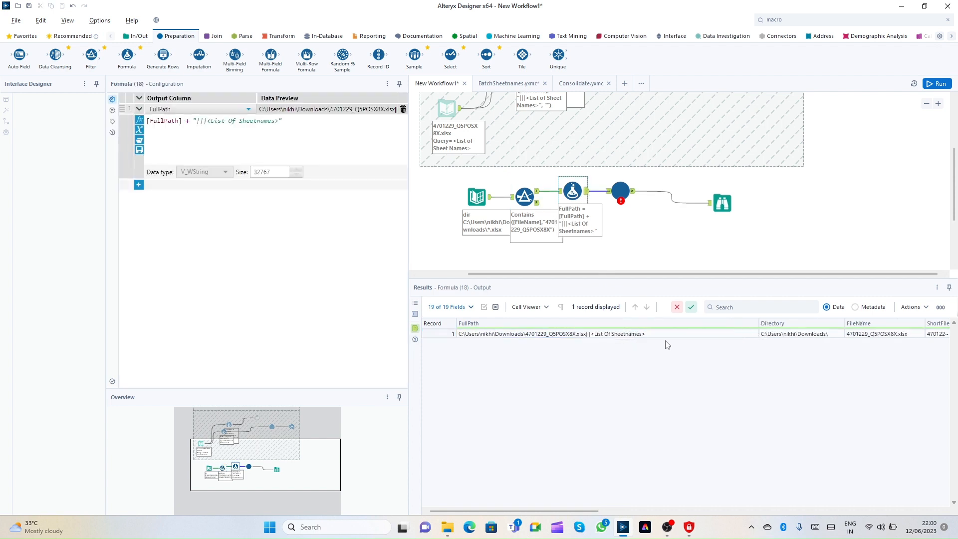
pyautogui.click(636, 335)
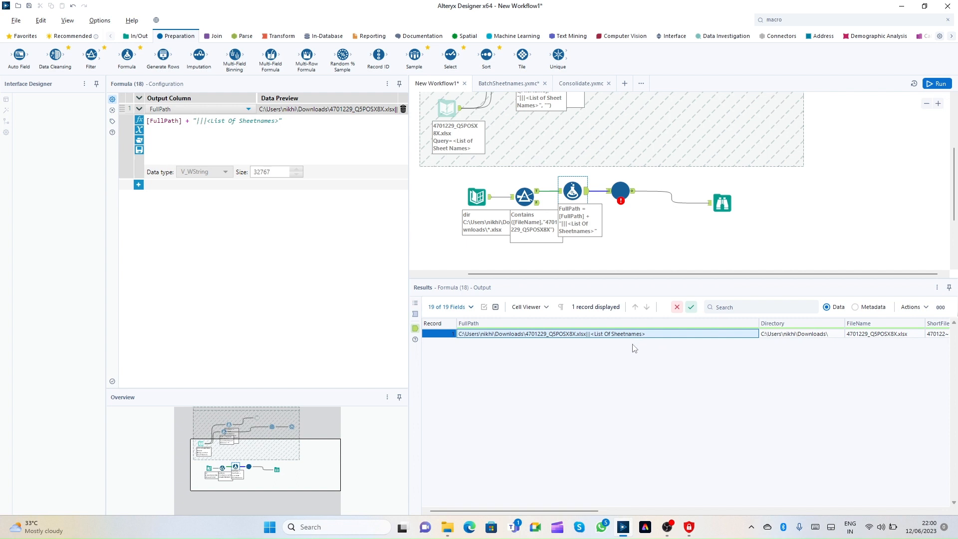
pyautogui.click(623, 186)
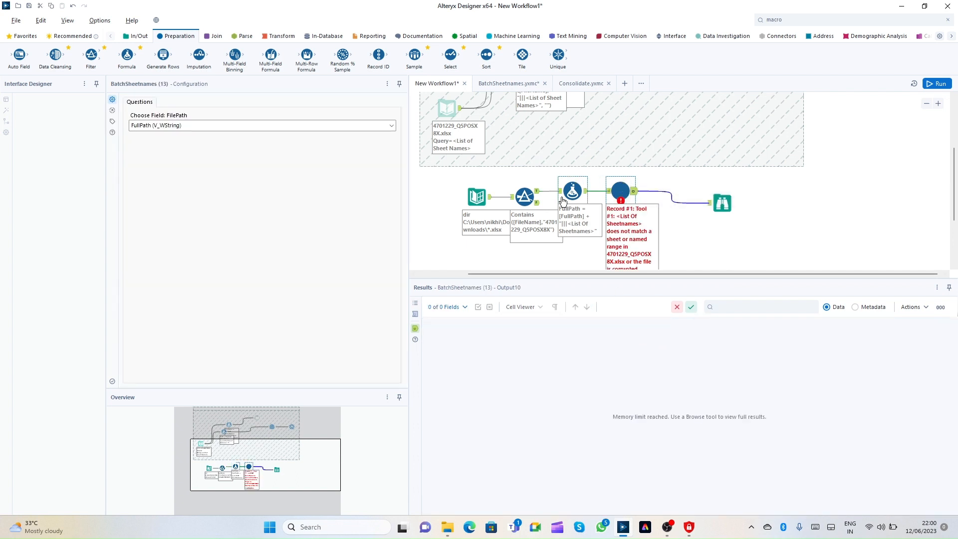
# Copy the text <List of Sheet Names> from the FileName Replace formula inside the BatchSheetnames macro
pyautogui.click(524, 85)
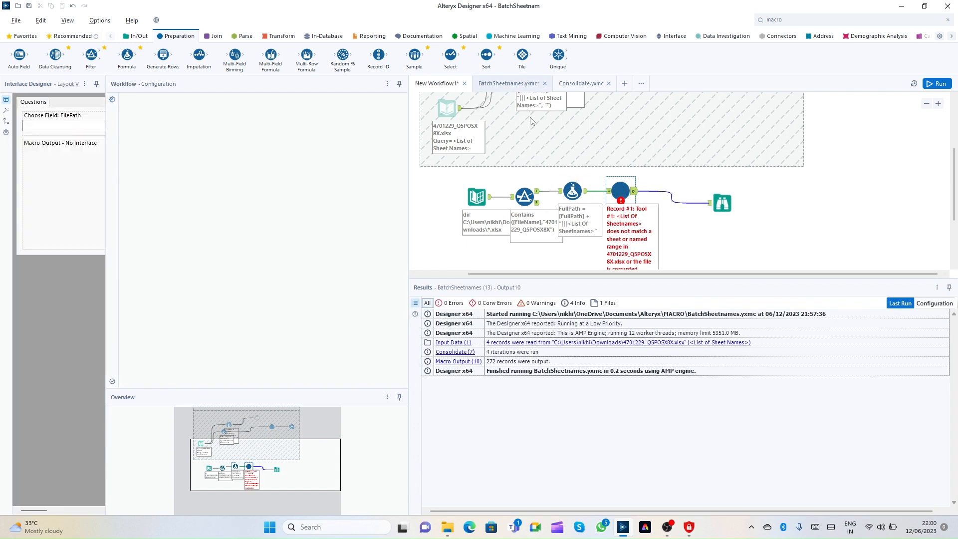
pyautogui.click(541, 195)
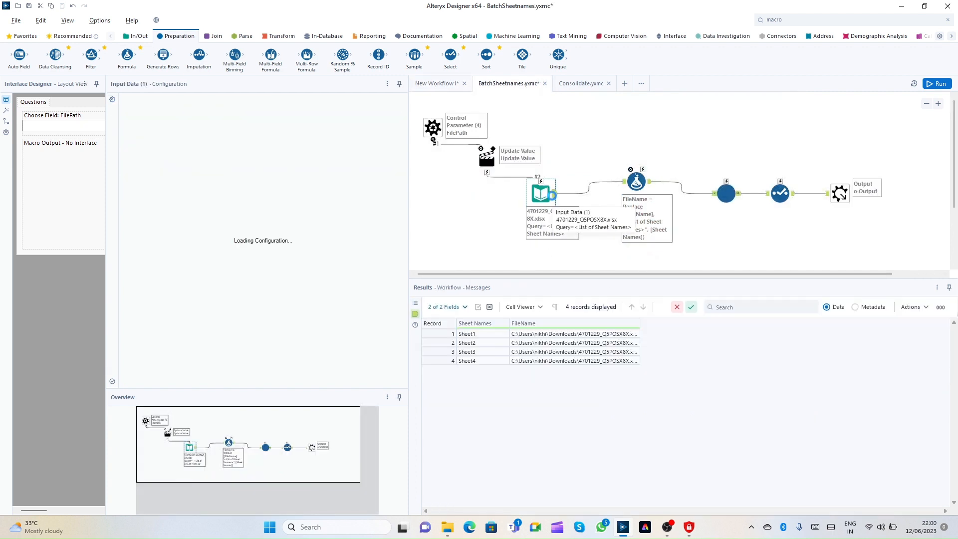
pyautogui.click(648, 189)
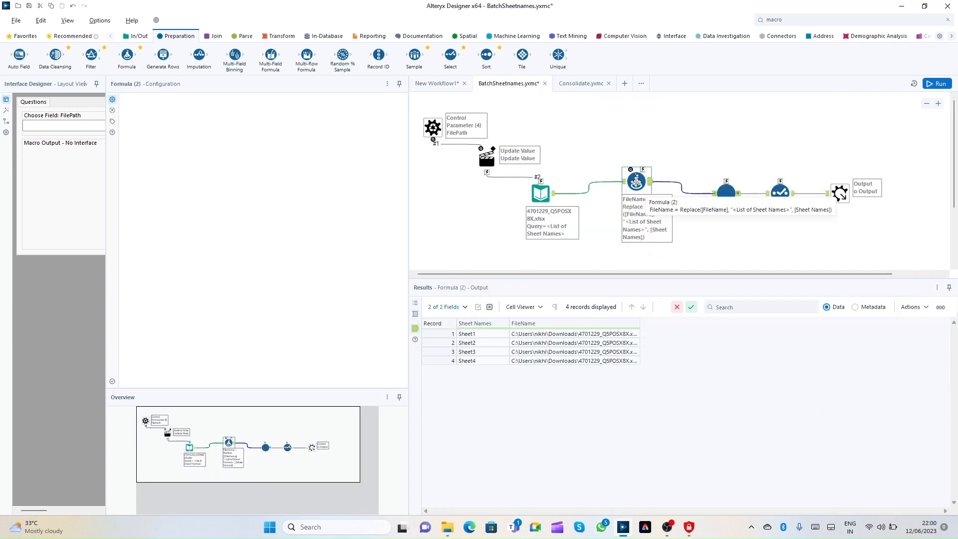
pyautogui.moveTo(297, 122); pyautogui.dragTo(222, 124)
pyautogui.hotkey('ctrl', 'c')
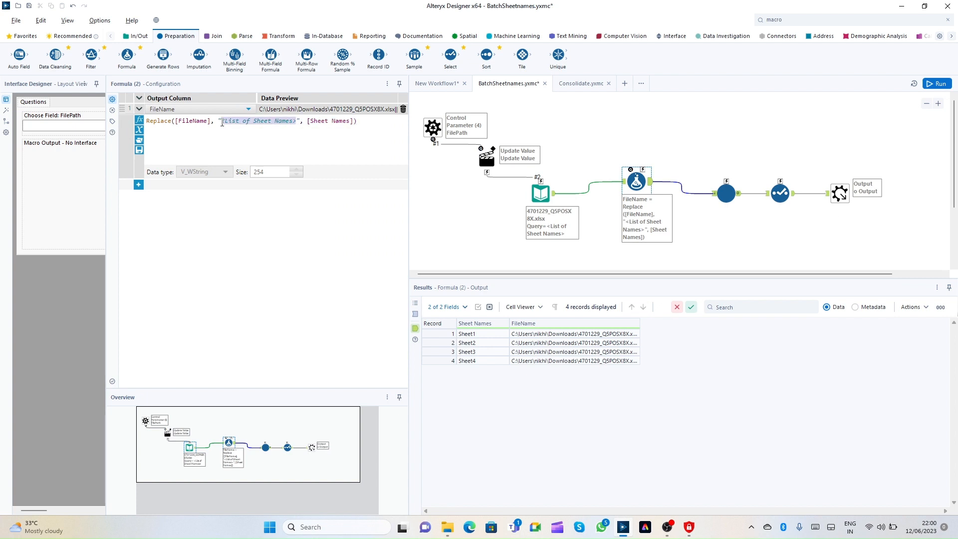
# Correct New Workflow1's FullPath formula to [FullPath] + "|||<List of Sheet Names>" using the copied text
pyautogui.click(437, 84)
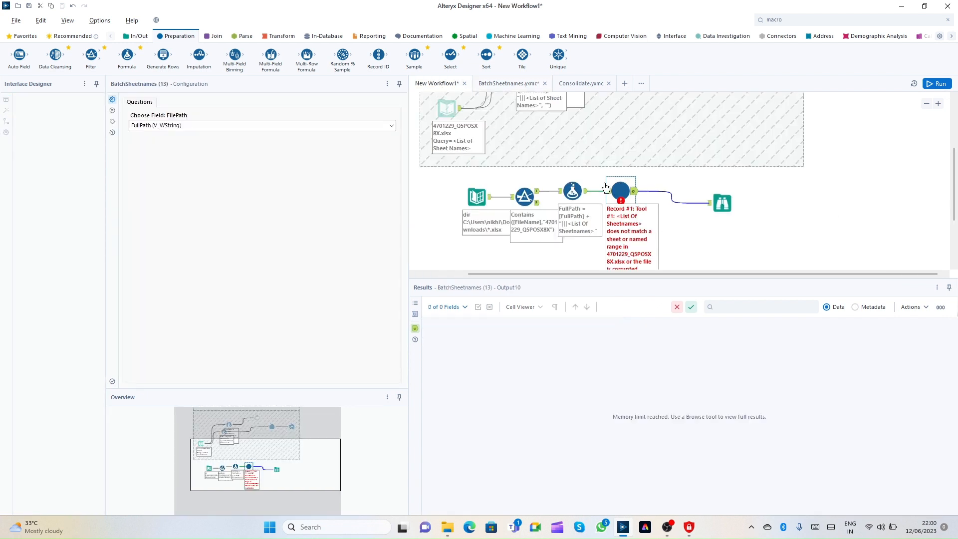
pyautogui.click(576, 190)
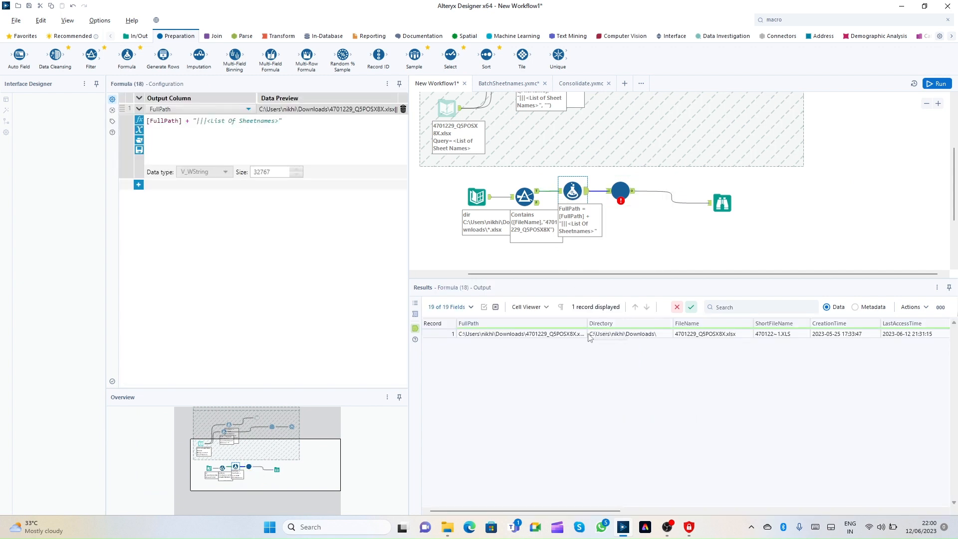
pyautogui.moveTo(275, 122); pyautogui.dragTo(202, 123)
pyautogui.hotkey('ctrl', 'v')
pyautogui.click(214, 123)
pyautogui.press('BackSpace')
# Rerun New Workflow1 and examine the consolidated records output by the BatchSheetnames macro
pyautogui.click(936, 83)
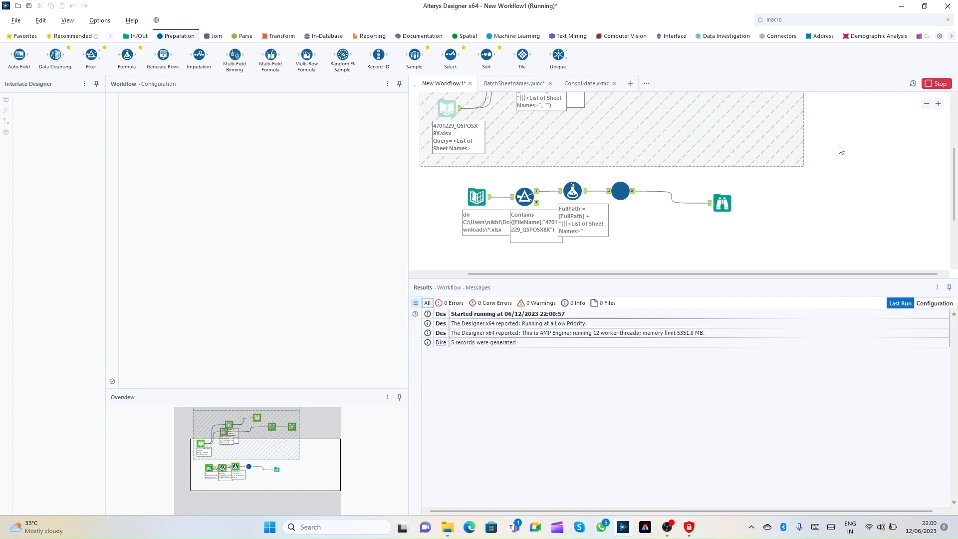
pyautogui.click(631, 202)
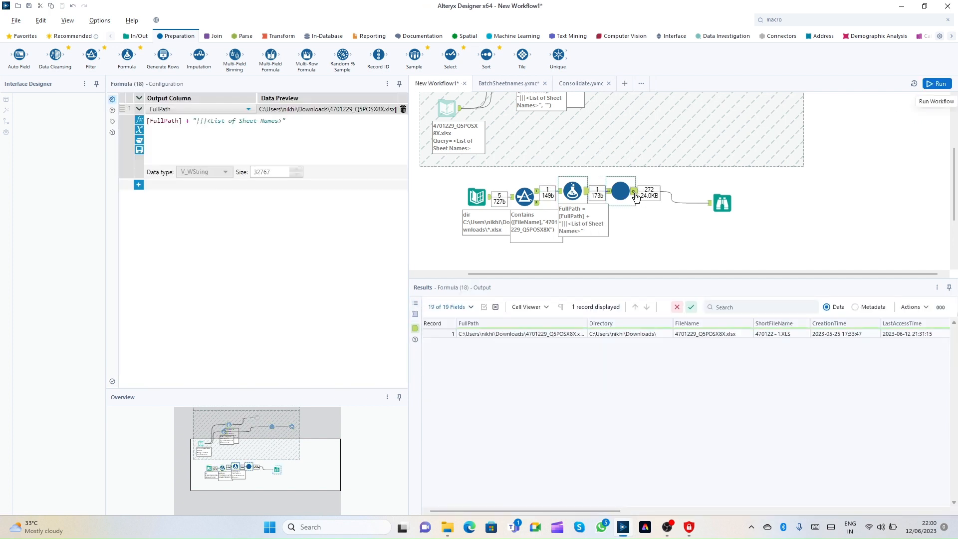
pyautogui.moveTo(553, 360); pyautogui.dragTo(549, 434)
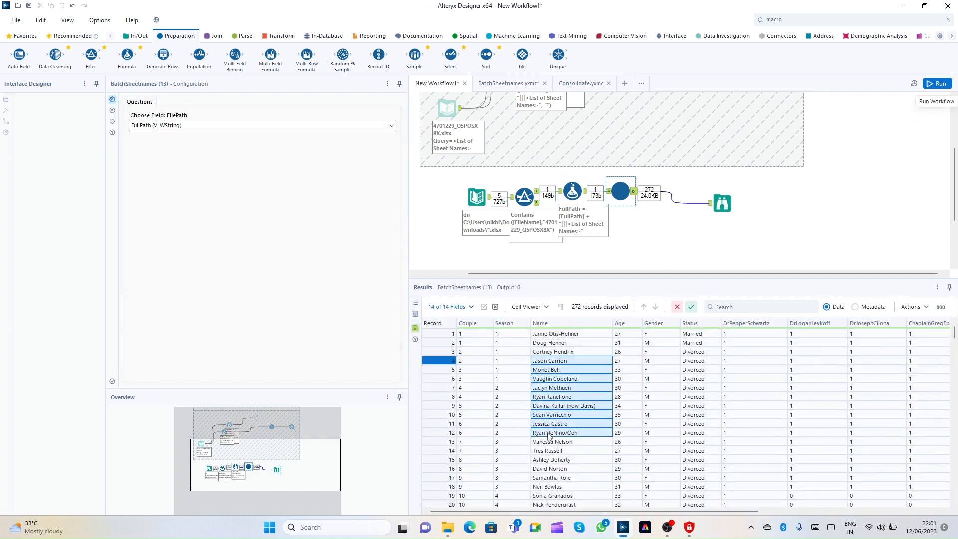
pyautogui.moveTo(497, 352); pyautogui.dragTo(647, 451)
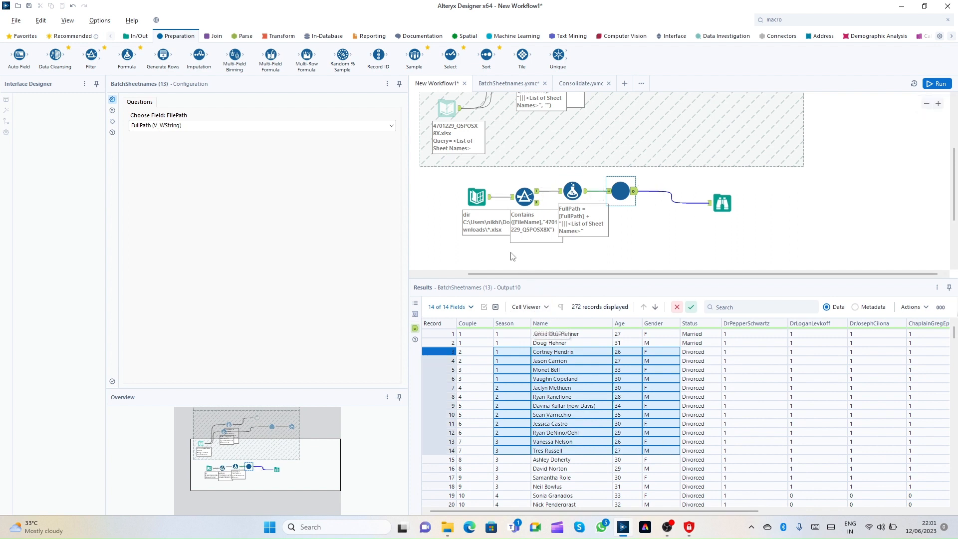
# Review the Directory file list, the Filter's file-name condition, the Formula's FullPath expression and the BatchSheetnames output in sequence
pyautogui.click(492, 204)
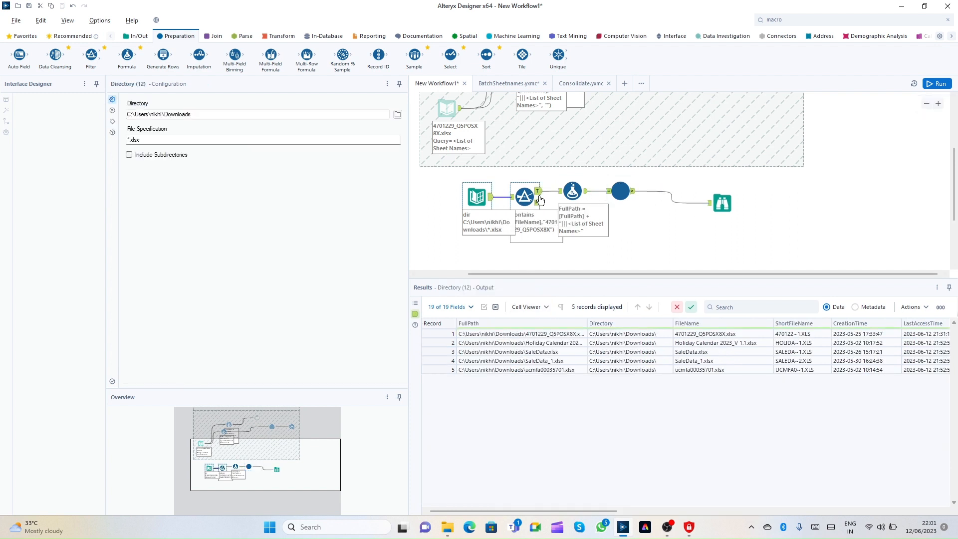
pyautogui.click(538, 192)
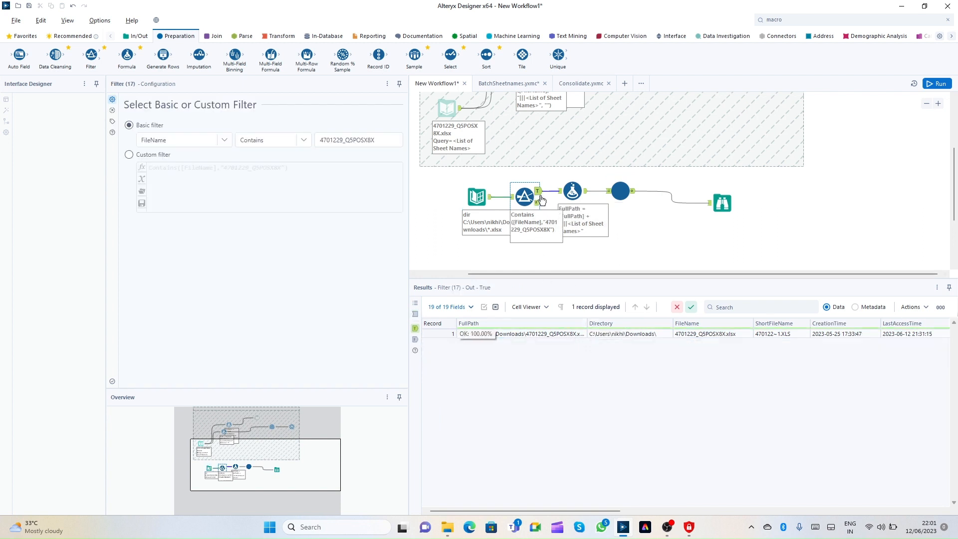
pyautogui.click(535, 338)
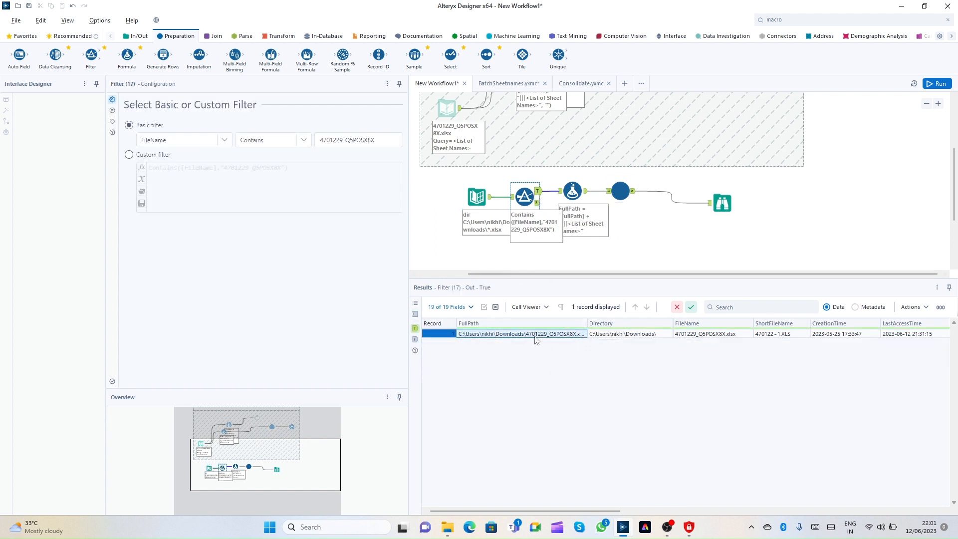
pyautogui.click(375, 141)
pyautogui.doubleClick(378, 143)
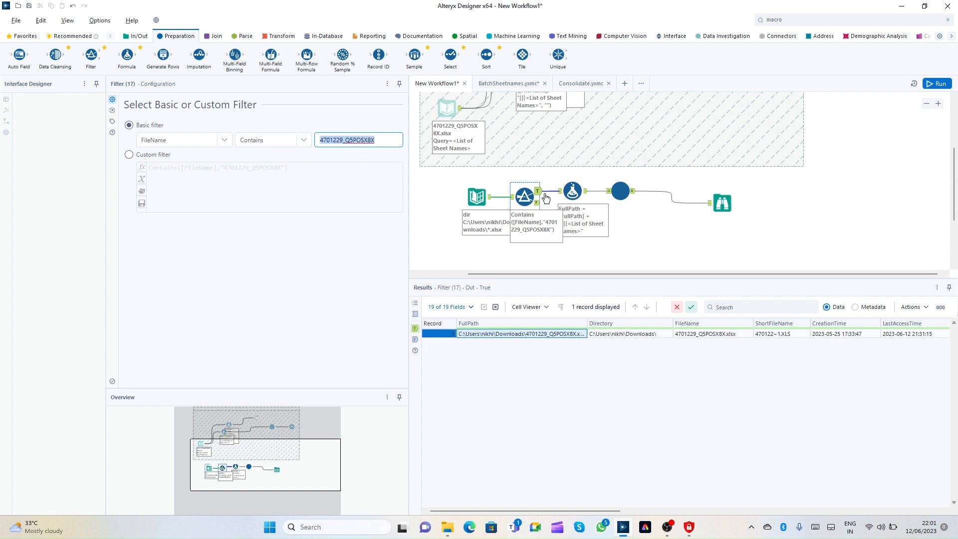
pyautogui.click(583, 198)
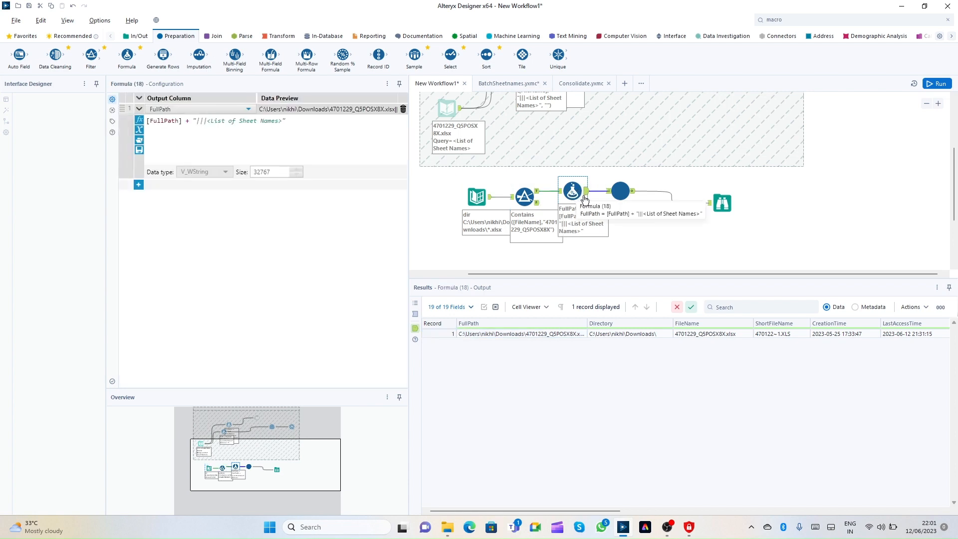
pyautogui.click(596, 205)
pyautogui.click(624, 194)
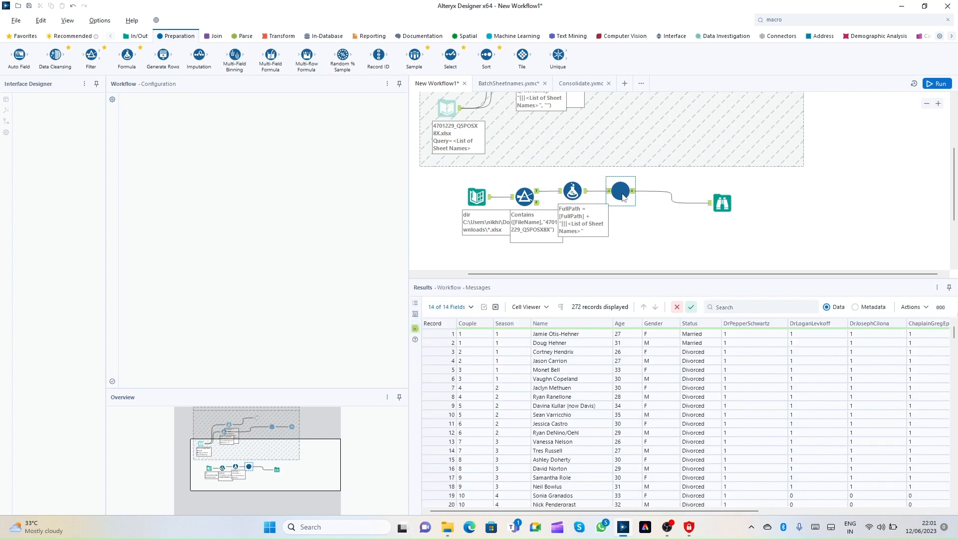
pyautogui.rightClick(623, 196)
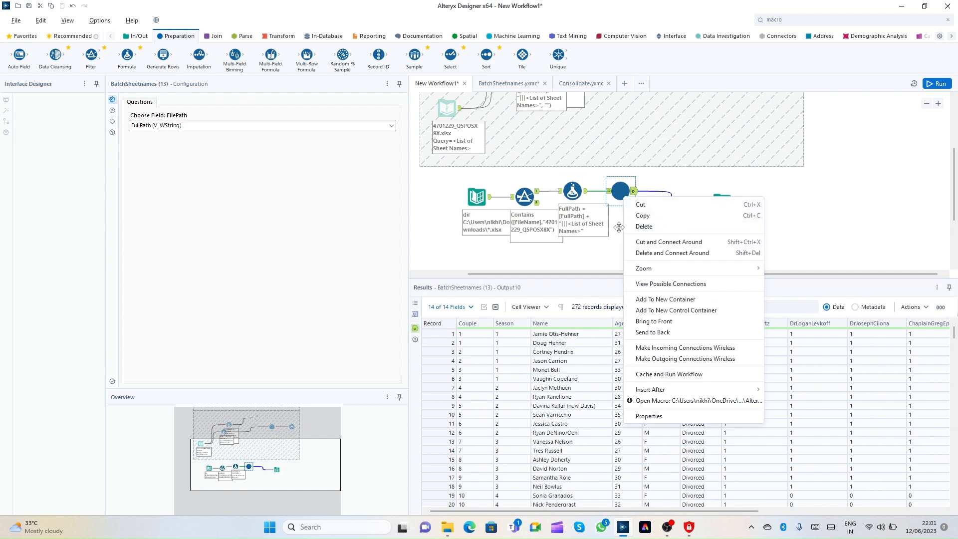
pyautogui.click(704, 253)
pyautogui.moveTo(765, 248); pyautogui.dragTo(453, 185)
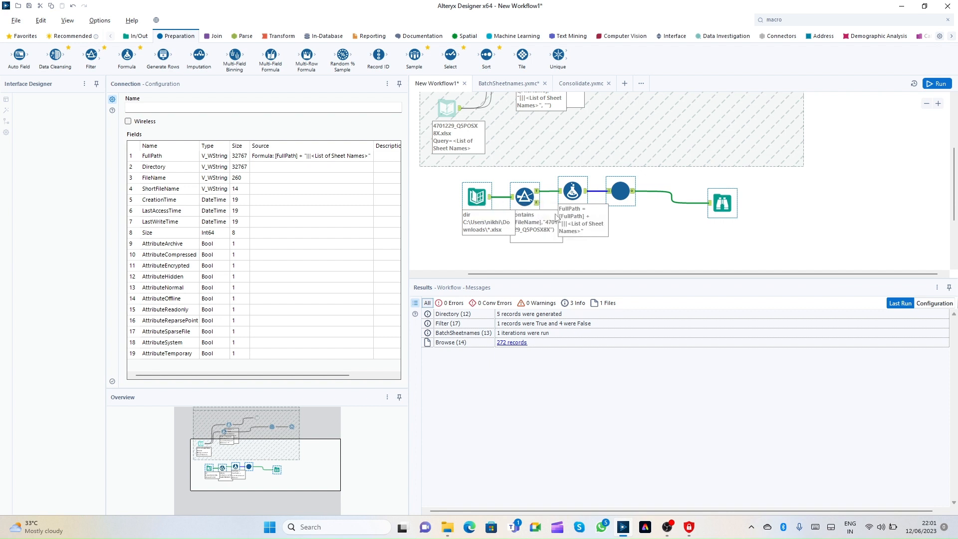
pyautogui.moveTo(758, 181); pyautogui.dragTo(409, 243)
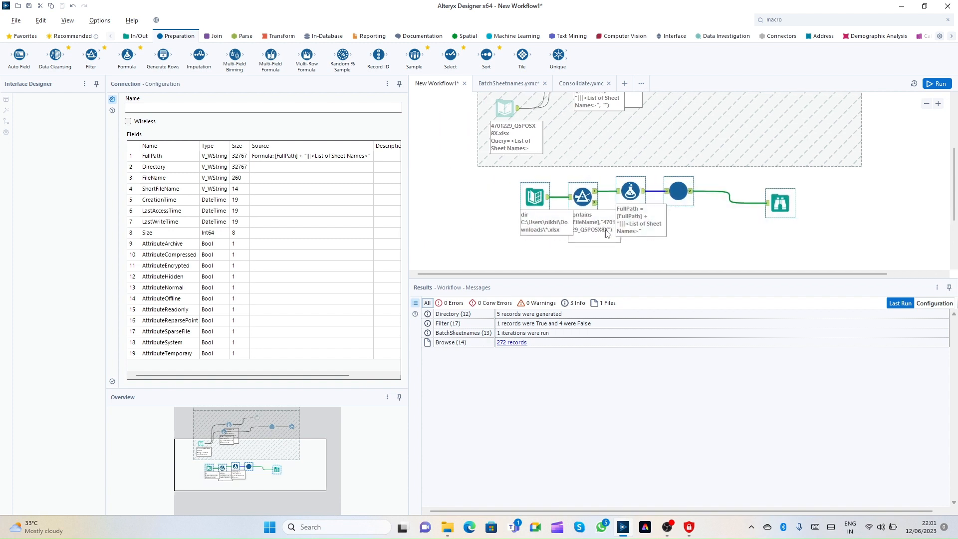
# Check the Dynamic Input tool's settings in Container 11 and enable the container
pyautogui.moveTo(546, 274); pyautogui.dragTo(735, 284)
pyautogui.moveTo(953, 208); pyautogui.dragTo(950, 168)
pyautogui.click(647, 116)
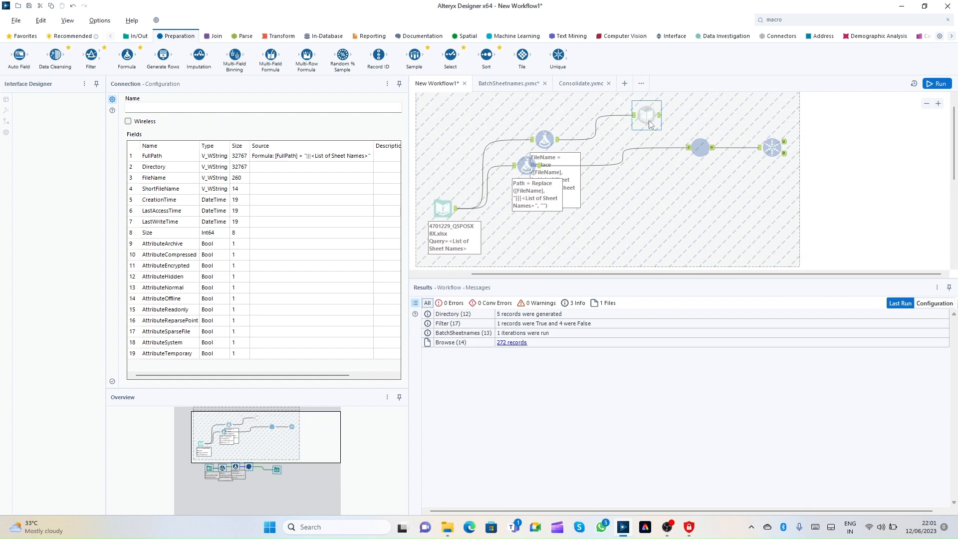
pyautogui.moveTo(673, 274); pyautogui.dragTo(527, 285)
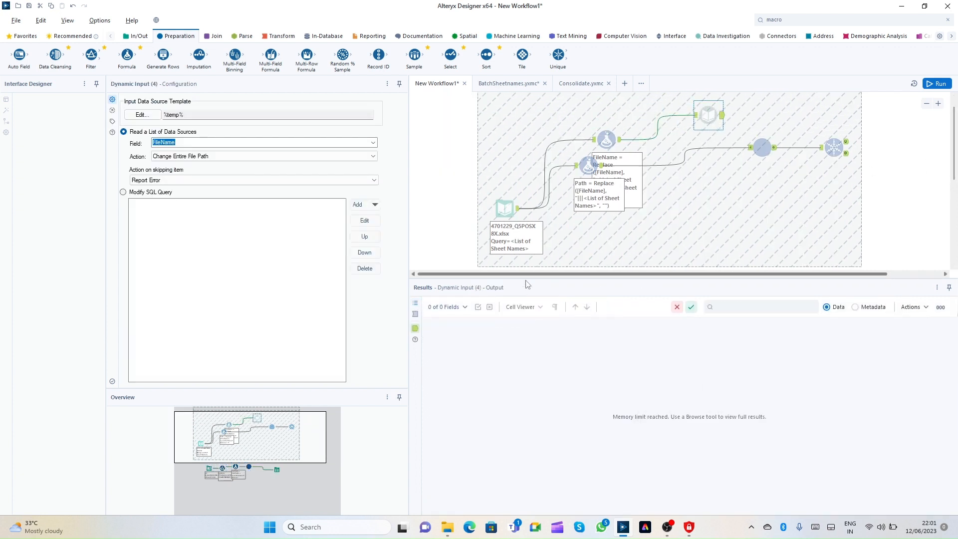
pyautogui.click(524, 144)
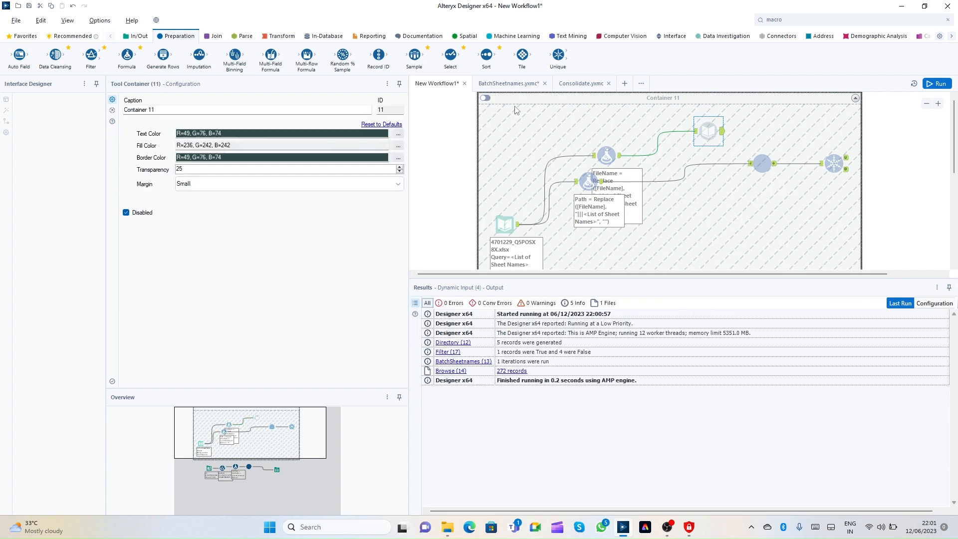
pyautogui.click(708, 131)
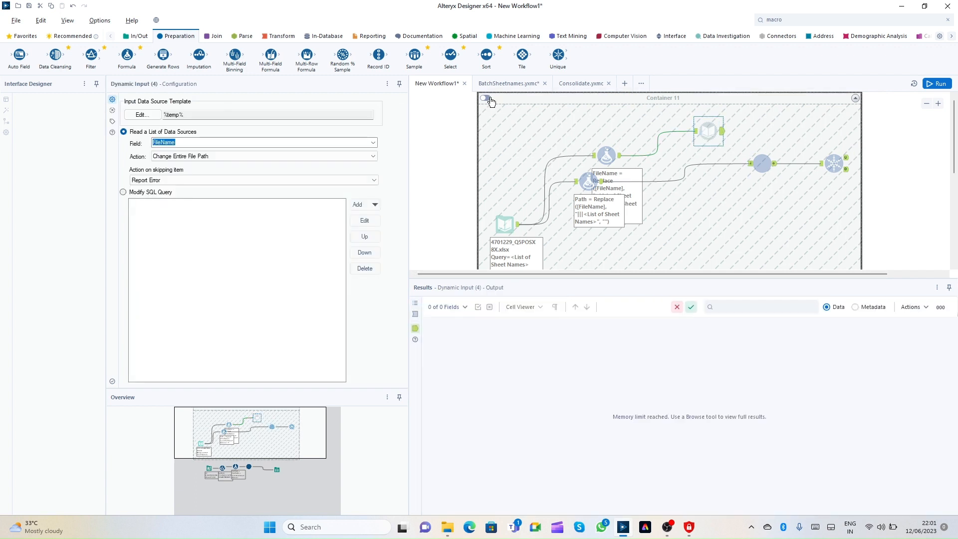
pyautogui.click(569, 102)
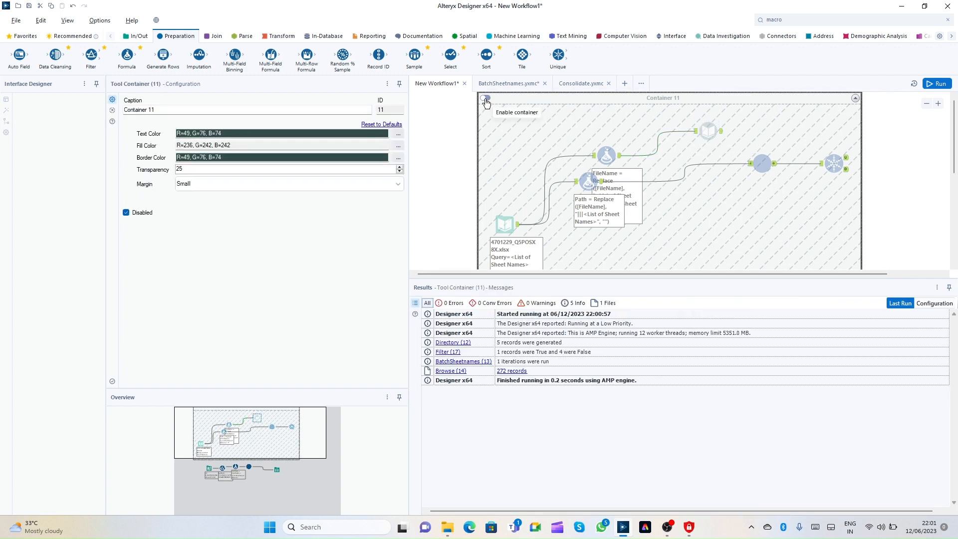
pyautogui.click(485, 98)
# Inspect the configurations of the container's Dynamic Input tool and its Input Data tool for 4701229_Q5POSX8X.xlsx
pyautogui.click(708, 130)
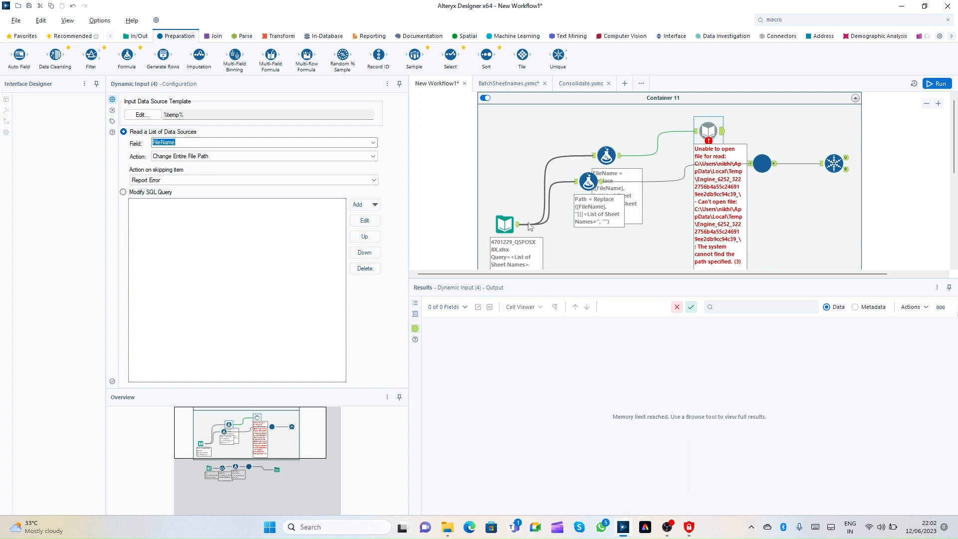
pyautogui.scroll(-1, 511, 170)
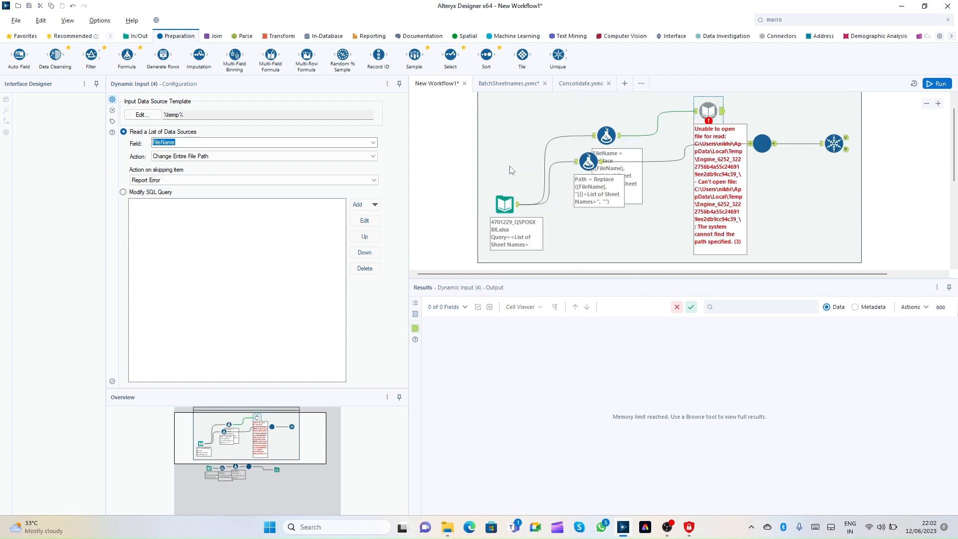
pyautogui.click(506, 203)
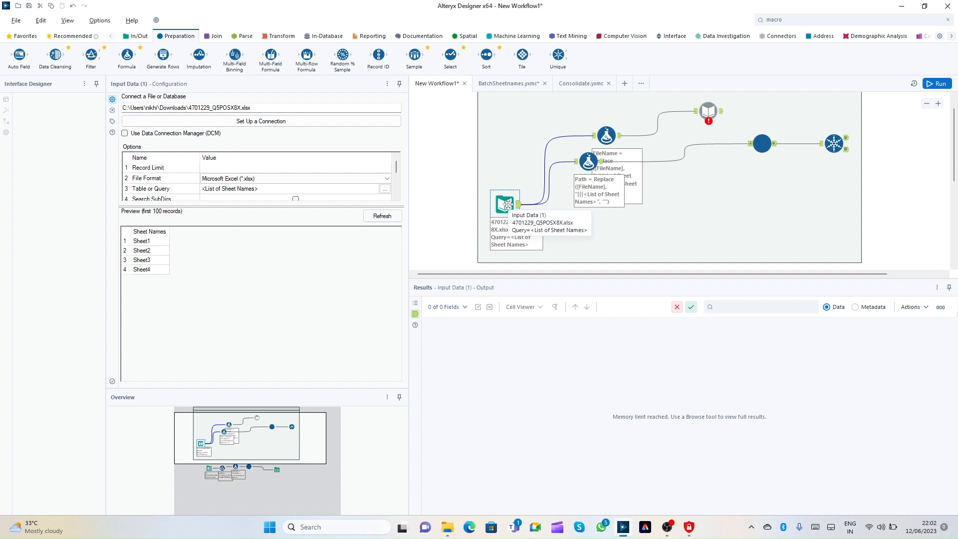
pyautogui.click(707, 110)
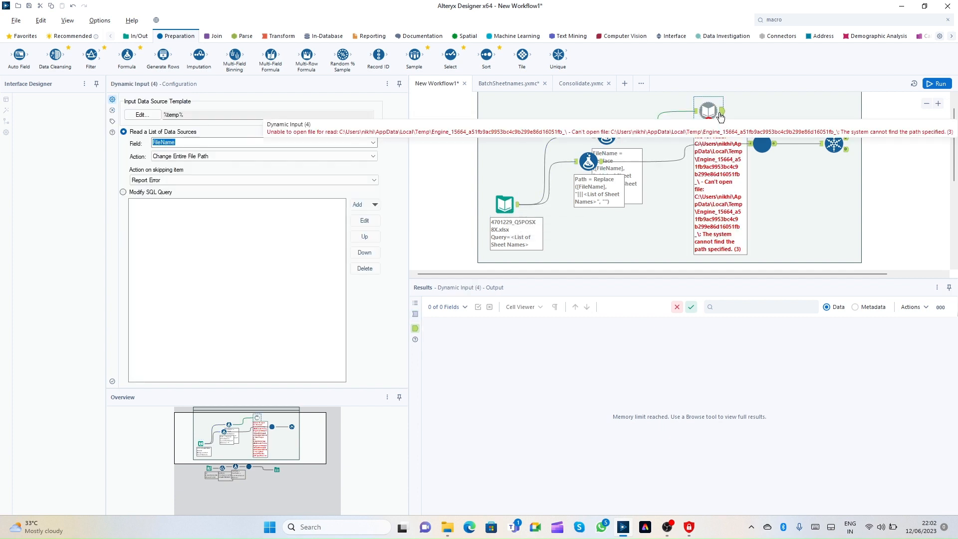
# Move the Directory tool farther from the Filter tool, in line with the container's left edge
pyautogui.moveTo(954, 126); pyautogui.dragTo(953, 182)
pyautogui.moveTo(534, 157); pyautogui.dragTo(492, 162)
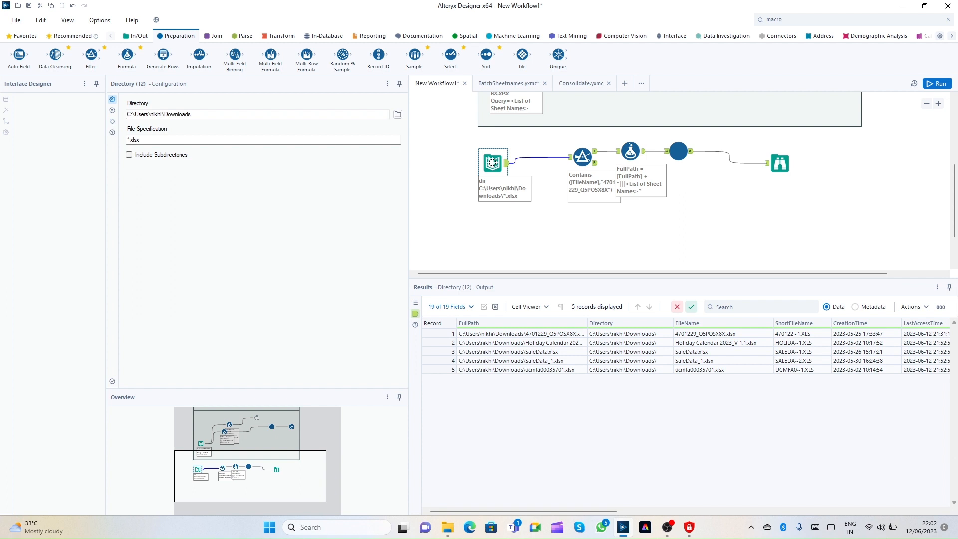
pyautogui.moveTo(462, 143); pyautogui.dragTo(799, 197)
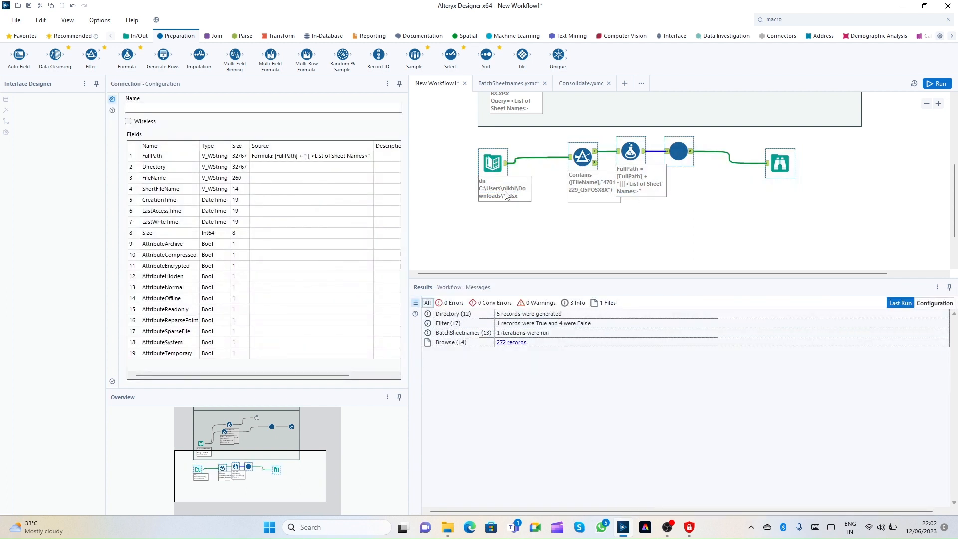
pyautogui.click(584, 209)
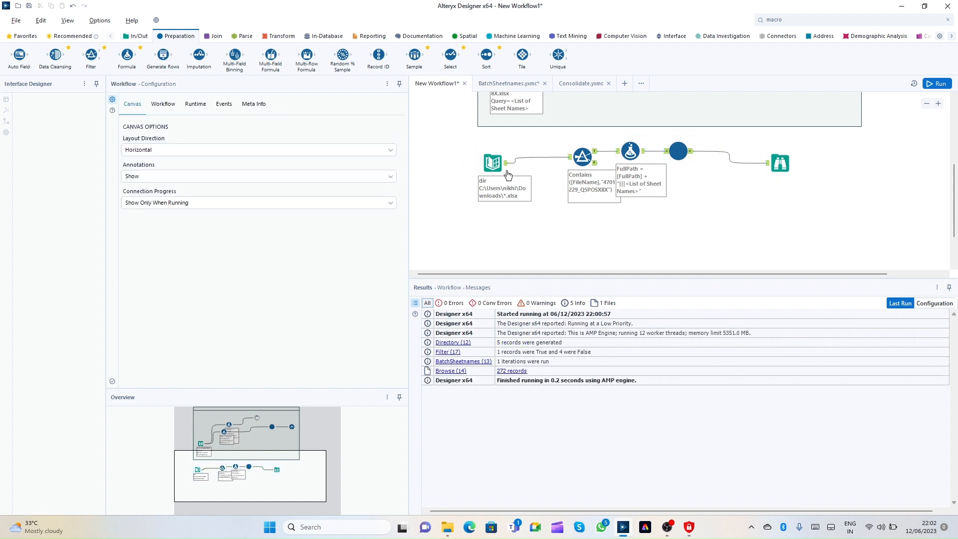